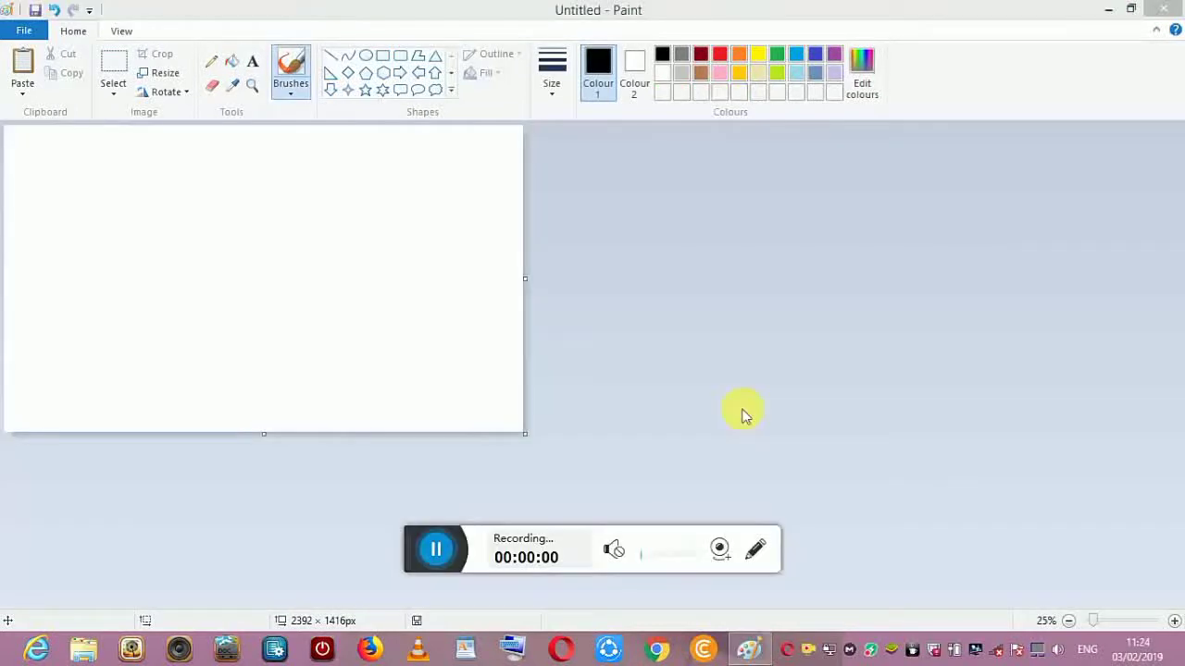
- Enlarge the blank canvas to 2452 × 1496 px
{"action": "left_click_drag", "start_coordinate": [525, 280], "coordinate": [537, 281]}
{"action": "left_click_drag", "start_coordinate": [270, 435], "coordinate": [272, 452]}
{"action": "left_click", "coordinate": [1174, 621]}
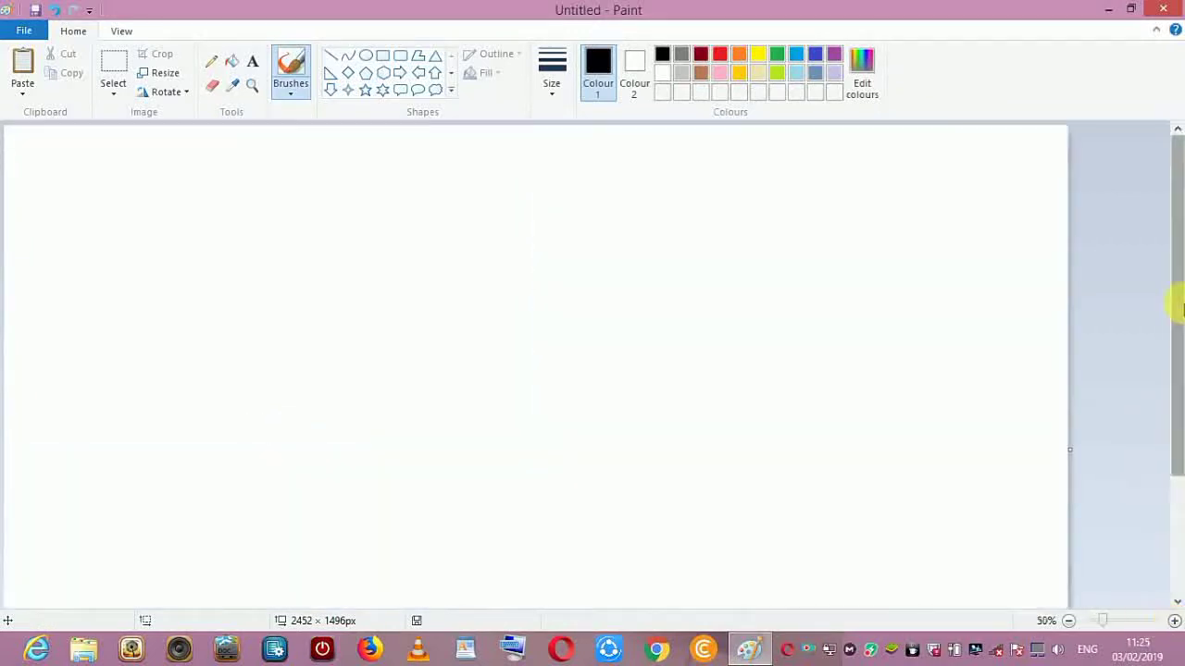
- Draw a bowed brow curve about 149 × 237 px, rising from the canvas centre, with the Curve tool and a black outline
{"action": "left_click", "coordinate": [347, 56]}
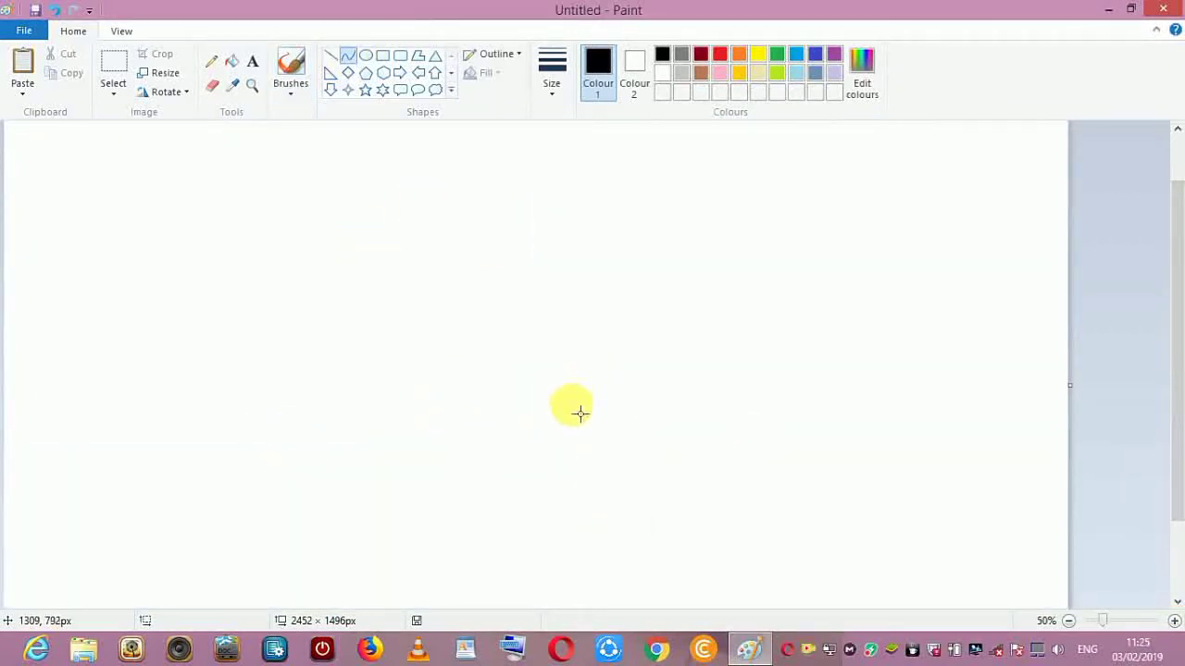
{"action": "mouse_move", "coordinate": [571, 410]}
{"action": "left_mouse_down"}
{"action": "mouse_move", "coordinate": [635, 308]}
{"action": "mouse_move", "coordinate": [584, 352]}
{"action": "left_mouse_up"}
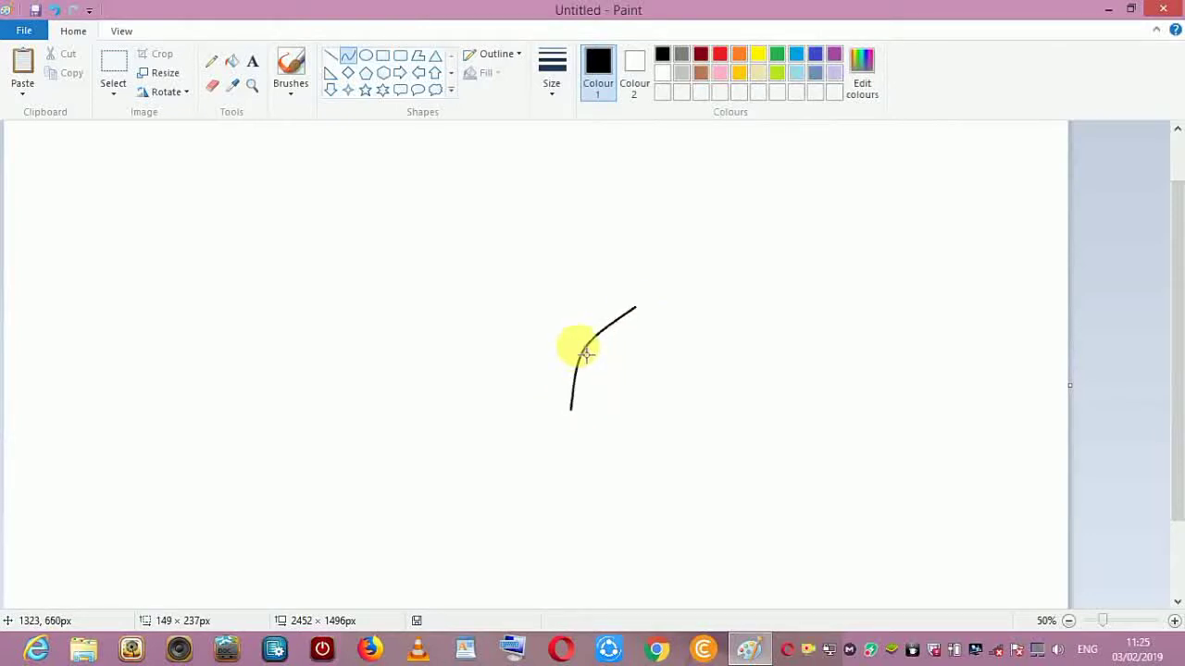
{"action": "left_click", "coordinate": [552, 72]}
{"action": "left_click", "coordinate": [561, 96]}
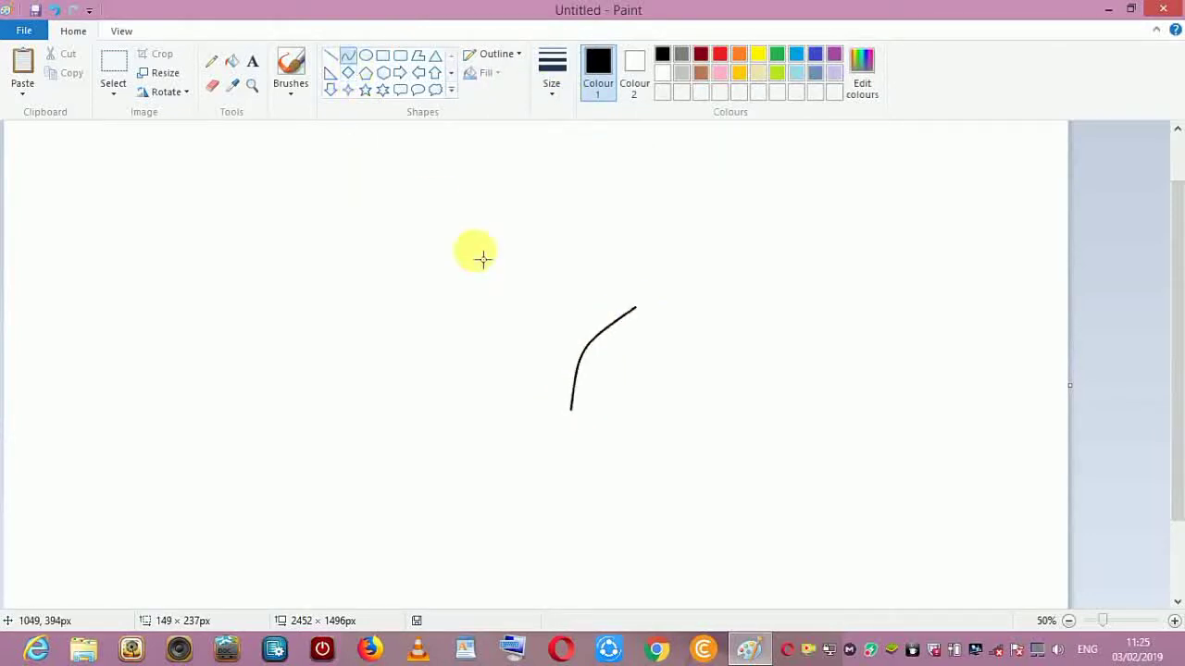
- Extend the brow with a short curve up to an ear tip, and draw a long outward-bowed edge down from the tip
{"action": "left_click_drag", "start_coordinate": [635, 311], "coordinate": [635, 244]}
{"action": "left_click_drag", "start_coordinate": [638, 293], "coordinate": [649, 298]}
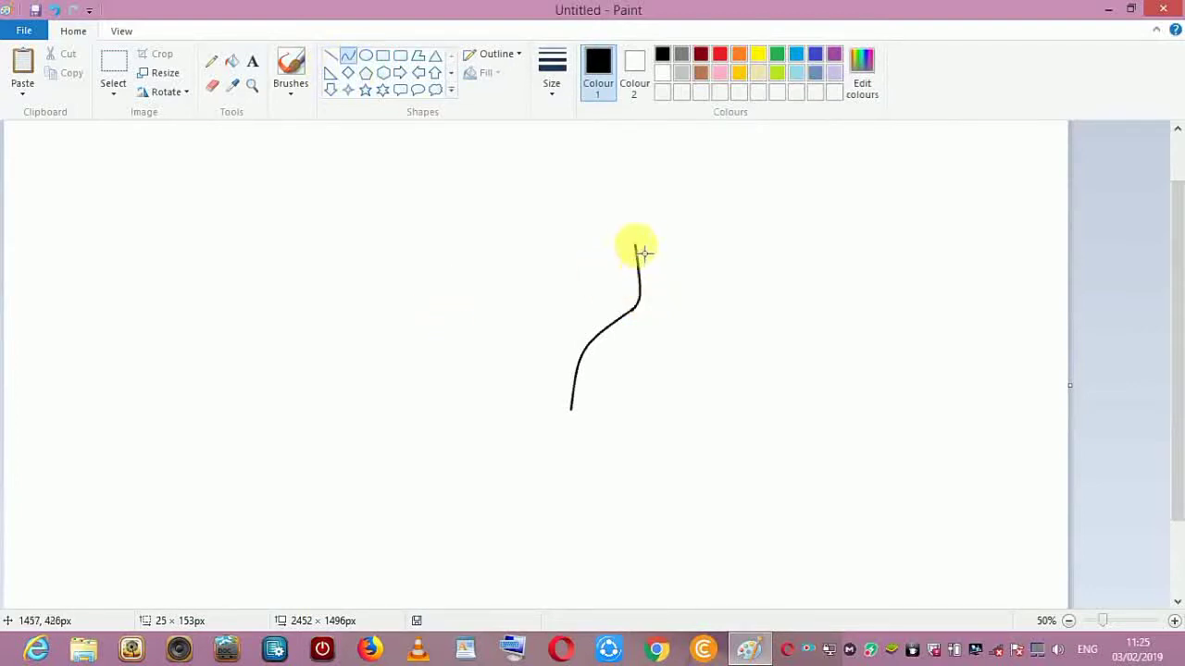
{"action": "mouse_move", "coordinate": [635, 245]}
{"action": "left_mouse_down"}
{"action": "mouse_move", "coordinate": [684, 349]}
{"action": "mouse_move", "coordinate": [648, 415]}
{"action": "mouse_move", "coordinate": [651, 442]}
{"action": "left_mouse_up"}
{"action": "left_click_drag", "start_coordinate": [648, 287], "coordinate": [684, 365]}
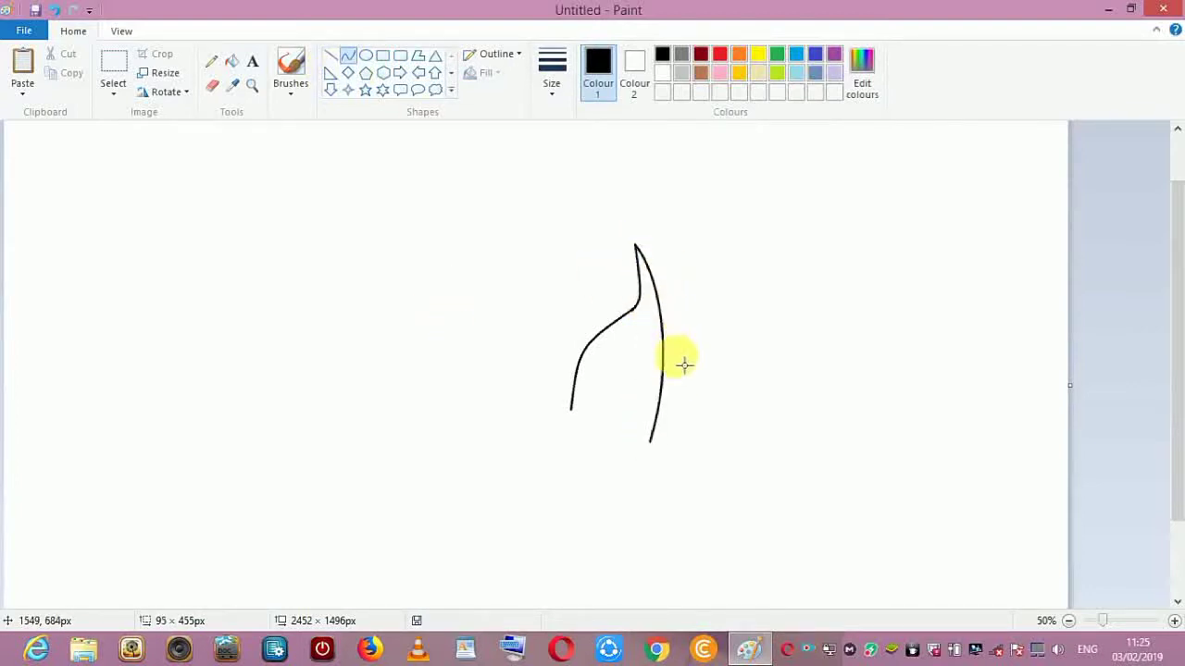
- Draw the mask's left brow curve, about 315 × 179 px, starting at the lower end of the first brow to form a V
{"action": "left_click", "coordinate": [348, 55]}
{"action": "left_click_drag", "start_coordinate": [571, 409], "coordinate": [435, 333]}
{"action": "mouse_move", "coordinate": [509, 340]}
{"action": "left_mouse_down"}
{"action": "mouse_move", "coordinate": [537, 336]}
{"action": "mouse_move", "coordinate": [530, 348]}
{"action": "left_mouse_up"}
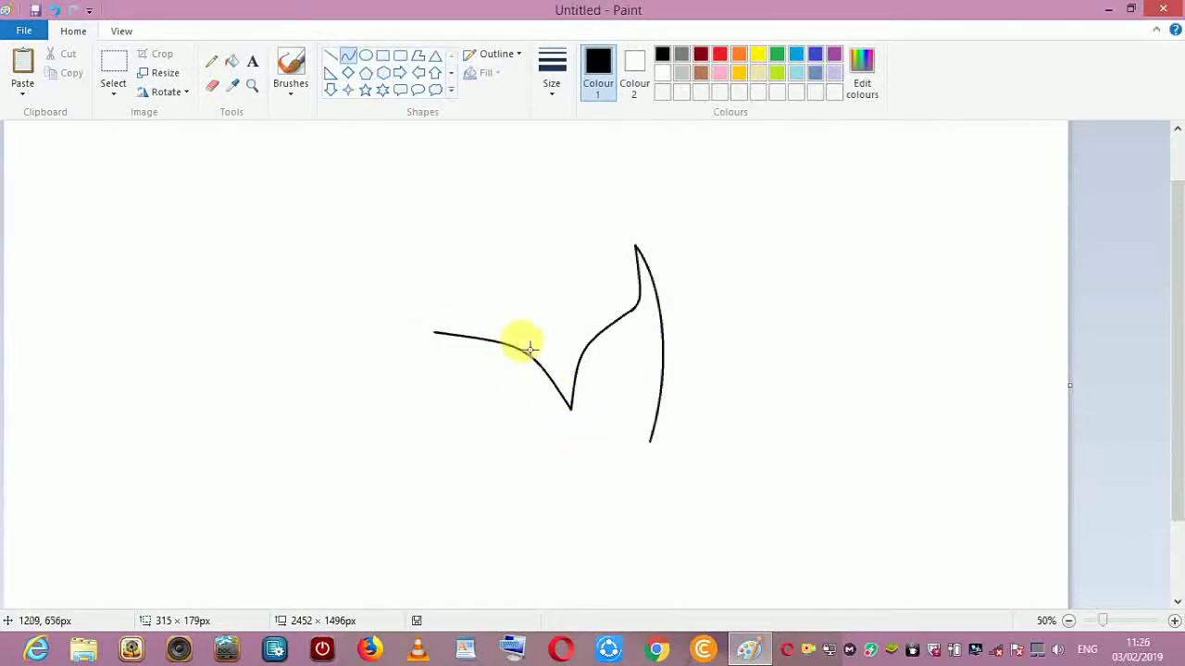
{"action": "left_click", "coordinate": [348, 56]}
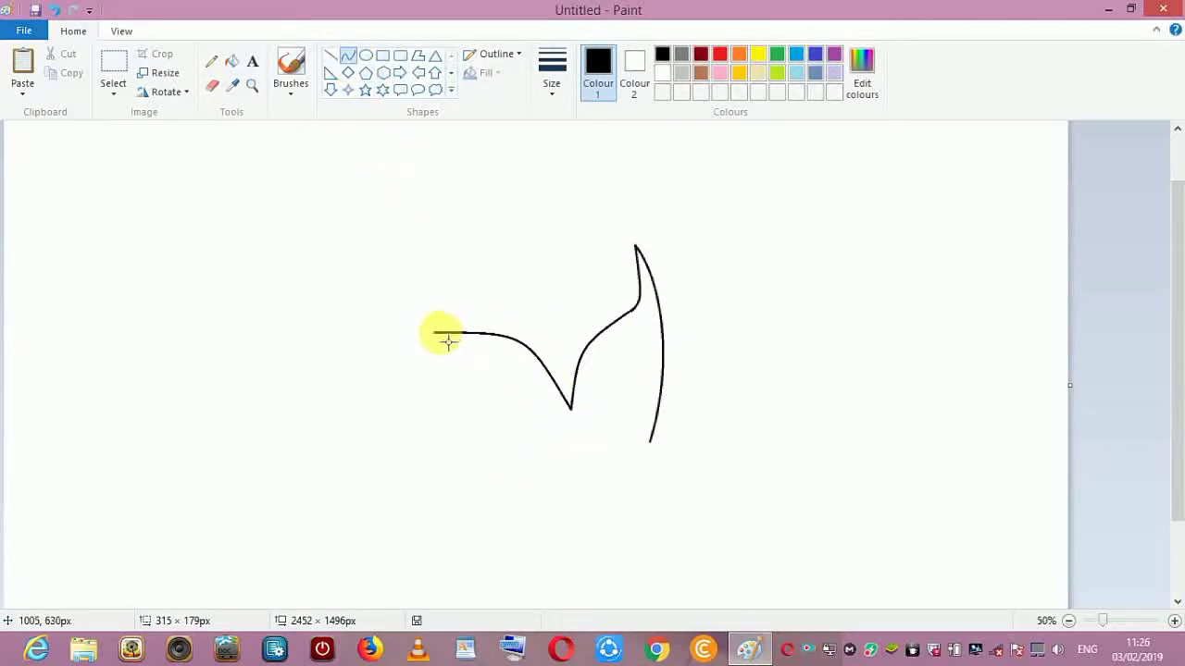
- Extend the left brow with an upward curve and finish it with a short ear-tip stroke about 9 × 45 px
{"action": "left_click_drag", "start_coordinate": [434, 332], "coordinate": [371, 302]}
{"action": "left_click_drag", "start_coordinate": [423, 333], "coordinate": [414, 329]}
{"action": "left_click_drag", "start_coordinate": [387, 319], "coordinate": [457, 470]}
{"action": "left_click", "coordinate": [334, 56]}
{"action": "left_click_drag", "start_coordinate": [400, 354], "coordinate": [365, 335]}
{"action": "key", "text": "ctrl+z"}
{"action": "left_click", "coordinate": [348, 55]}
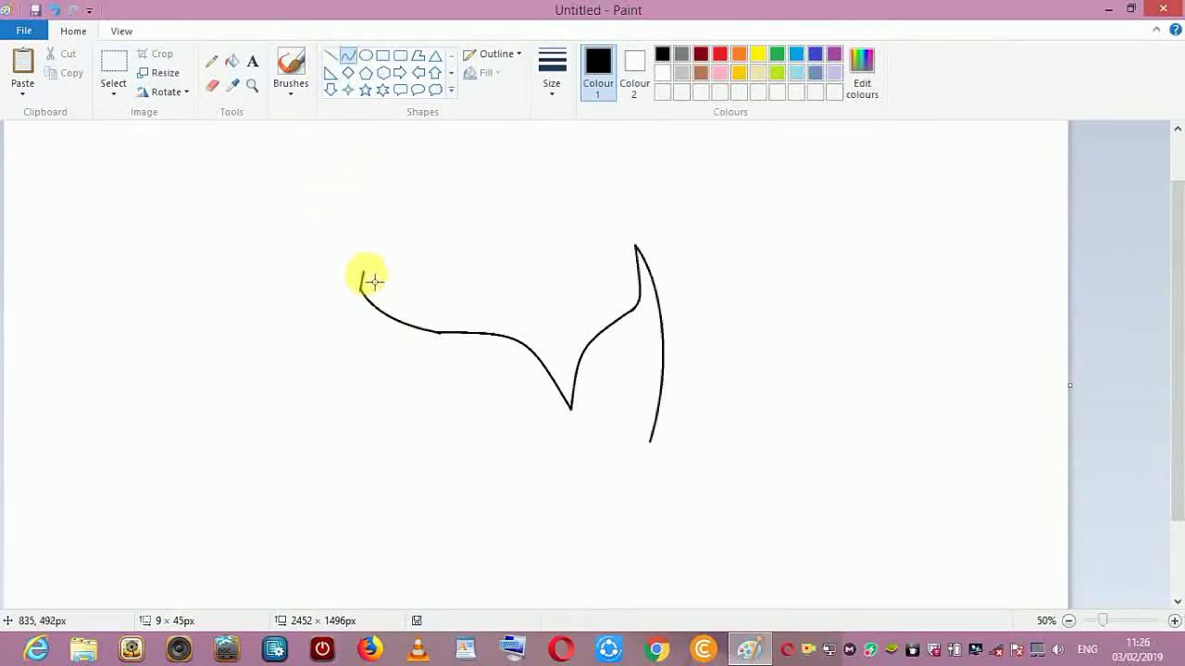
- Draw the mask's left outer edge as a long outward-bowed curve running down from the left ear tip
{"action": "left_click_drag", "start_coordinate": [364, 274], "coordinate": [415, 460]}
{"action": "left_click_drag", "start_coordinate": [370, 331], "coordinate": [308, 379]}
{"action": "left_click", "coordinate": [349, 55]}
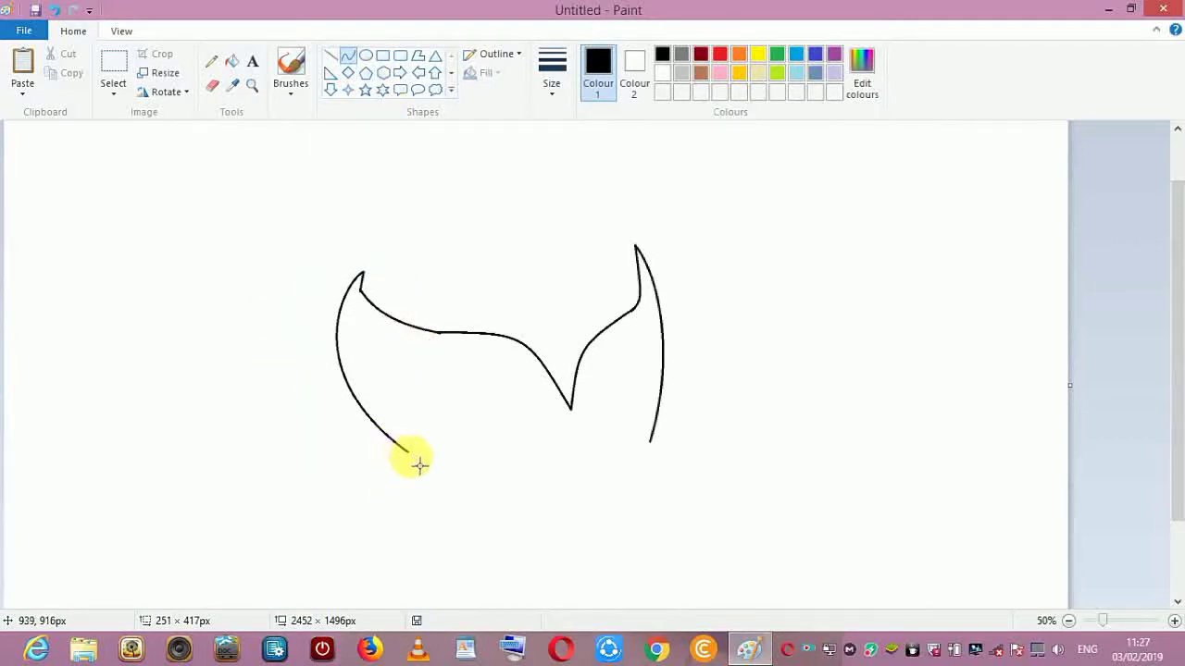
- Draw the rounded shoulder from the lower end of the mask's left edge, using an arch and an outward-bulging curve beneath it
{"action": "left_click_drag", "start_coordinate": [404, 452], "coordinate": [526, 508]}
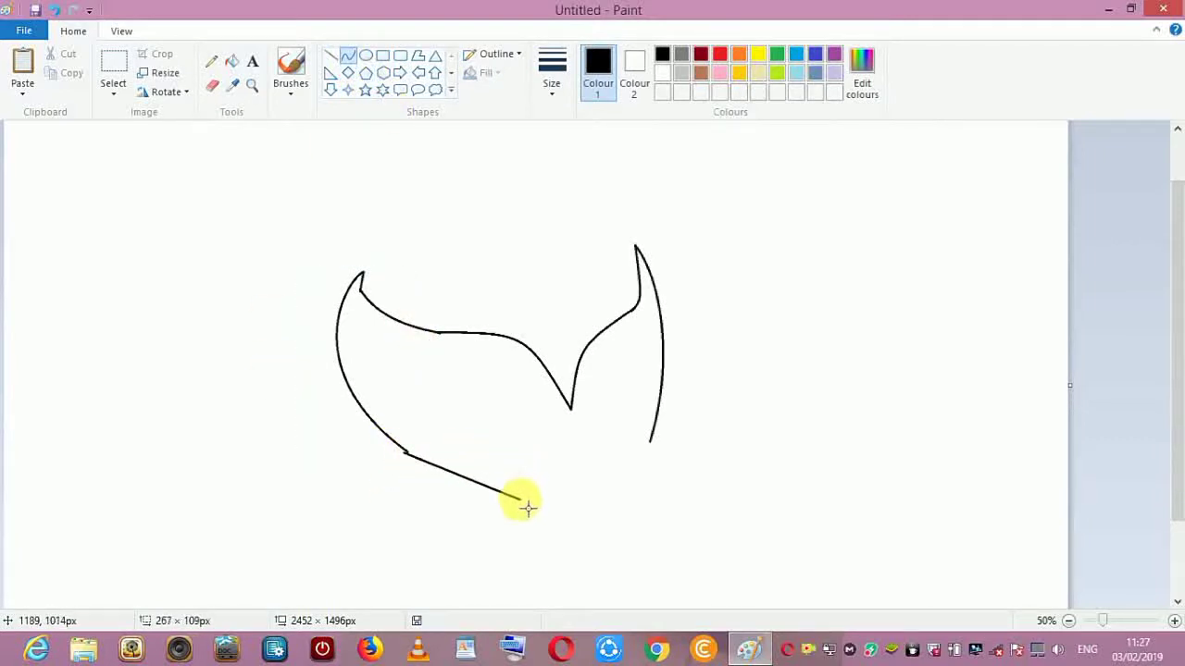
{"action": "left_click_drag", "start_coordinate": [460, 475], "coordinate": [497, 450]}
{"action": "left_click", "coordinate": [349, 55]}
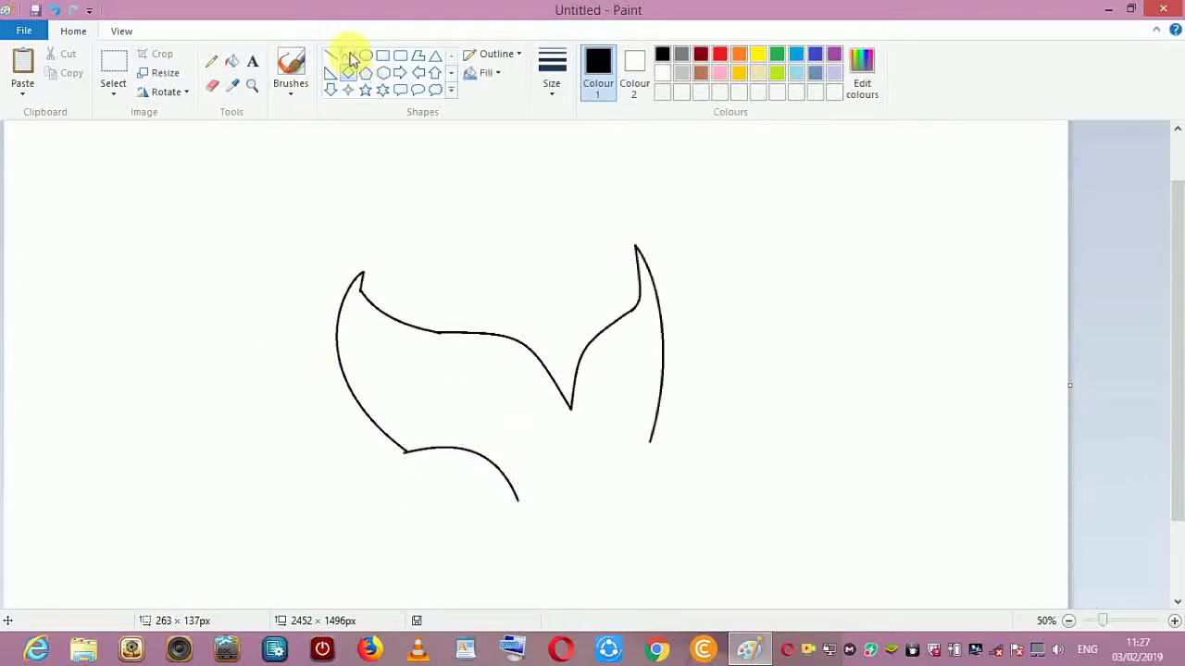
{"action": "left_click_drag", "start_coordinate": [404, 453], "coordinate": [417, 568]}
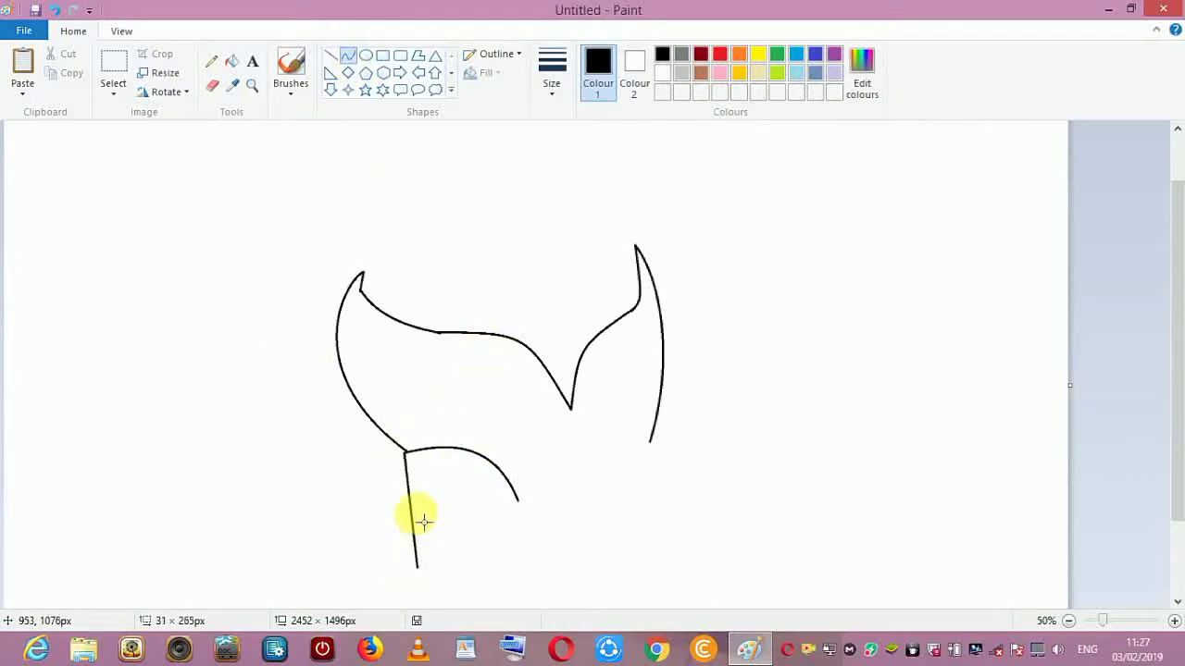
{"action": "left_click_drag", "start_coordinate": [423, 522], "coordinate": [331, 558]}
{"action": "left_click", "coordinate": [347, 56]}
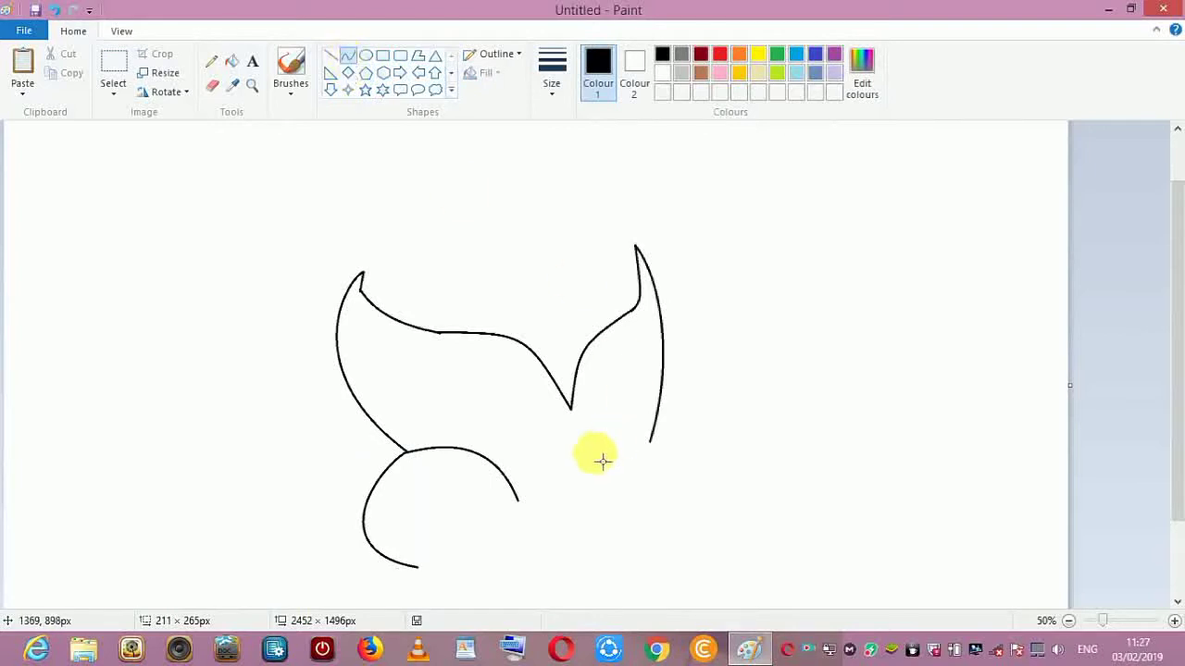
- Draw two adjoining arches from the shoulder arch towards the mask's right edge as the top of the mouth opening
{"action": "left_click_drag", "start_coordinate": [482, 457], "coordinate": [576, 434]}
{"action": "left_click_drag", "start_coordinate": [529, 442], "coordinate": [643, 420]}
{"action": "left_click", "coordinate": [529, 422]}
{"action": "left_click", "coordinate": [350, 58]}
{"action": "left_click", "coordinate": [347, 56]}
- Draw the curved right side of the jaw and join its upper end to the arch with a short straight line
{"action": "left_click_drag", "start_coordinate": [651, 475], "coordinate": [576, 535]}
{"action": "left_click_drag", "start_coordinate": [611, 474], "coordinate": [650, 482]}
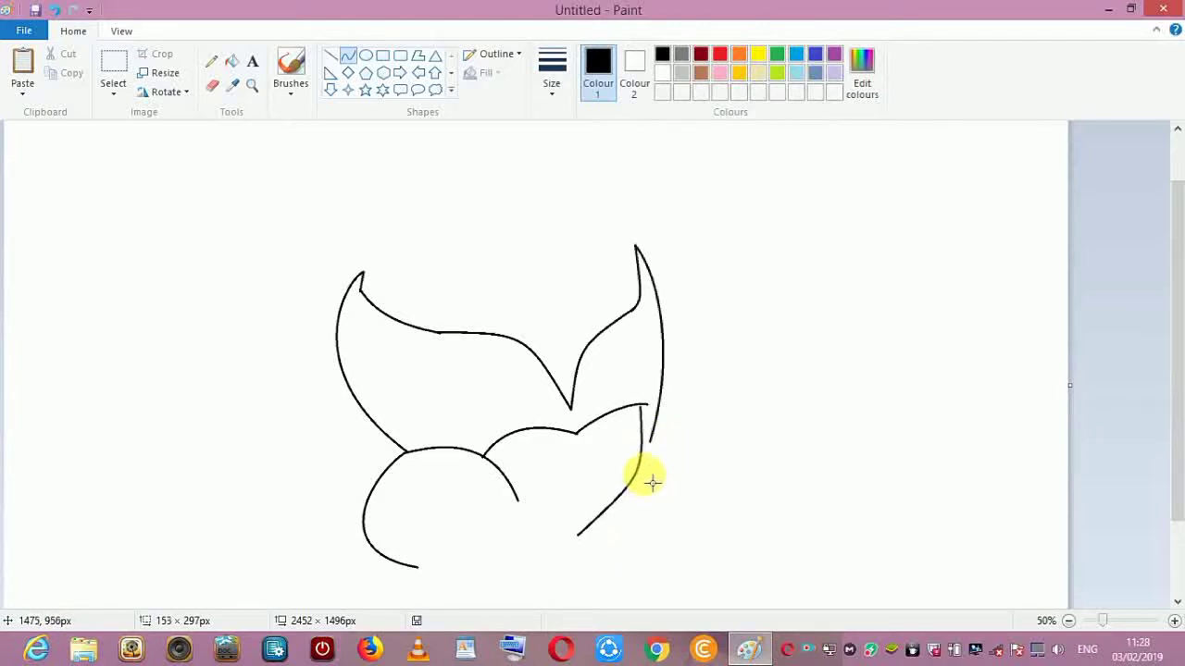
{"action": "left_click", "coordinate": [330, 56]}
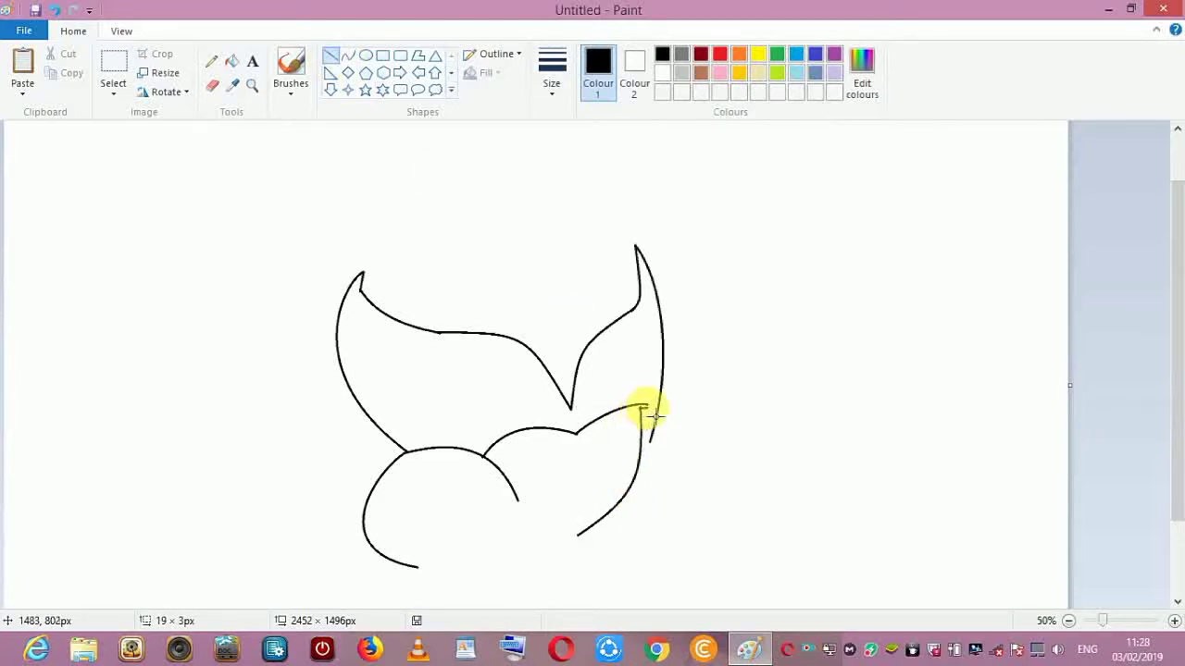
- Close the mask's right outer edge onto the jaw line with a small bowed curve
{"action": "left_click", "coordinate": [348, 58]}
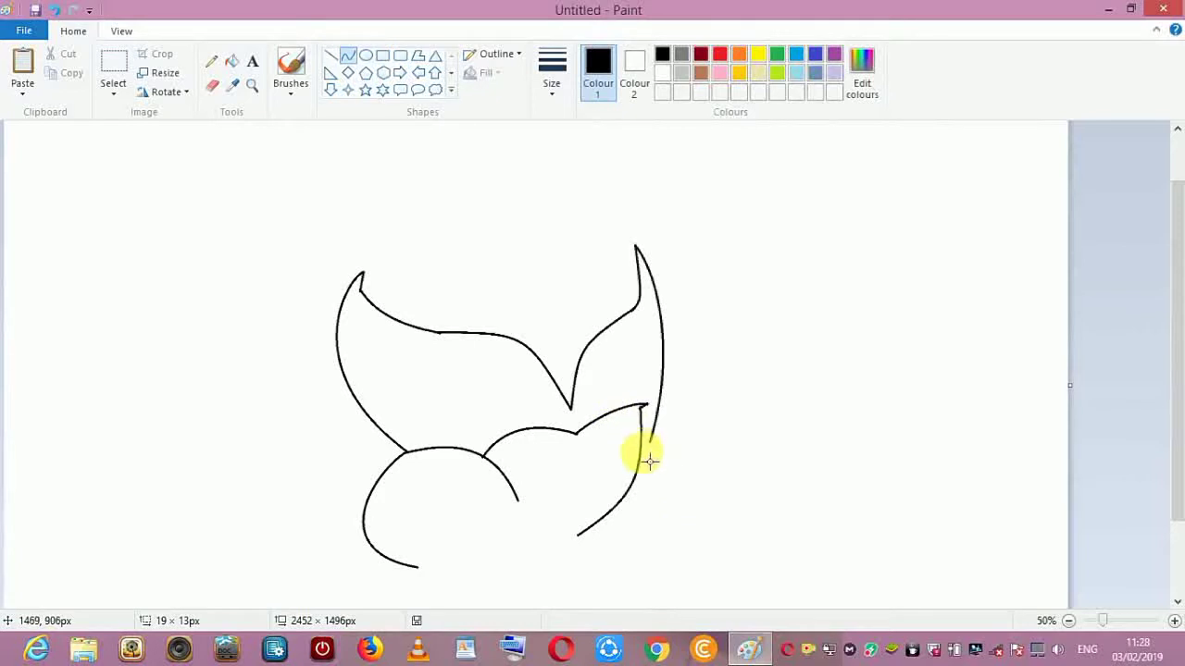
{"action": "left_click_drag", "start_coordinate": [640, 453], "coordinate": [655, 421]}
{"action": "mouse_move", "coordinate": [650, 432]}
{"action": "left_mouse_down"}
{"action": "mouse_move", "coordinate": [642, 439]}
{"action": "mouse_move", "coordinate": [658, 452]}
{"action": "left_mouse_up"}
{"action": "left_click", "coordinate": [347, 74]}
{"action": "left_click", "coordinate": [349, 60]}
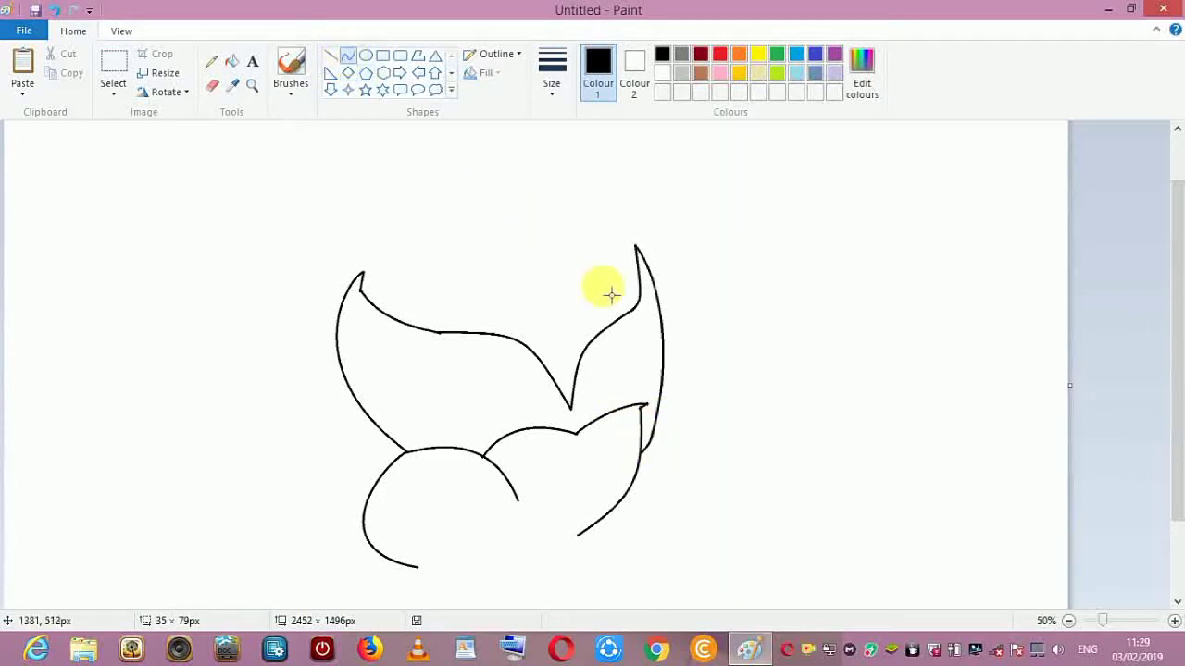
- Draw a large domed curve for the top of the head, spanning between the two ear tips
{"action": "left_click_drag", "start_coordinate": [639, 299], "coordinate": [380, 309]}
{"action": "left_click_drag", "start_coordinate": [552, 295], "coordinate": [366, 232]}
{"action": "left_click", "coordinate": [383, 73]}
{"action": "left_click", "coordinate": [350, 57]}
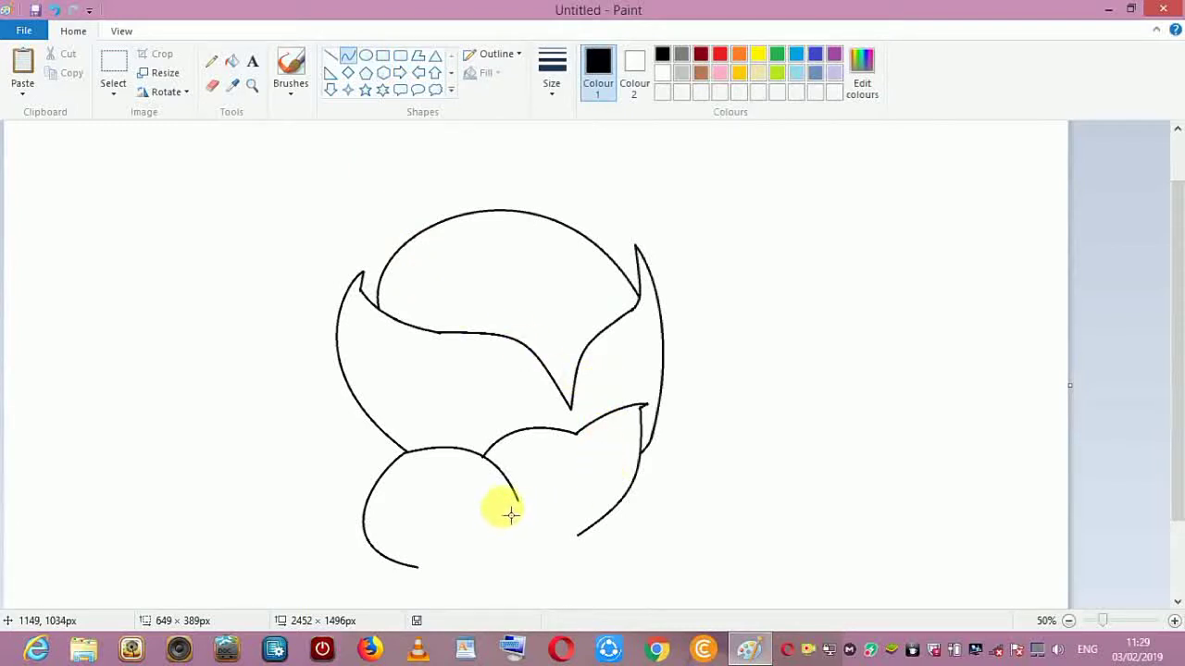
- Draw the arm's upper edge as a slanting line about 463 × 201 px from the shoulder arch past the chin
{"action": "left_click_drag", "start_coordinate": [509, 504], "coordinate": [710, 590]}
{"action": "left_click_drag", "start_coordinate": [1175, 355], "coordinate": [1175, 417]}
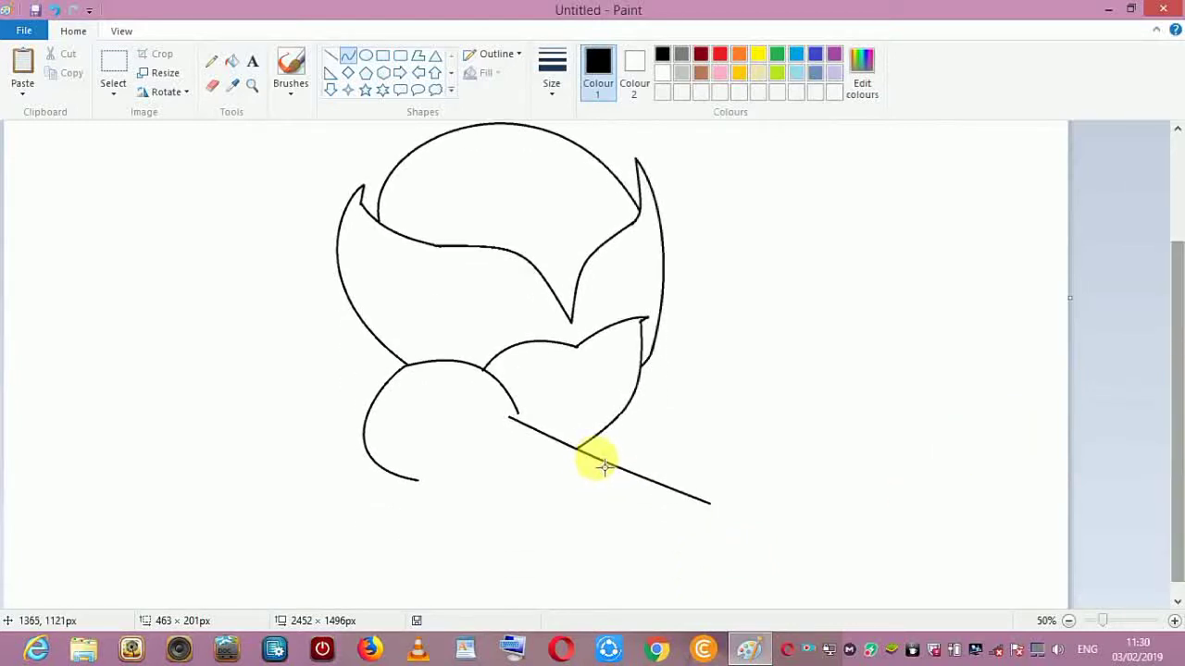
{"action": "left_click", "coordinate": [356, 66]}
{"action": "left_click", "coordinate": [348, 55]}
- Draw the arm's underside with a short curve from the shoulder's lower end and a long sagging curve outward
{"action": "left_click_drag", "start_coordinate": [1175, 370], "coordinate": [1175, 384]}
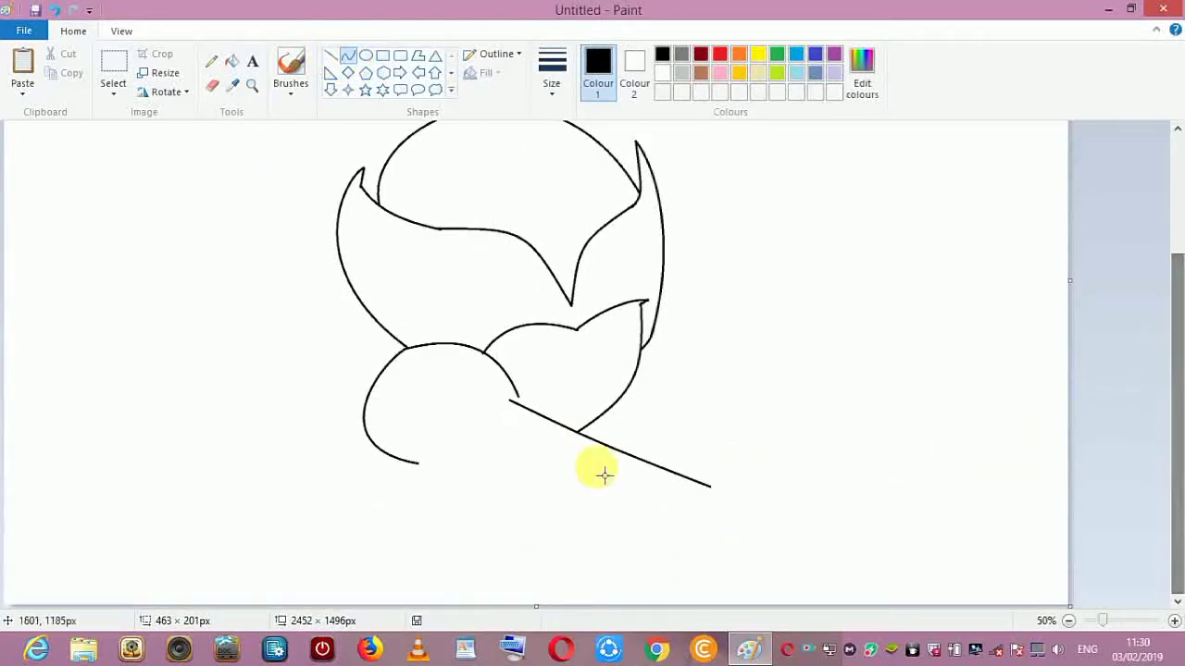
{"action": "mouse_move", "coordinate": [417, 463]}
{"action": "left_mouse_down"}
{"action": "mouse_move", "coordinate": [466, 492]}
{"action": "mouse_move", "coordinate": [528, 490]}
{"action": "mouse_move", "coordinate": [516, 496]}
{"action": "left_mouse_up"}
{"action": "left_click_drag", "start_coordinate": [516, 497], "coordinate": [758, 585]}
{"action": "left_click", "coordinate": [348, 56]}
{"action": "left_click_drag", "start_coordinate": [593, 547], "coordinate": [665, 590]}
- Join the shoulder arch to the arm's upper edge with a short line, and draw the curved seam between shoulder and arm
{"action": "left_click", "coordinate": [332, 58]}
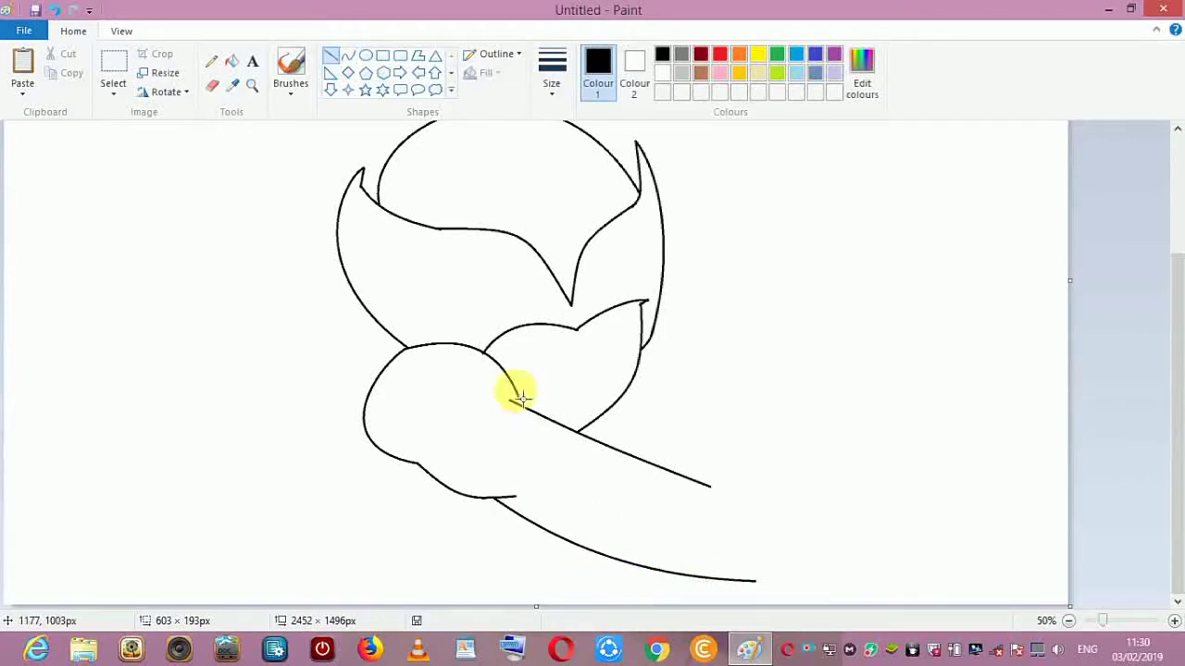
{"action": "left_click", "coordinate": [348, 56]}
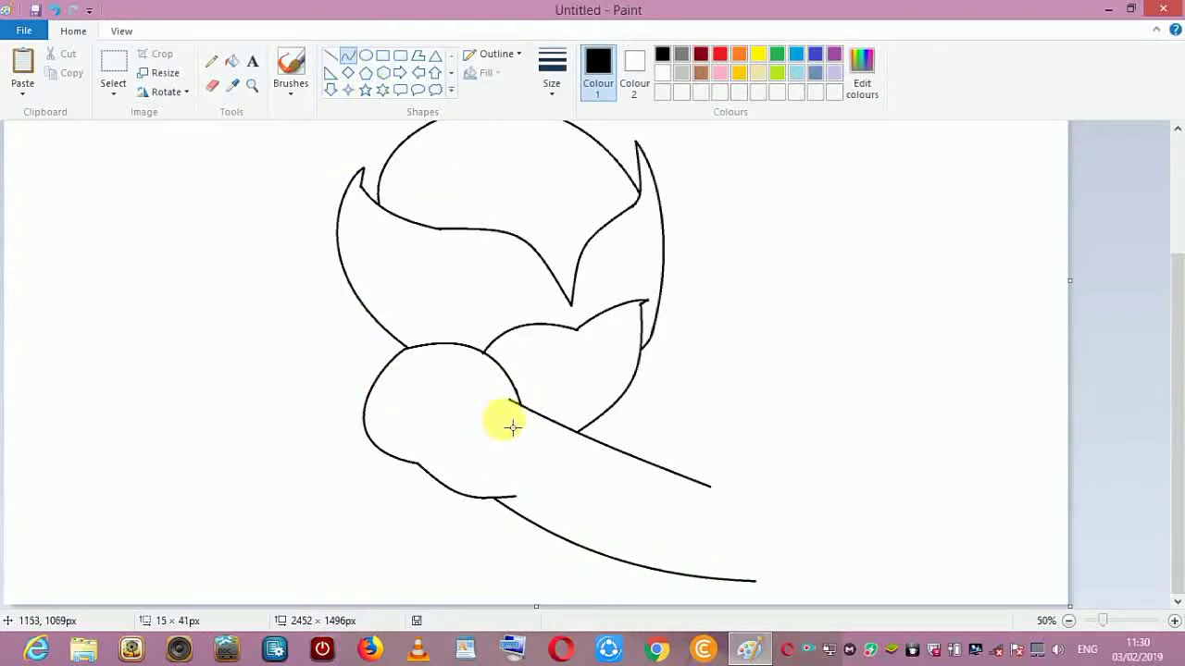
{"action": "mouse_move", "coordinate": [521, 407]}
{"action": "left_mouse_down"}
{"action": "mouse_move", "coordinate": [464, 435]}
{"action": "mouse_move", "coordinate": [481, 415]}
{"action": "mouse_move", "coordinate": [461, 479]}
{"action": "mouse_move", "coordinate": [423, 449]}
{"action": "mouse_move", "coordinate": [444, 476]}
{"action": "left_mouse_up"}
{"action": "left_click", "coordinate": [349, 57]}
{"action": "left_click", "coordinate": [330, 56]}
{"action": "left_click", "coordinate": [348, 55]}
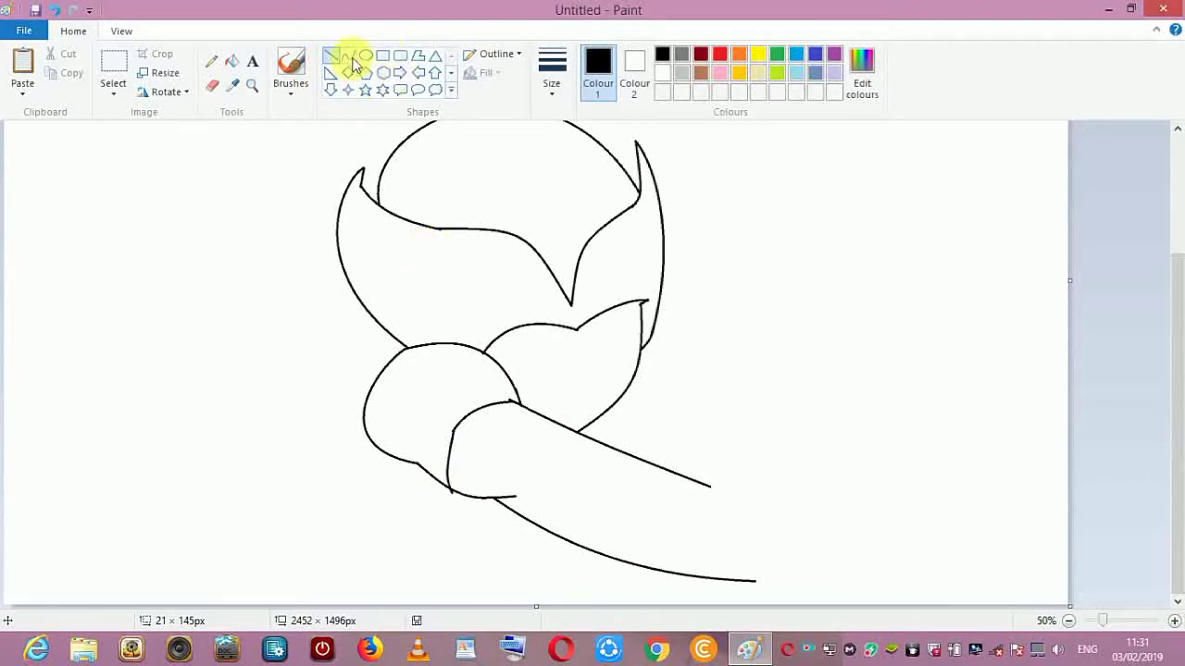
- Draw the right eye's upper lid as a slanted, slightly bowed curve about 75 × 97 px
{"action": "left_click_drag", "start_coordinate": [588, 296], "coordinate": [621, 253]}
{"action": "left_click", "coordinate": [601, 269]}
{"action": "left_click", "coordinate": [348, 70]}
{"action": "left_click", "coordinate": [348, 58]}
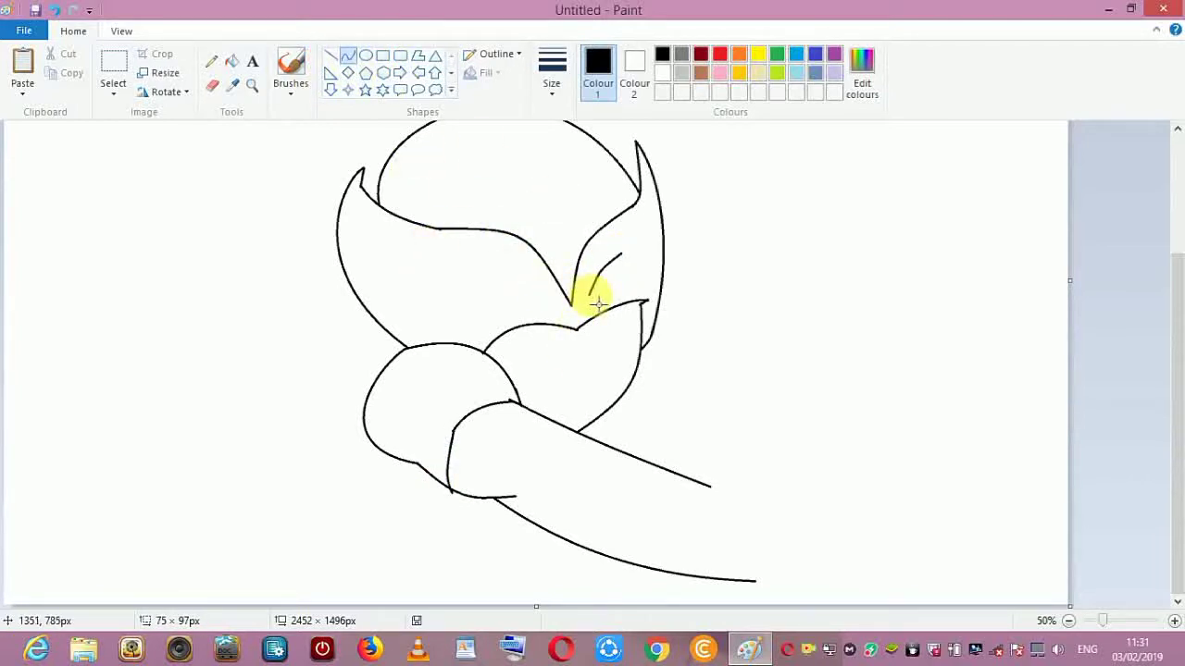
- Add the right eye's lower lid, about 85 × 7 px, and a curve about 45 × 85 px closing the eye's outer side
{"action": "left_click_drag", "start_coordinate": [589, 294], "coordinate": [631, 302]}
{"action": "left_click", "coordinate": [611, 301]}
{"action": "left_click", "coordinate": [334, 76]}
{"action": "left_click", "coordinate": [350, 57]}
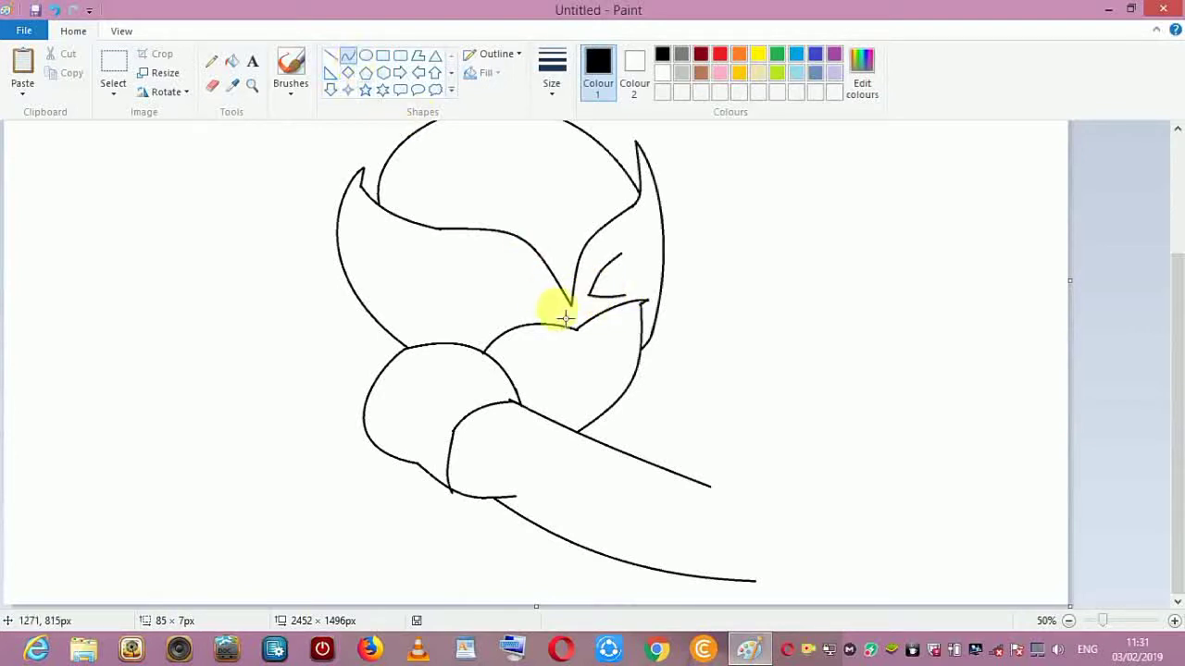
{"action": "mouse_move", "coordinate": [620, 293]}
{"action": "left_mouse_down"}
{"action": "mouse_move", "coordinate": [605, 305]}
{"action": "mouse_move", "coordinate": [626, 289]}
{"action": "left_mouse_up"}
{"action": "left_click", "coordinate": [350, 72]}
{"action": "left_click", "coordinate": [349, 57]}
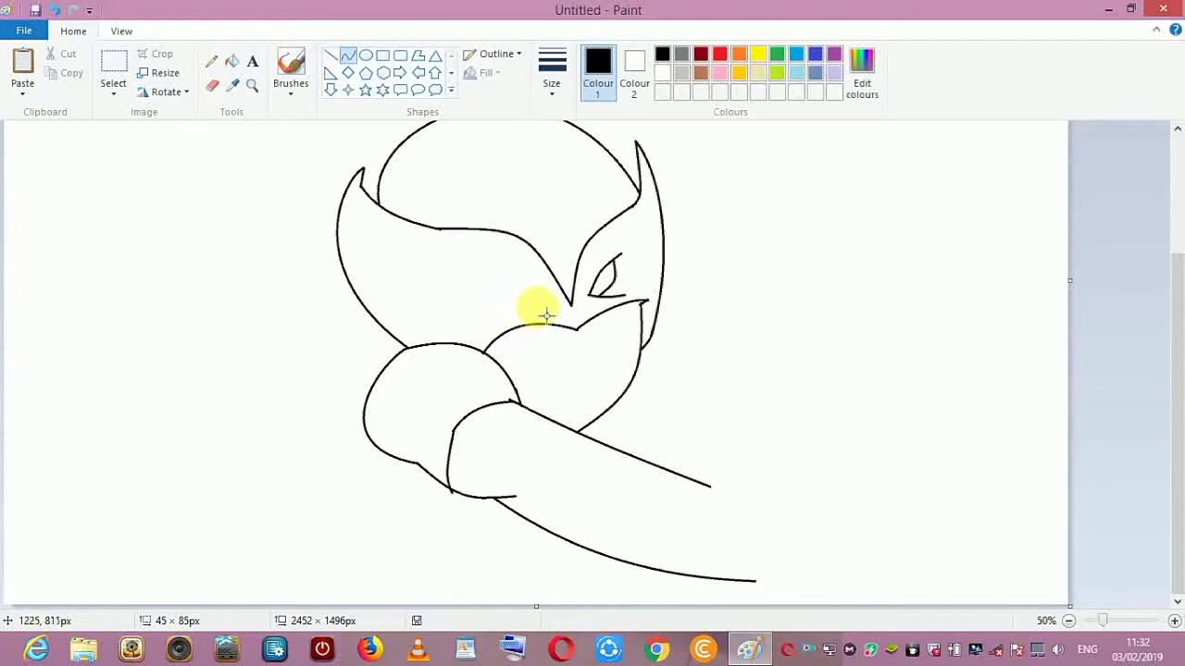
- Draw the left eye with curved upper and lower lids and a small stroke about 29 × 33 px at its inner corner
{"action": "mouse_move", "coordinate": [544, 303]}
{"action": "left_mouse_down"}
{"action": "mouse_move", "coordinate": [492, 290]}
{"action": "mouse_move", "coordinate": [515, 277]}
{"action": "mouse_move", "coordinate": [518, 312]}
{"action": "mouse_move", "coordinate": [552, 311]}
{"action": "left_mouse_up"}
{"action": "left_click", "coordinate": [348, 55]}
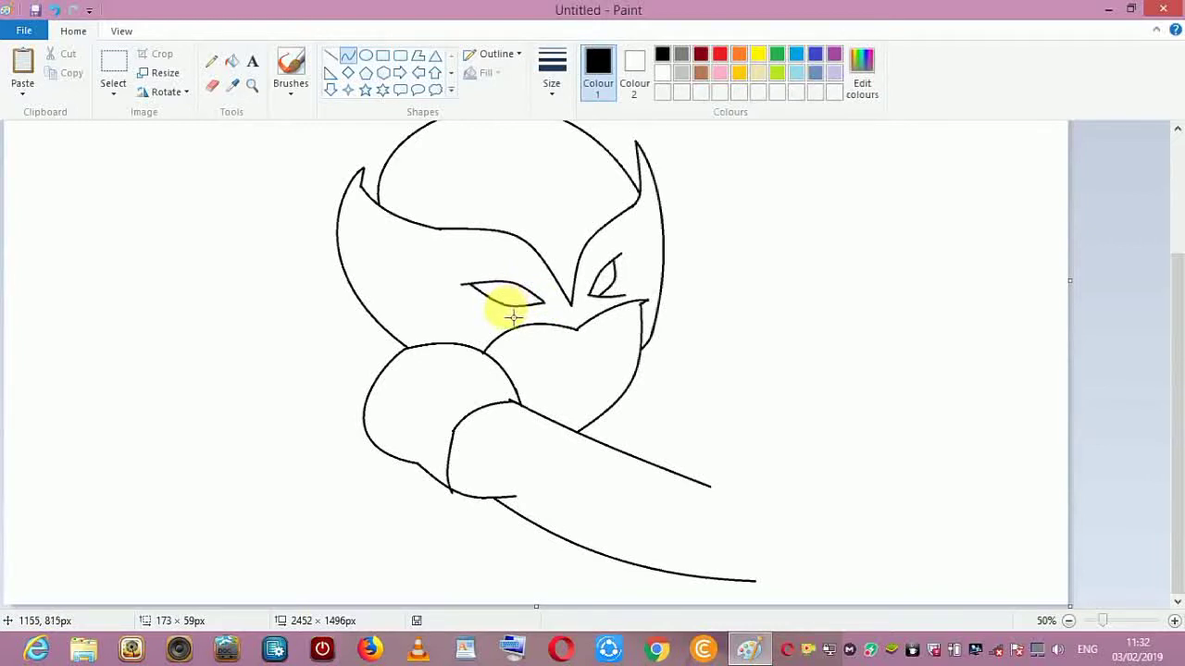
{"action": "left_click", "coordinate": [353, 72]}
{"action": "left_click", "coordinate": [350, 56]}
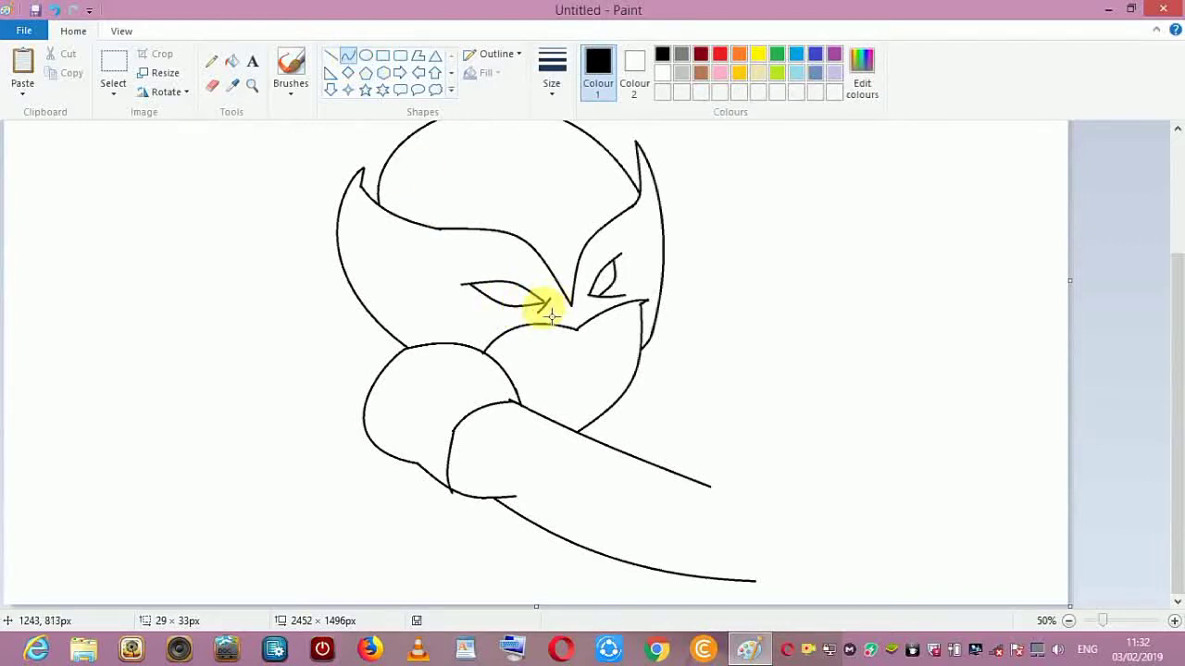
{"action": "left_click", "coordinate": [389, 76]}
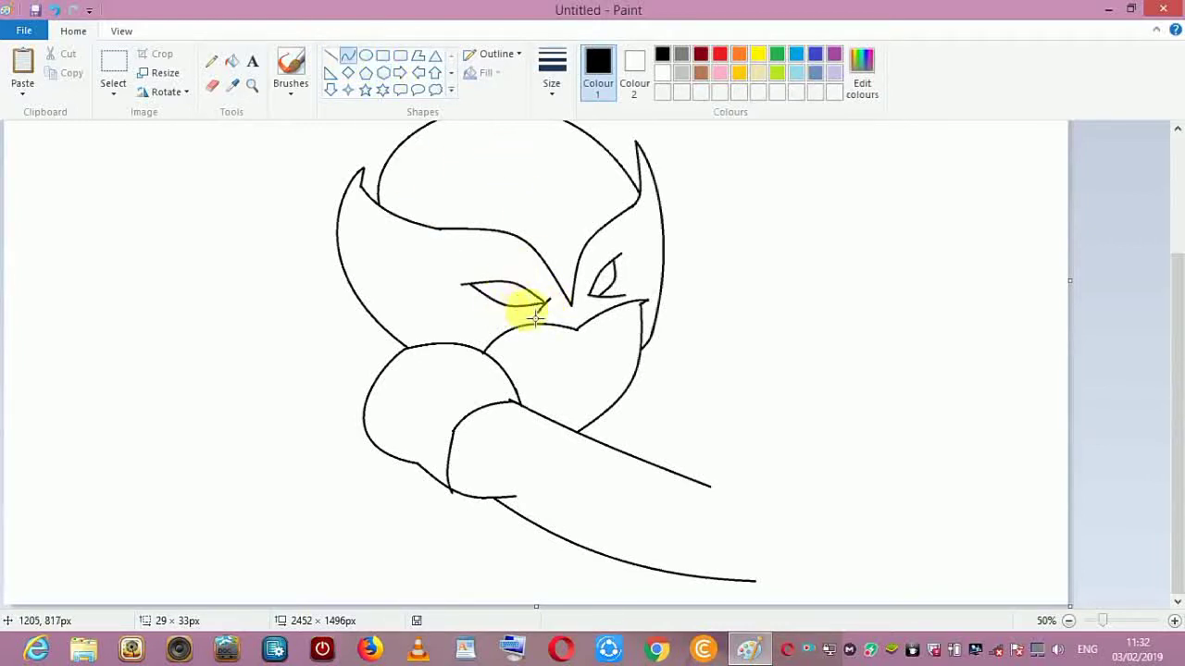
{"action": "left_click", "coordinate": [351, 57]}
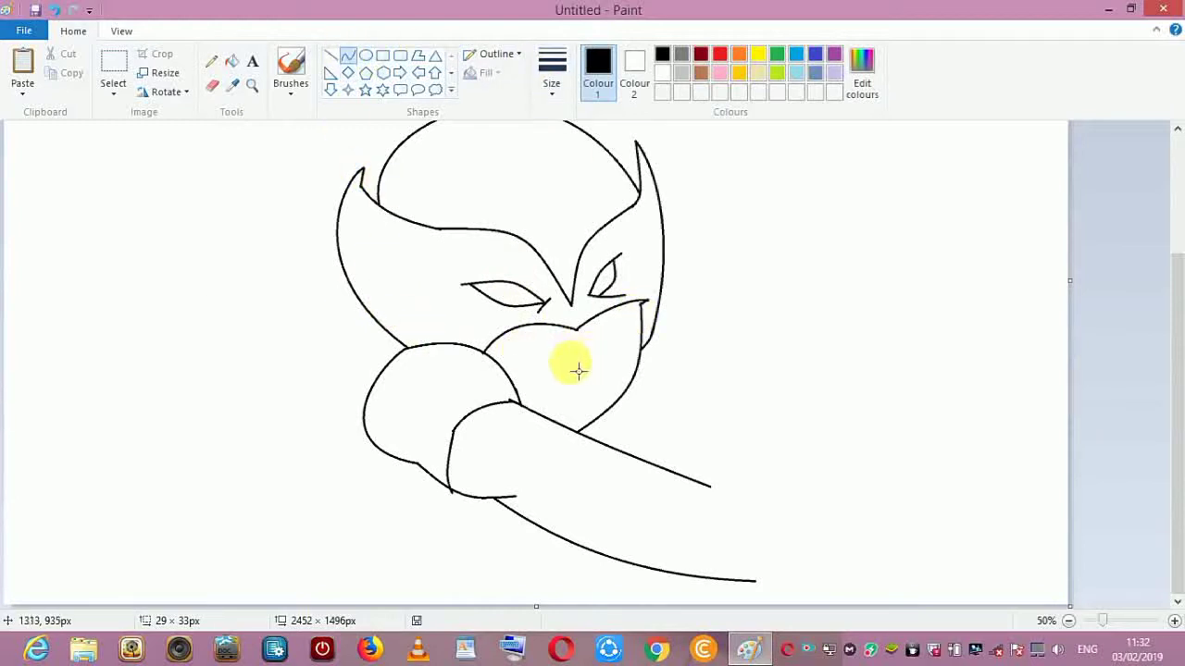
- Draw the mouth's inner outline with a sagging upper-lip curve about 325 × 93 px and a bowed lower-lip curve down to the arm
{"action": "left_click_drag", "start_coordinate": [497, 363], "coordinate": [639, 326]}
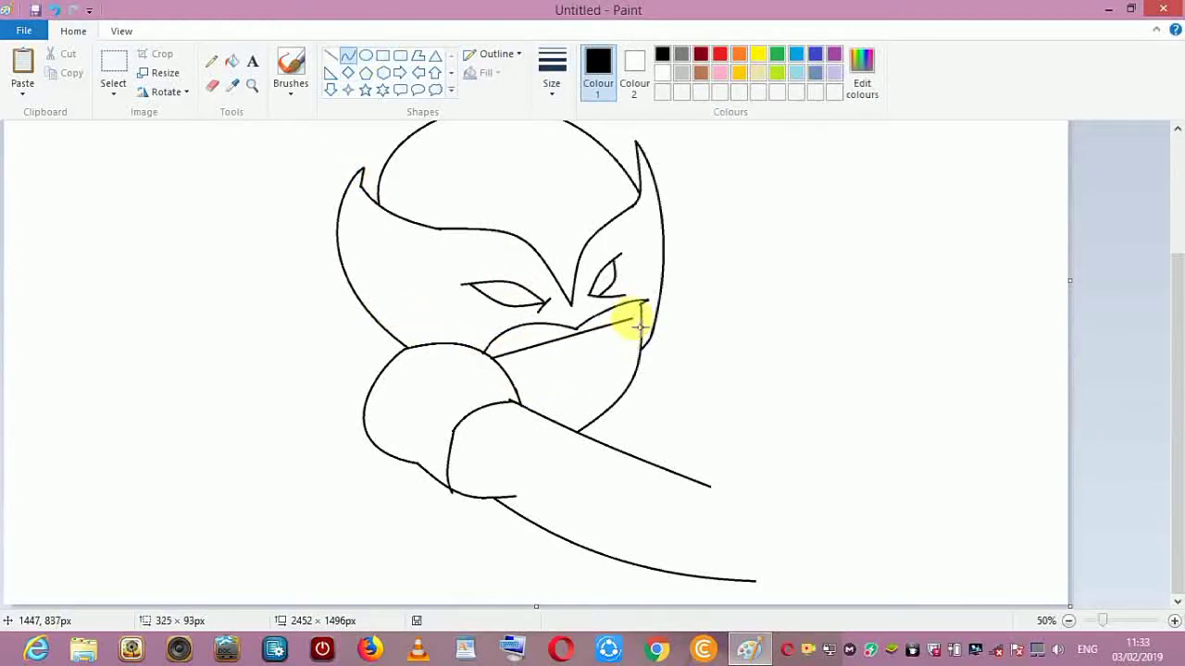
{"action": "mouse_move", "coordinate": [587, 356]}
{"action": "left_mouse_down"}
{"action": "mouse_move", "coordinate": [611, 402]}
{"action": "mouse_move", "coordinate": [547, 418]}
{"action": "mouse_move", "coordinate": [637, 385]}
{"action": "mouse_move", "coordinate": [608, 417]}
{"action": "mouse_move", "coordinate": [602, 408]}
{"action": "left_mouse_up"}
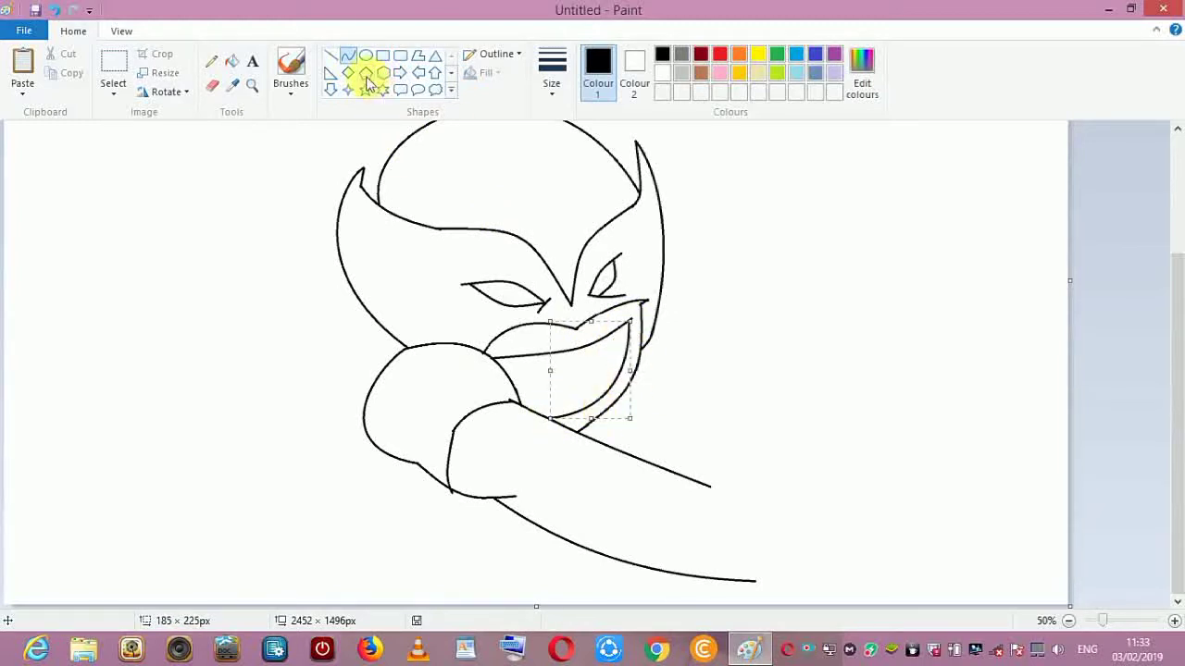
{"action": "left_click", "coordinate": [348, 57]}
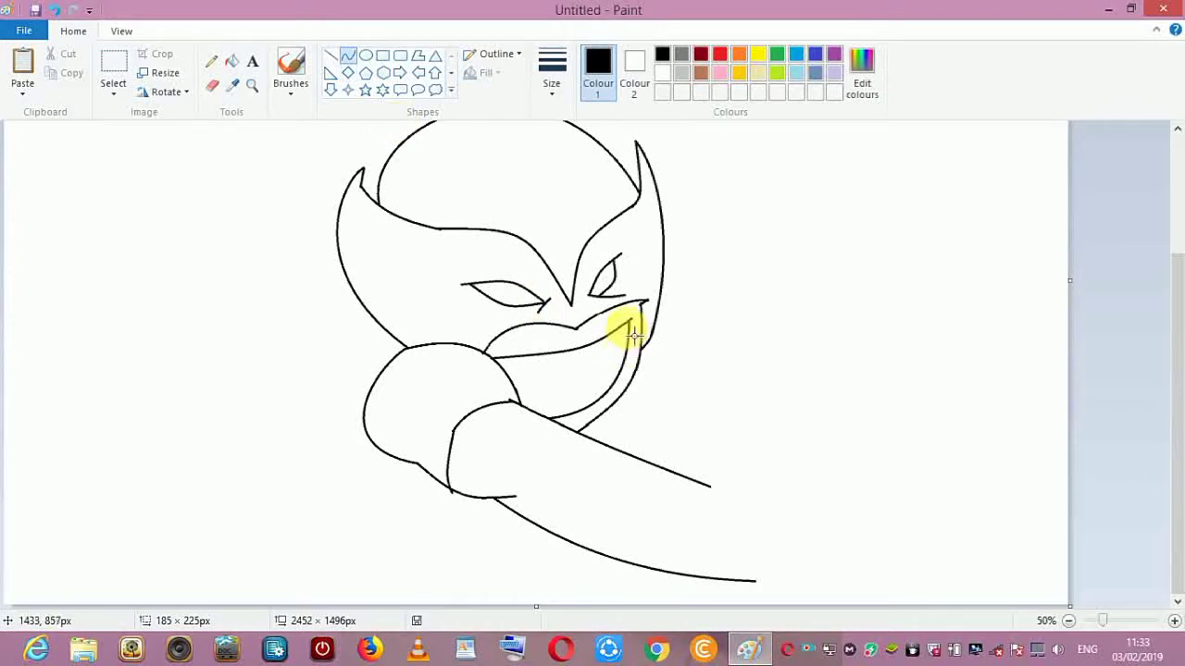
- Draw the upper teeth's edge inside the mouth with straight lines about 205 × 63 px and 73 × 19 px, ending in a fang about 11 × 31 px
{"action": "left_click", "coordinate": [332, 56]}
{"action": "left_click_drag", "start_coordinate": [525, 370], "coordinate": [604, 359]}
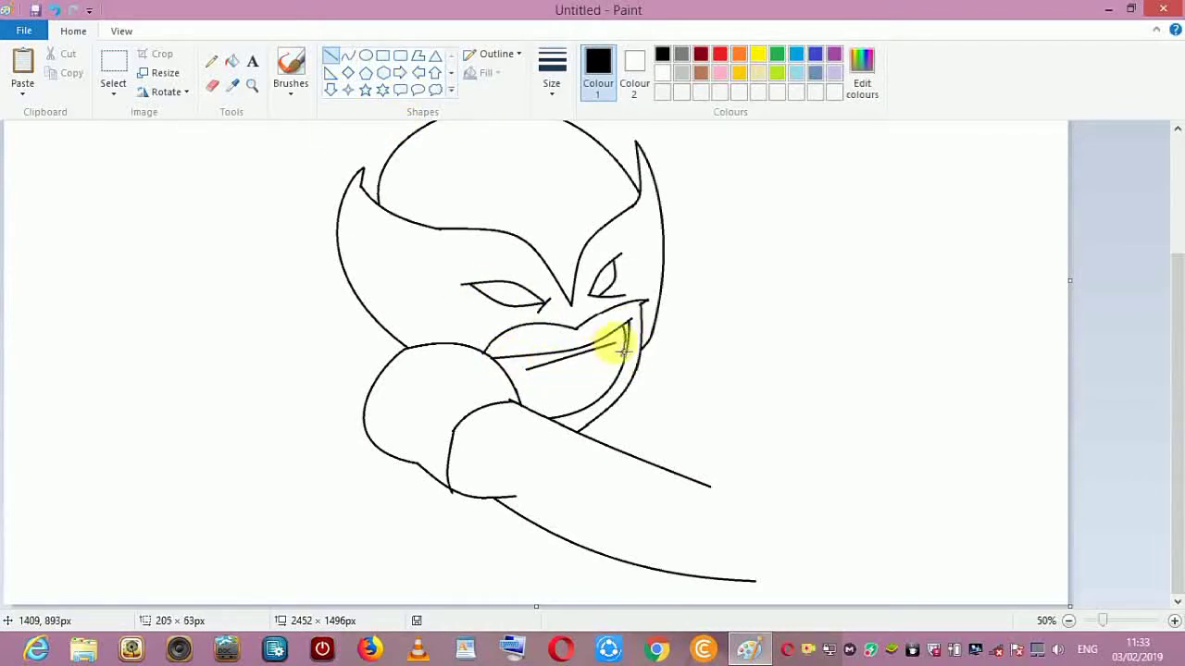
{"action": "left_click", "coordinate": [549, 362]}
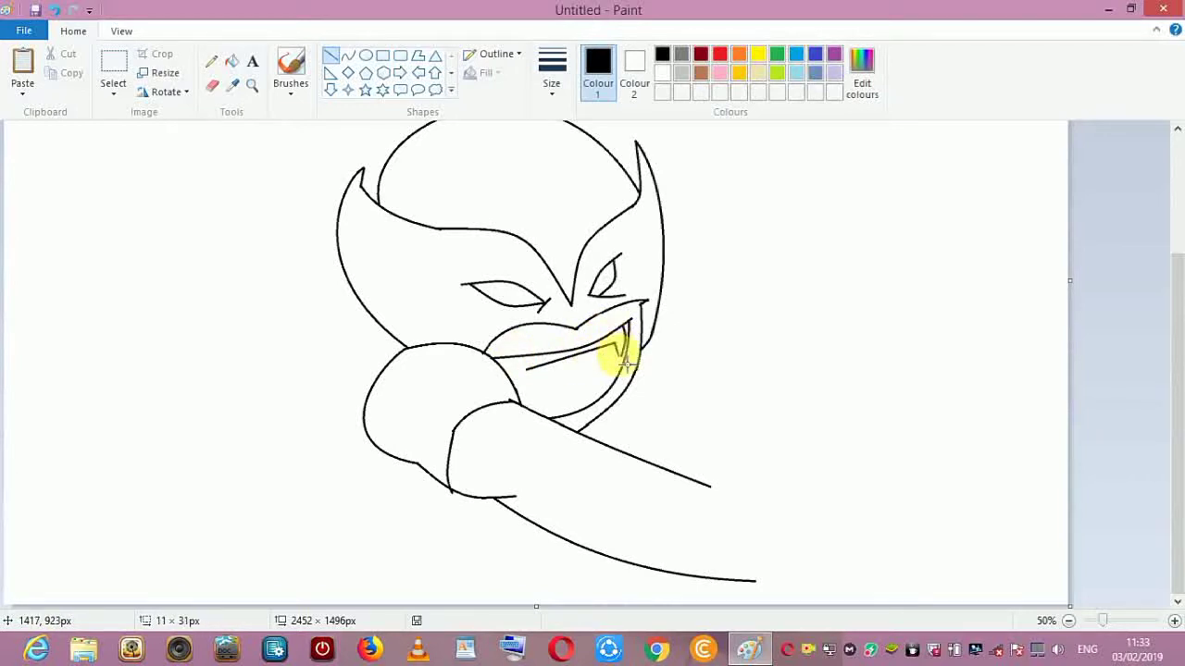
{"action": "left_click", "coordinate": [524, 362]}
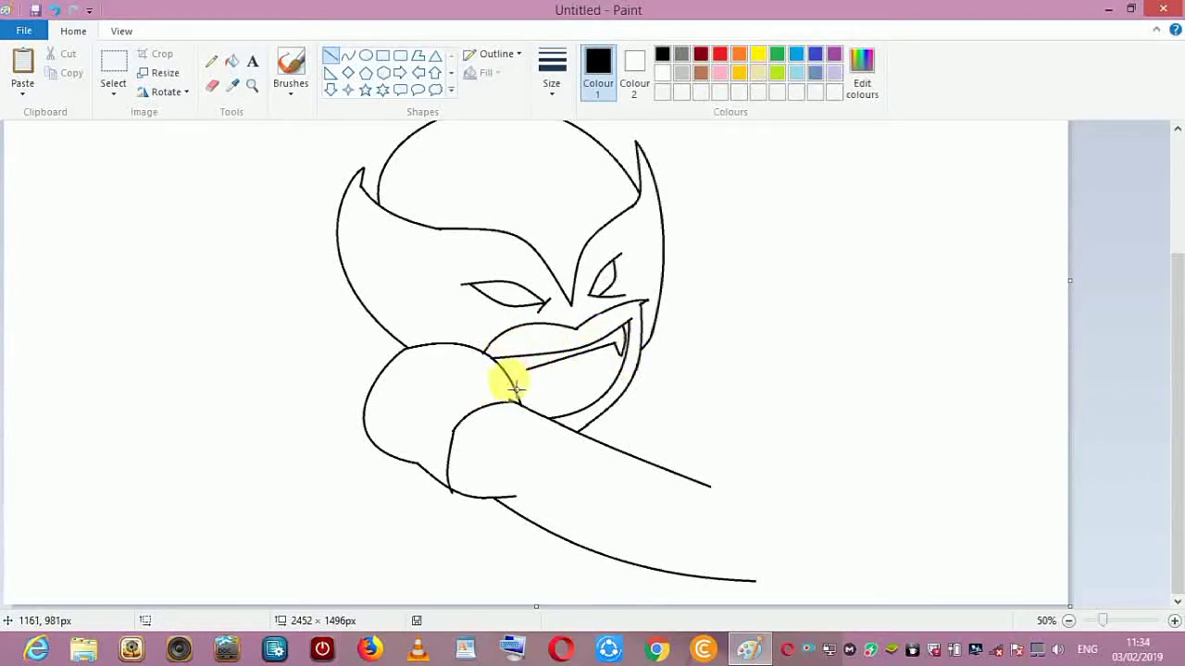
{"action": "left_click_drag", "start_coordinate": [550, 362], "coordinate": [519, 371]}
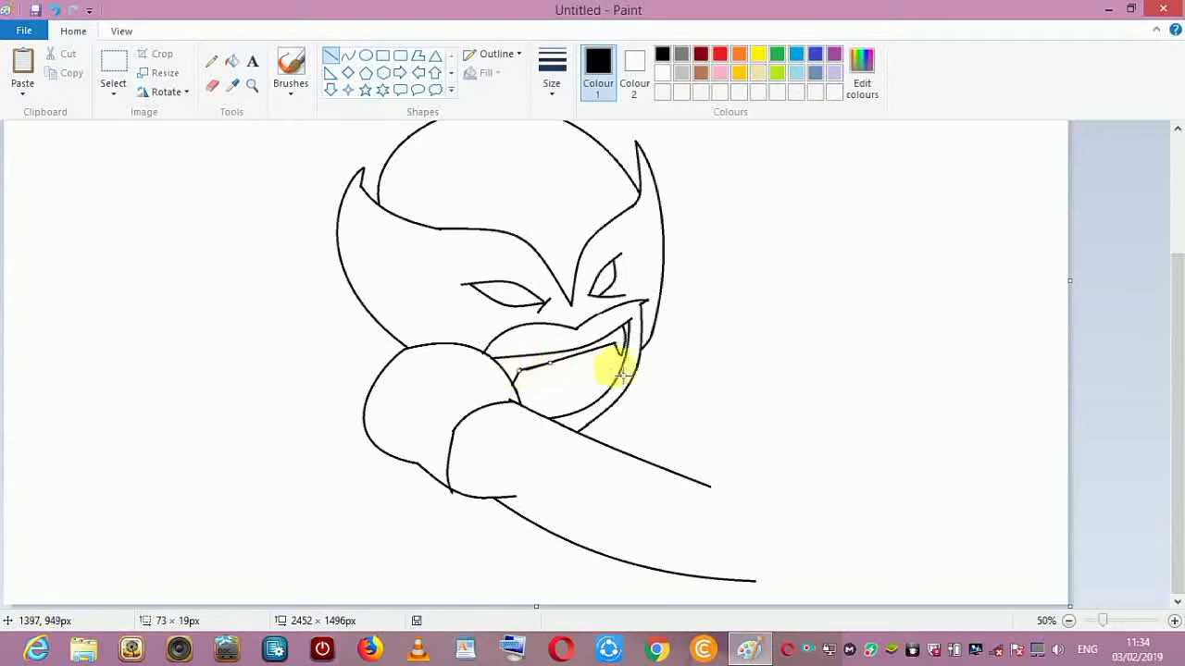
{"action": "left_click", "coordinate": [636, 329]}
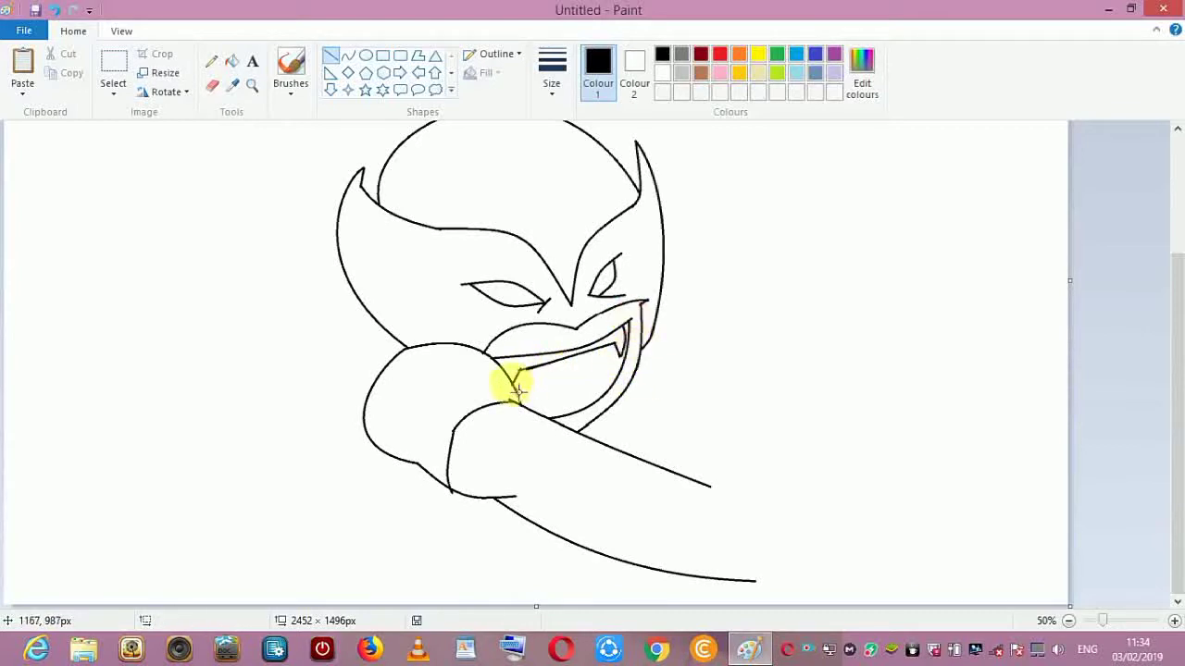
- Draw the lower teeth's edge as a sagging curve, ending in a pointed fang with a line about 31 × 39 px
{"action": "left_click_drag", "start_coordinate": [524, 405], "coordinate": [601, 396]}
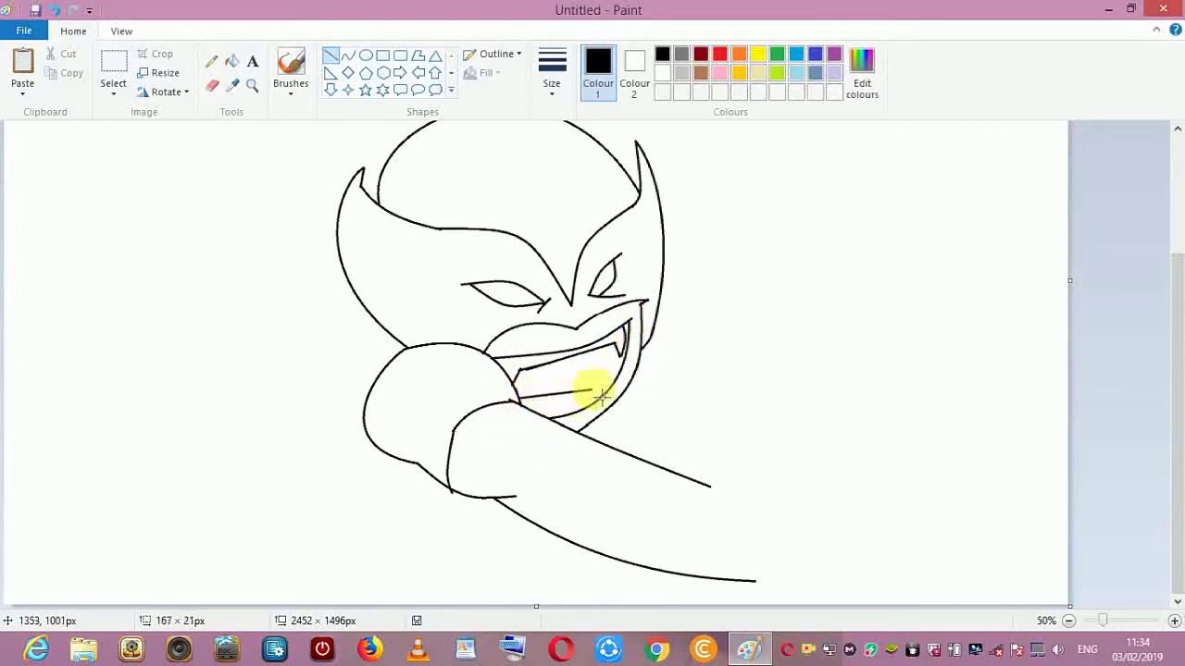
{"action": "left_click", "coordinate": [347, 56]}
{"action": "left_click_drag", "start_coordinate": [521, 403], "coordinate": [595, 374]}
{"action": "left_click", "coordinate": [330, 55]}
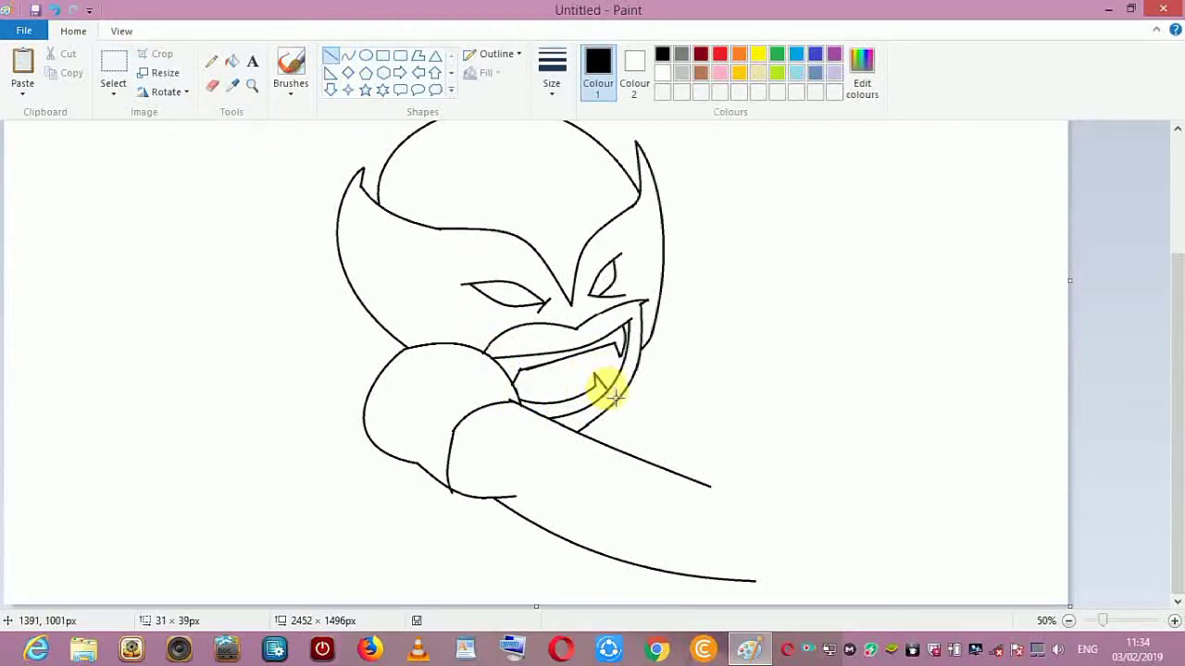
- Outline the tongue with an arched curve about 119 × 55 px, joined to the mouth's left corner by a curve about 79 × 51 px
{"action": "left_click", "coordinate": [347, 56]}
{"action": "left_click_drag", "start_coordinate": [546, 372], "coordinate": [572, 369]}
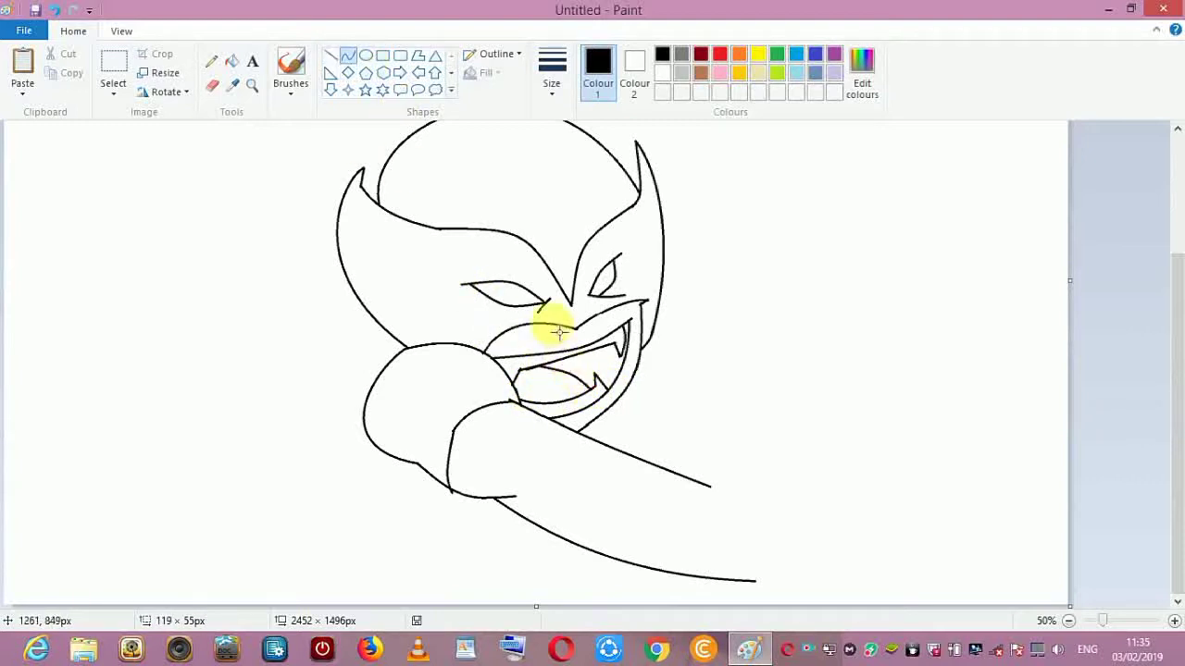
{"action": "left_click", "coordinate": [331, 55]}
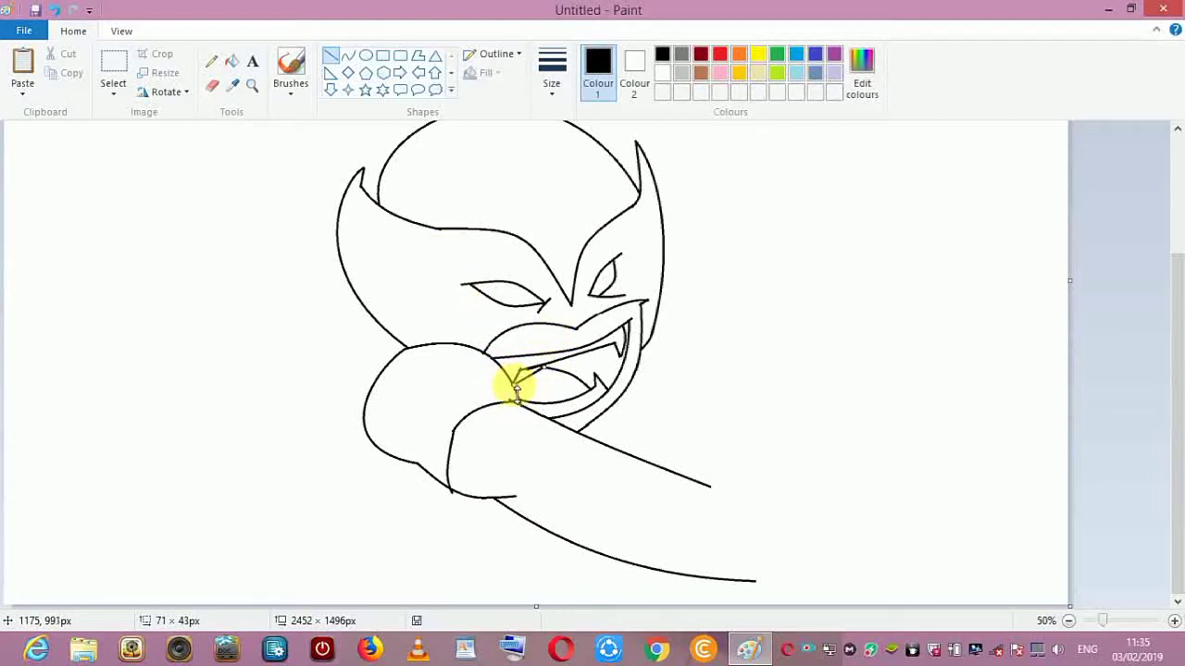
{"action": "left_click", "coordinate": [56, 10]}
{"action": "left_click", "coordinate": [348, 56]}
{"action": "left_click_drag", "start_coordinate": [514, 388], "coordinate": [545, 368]}
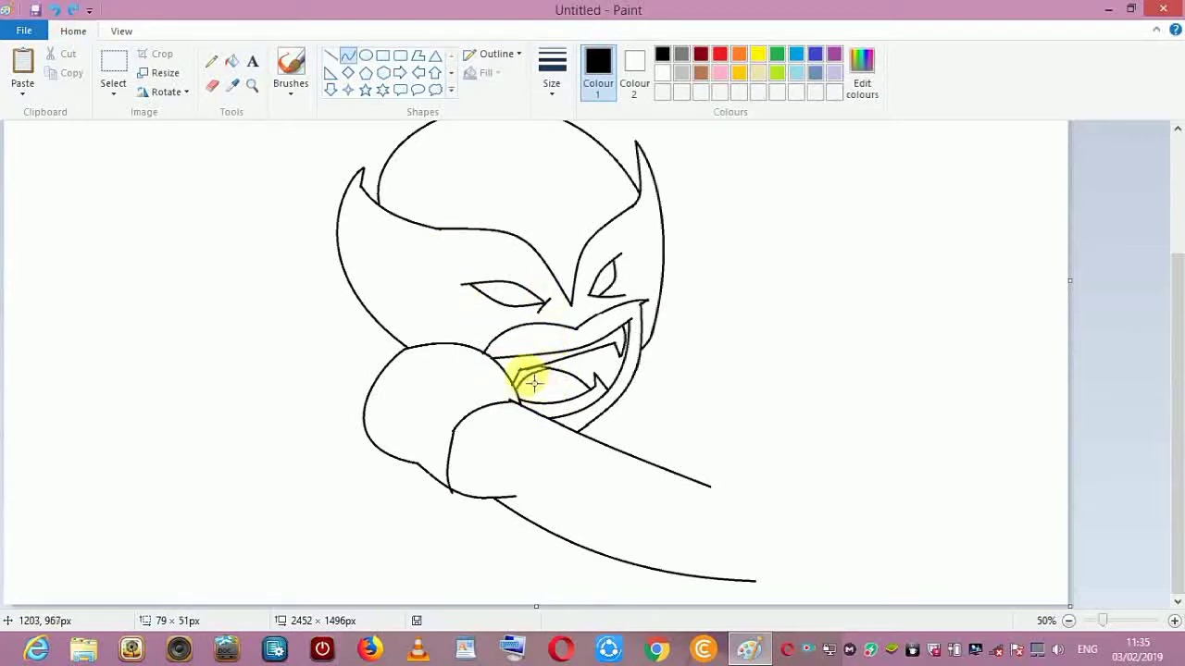
- Fill the open mouth's interior black around the teeth and tongue
{"action": "left_click", "coordinate": [232, 61]}
{"action": "left_click", "coordinate": [526, 375]}
{"action": "left_click", "coordinate": [583, 368]}
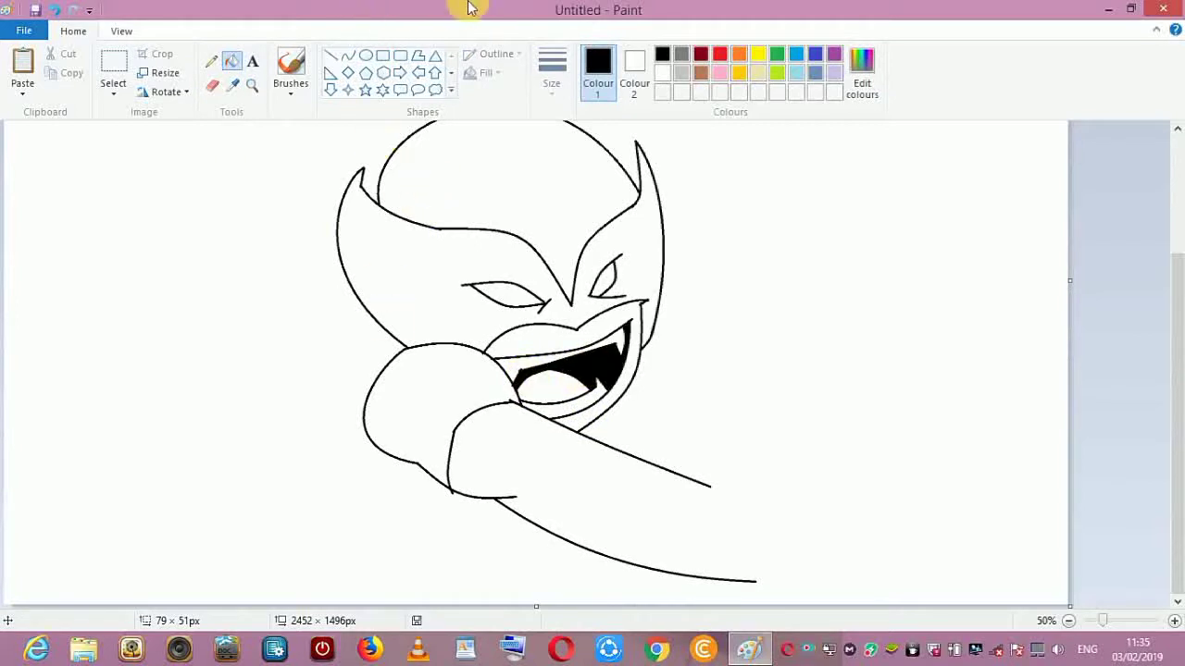
- Recolour both eye outlines light grey and fill the mask around them black
{"action": "left_click", "coordinate": [681, 73]}
{"action": "left_click", "coordinate": [513, 284]}
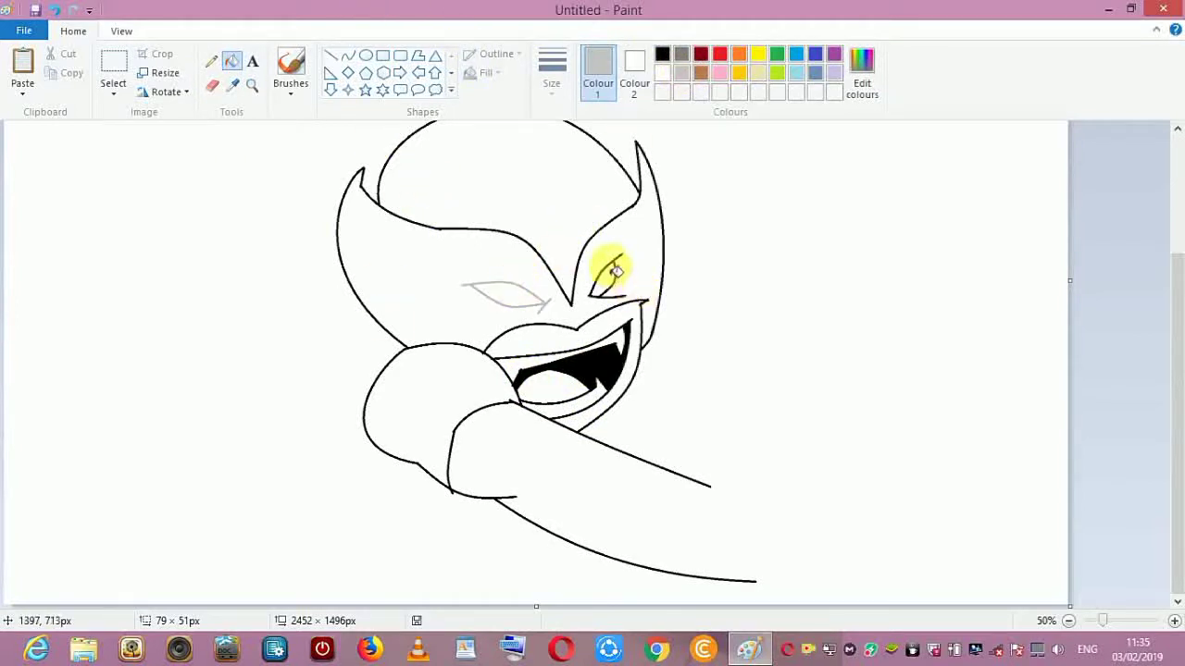
{"action": "left_click", "coordinate": [616, 270]}
{"action": "left_click", "coordinate": [661, 53]}
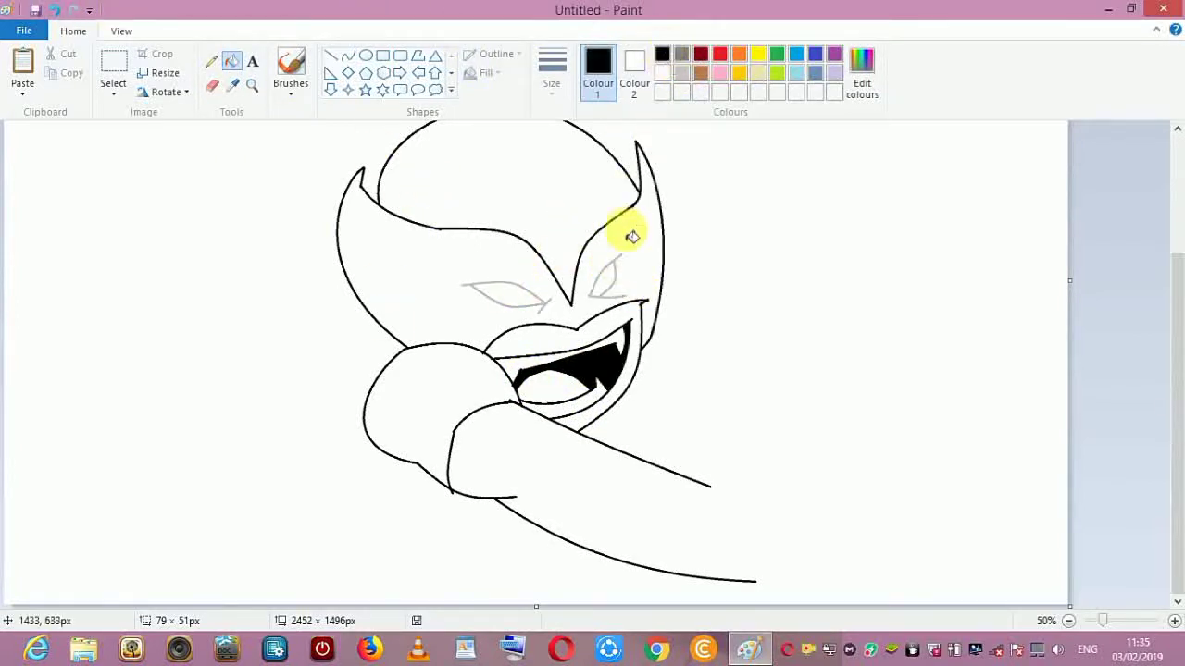
{"action": "left_click", "coordinate": [631, 237]}
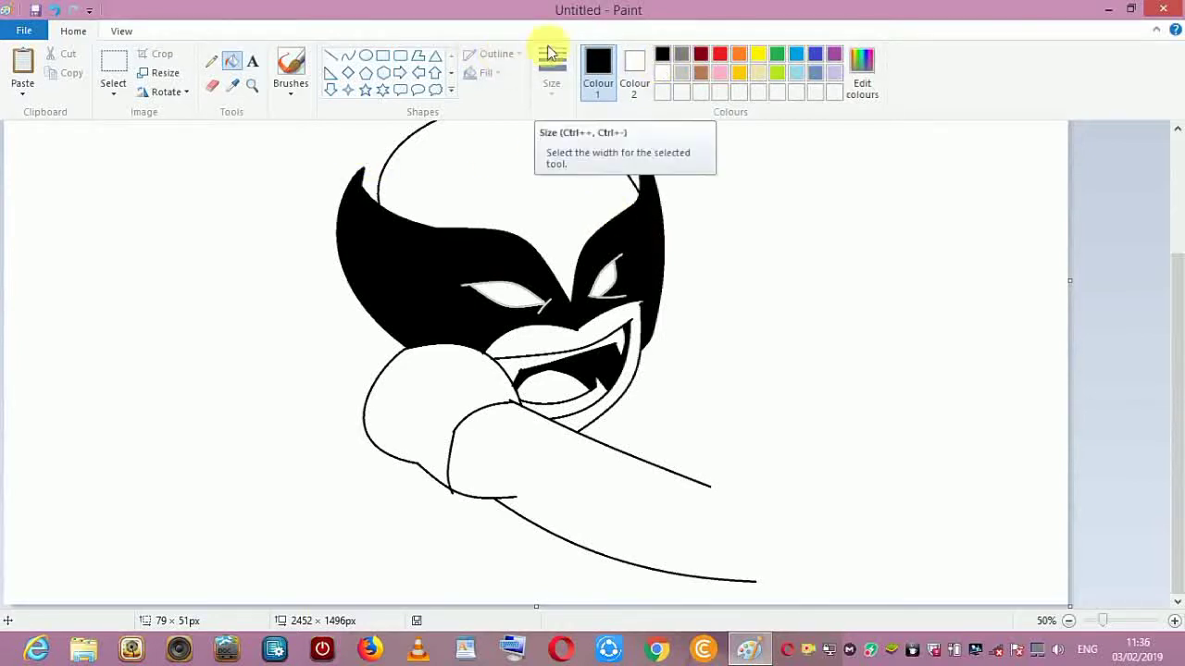
- Draw the two outer forehead wrinkles as black bowed curves, about 107 × 69 px on the left and 11 × 77 px on the right
{"action": "left_click", "coordinate": [348, 55]}
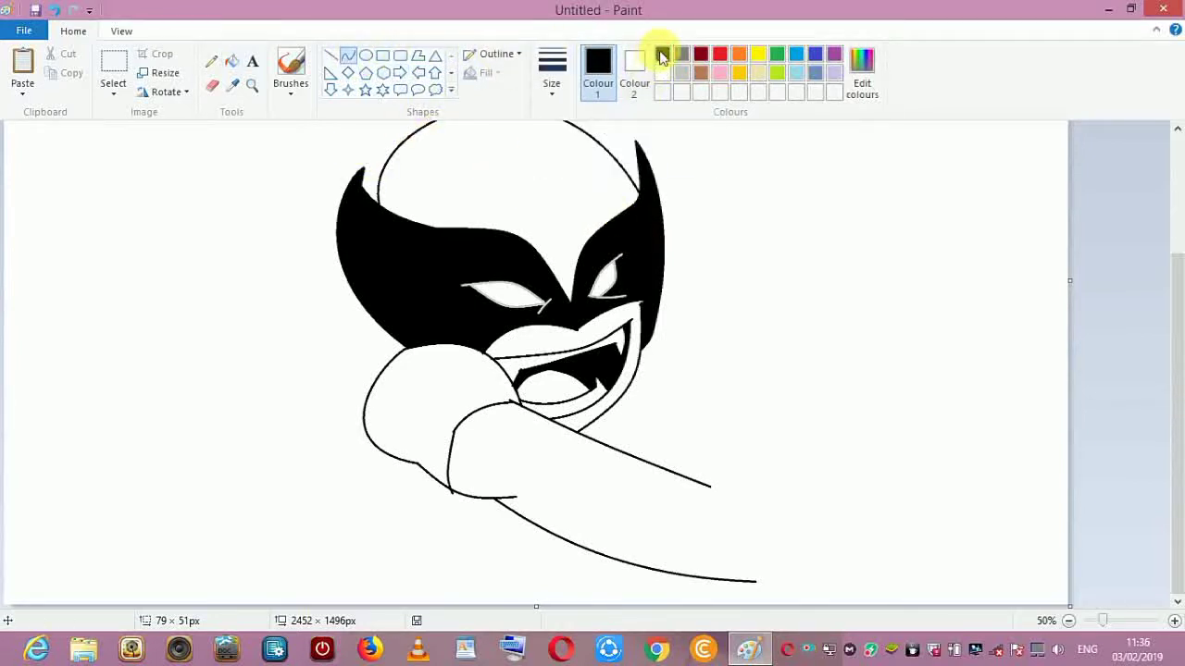
{"action": "left_click_drag", "start_coordinate": [488, 201], "coordinate": [531, 228]}
{"action": "left_click", "coordinate": [521, 212]}
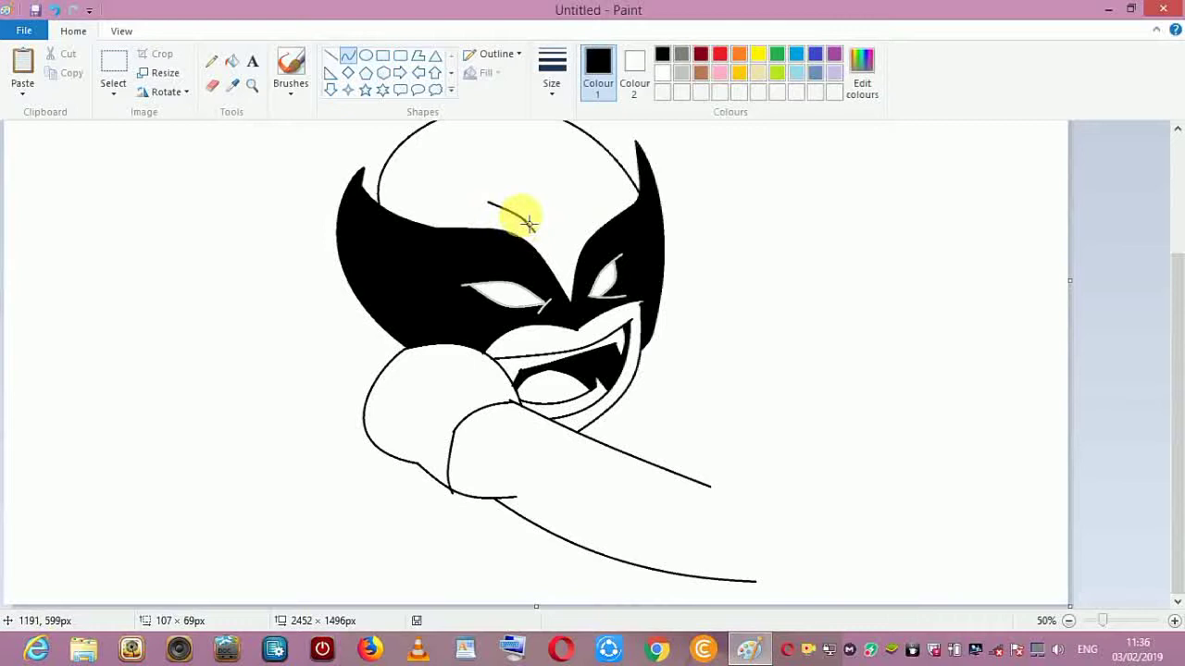
{"action": "left_click", "coordinate": [349, 56]}
{"action": "left_click_drag", "start_coordinate": [579, 189], "coordinate": [581, 219]}
{"action": "left_click", "coordinate": [586, 209]}
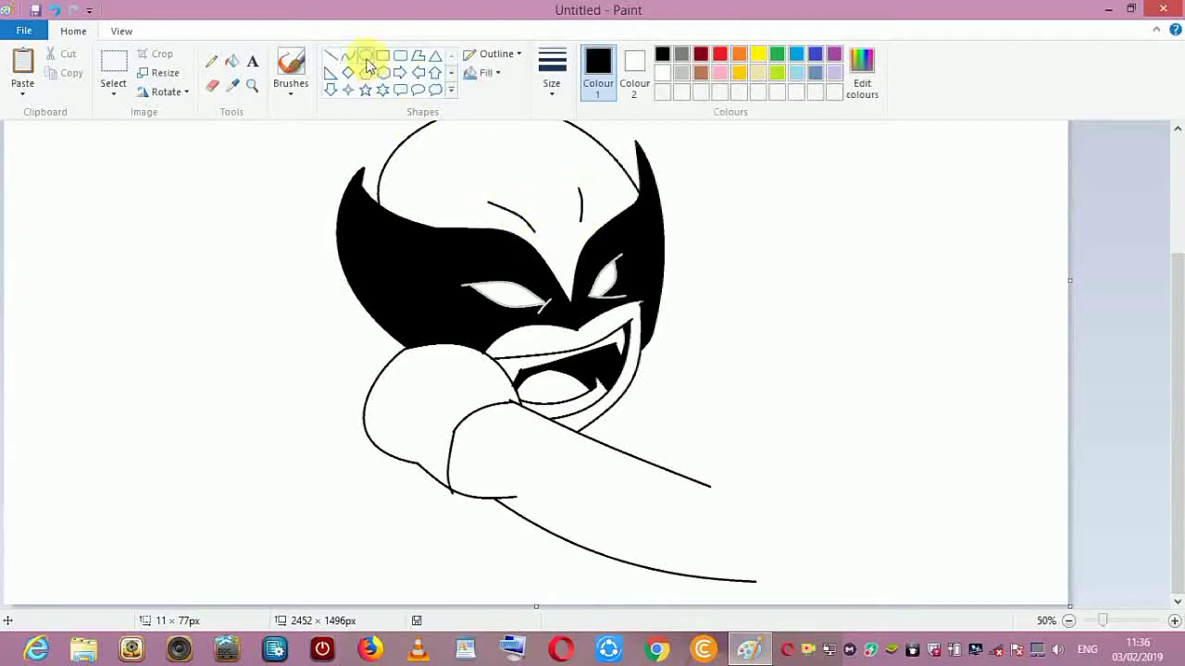
- Add two inner forehead wrinkles between the outer ones as bowed curves about 51 × 63 px and 17 × 71 px
{"action": "left_click", "coordinate": [352, 56]}
{"action": "left_click", "coordinate": [352, 58]}
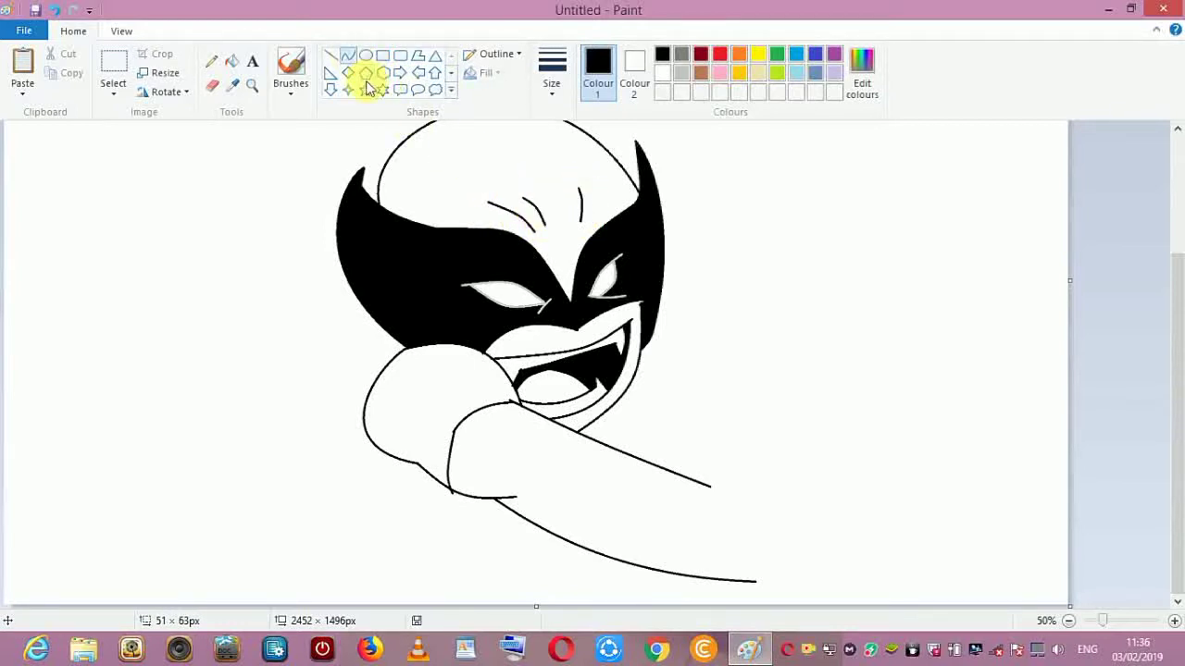
{"action": "left_click_drag", "start_coordinate": [557, 187], "coordinate": [563, 219]}
{"action": "left_click", "coordinate": [570, 211]}
{"action": "left_click", "coordinate": [567, 213]}
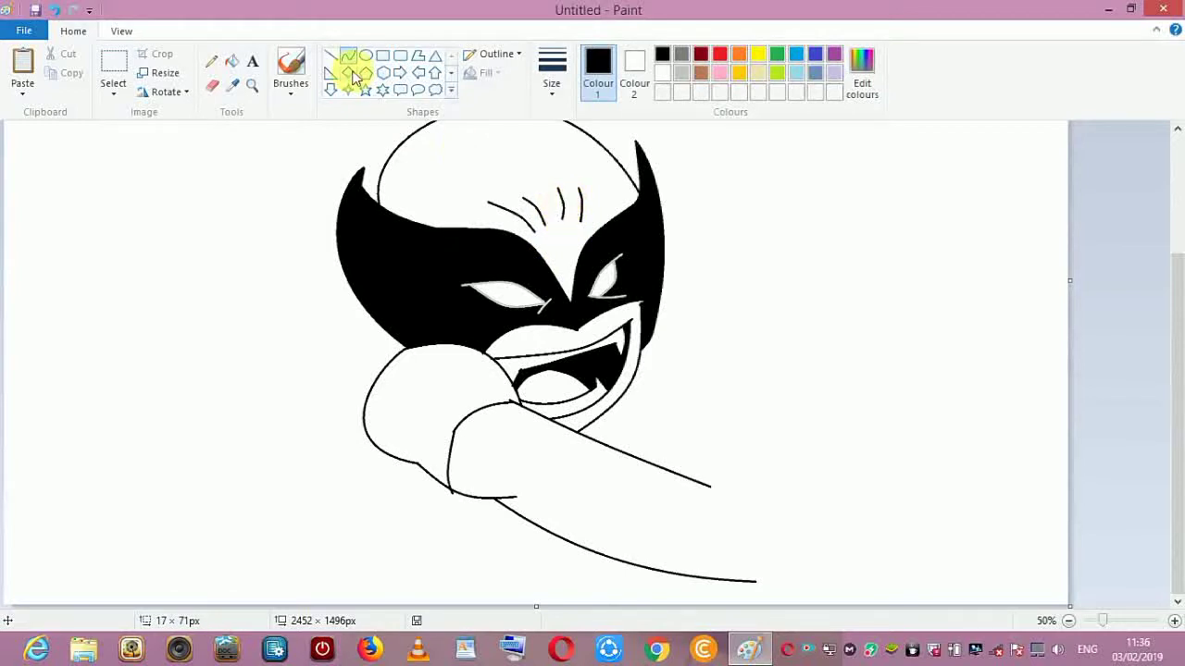
- Fill the top of the head with gold
{"action": "left_click", "coordinate": [739, 72]}
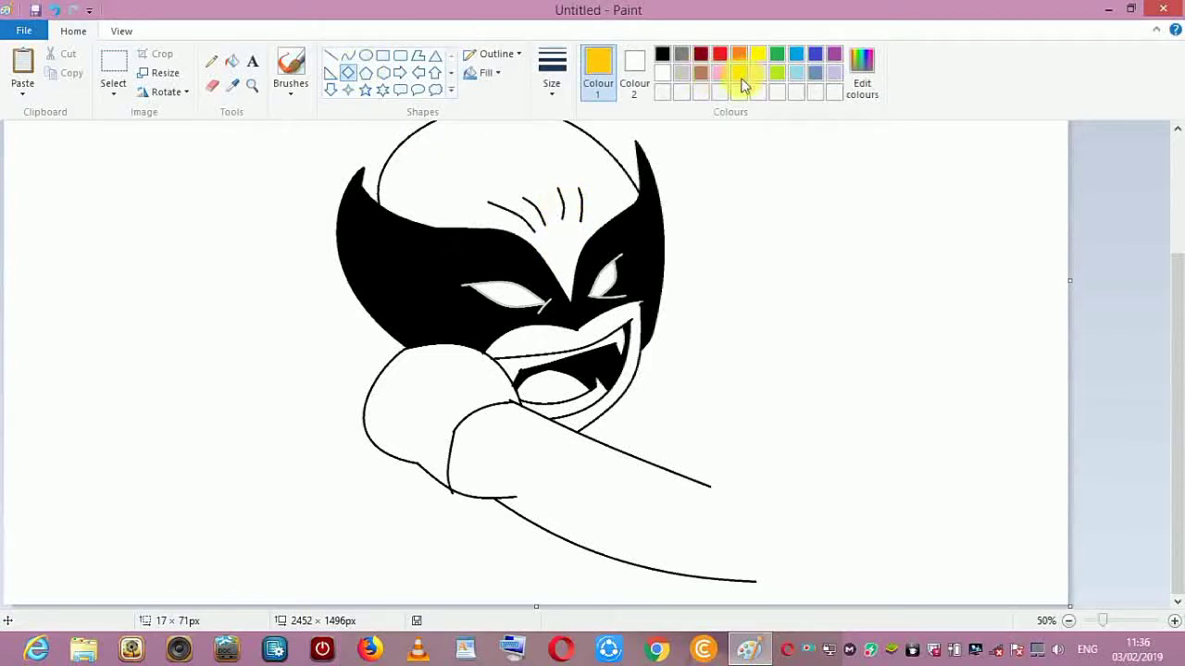
{"action": "left_click", "coordinate": [232, 61]}
{"action": "left_click", "coordinate": [466, 151]}
- Mix a darker gold and draw a forehead shading arch about 221 px wide, plus a curve about 31 × 61 px down to the mask
{"action": "left_click", "coordinate": [862, 74]}
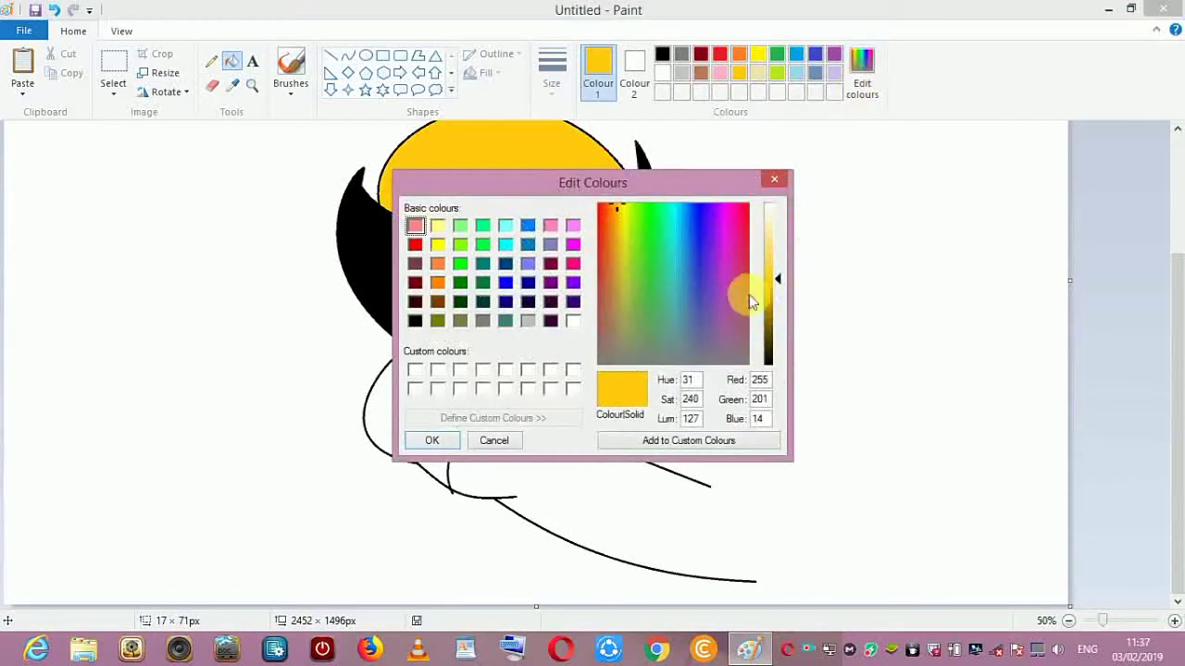
{"action": "left_click_drag", "start_coordinate": [750, 299], "coordinate": [768, 326]}
{"action": "left_click", "coordinate": [425, 438]}
{"action": "left_click", "coordinate": [347, 55]}
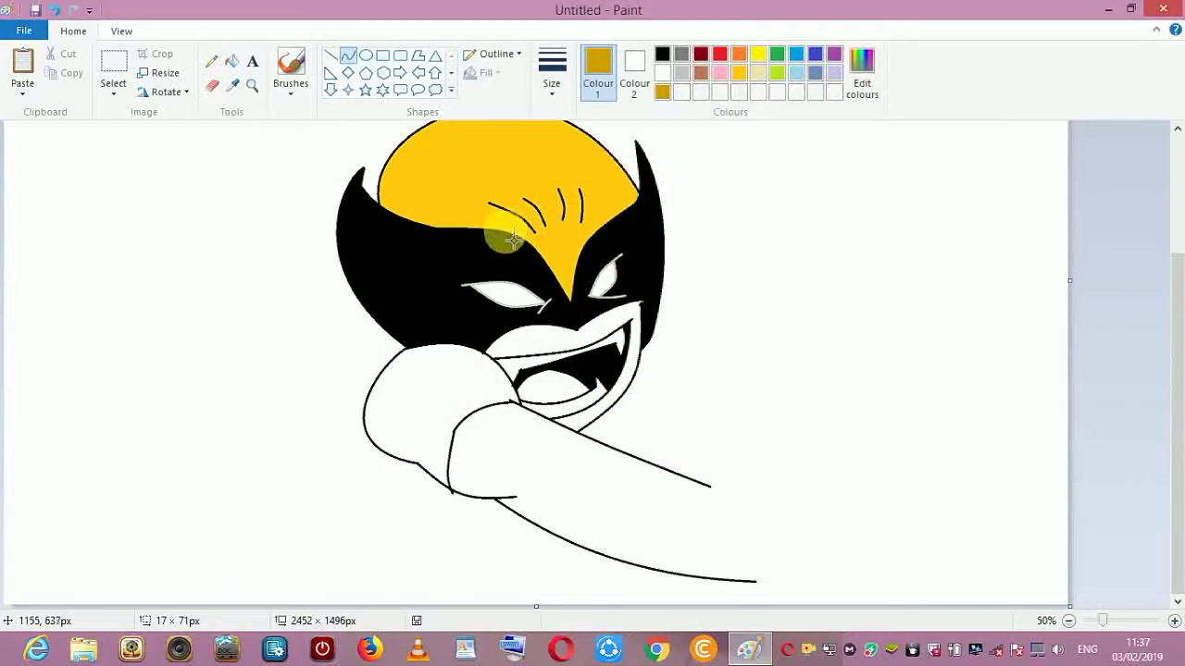
{"action": "mouse_move", "coordinate": [509, 240]}
{"action": "left_mouse_down"}
{"action": "mouse_move", "coordinate": [540, 219]}
{"action": "mouse_move", "coordinate": [610, 223]}
{"action": "left_mouse_up"}
{"action": "left_click_drag", "start_coordinate": [559, 222], "coordinate": [532, 200]}
{"action": "left_click_drag", "start_coordinate": [574, 205], "coordinate": [585, 189]}
{"action": "left_click", "coordinate": [345, 73]}
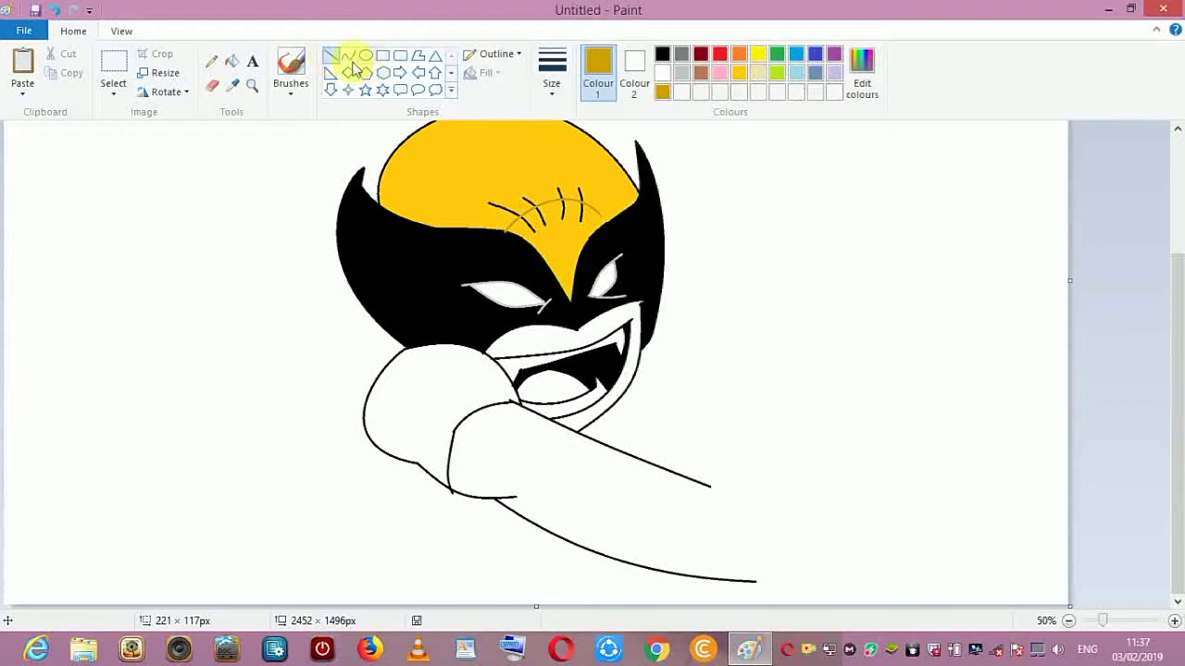
{"action": "left_click", "coordinate": [348, 57]}
{"action": "left_click", "coordinate": [351, 67]}
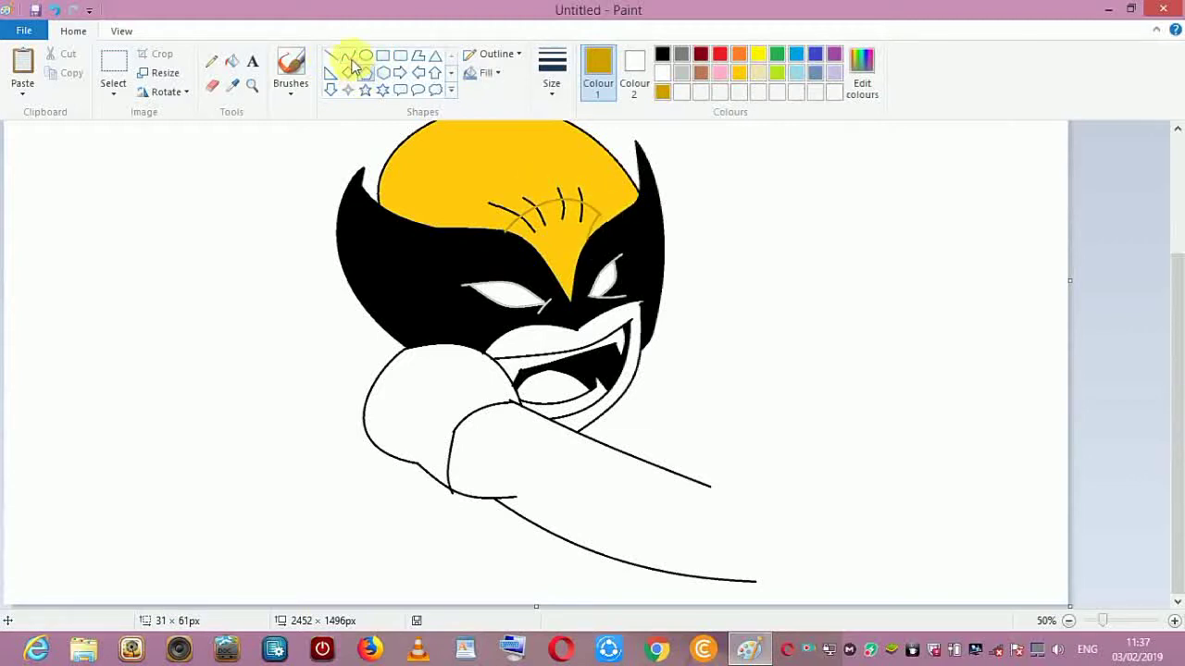
- Draw black creases on the nose bridge with curves about 13 × 47, 3 × 21 and 13 × 55 px, and fill the gap between them black
{"action": "left_click", "coordinate": [662, 54]}
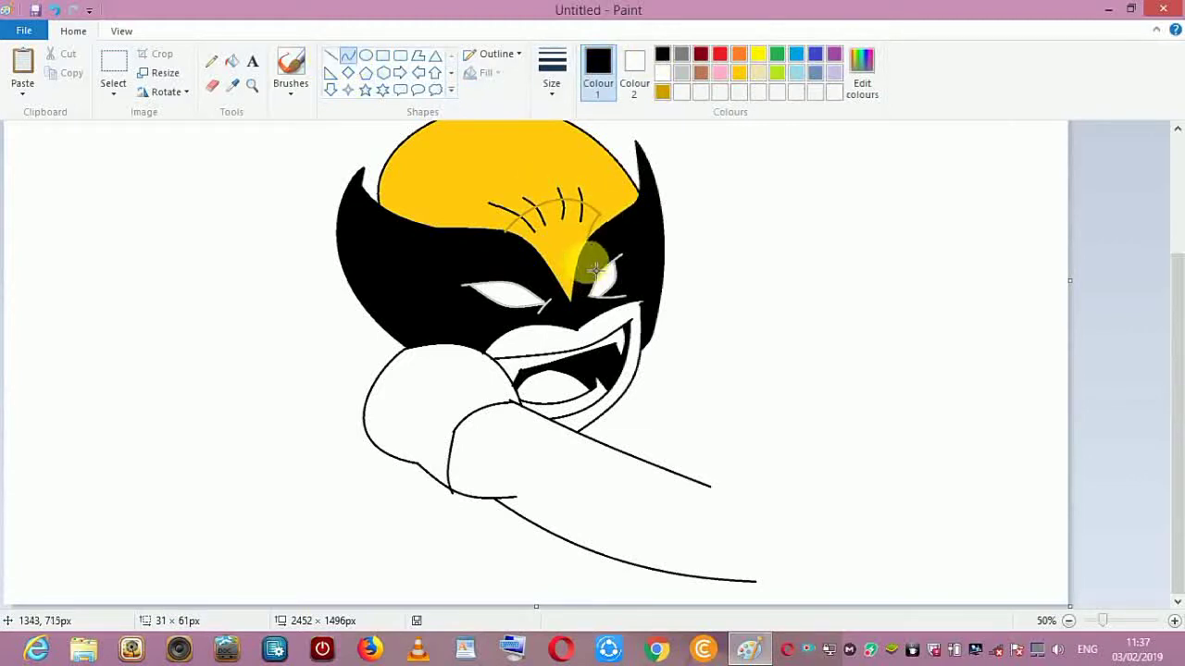
{"action": "left_click_drag", "start_coordinate": [595, 268], "coordinate": [571, 281]}
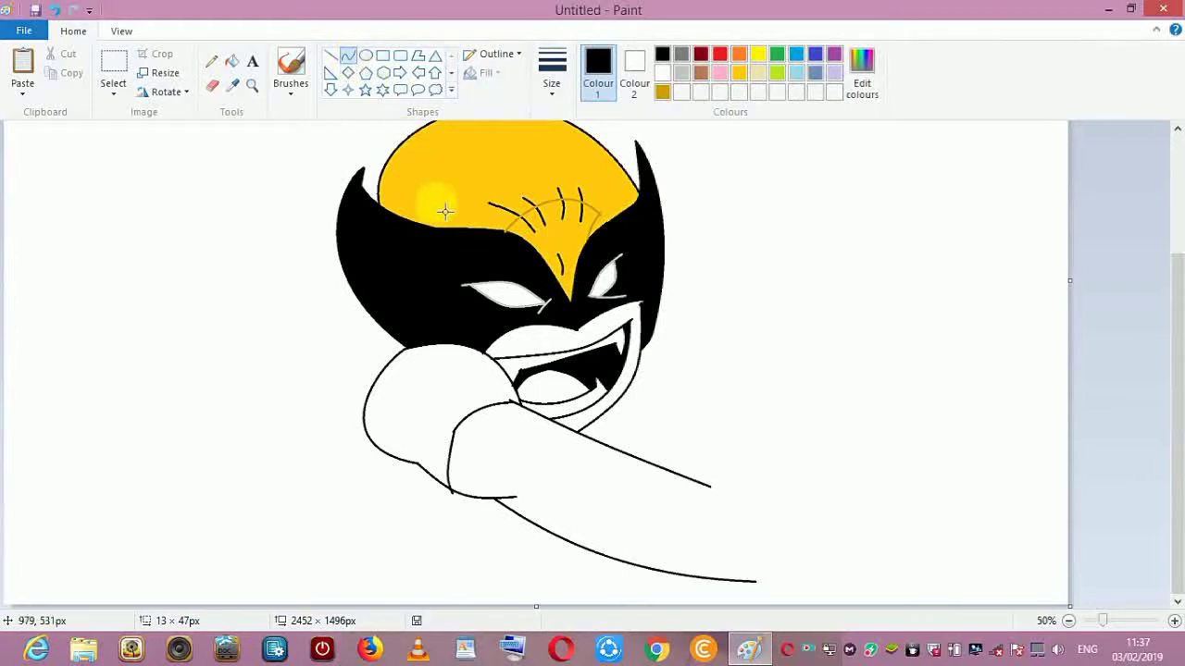
{"action": "left_click", "coordinate": [350, 60]}
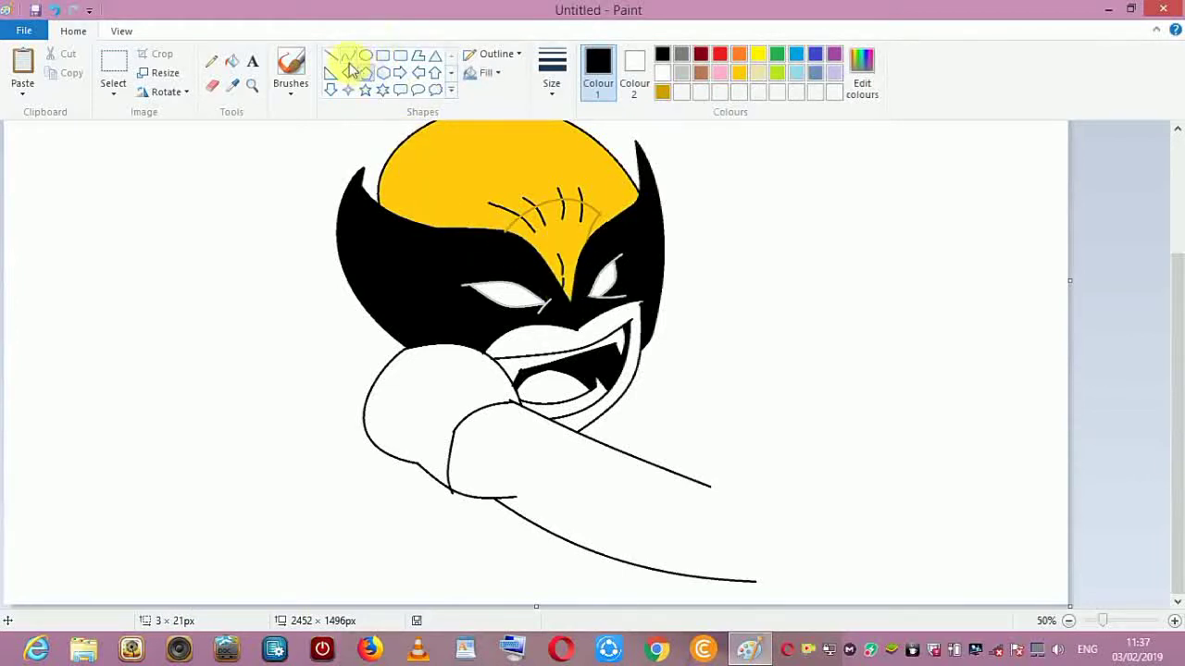
{"action": "left_click_drag", "start_coordinate": [570, 286], "coordinate": [576, 310]}
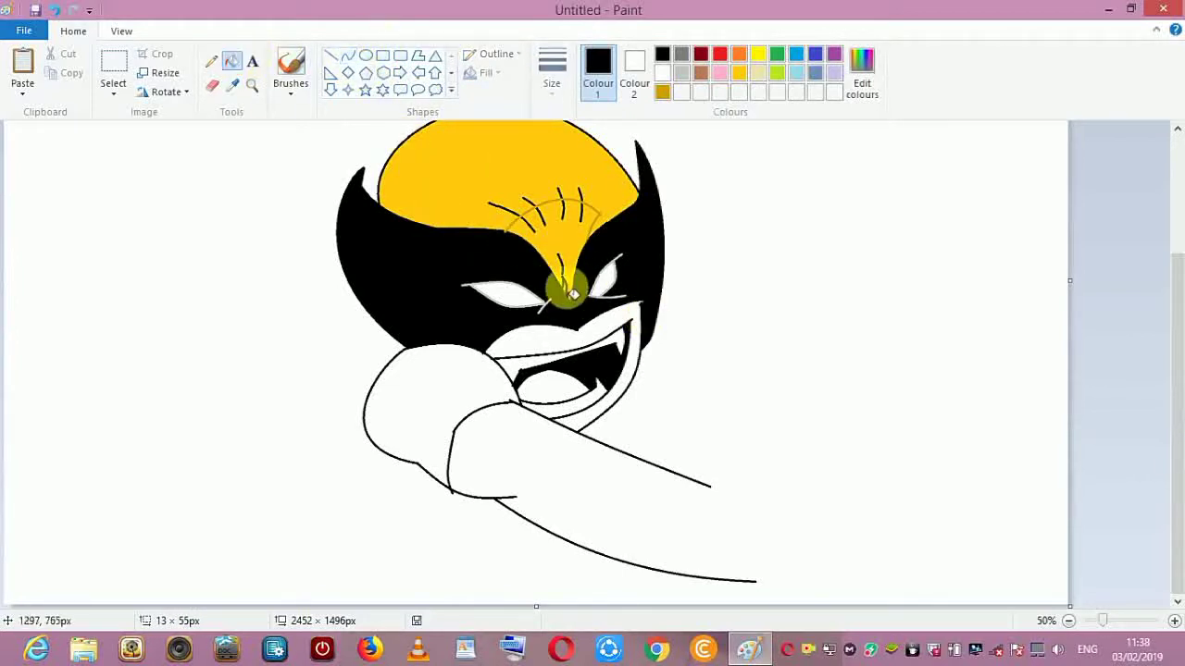
- Shade the nose bridge's lower tip dark gold, bounding it with a curve about 33 × 19 px
{"action": "left_click", "coordinate": [661, 92]}
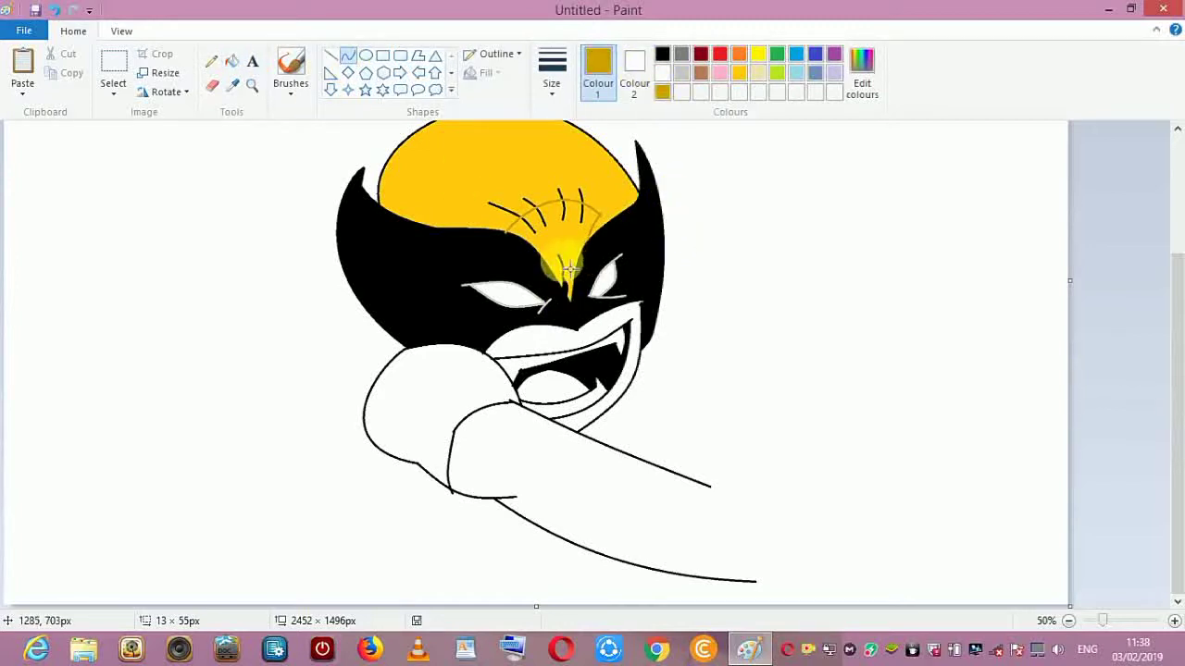
{"action": "left_click_drag", "start_coordinate": [573, 275], "coordinate": [563, 275]}
{"action": "left_click", "coordinate": [351, 59]}
{"action": "left_click", "coordinate": [233, 61]}
{"action": "left_click", "coordinate": [572, 288]}
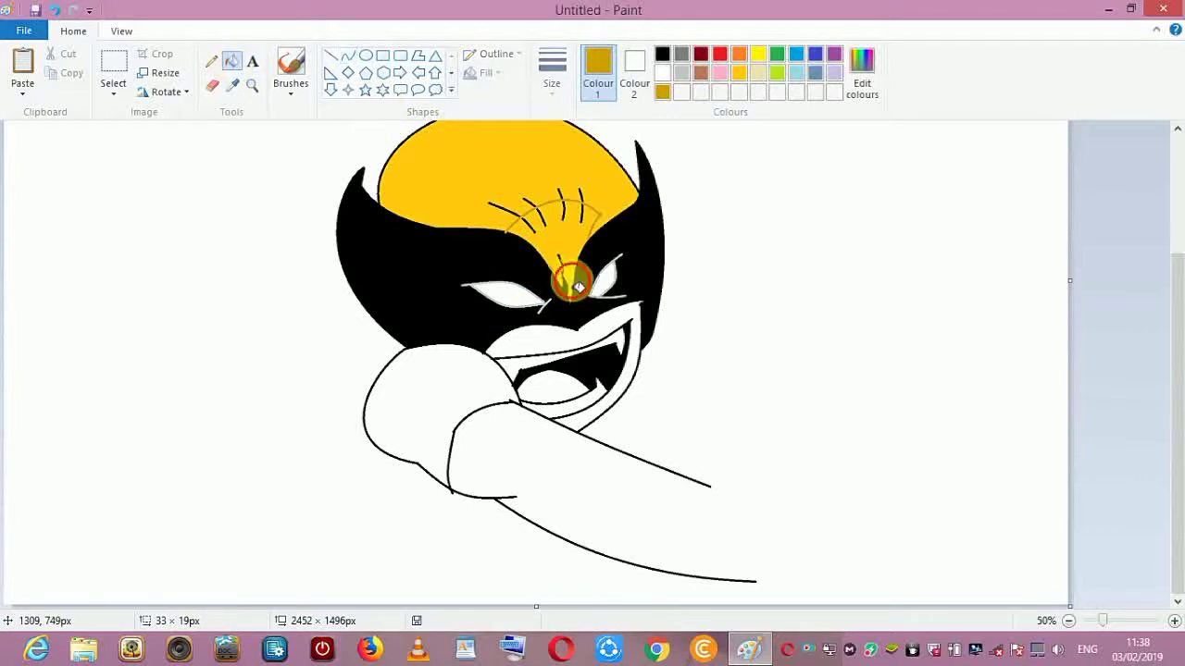
- Draw a bowed dark gold curve about 209 × 235 px along the head's left side and fill the area inside it dark gold
{"action": "left_click", "coordinate": [348, 57]}
{"action": "scroll", "coordinate": [1176, 417], "scroll_direction": "up", "scroll_amount": 1}
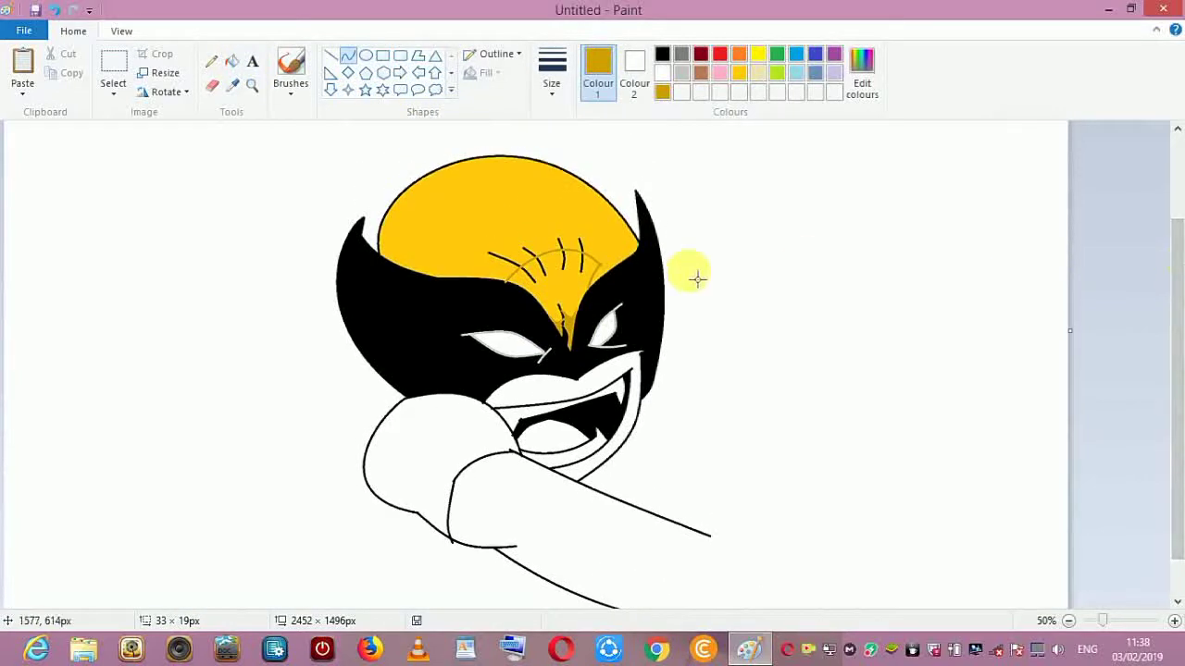
{"action": "left_click_drag", "start_coordinate": [390, 261], "coordinate": [478, 159]}
{"action": "left_click_drag", "start_coordinate": [437, 196], "coordinate": [387, 218]}
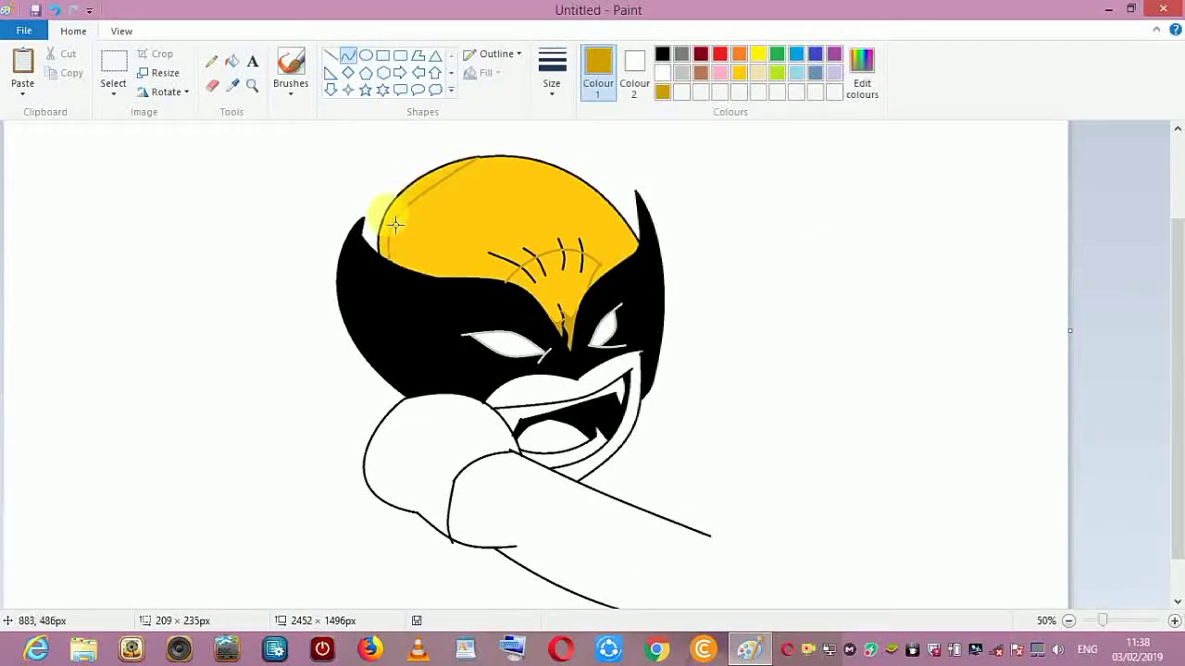
{"action": "left_click", "coordinate": [447, 173]}
{"action": "left_click", "coordinate": [232, 60]}
{"action": "left_click", "coordinate": [477, 180]}
- Thicken the forehead and nose-bridge creases with short black lines, the last two about 5 × 29 px and 5 × 33 px
{"action": "left_click", "coordinate": [348, 58]}
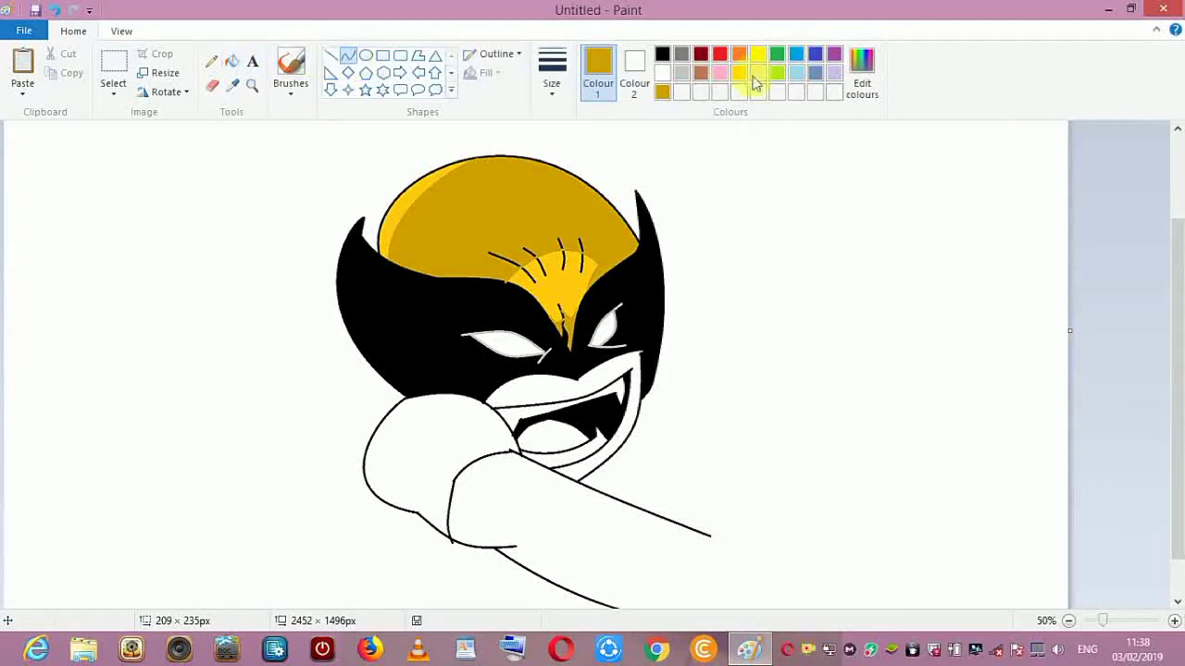
{"action": "left_click", "coordinate": [662, 54]}
{"action": "left_click", "coordinate": [332, 55]}
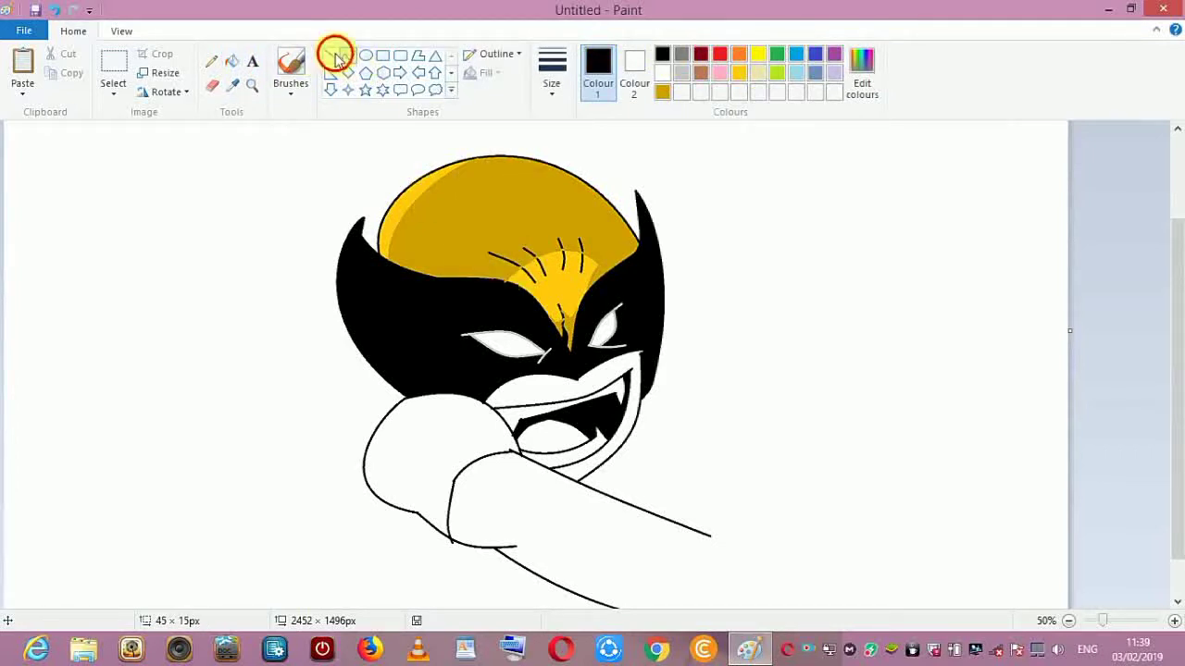
{"action": "mouse_move", "coordinate": [514, 288]}
{"action": "left_mouse_down"}
{"action": "mouse_move", "coordinate": [590, 263]}
{"action": "mouse_move", "coordinate": [526, 273]}
{"action": "mouse_move", "coordinate": [548, 267]}
{"action": "left_mouse_up"}
{"action": "left_click", "coordinate": [366, 57]}
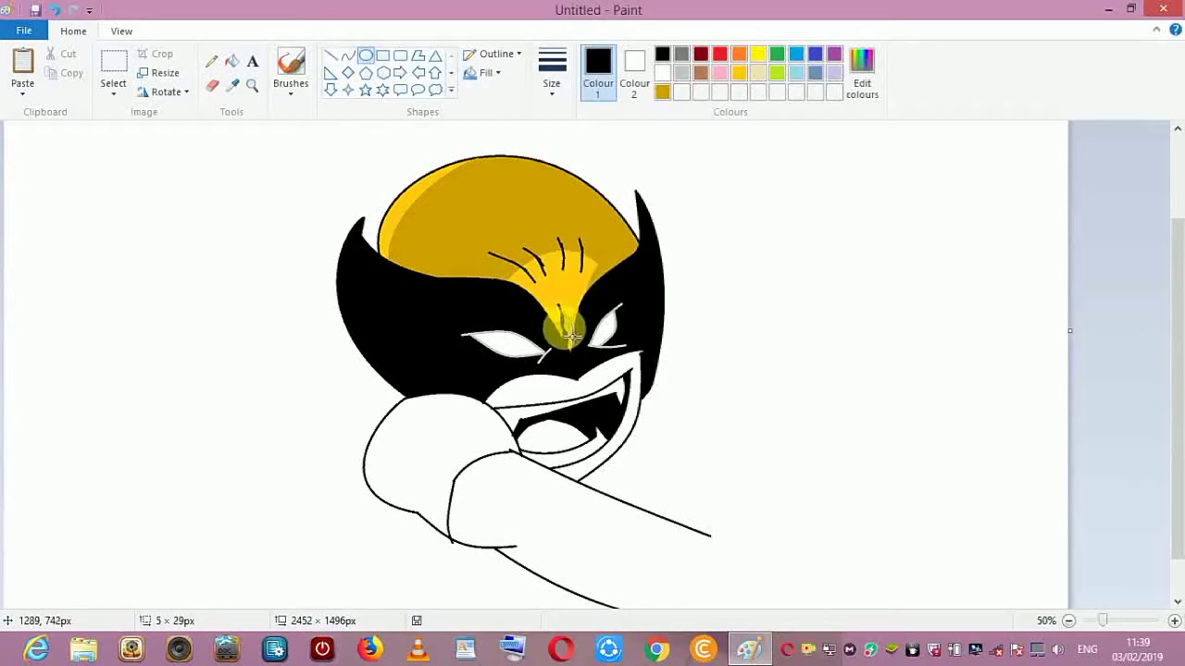
{"action": "left_click", "coordinate": [331, 56]}
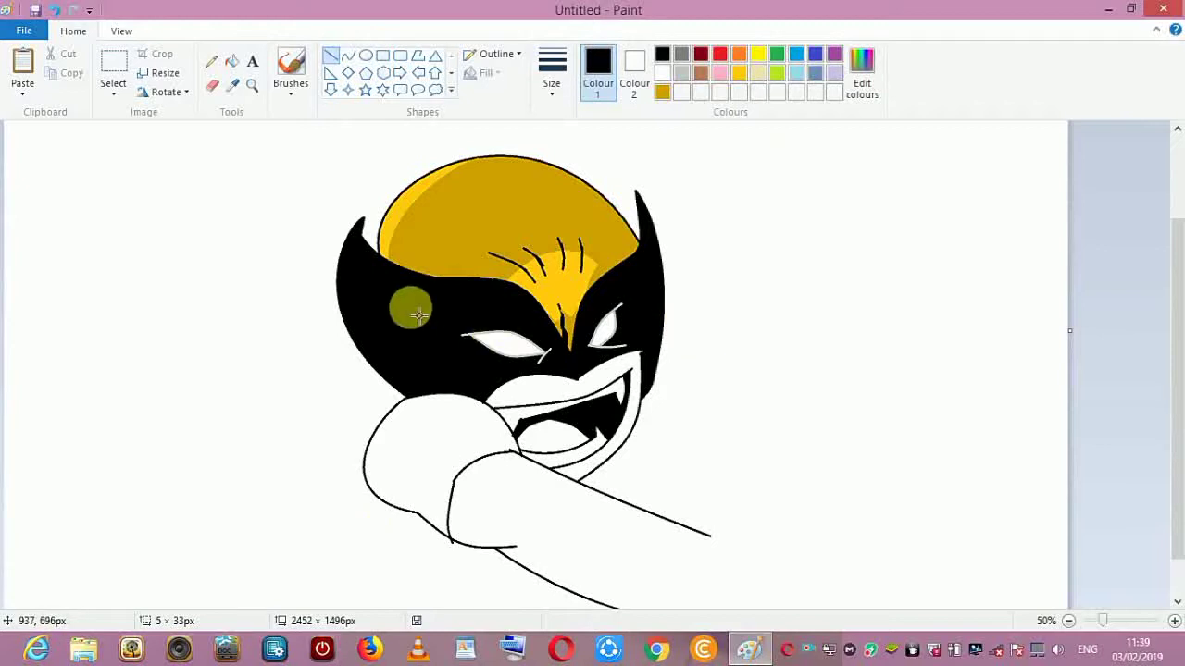
{"action": "left_click", "coordinate": [348, 60]}
- Draw four tiny black dashes on the mask's gold area, two near its left edge, one at its upper right and one on the forehead
{"action": "left_click_drag", "start_coordinate": [1178, 339], "coordinate": [1178, 363]}
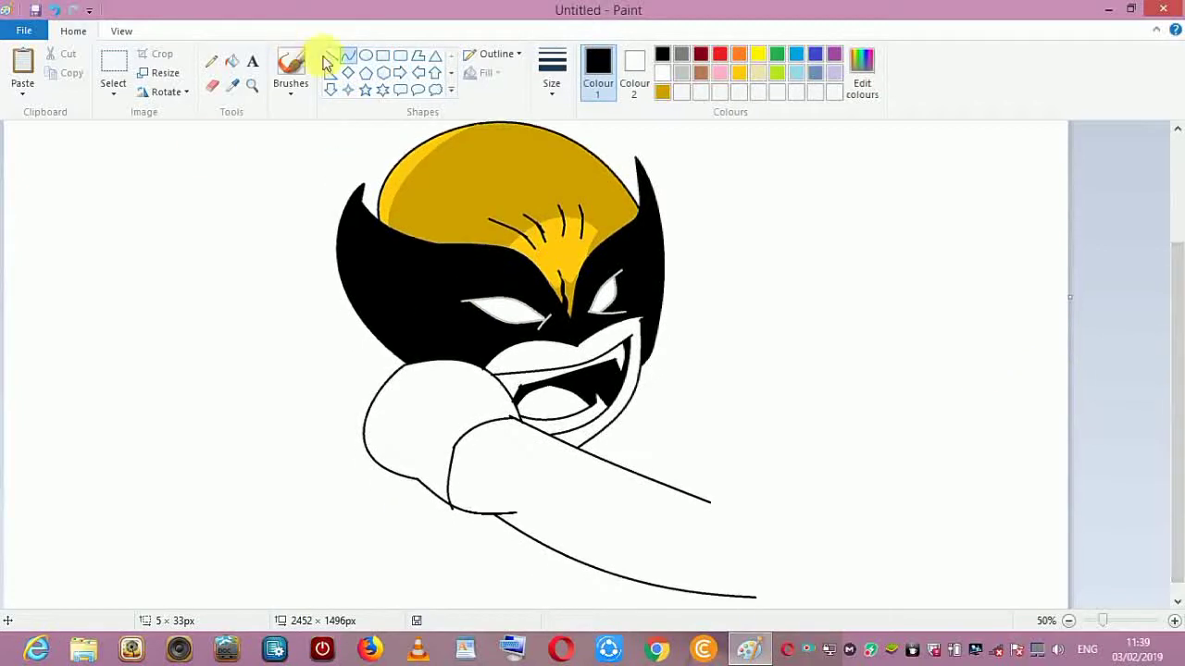
{"action": "left_click", "coordinate": [334, 57]}
{"action": "left_click", "coordinate": [549, 78]}
{"action": "left_click", "coordinate": [560, 224]}
{"action": "left_click_drag", "start_coordinate": [391, 201], "coordinate": [392, 205]}
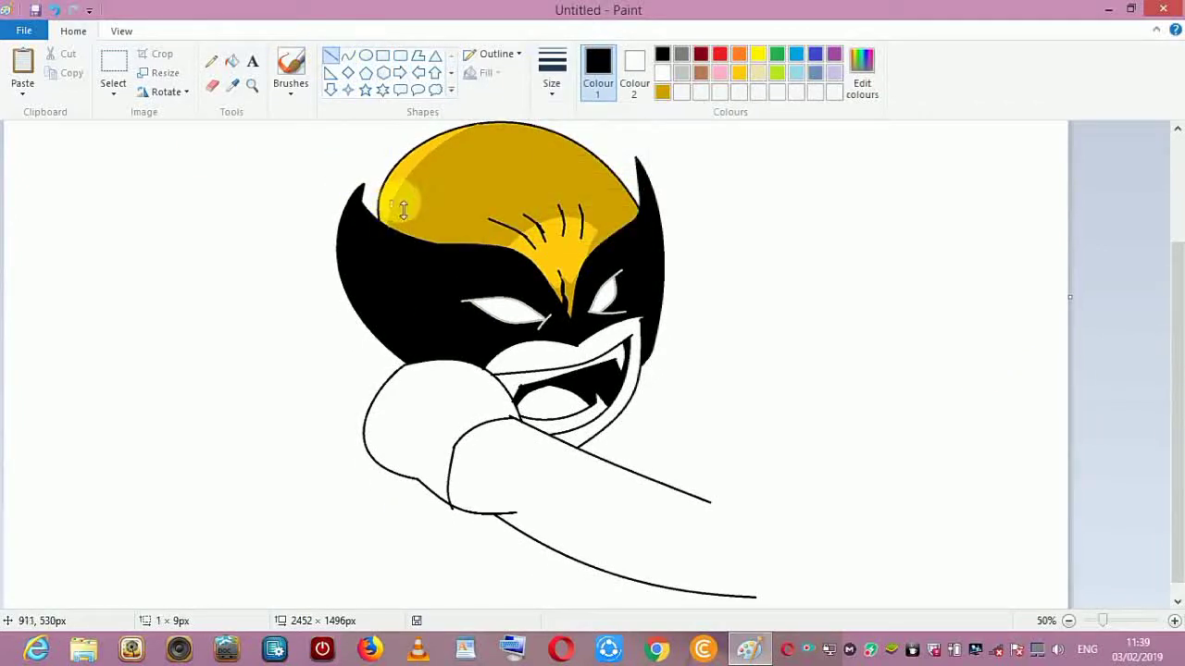
{"action": "left_click_drag", "start_coordinate": [580, 151], "coordinate": [579, 159]}
{"action": "left_click_drag", "start_coordinate": [576, 242], "coordinate": [573, 247]}
- Enlarge the canvas to 2804 × 2064 px, keeping the drawing at its current scale
{"action": "left_click", "coordinate": [348, 57]}
{"action": "left_click_drag", "start_coordinate": [1175, 378], "coordinate": [1175, 388]}
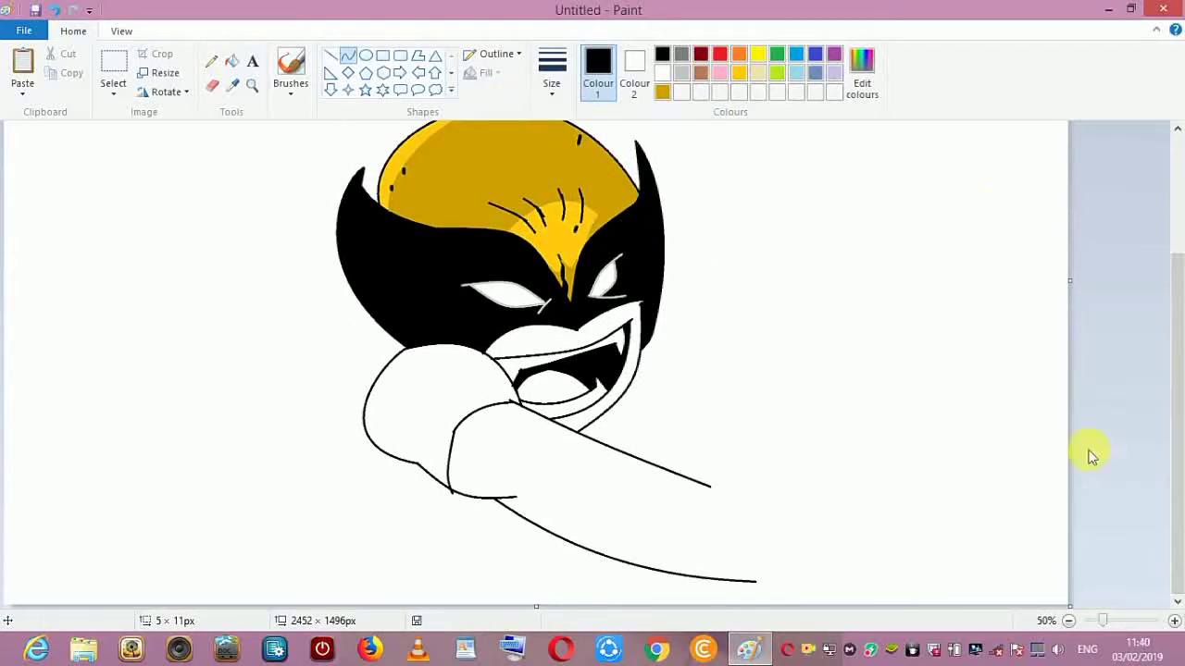
{"action": "left_click", "coordinate": [1068, 621]}
{"action": "left_click_drag", "start_coordinate": [270, 471], "coordinate": [281, 582]}
{"action": "left_click_drag", "start_coordinate": [539, 349], "coordinate": [621, 354]}
{"action": "left_click", "coordinate": [1174, 621]}
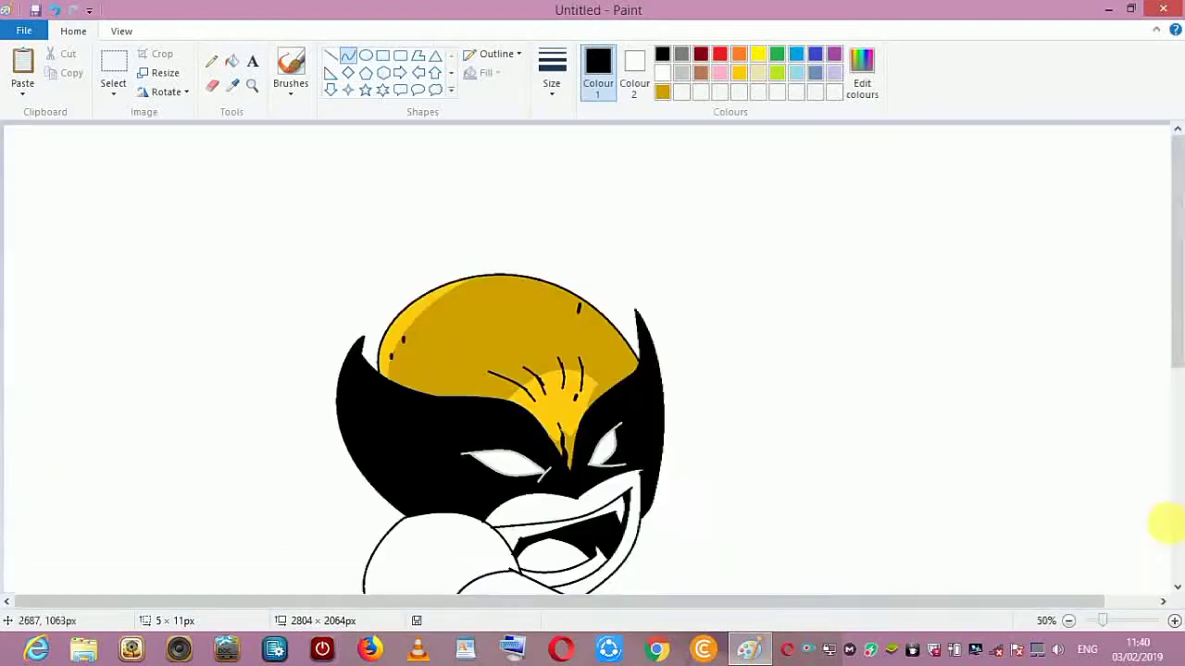
- Draw an outward-bowed cuff curve about 117 × 205 px across the forearm between its upper and lower edges
{"action": "left_click_drag", "start_coordinate": [1177, 335], "coordinate": [1180, 430]}
{"action": "scroll", "coordinate": [1178, 428], "scroll_direction": "down", "scroll_amount": 1}
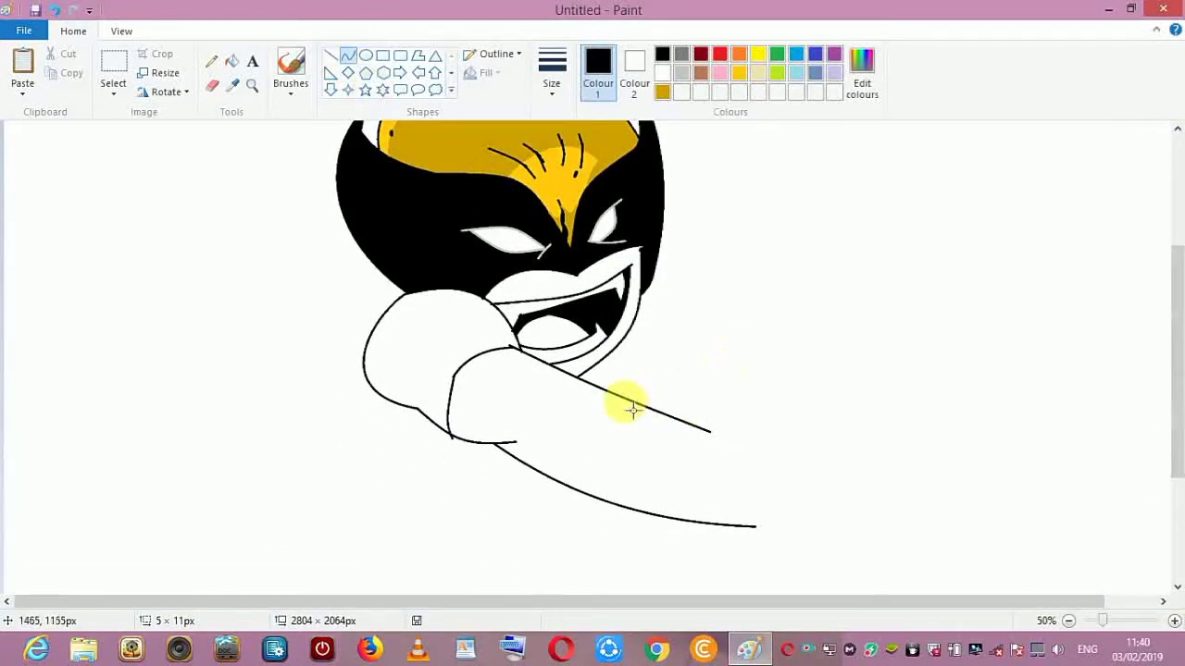
{"action": "left_click_drag", "start_coordinate": [604, 390], "coordinate": [555, 477]}
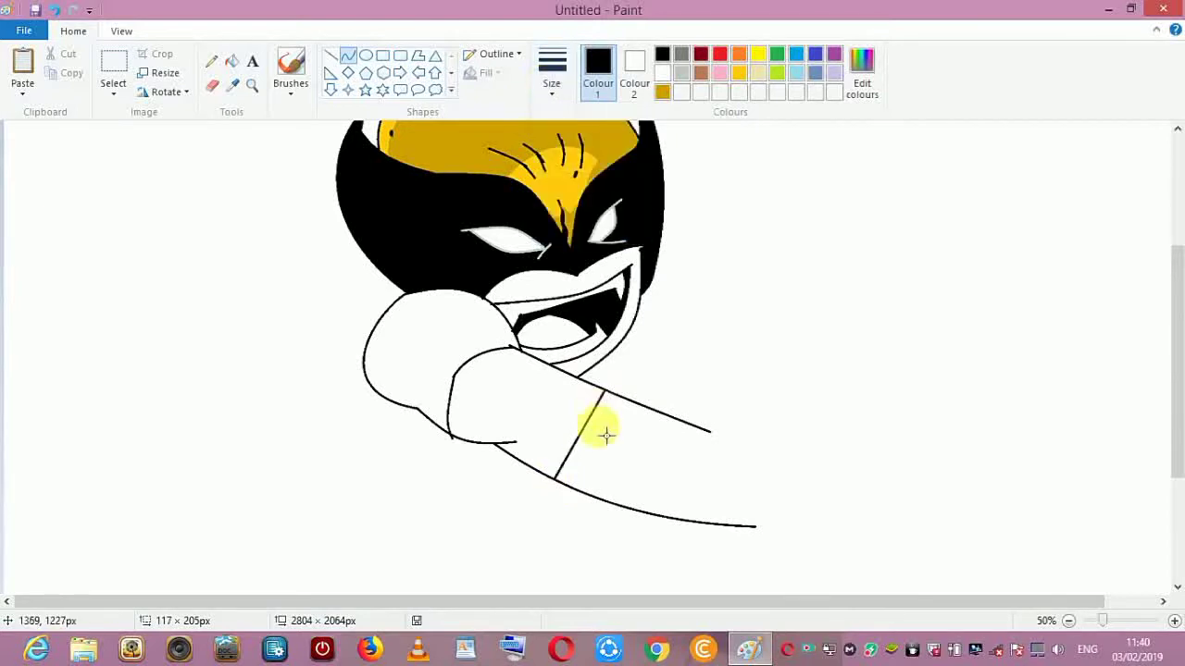
{"action": "left_click_drag", "start_coordinate": [603, 429], "coordinate": [600, 456]}
- Outline the fist at the forearm's end with curves for the thumb bump and rounded knuckles, joining the arm's lower edge with one about 123 × 17 px
{"action": "left_click", "coordinate": [347, 56]}
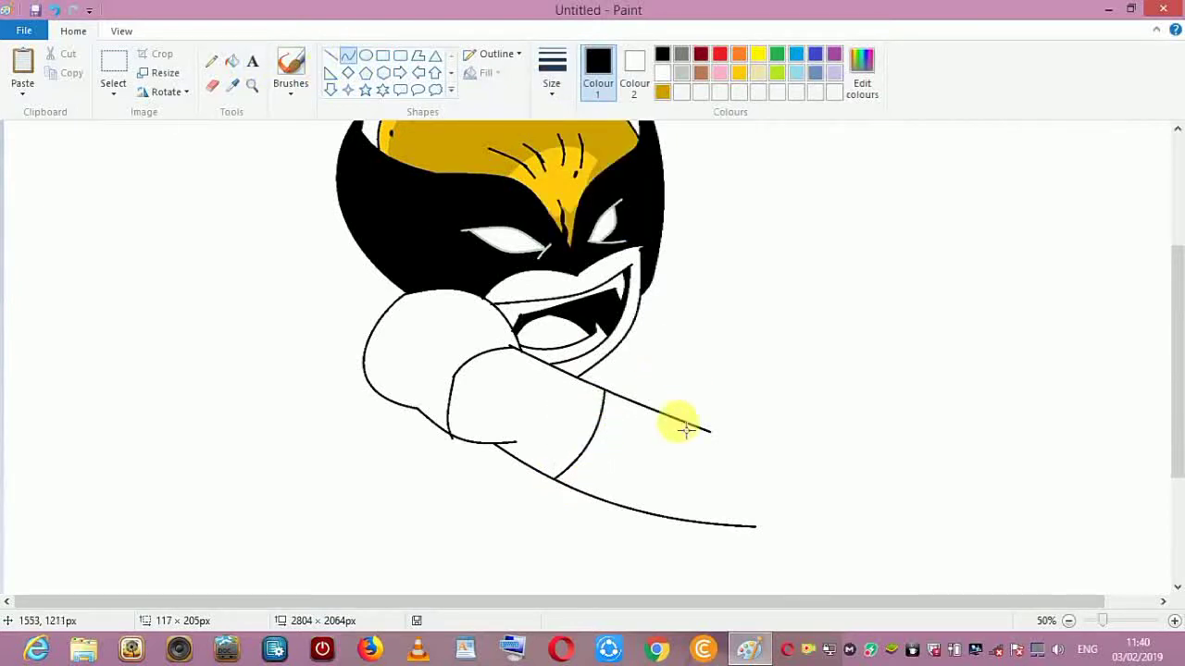
{"action": "mouse_move", "coordinate": [681, 422]}
{"action": "left_mouse_down"}
{"action": "mouse_move", "coordinate": [760, 411]}
{"action": "mouse_move", "coordinate": [710, 426]}
{"action": "mouse_move", "coordinate": [736, 407]}
{"action": "mouse_move", "coordinate": [767, 435]}
{"action": "mouse_move", "coordinate": [801, 431]}
{"action": "mouse_move", "coordinate": [774, 436]}
{"action": "mouse_move", "coordinate": [785, 525]}
{"action": "left_mouse_up"}
{"action": "left_click", "coordinate": [349, 56]}
{"action": "left_click", "coordinate": [364, 58]}
{"action": "left_click", "coordinate": [347, 56]}
{"action": "left_click_drag", "start_coordinate": [801, 474], "coordinate": [818, 426]}
{"action": "left_click_drag", "start_coordinate": [820, 468], "coordinate": [841, 510]}
{"action": "left_click", "coordinate": [345, 60]}
{"action": "left_click_drag", "start_coordinate": [753, 534], "coordinate": [798, 521]}
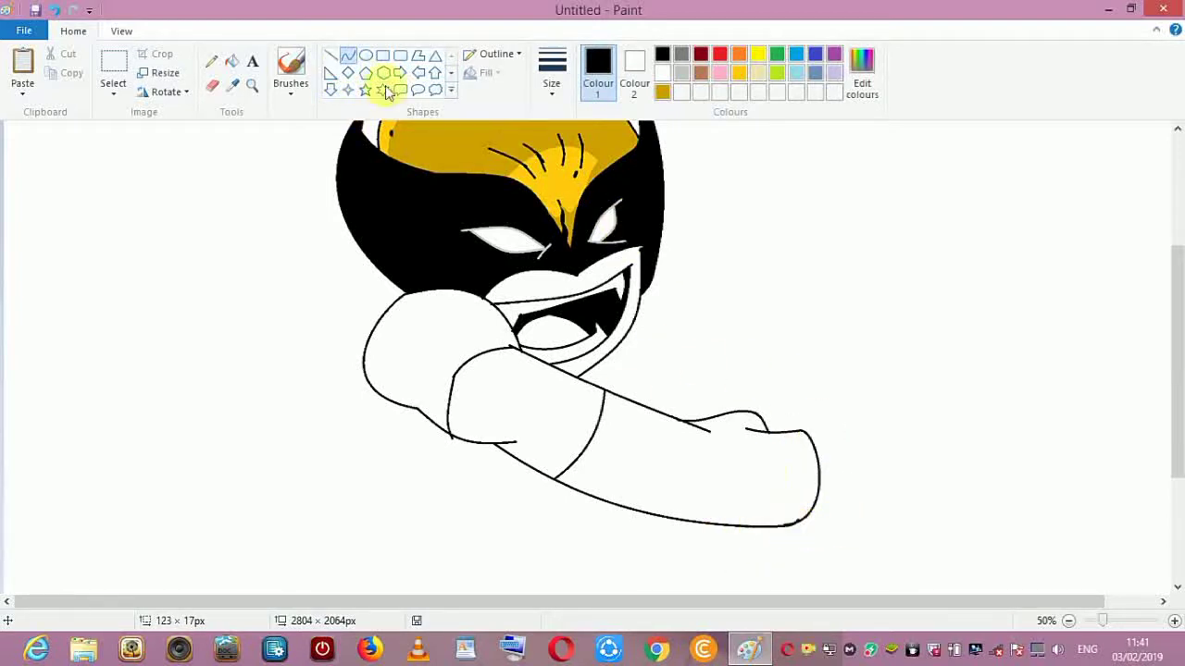
- Draw the uppermost claw from the knuckles with an upper curve about 315 × 67 px and a lower curve about 303 × 105 px meeting its tip
{"action": "left_click", "coordinate": [347, 56]}
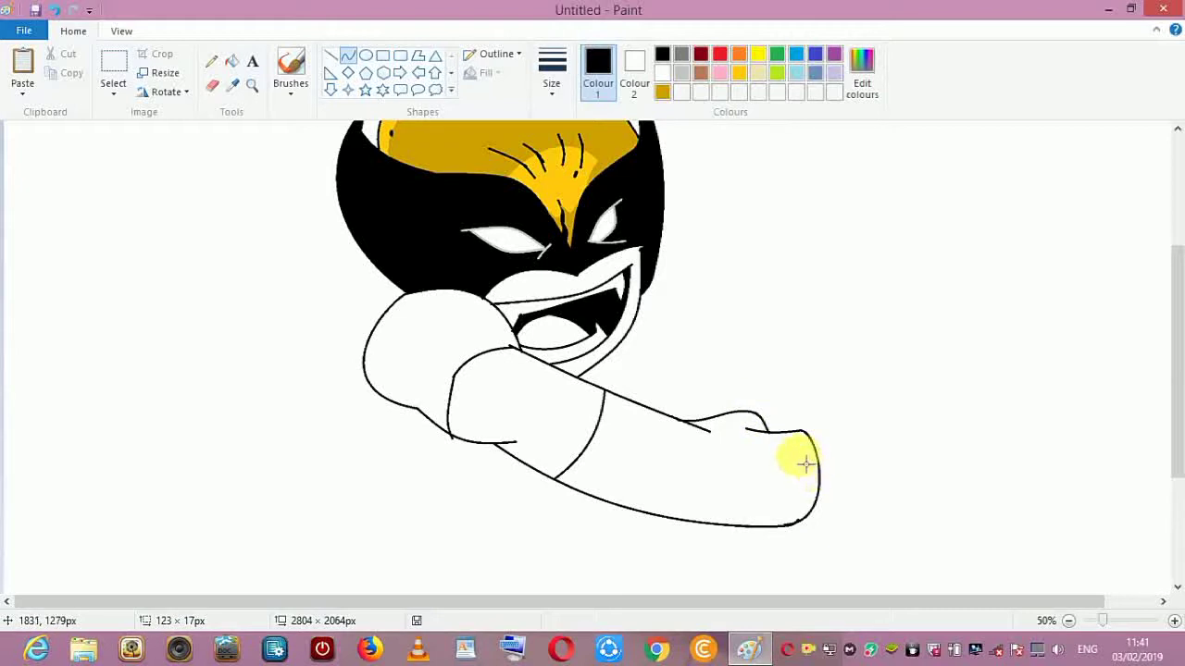
{"action": "left_click_drag", "start_coordinate": [793, 454], "coordinate": [928, 425]}
{"action": "left_click", "coordinate": [880, 452]}
{"action": "left_click", "coordinate": [364, 71]}
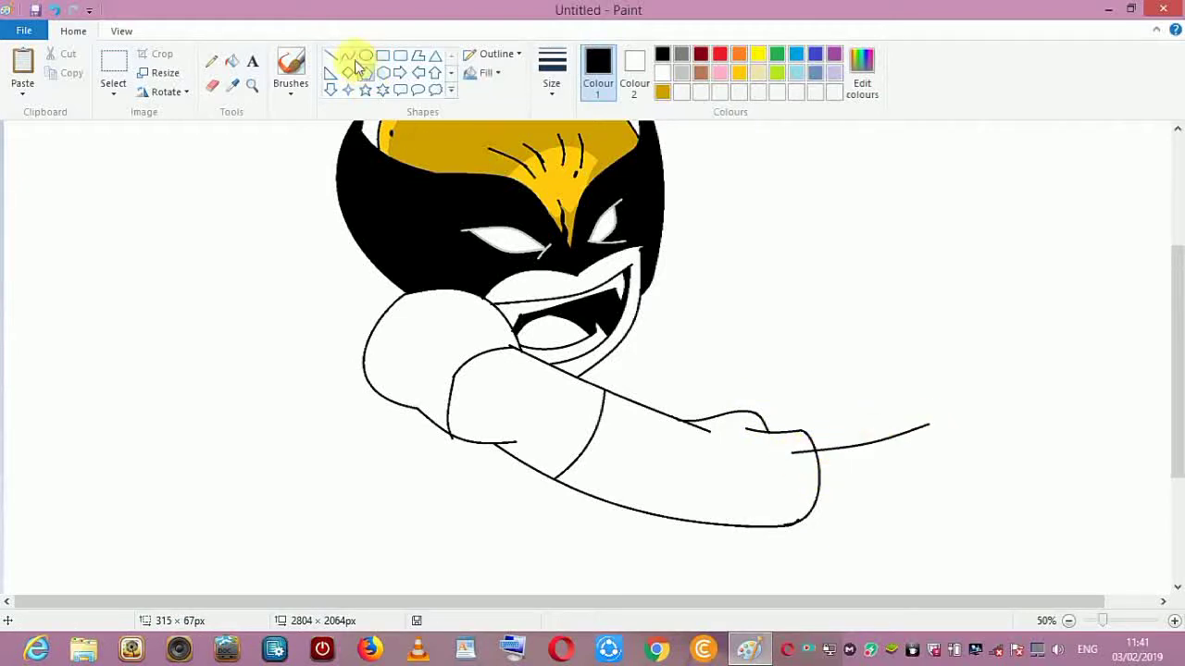
{"action": "left_click", "coordinate": [347, 55]}
{"action": "mouse_move", "coordinate": [796, 470]}
{"action": "left_mouse_down"}
{"action": "mouse_move", "coordinate": [930, 428]}
{"action": "mouse_move", "coordinate": [910, 471]}
{"action": "left_mouse_up"}
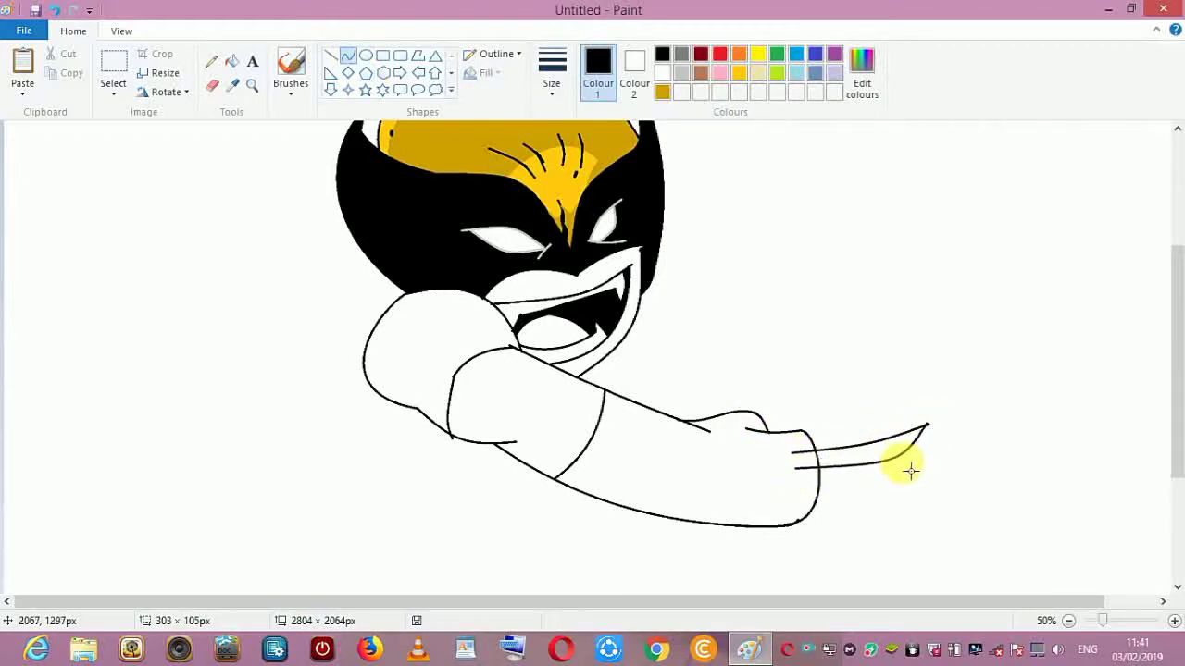
- Draw the middle claw from the knuckles with an upper curve about 317 × 51 px and a lower curve about 317 × 107 px meeting its tip
{"action": "left_click", "coordinate": [347, 55]}
{"action": "mouse_move", "coordinate": [798, 484]}
{"action": "left_mouse_down"}
{"action": "mouse_move", "coordinate": [929, 475]}
{"action": "mouse_move", "coordinate": [899, 492]}
{"action": "mouse_move", "coordinate": [916, 478]}
{"action": "left_mouse_up"}
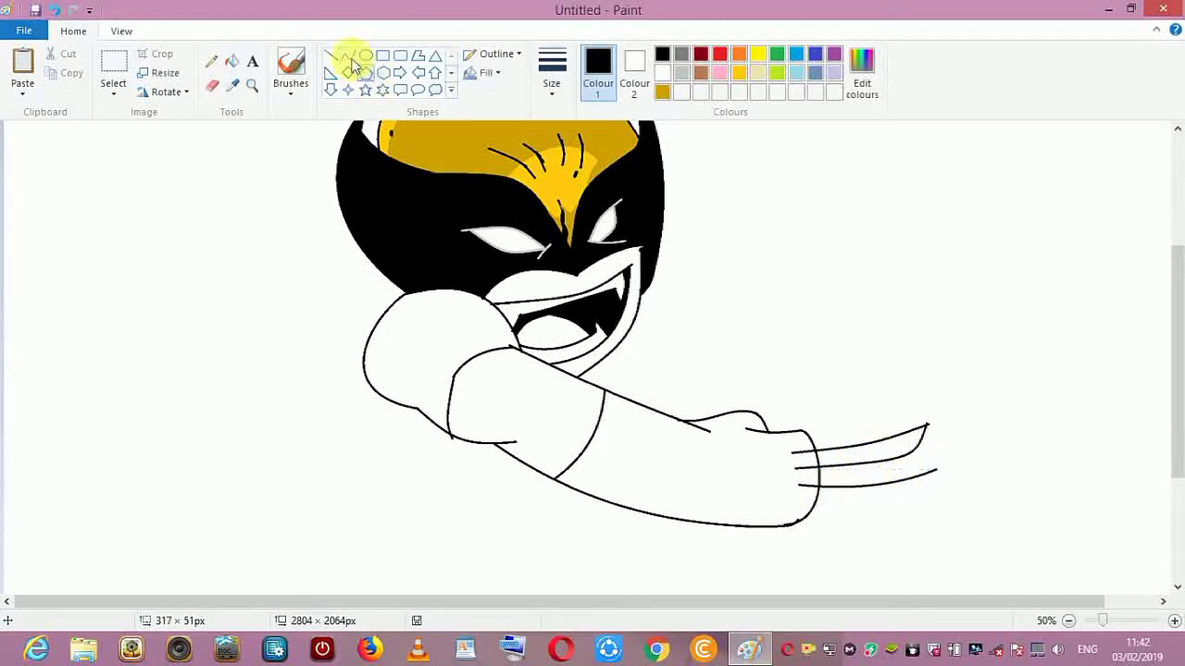
{"action": "left_click", "coordinate": [347, 55]}
{"action": "mouse_move", "coordinate": [799, 499]}
{"action": "left_mouse_down"}
{"action": "mouse_move", "coordinate": [947, 484]}
{"action": "mouse_move", "coordinate": [938, 475]}
{"action": "mouse_move", "coordinate": [870, 517]}
{"action": "mouse_move", "coordinate": [936, 521]}
{"action": "left_mouse_up"}
- Draw the lowest claw from the knuckles with an upper curve about 305 × 33 px and a lower curve meeting its tip
{"action": "left_click", "coordinate": [347, 57]}
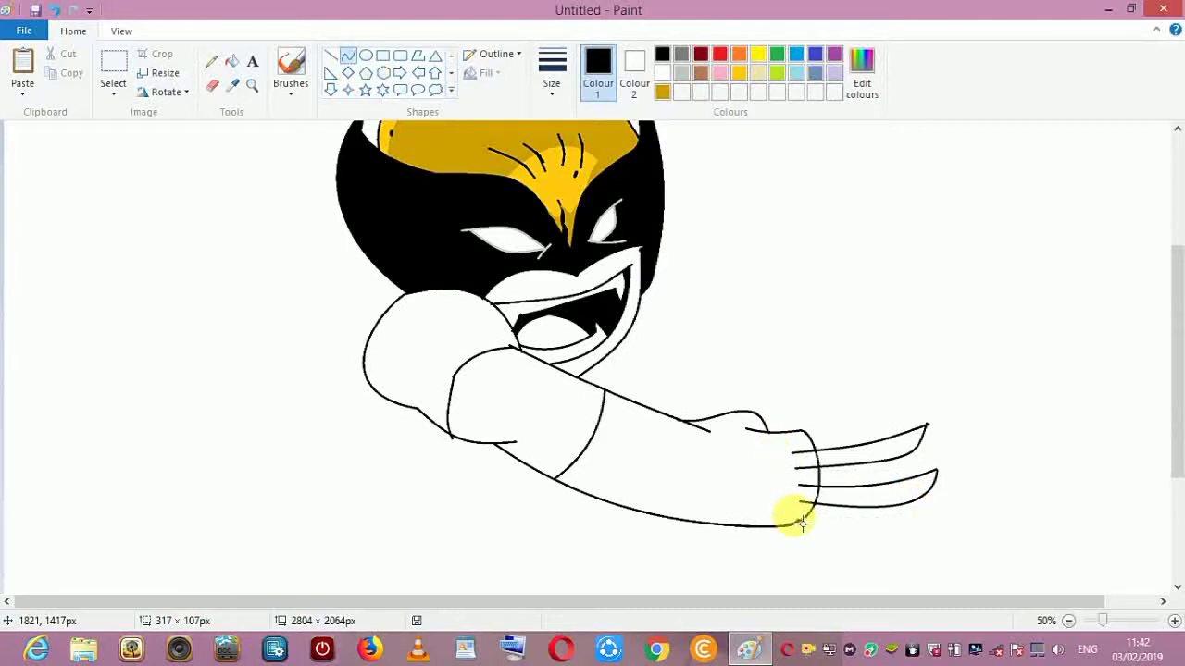
{"action": "mouse_move", "coordinate": [792, 520]}
{"action": "left_mouse_down"}
{"action": "mouse_move", "coordinate": [923, 534]}
{"action": "mouse_move", "coordinate": [833, 531]}
{"action": "mouse_move", "coordinate": [867, 537]}
{"action": "left_mouse_up"}
{"action": "left_click", "coordinate": [348, 58]}
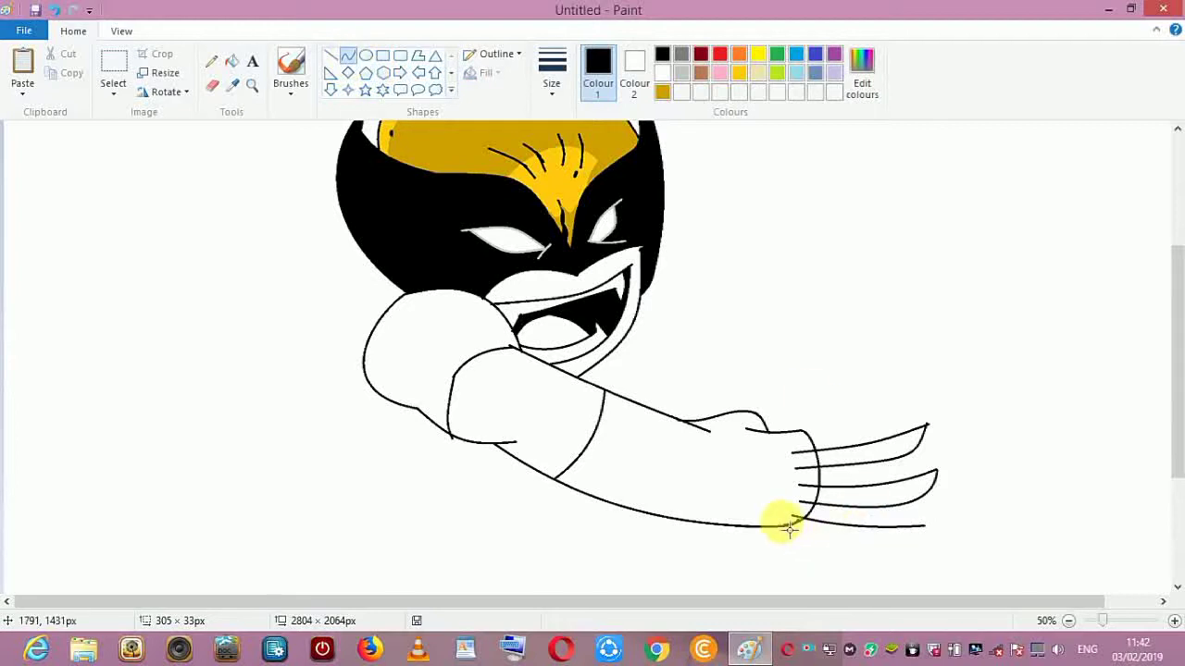
{"action": "mouse_move", "coordinate": [789, 527]}
{"action": "left_mouse_down"}
{"action": "mouse_move", "coordinate": [889, 547]}
{"action": "mouse_move", "coordinate": [931, 531]}
{"action": "mouse_move", "coordinate": [897, 553]}
{"action": "left_mouse_up"}
- Close the three claw bases inside the fist with rounded curves, and erase the knuckle outline where it crosses the claws
{"action": "left_click", "coordinate": [347, 58]}
{"action": "left_click_drag", "start_coordinate": [809, 478], "coordinate": [803, 477]}
{"action": "left_click_drag", "start_coordinate": [802, 470], "coordinate": [801, 505]}
{"action": "left_click", "coordinate": [345, 59]}
{"action": "mouse_move", "coordinate": [800, 498]}
{"action": "left_mouse_down"}
{"action": "mouse_move", "coordinate": [754, 492]}
{"action": "mouse_move", "coordinate": [764, 510]}
{"action": "left_mouse_up"}
{"action": "left_click", "coordinate": [348, 58]}
{"action": "left_click", "coordinate": [212, 84]}
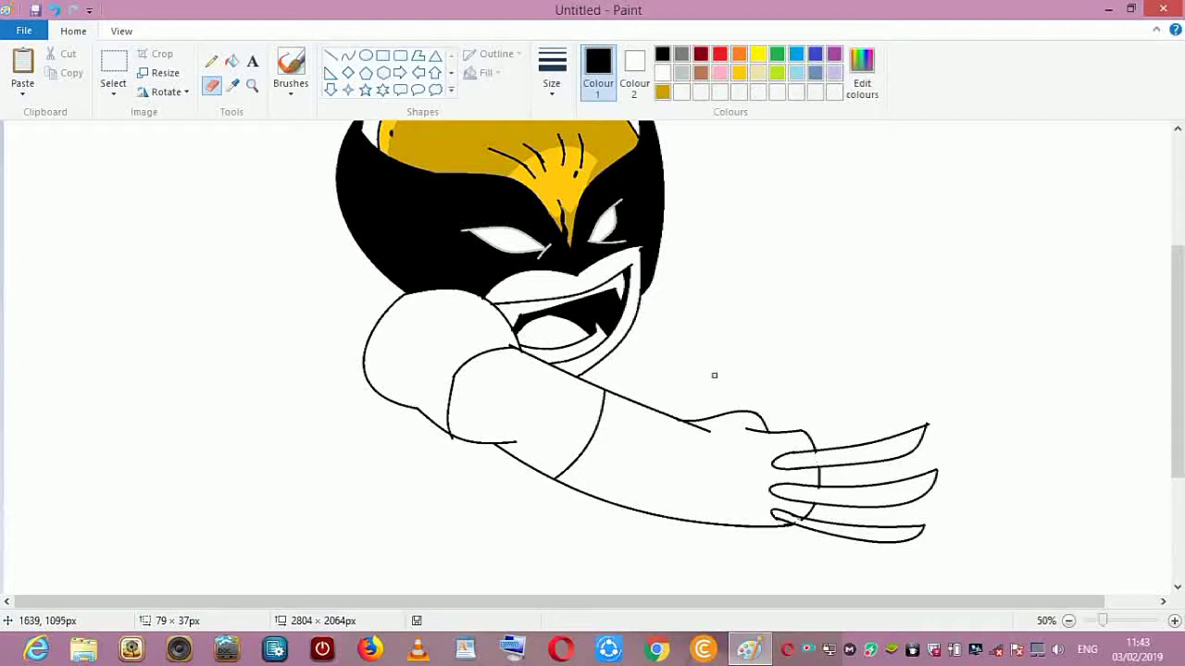
- Draw short curves across the three claws at the knuckle edge, about 3 × 39, 17 × 37 and 19 × 19 px from top to bottom
{"action": "left_click", "coordinate": [345, 59]}
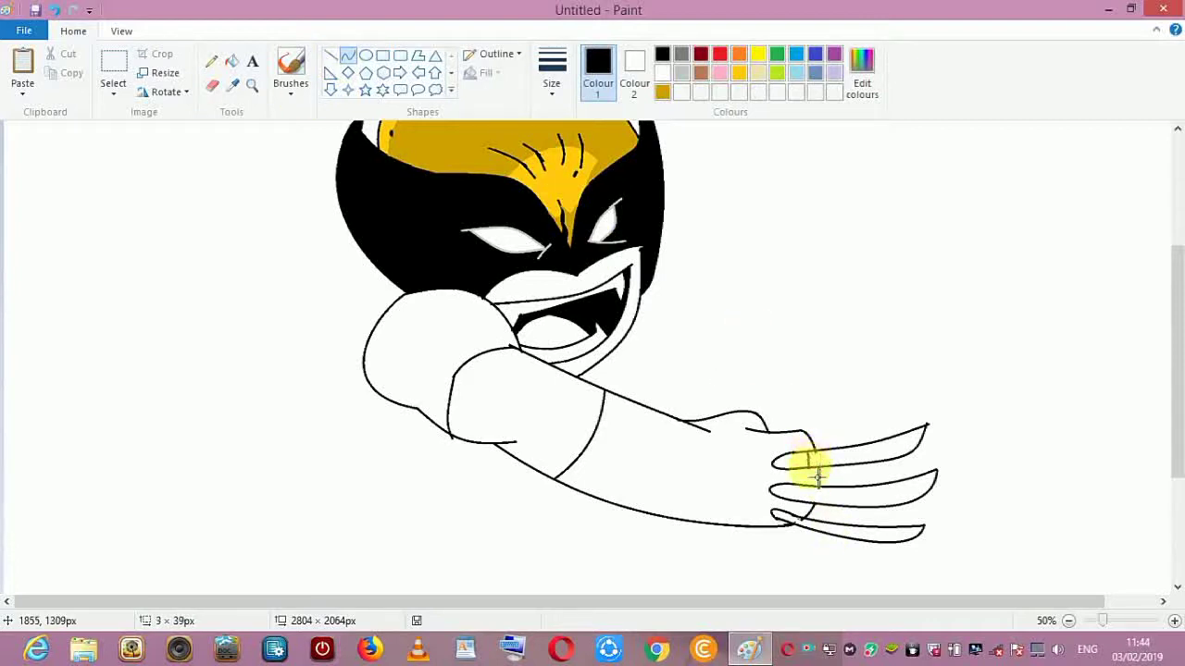
{"action": "left_click_drag", "start_coordinate": [816, 472], "coordinate": [805, 508]}
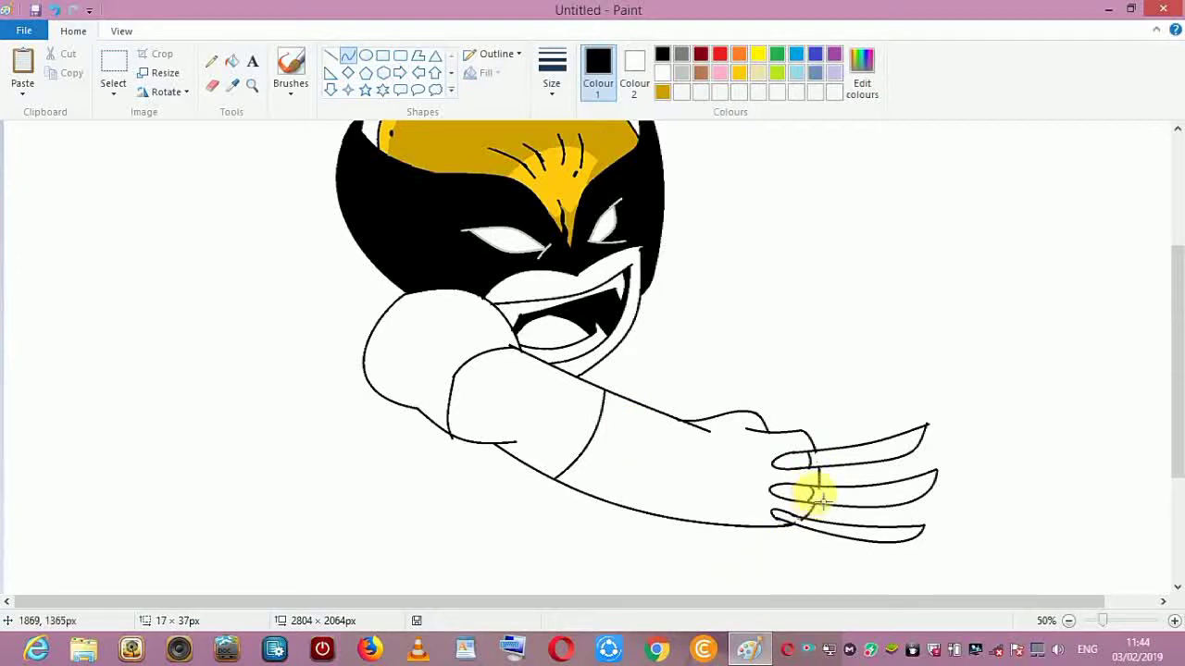
{"action": "left_click", "coordinate": [401, 59]}
{"action": "left_click", "coordinate": [385, 72]}
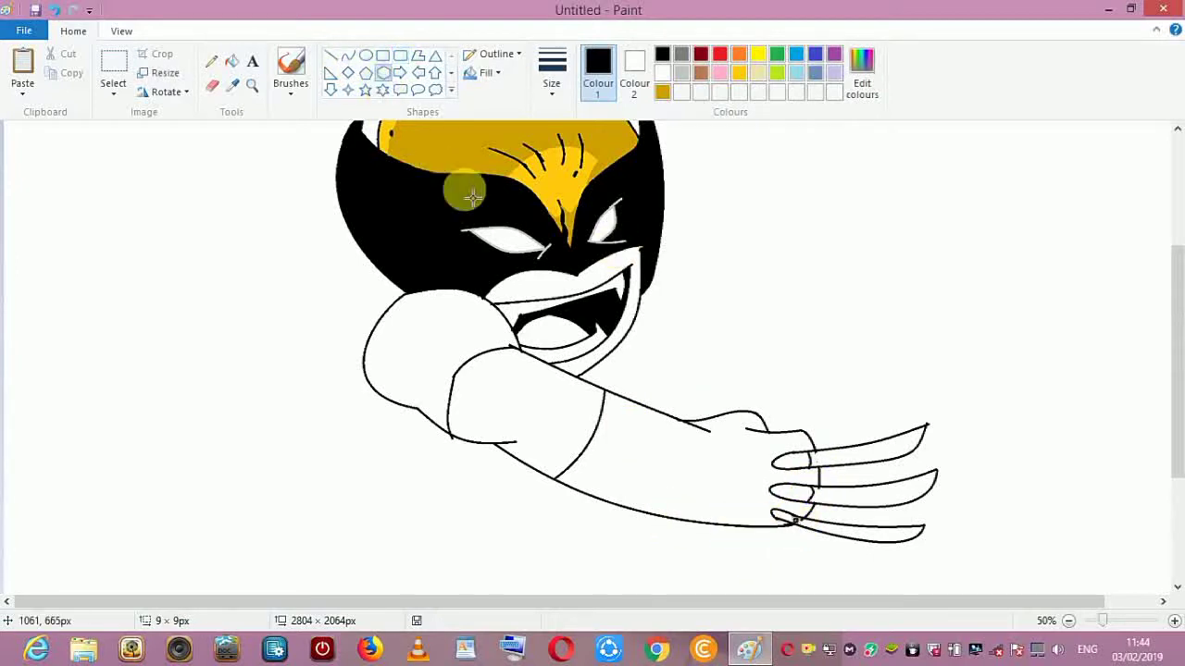
{"action": "left_click", "coordinate": [55, 10]}
{"action": "left_click", "coordinate": [349, 57]}
{"action": "left_click_drag", "start_coordinate": [805, 525], "coordinate": [813, 516]}
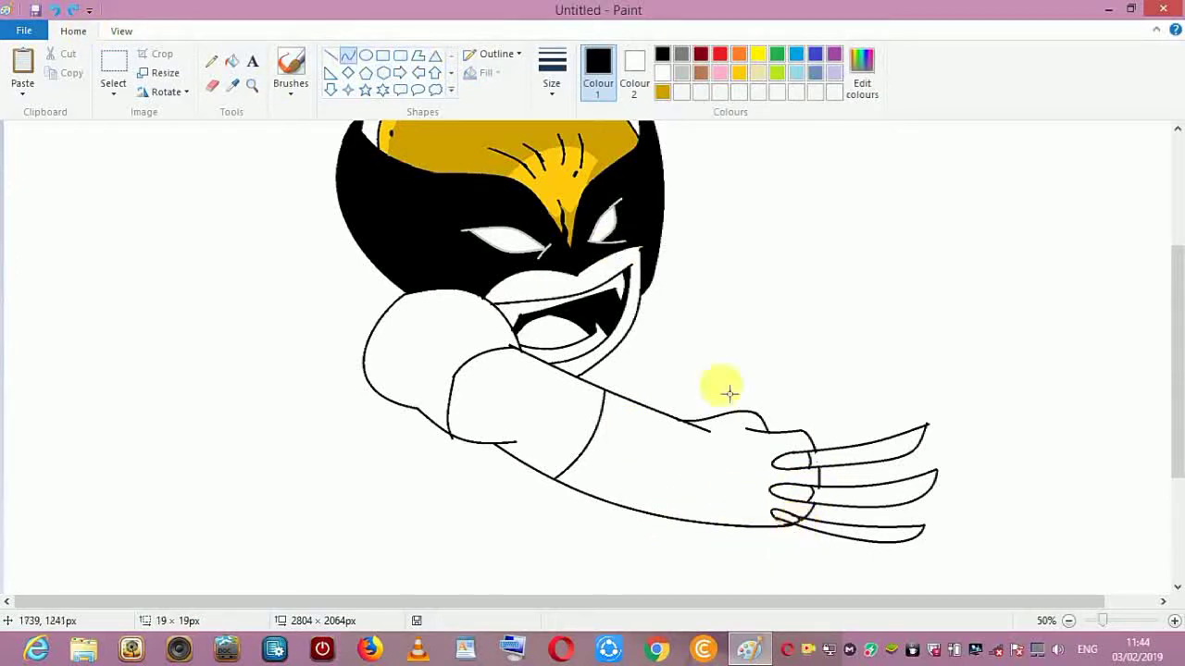
- Draw short curved bands across the bases of the uppermost and middle claws, the last about 9 × 33 px
{"action": "left_click", "coordinate": [331, 56]}
{"action": "left_click", "coordinate": [349, 57]}
{"action": "mouse_move", "coordinate": [806, 460]}
{"action": "left_mouse_down"}
{"action": "mouse_move", "coordinate": [794, 465]}
{"action": "mouse_move", "coordinate": [808, 498]}
{"action": "mouse_move", "coordinate": [786, 504]}
{"action": "left_mouse_up"}
{"action": "left_click", "coordinate": [349, 56]}
{"action": "left_click", "coordinate": [349, 57]}
{"action": "left_click", "coordinate": [400, 89]}
- Draw small curved bands across the lowest claw's base, about 3 × 7 px and 11 × 21 px
{"action": "left_click", "coordinate": [348, 58]}
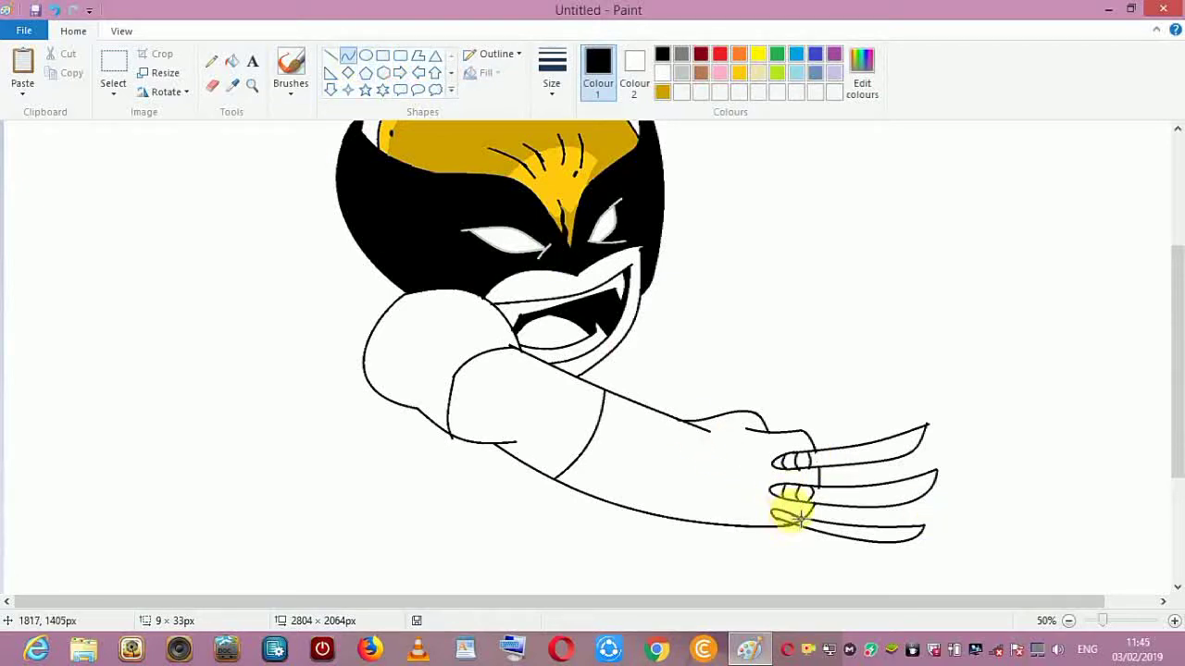
{"action": "left_click", "coordinate": [797, 527]}
{"action": "left_click", "coordinate": [336, 71]}
{"action": "left_click", "coordinate": [348, 56]}
{"action": "left_click_drag", "start_coordinate": [782, 512], "coordinate": [784, 519]}
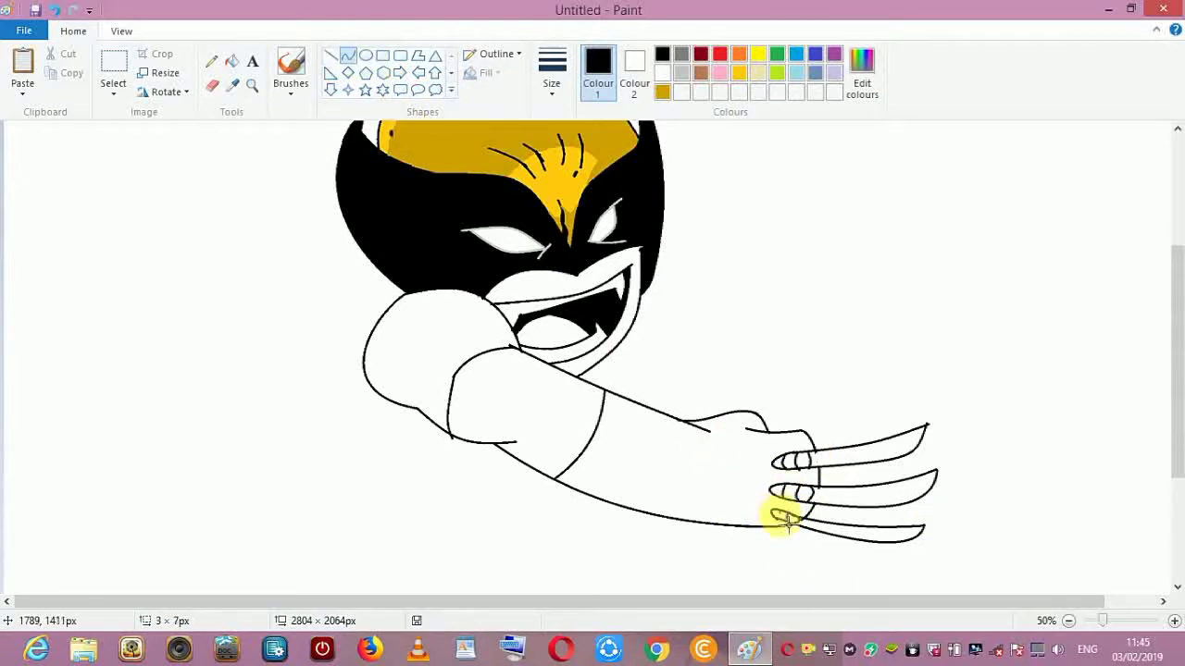
{"action": "left_click", "coordinate": [788, 522]}
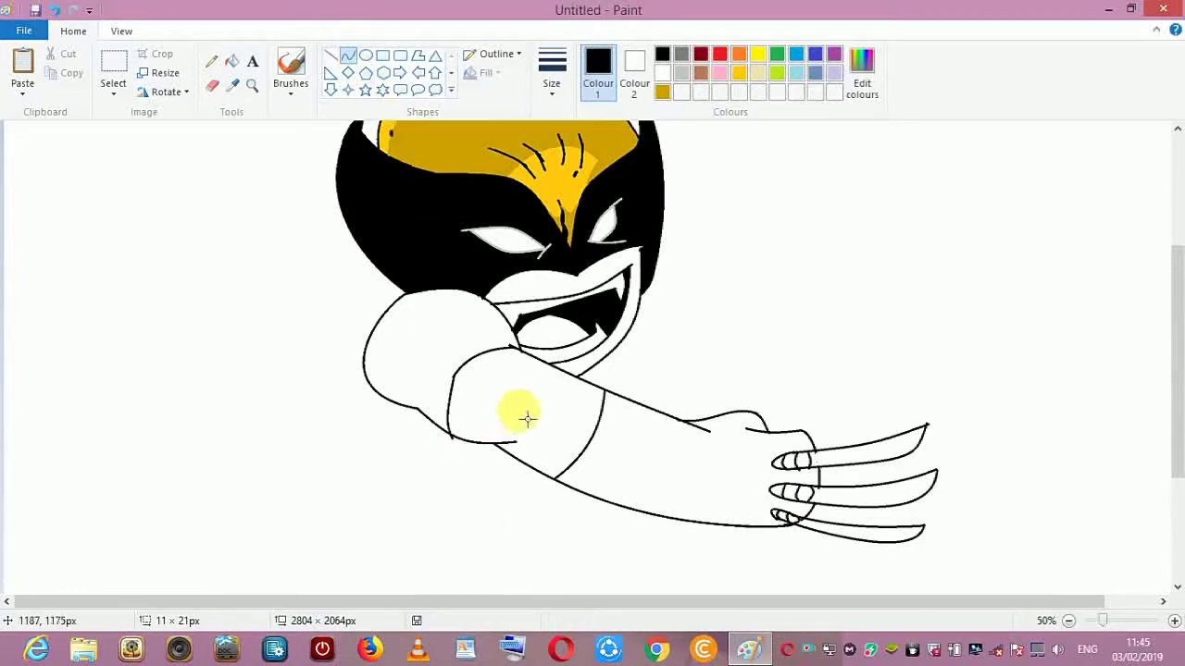
- Outline the rear arm behind the mask's right side with a lower curve about 77 × 29 px and a bowed upper curve about 223 × 191 px
{"action": "left_click_drag", "start_coordinate": [1180, 369], "coordinate": [1178, 331]}
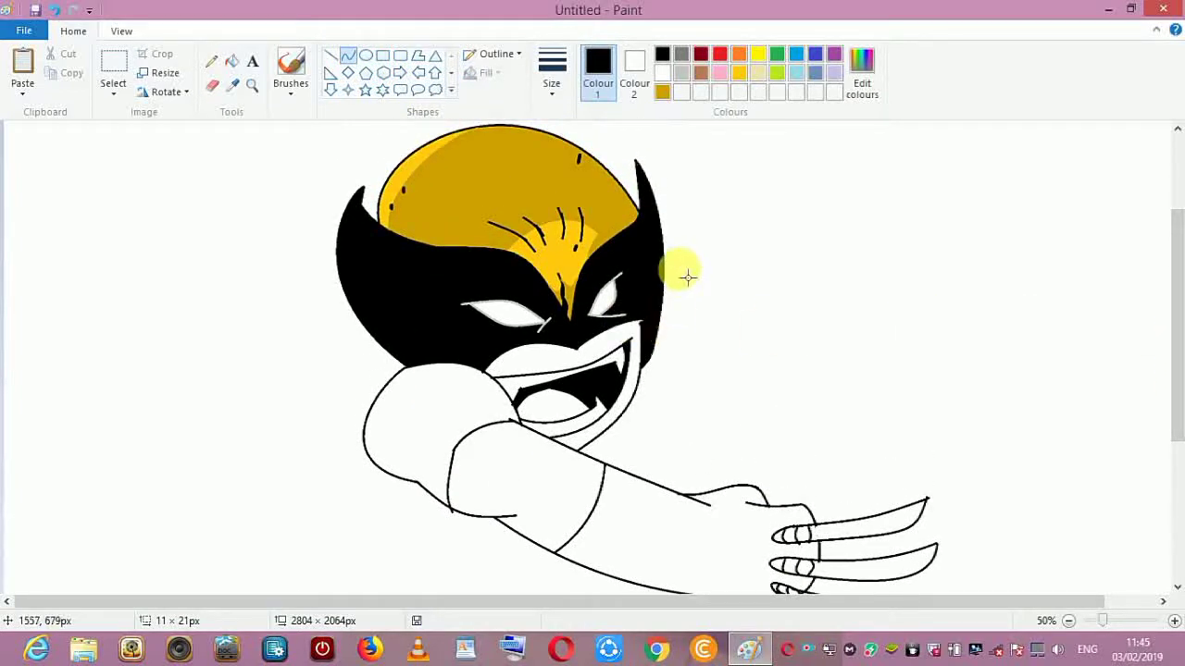
{"action": "left_click_drag", "start_coordinate": [668, 326], "coordinate": [695, 338]}
{"action": "left_click", "coordinate": [55, 11]}
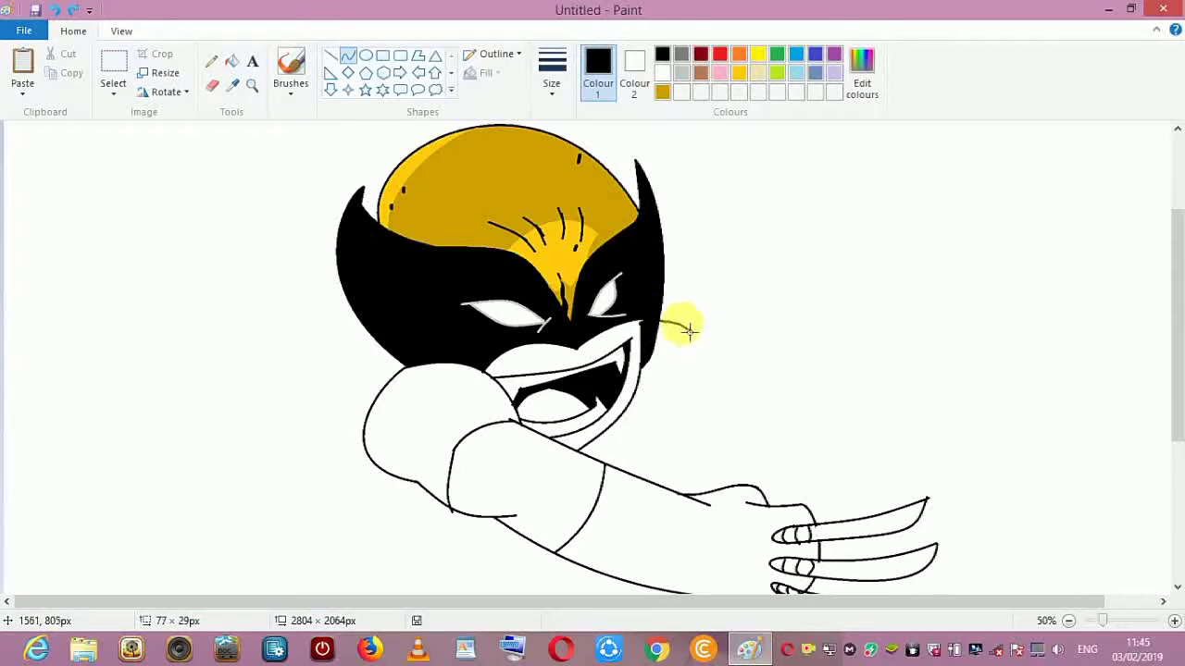
{"action": "left_click", "coordinate": [348, 57]}
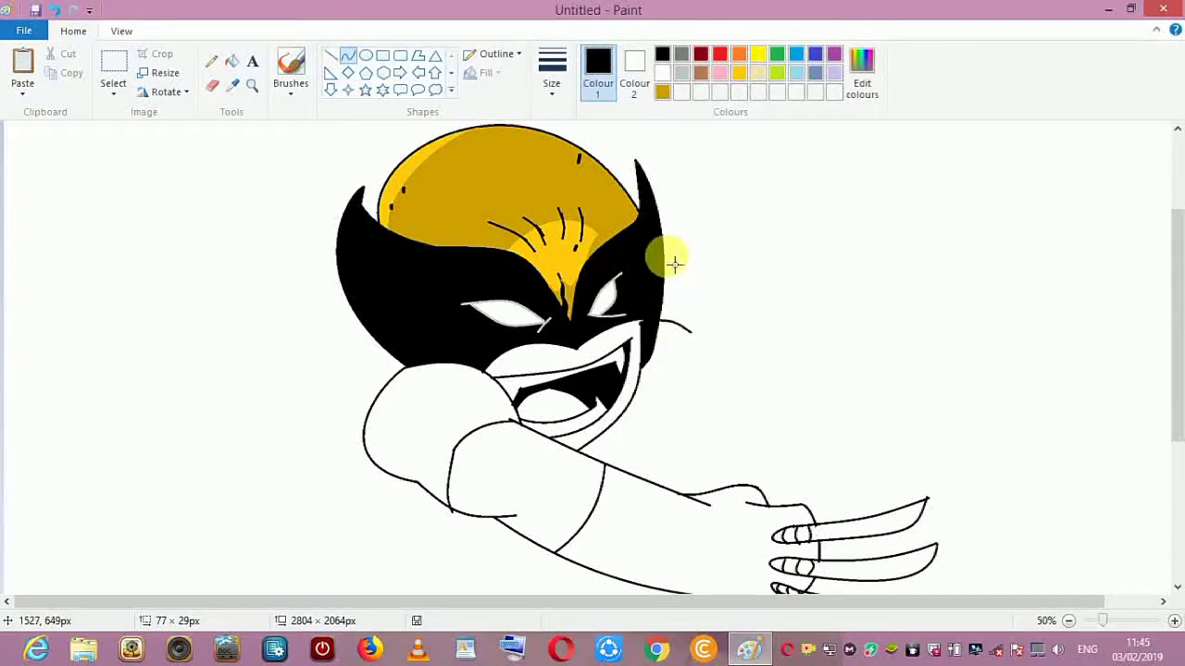
{"action": "mouse_move", "coordinate": [664, 243]}
{"action": "left_mouse_down"}
{"action": "mouse_move", "coordinate": [764, 329]}
{"action": "mouse_move", "coordinate": [749, 324]}
{"action": "left_mouse_up"}
{"action": "left_click", "coordinate": [708, 263]}
{"action": "left_click", "coordinate": [759, 285]}
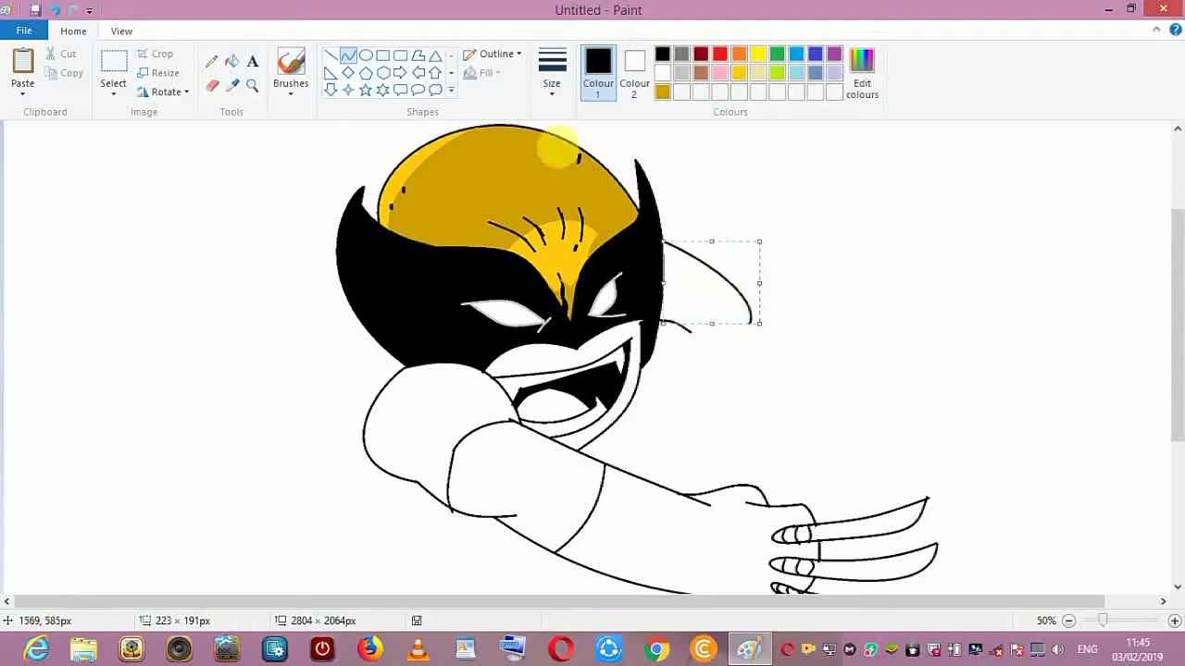
- Outline the lower edge of the rear arm's fist with short connected curves, including ones about 83 × 49 px and 27 × 31 px
{"action": "left_click", "coordinate": [368, 73]}
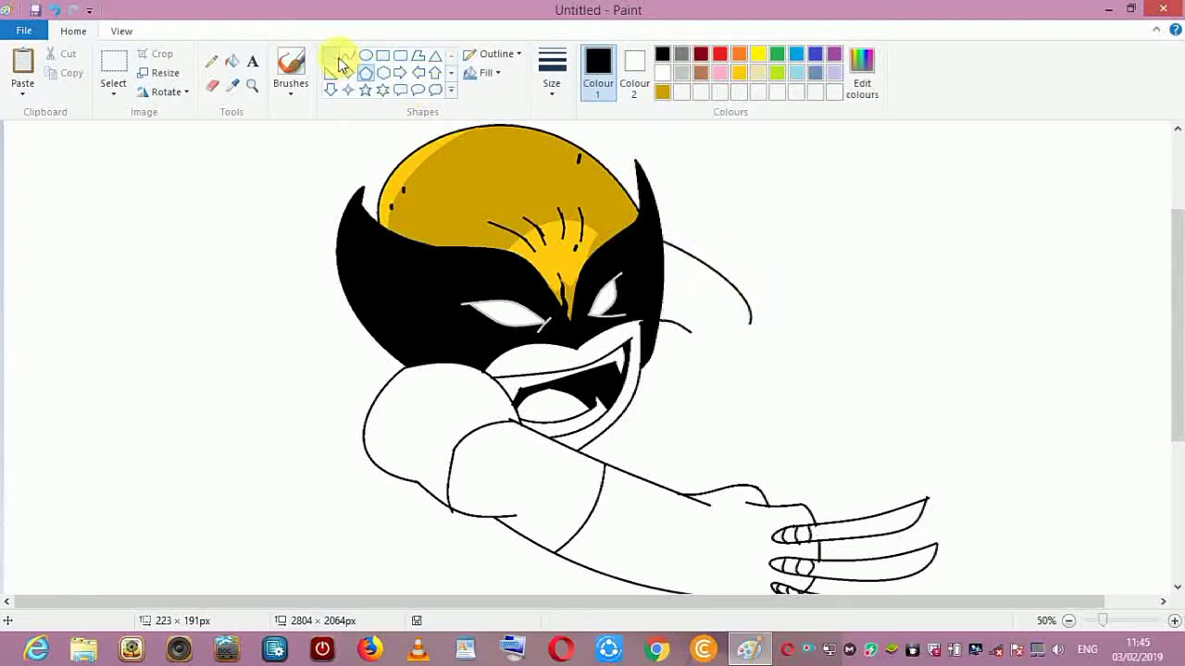
{"action": "left_click", "coordinate": [693, 350]}
{"action": "mouse_move", "coordinate": [695, 345]}
{"action": "left_mouse_down"}
{"action": "mouse_move", "coordinate": [721, 351]}
{"action": "mouse_move", "coordinate": [693, 358]}
{"action": "left_mouse_up"}
{"action": "left_click", "coordinate": [353, 62]}
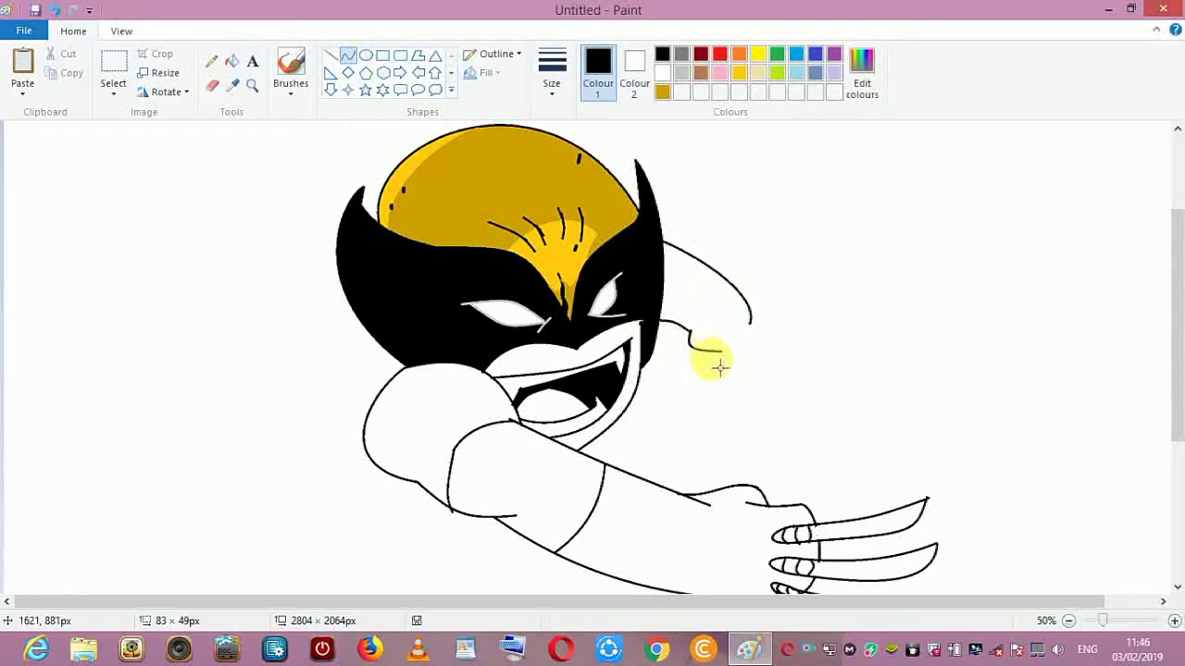
{"action": "left_click", "coordinate": [354, 62]}
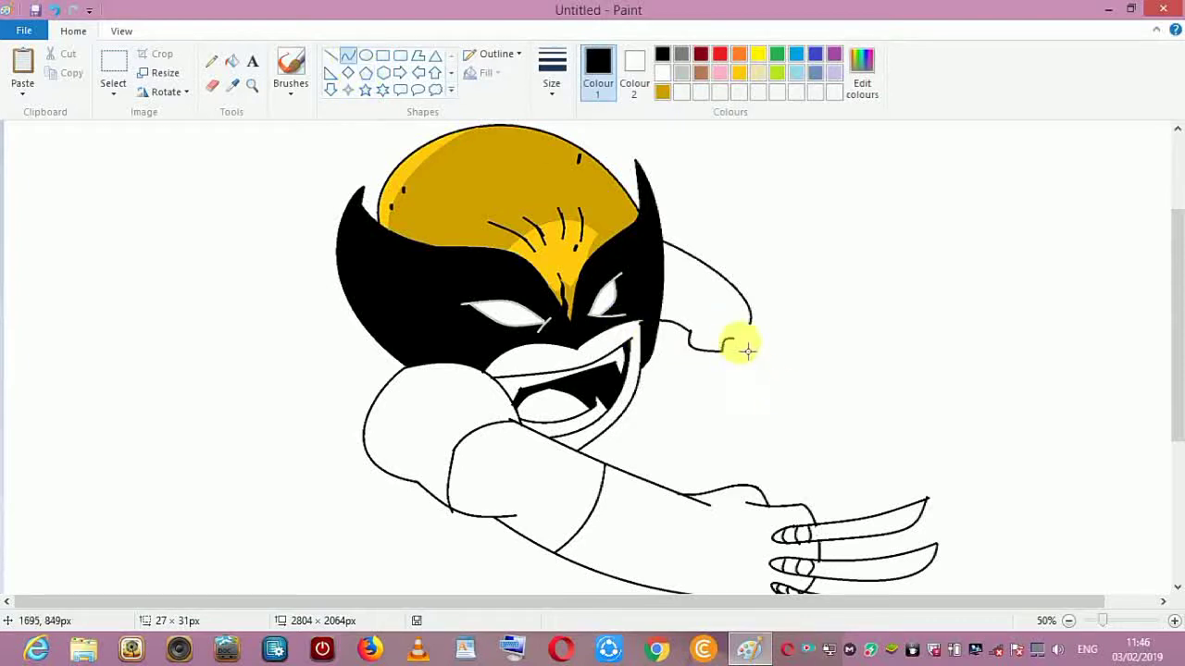
{"action": "left_click", "coordinate": [751, 345]}
{"action": "mouse_move", "coordinate": [750, 333]}
{"action": "left_mouse_down"}
{"action": "mouse_move", "coordinate": [751, 322]}
{"action": "mouse_move", "coordinate": [760, 326]}
{"action": "left_mouse_up"}
- Draw finger lines inside the rear fist with short curves, including ones about 17 × 63 px and 49 × 53 px
{"action": "left_click", "coordinate": [342, 60]}
{"action": "left_click", "coordinate": [332, 73]}
{"action": "left_click", "coordinate": [350, 59]}
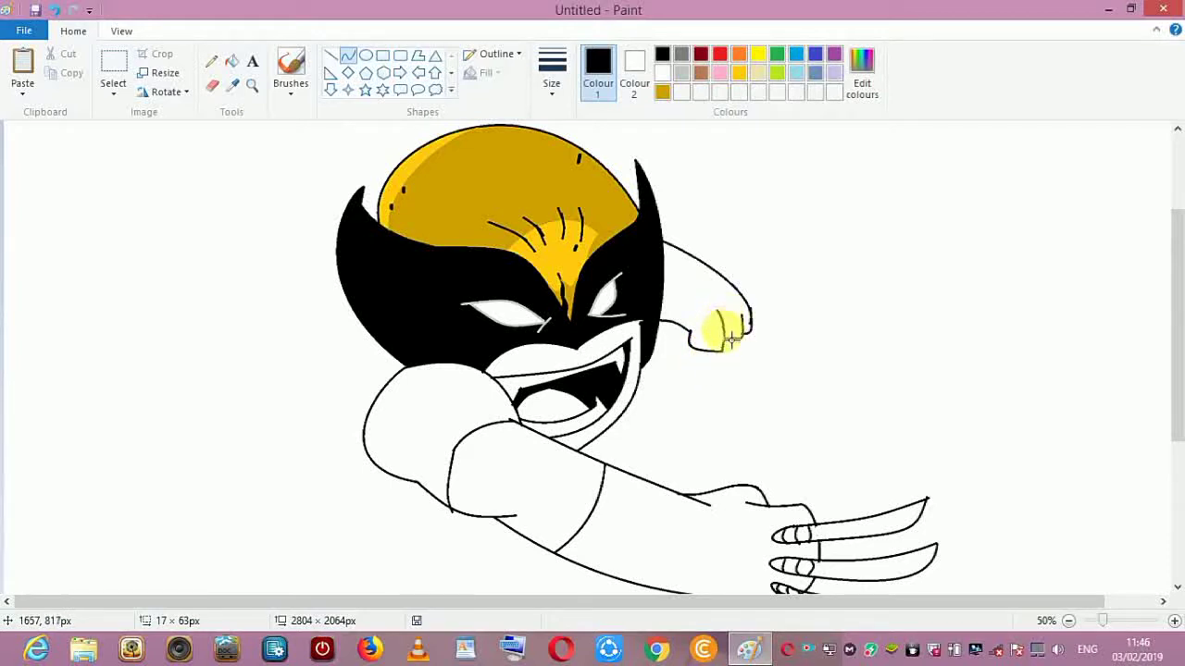
{"action": "left_click", "coordinate": [346, 56]}
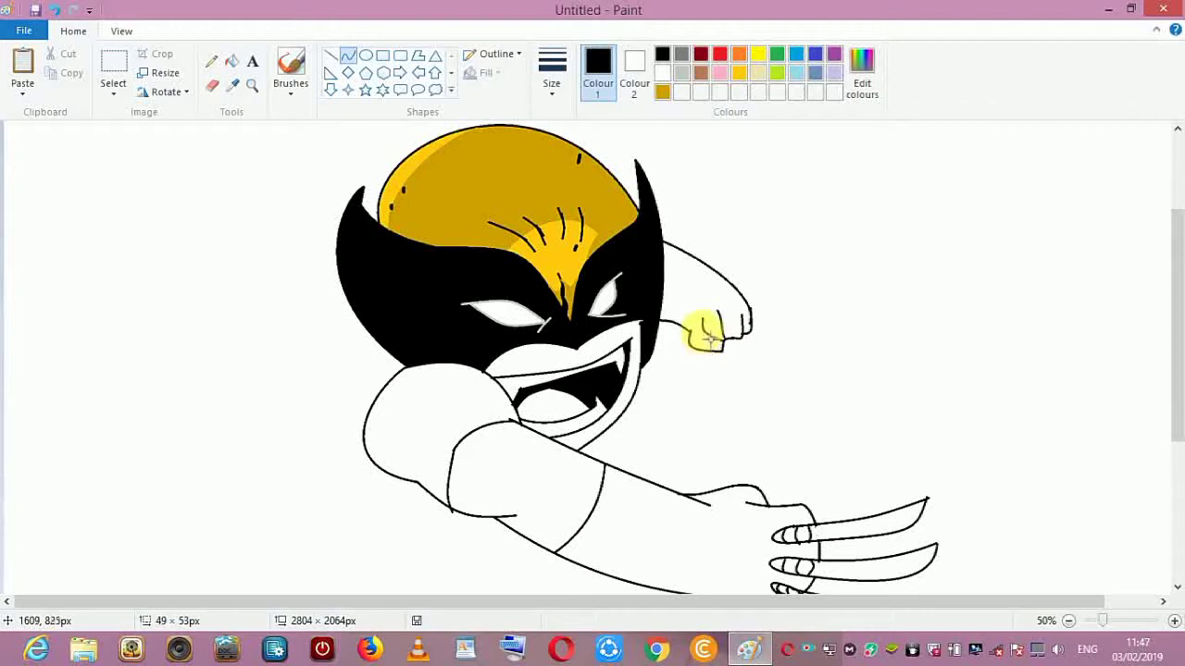
- Add the remaining finger lines inside the rear fist with short curves, including one about 13 × 65 px
{"action": "left_click_drag", "start_coordinate": [702, 354], "coordinate": [701, 355]}
{"action": "left_click", "coordinate": [348, 57]}
{"action": "left_click_drag", "start_coordinate": [736, 321], "coordinate": [742, 333]}
{"action": "left_click", "coordinate": [340, 57]}
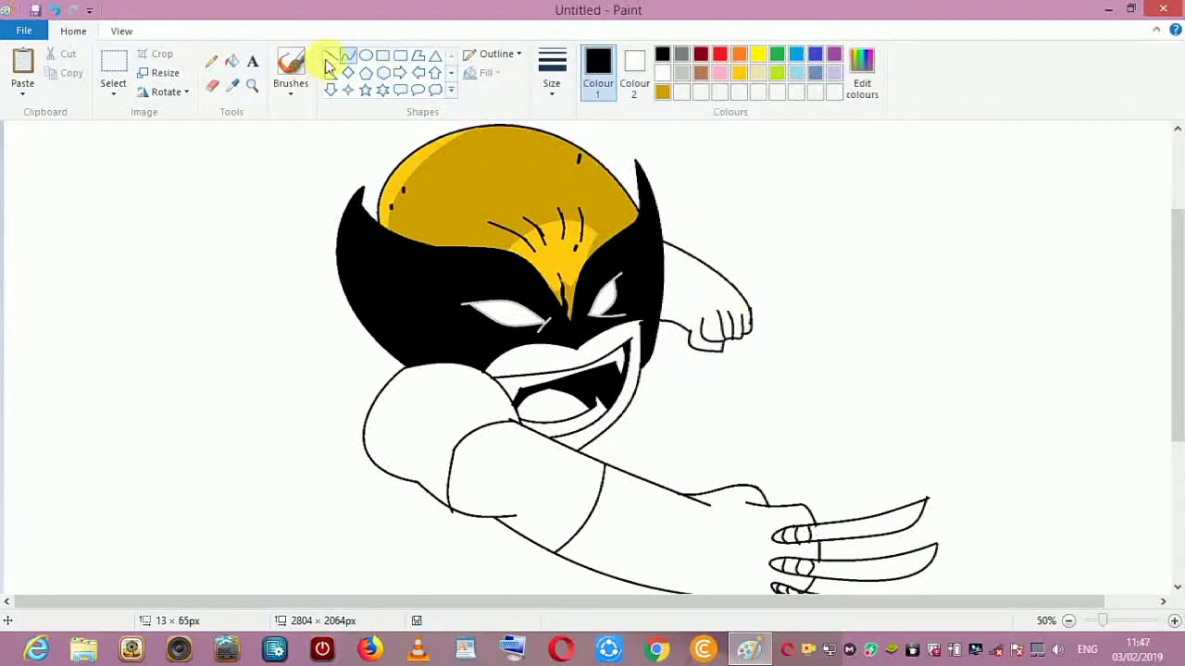
- Draw the first rear-fist claw with two long sides, one about 57 × 253 px, and a tip about 25 × 57 px, erasing the overshoot
{"action": "left_click", "coordinate": [703, 322]}
{"action": "left_click_drag", "start_coordinate": [742, 372], "coordinate": [751, 428]}
{"action": "double_click", "coordinate": [731, 340]}
{"action": "left_click", "coordinate": [352, 57]}
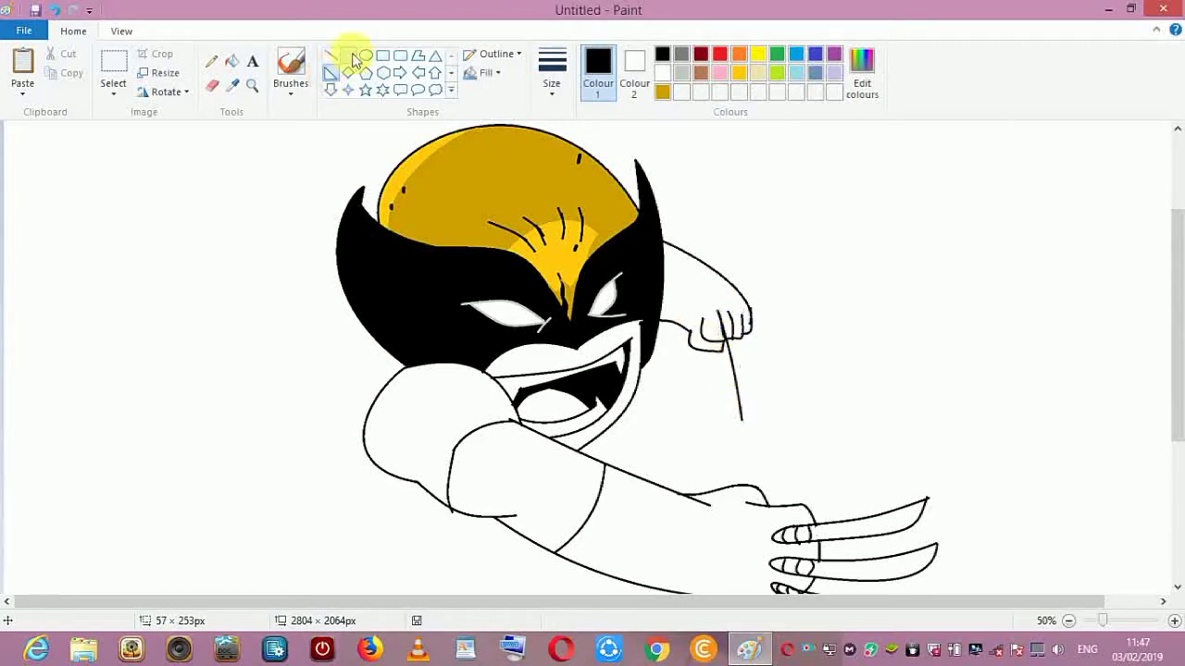
{"action": "mouse_move", "coordinate": [715, 319]}
{"action": "left_mouse_down"}
{"action": "mouse_move", "coordinate": [738, 434]}
{"action": "mouse_move", "coordinate": [741, 405]}
{"action": "left_mouse_up"}
{"action": "double_click", "coordinate": [727, 364]}
{"action": "left_click", "coordinate": [334, 58]}
{"action": "left_click", "coordinate": [351, 57]}
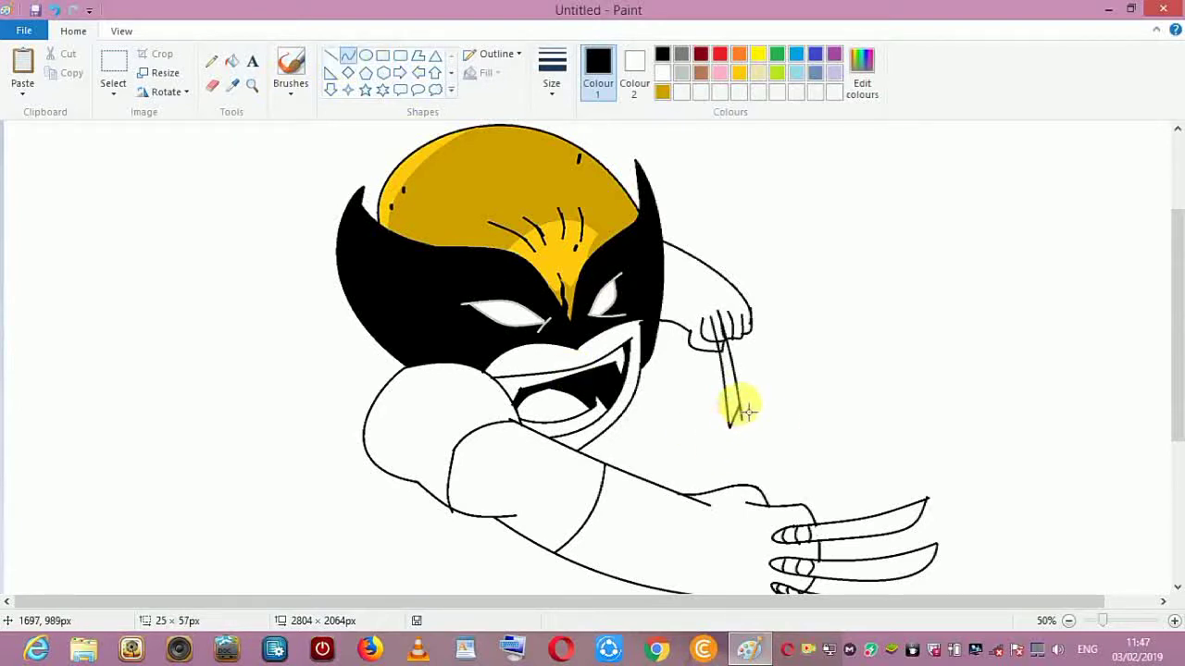
{"action": "left_click", "coordinate": [212, 84]}
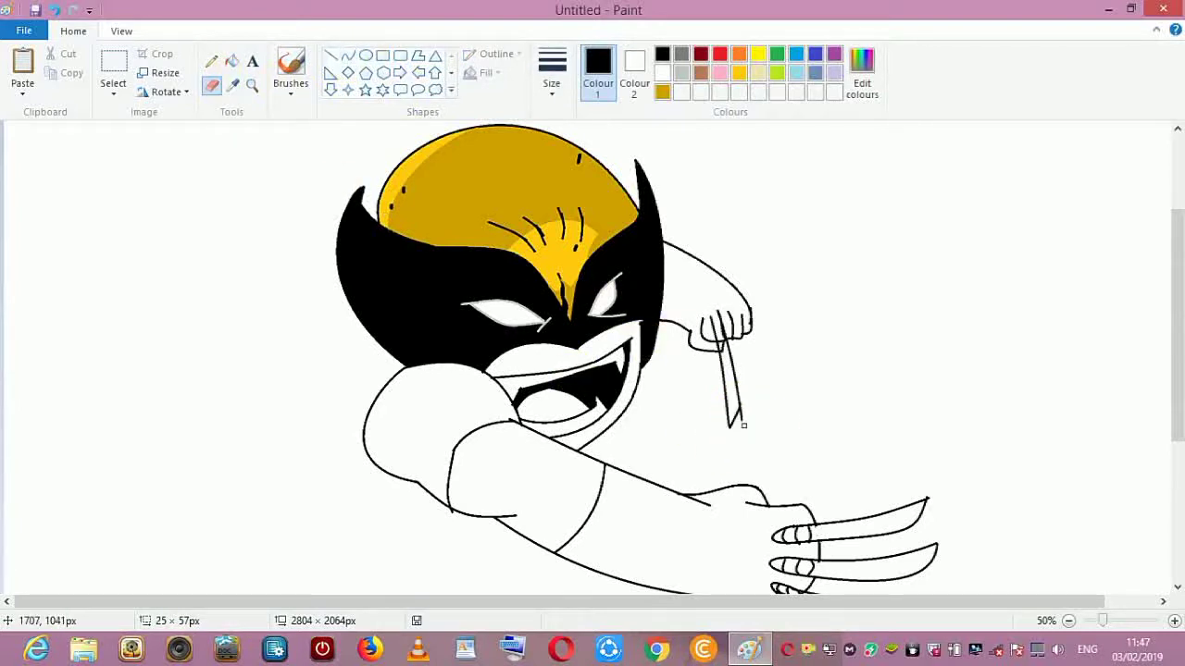
{"action": "left_click", "coordinate": [349, 56]}
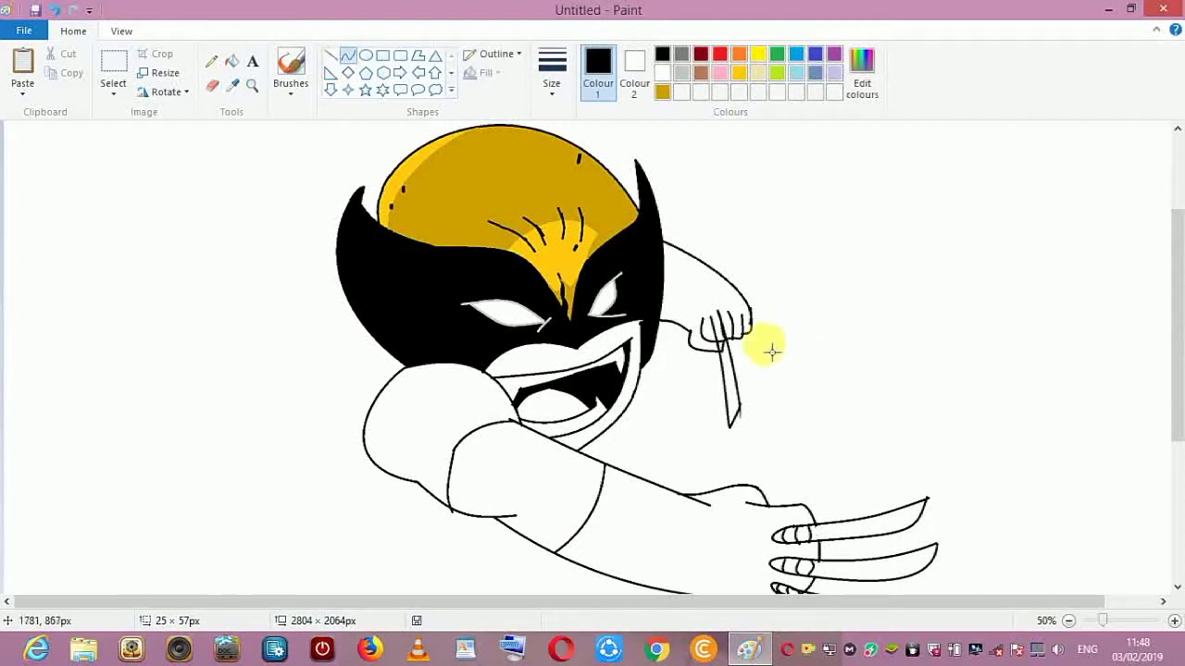
- Draw two more claws beside the first one with curved outer sides and short tips about 13 × 31 px and 17 × 51 px
{"action": "left_click_drag", "start_coordinate": [730, 318], "coordinate": [776, 416]}
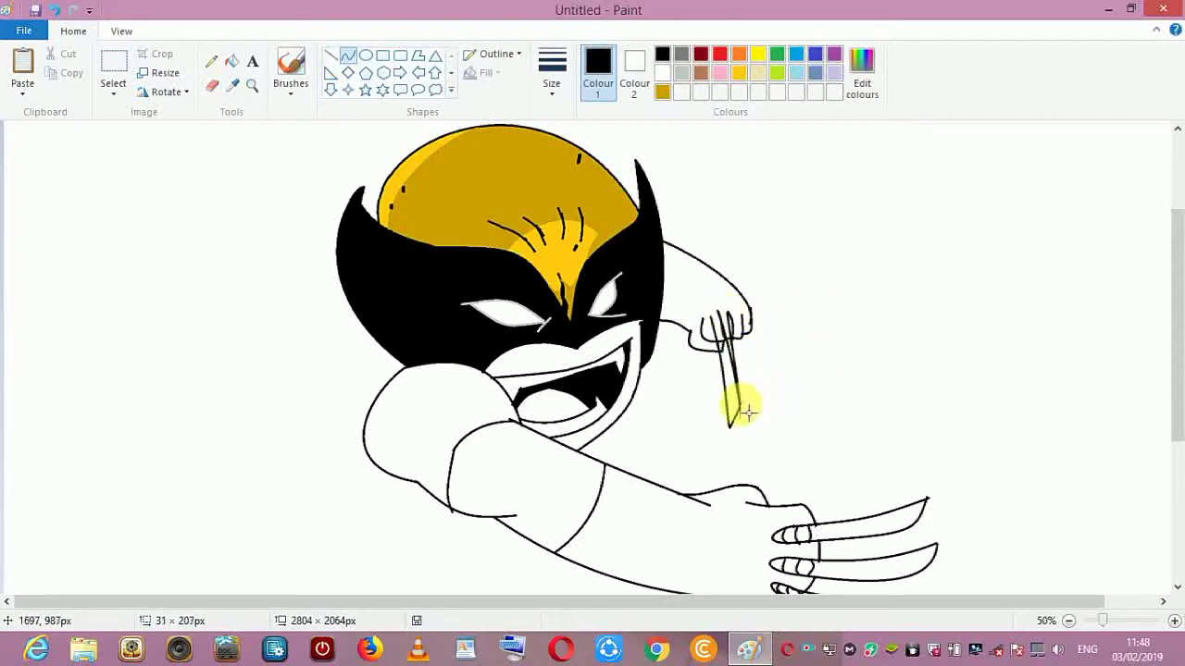
{"action": "left_click_drag", "start_coordinate": [745, 355], "coordinate": [750, 359]}
{"action": "mouse_move", "coordinate": [769, 414]}
{"action": "left_mouse_down"}
{"action": "mouse_move", "coordinate": [768, 401]}
{"action": "mouse_move", "coordinate": [742, 411]}
{"action": "left_mouse_up"}
{"action": "left_click", "coordinate": [331, 56]}
{"action": "left_click", "coordinate": [347, 56]}
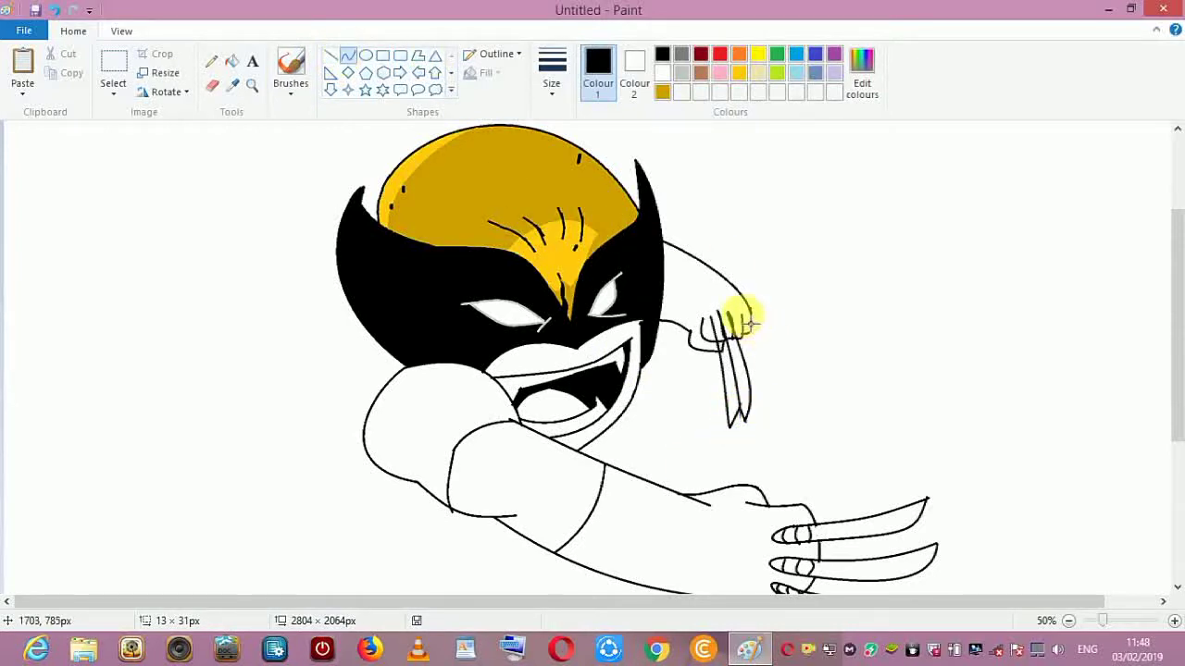
{"action": "left_click_drag", "start_coordinate": [750, 323], "coordinate": [765, 400]}
{"action": "left_click", "coordinate": [330, 56]}
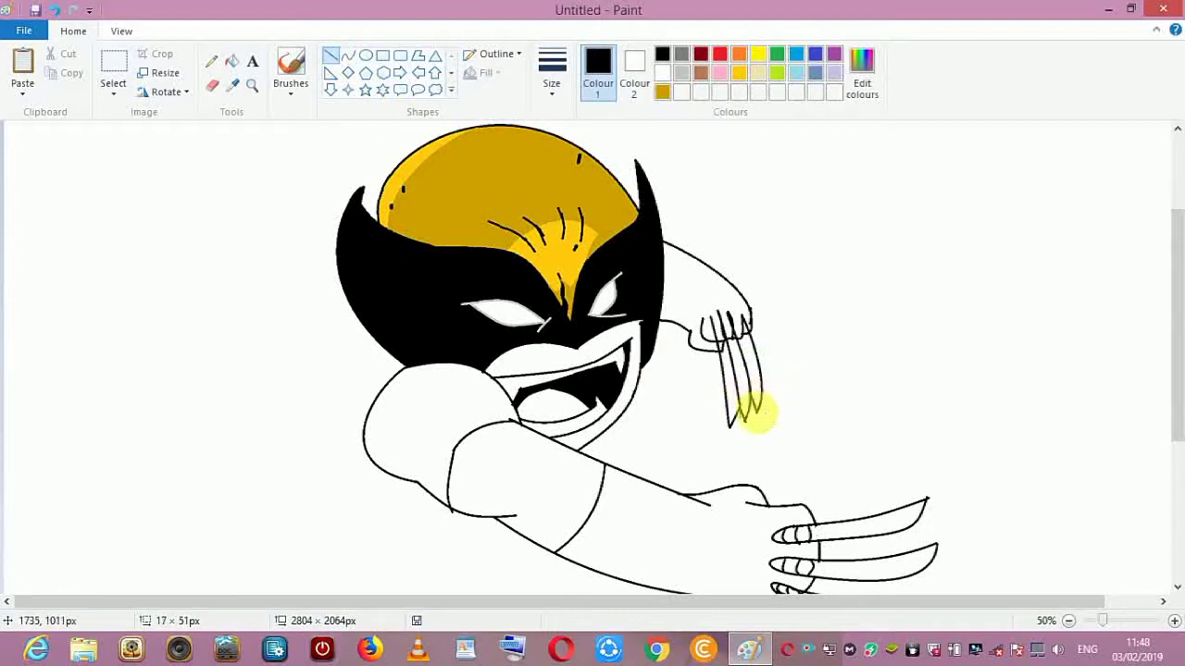
- Round off the claw bases over the rear knuckles with curves about 29 × 57 px, 43 × 65 px and 29 × 49 px, erasing stray lines
{"action": "left_click", "coordinate": [347, 56]}
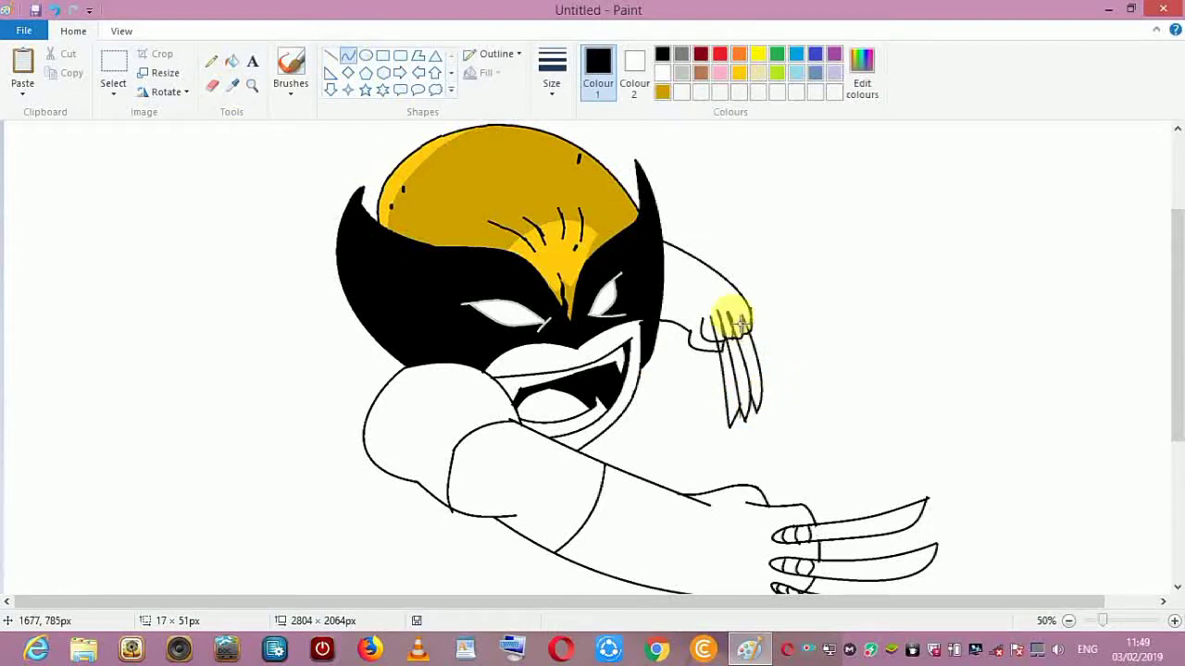
{"action": "left_click", "coordinate": [349, 56]}
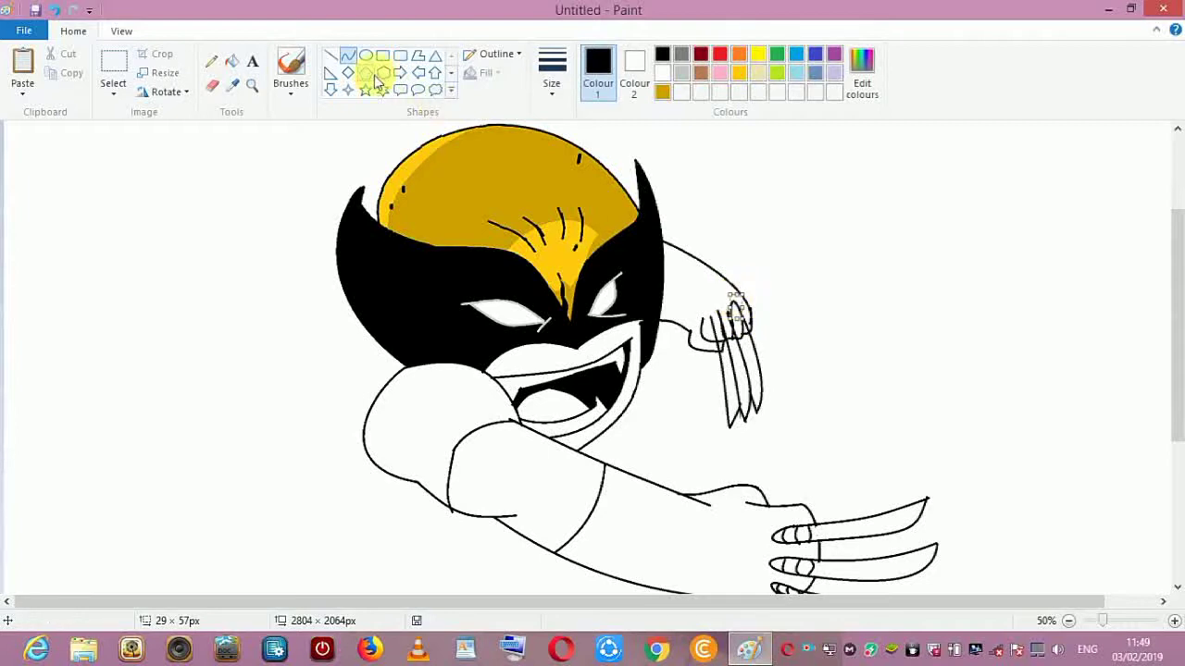
{"action": "left_click", "coordinate": [350, 57]}
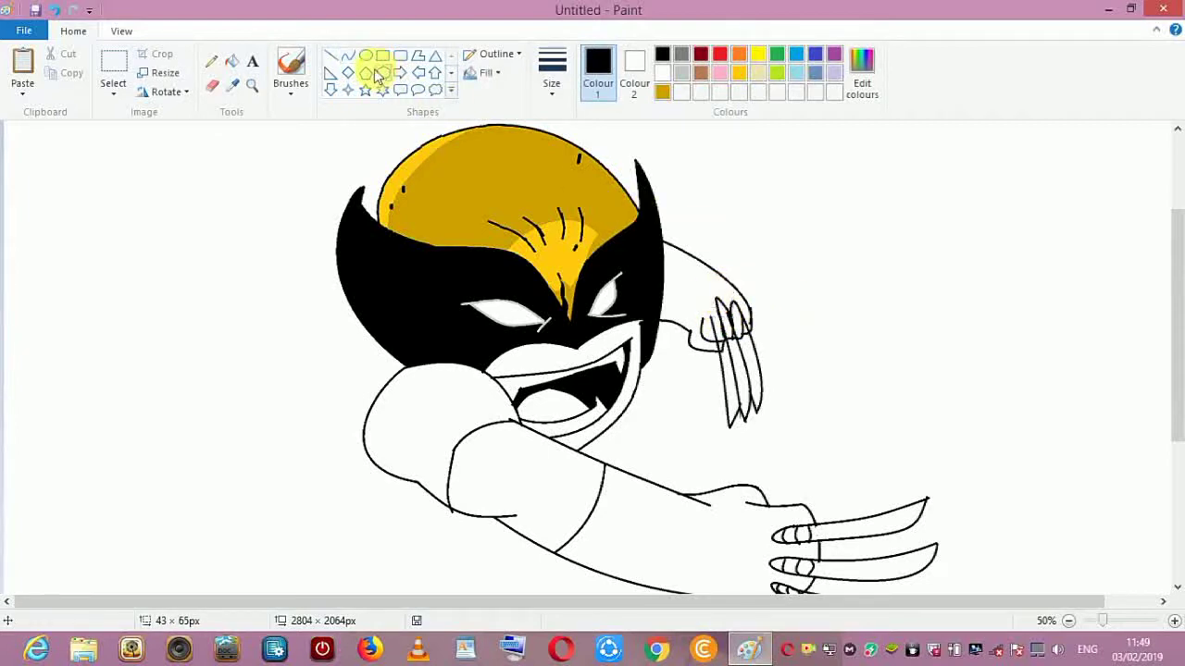
{"action": "left_click", "coordinate": [212, 84]}
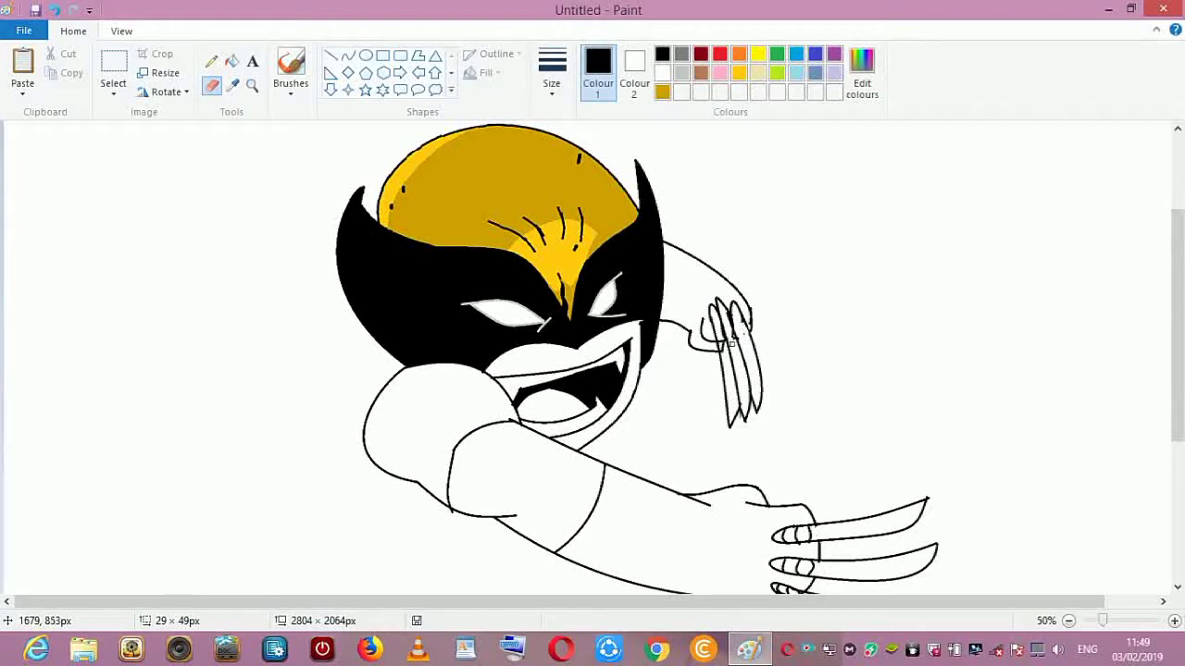
- Draw small bands across the rear claws' bases, including ones about 33 × 9 px, 27 × 7 px and 19 × 5 px
{"action": "left_click", "coordinate": [350, 60]}
{"action": "left_click_drag", "start_coordinate": [754, 344], "coordinate": [732, 340]}
{"action": "left_click", "coordinate": [381, 77]}
{"action": "left_click", "coordinate": [350, 58]}
{"action": "left_click", "coordinate": [346, 68]}
{"action": "left_click", "coordinate": [347, 56]}
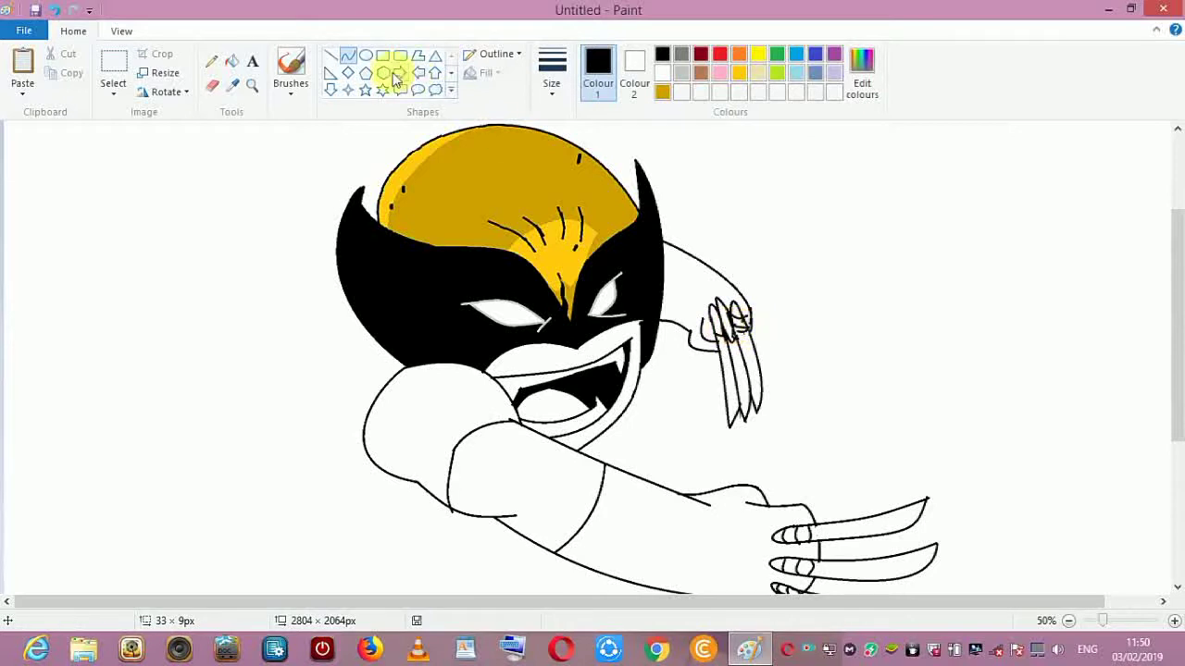
{"action": "left_click", "coordinate": [330, 56]}
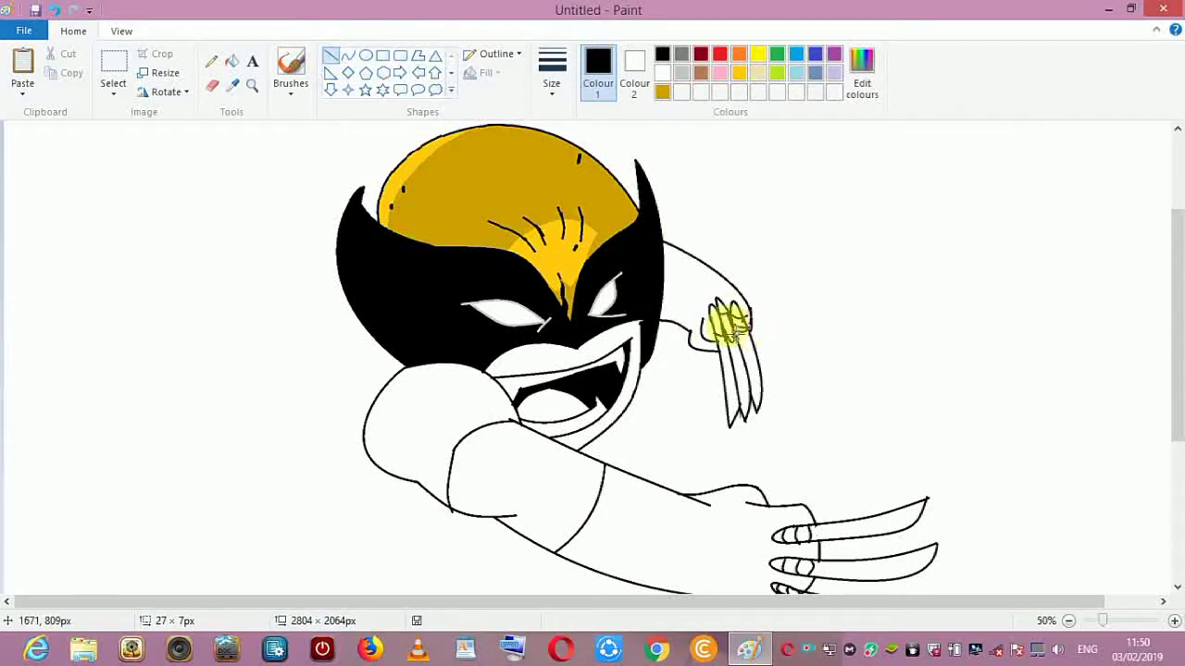
{"action": "mouse_move", "coordinate": [727, 314]}
{"action": "left_mouse_down"}
{"action": "mouse_move", "coordinate": [714, 314]}
{"action": "mouse_move", "coordinate": [732, 338]}
{"action": "left_mouse_up"}
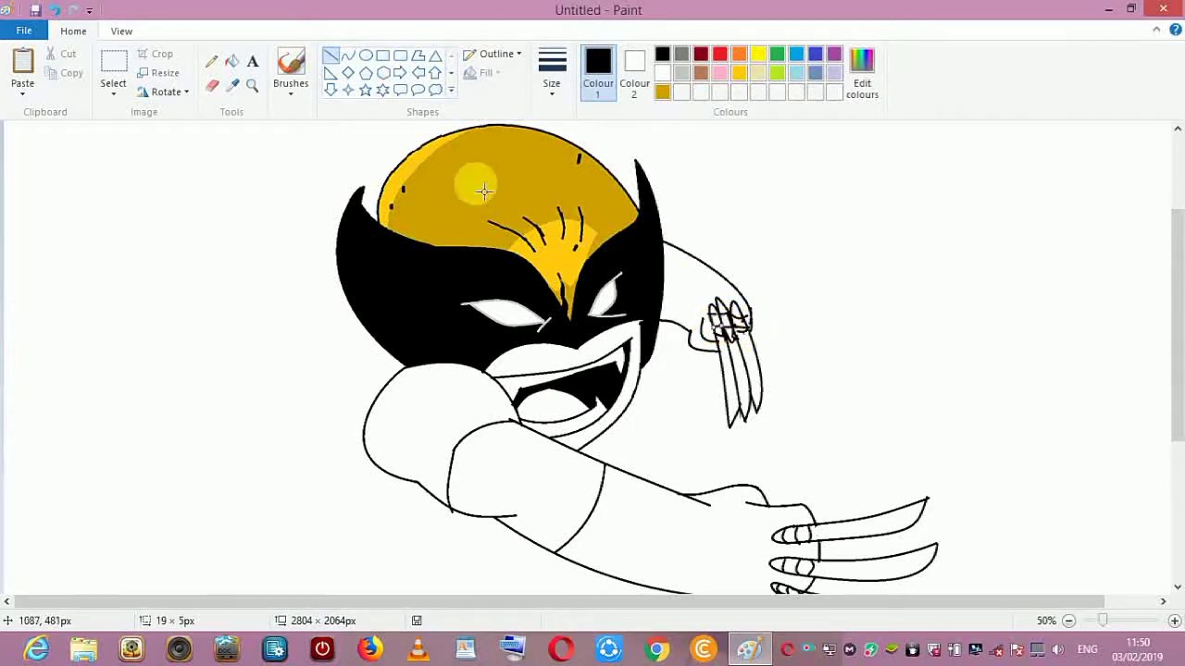
{"action": "left_click", "coordinate": [331, 72]}
{"action": "left_click", "coordinate": [348, 73]}
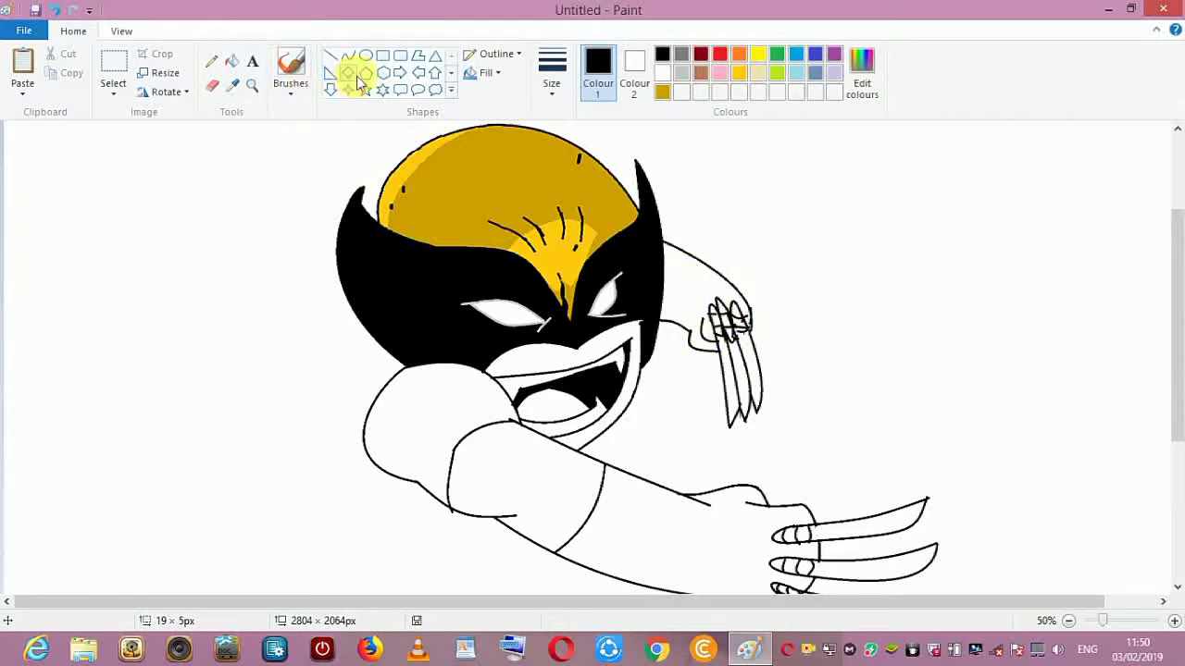
- Try to recolour the rear arm's outline light grey after erasing its joints with the mask
{"action": "left_click_drag", "start_coordinate": [1175, 324], "coordinate": [1174, 340]}
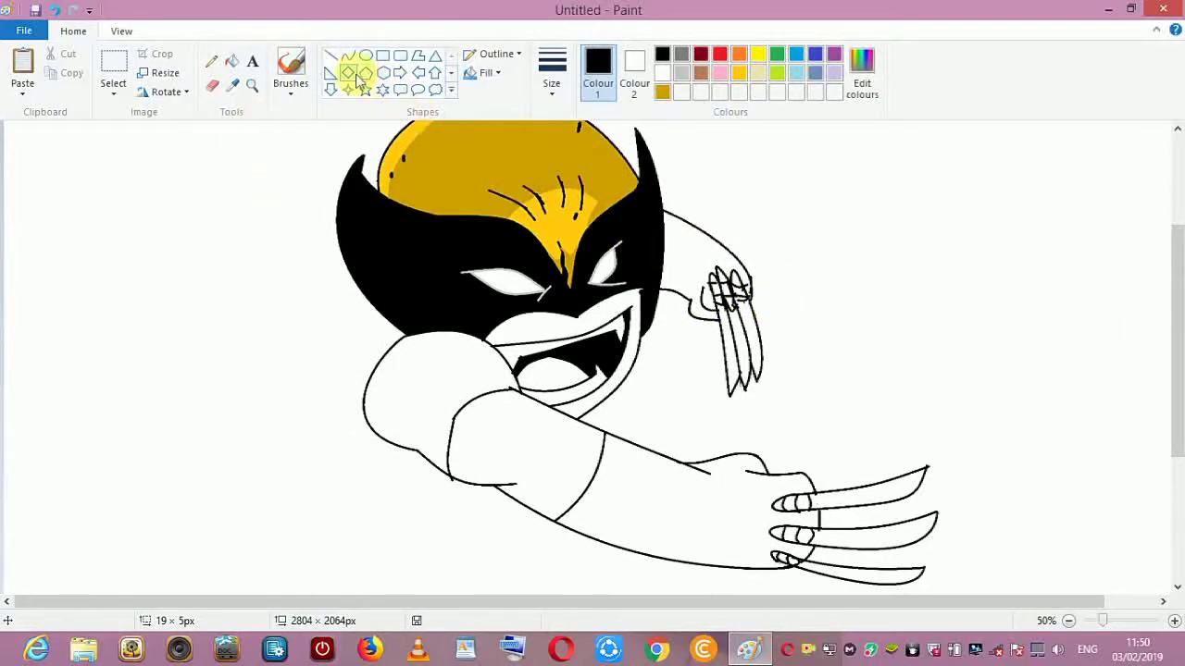
{"action": "left_click", "coordinate": [682, 75]}
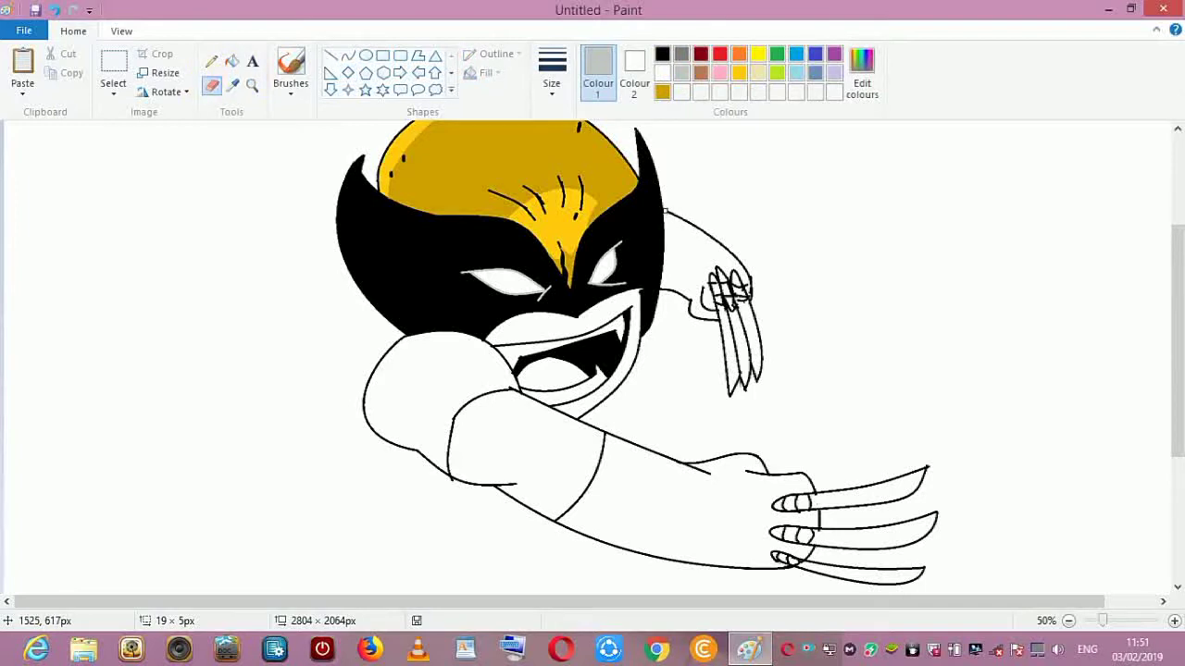
{"action": "left_click", "coordinate": [237, 65]}
{"action": "left_click", "coordinate": [687, 222]}
{"action": "left_click", "coordinate": [55, 11]}
{"action": "left_click", "coordinate": [210, 86]}
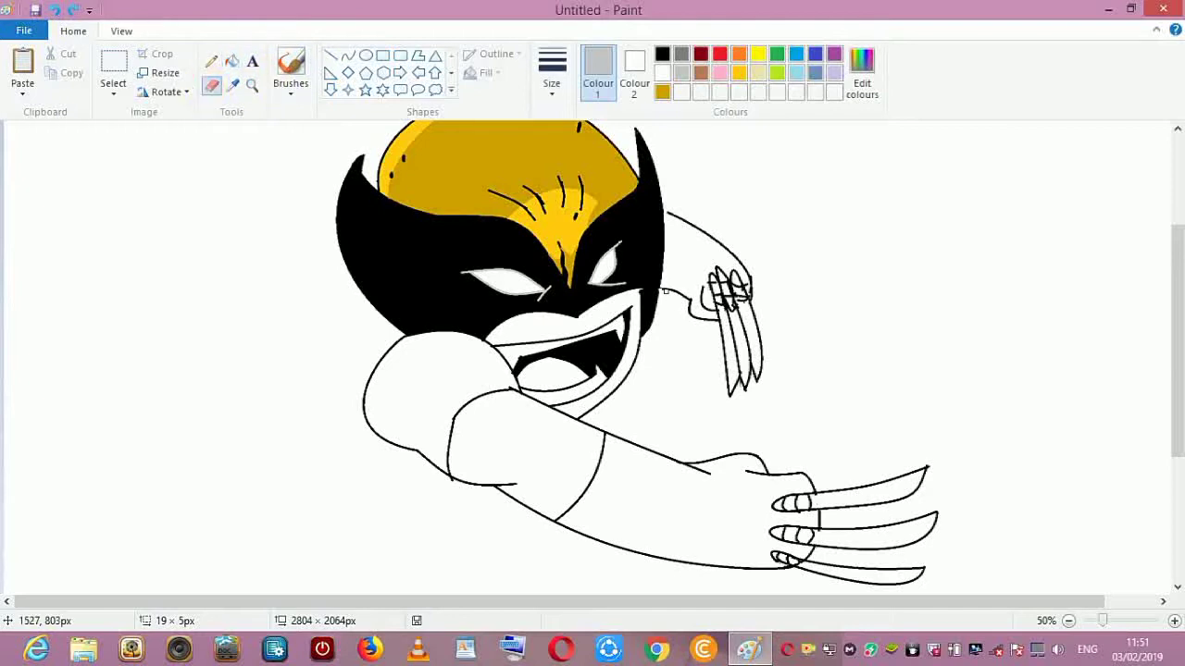
{"action": "left_click", "coordinate": [237, 64]}
{"action": "left_click", "coordinate": [734, 286]}
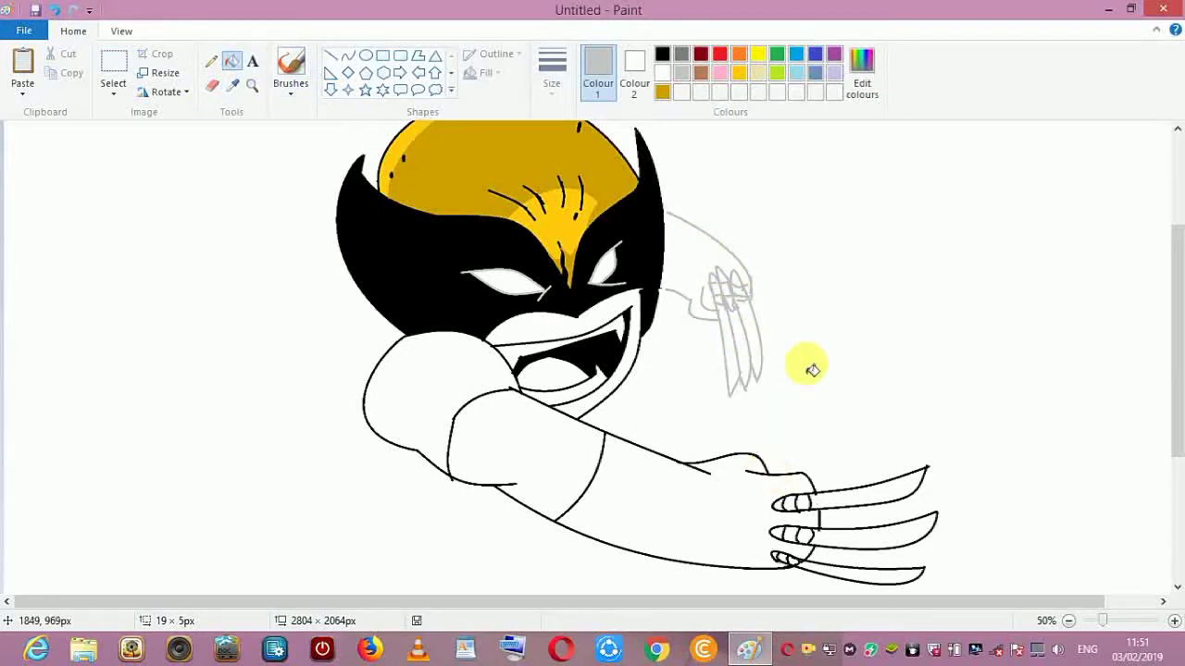
{"action": "left_click", "coordinate": [51, 10]}
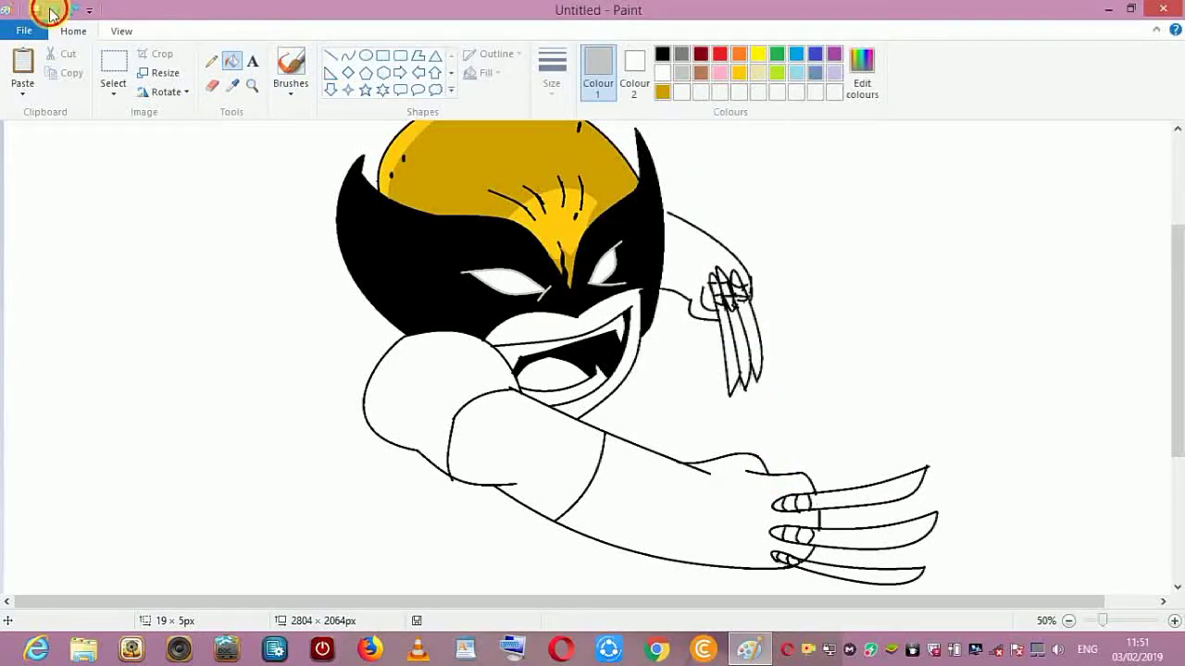
- Draw the character's back in black as a bowed curve about 251 × 759 px running down from the mask's lower left edge
{"action": "left_click", "coordinate": [347, 56]}
{"action": "scroll", "coordinate": [412, 389], "scroll_direction": "down", "scroll_amount": 2}
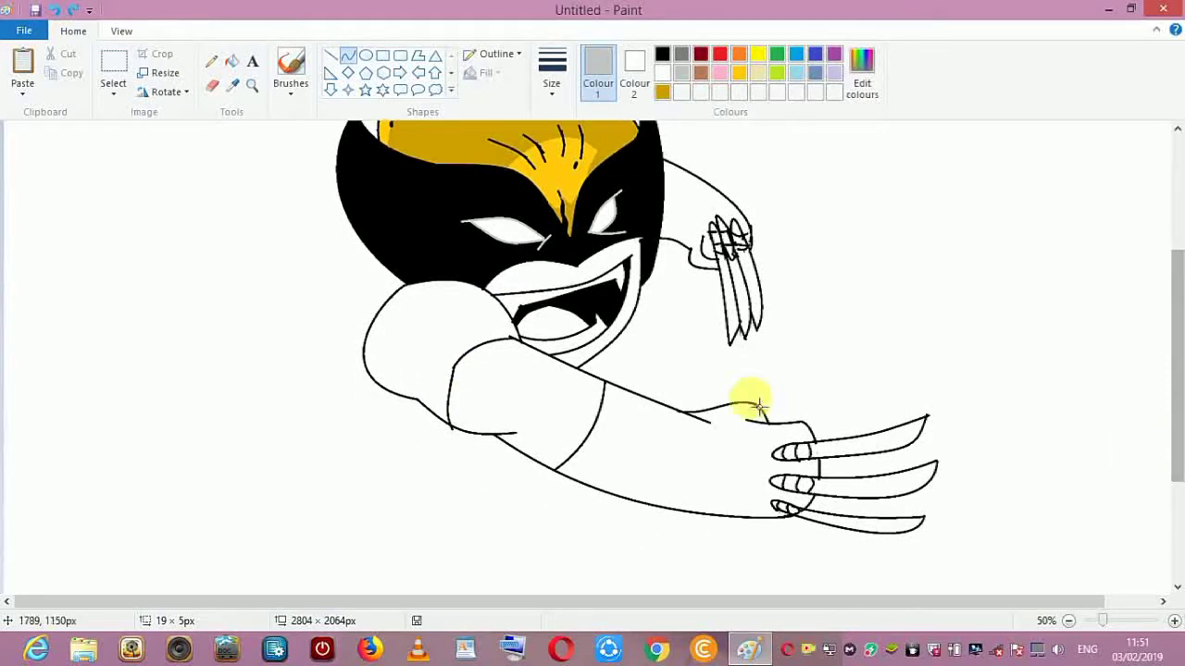
{"action": "left_click", "coordinate": [663, 55]}
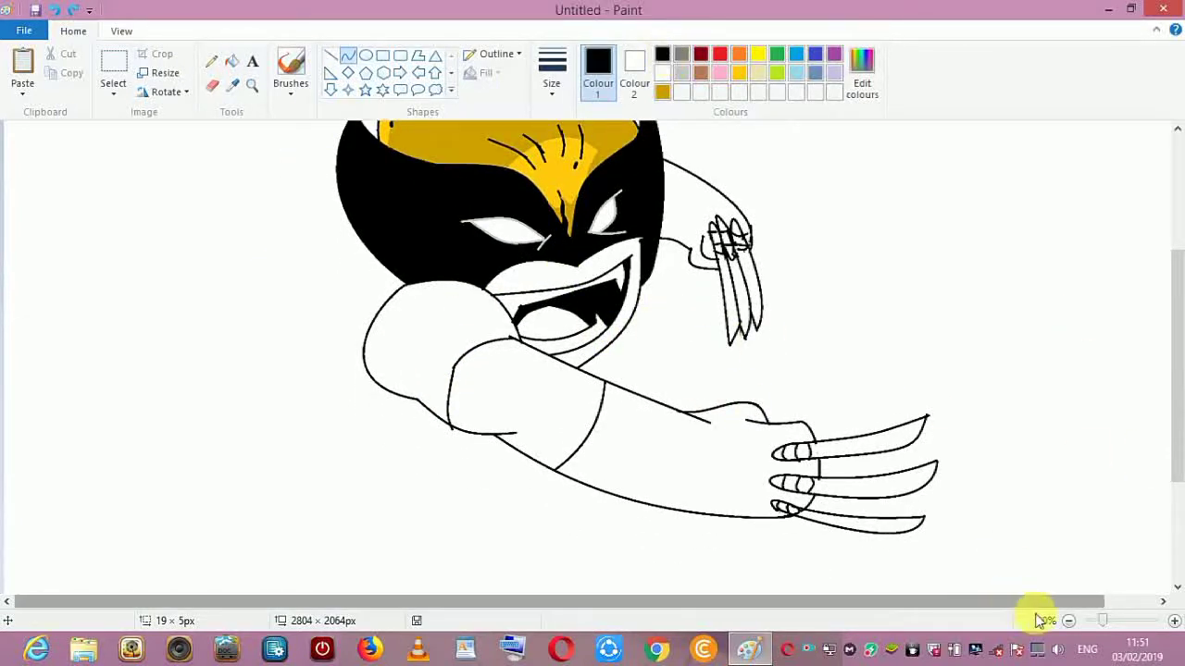
{"action": "left_click_drag", "start_coordinate": [369, 251], "coordinate": [387, 579]}
{"action": "left_click", "coordinate": [280, 299]}
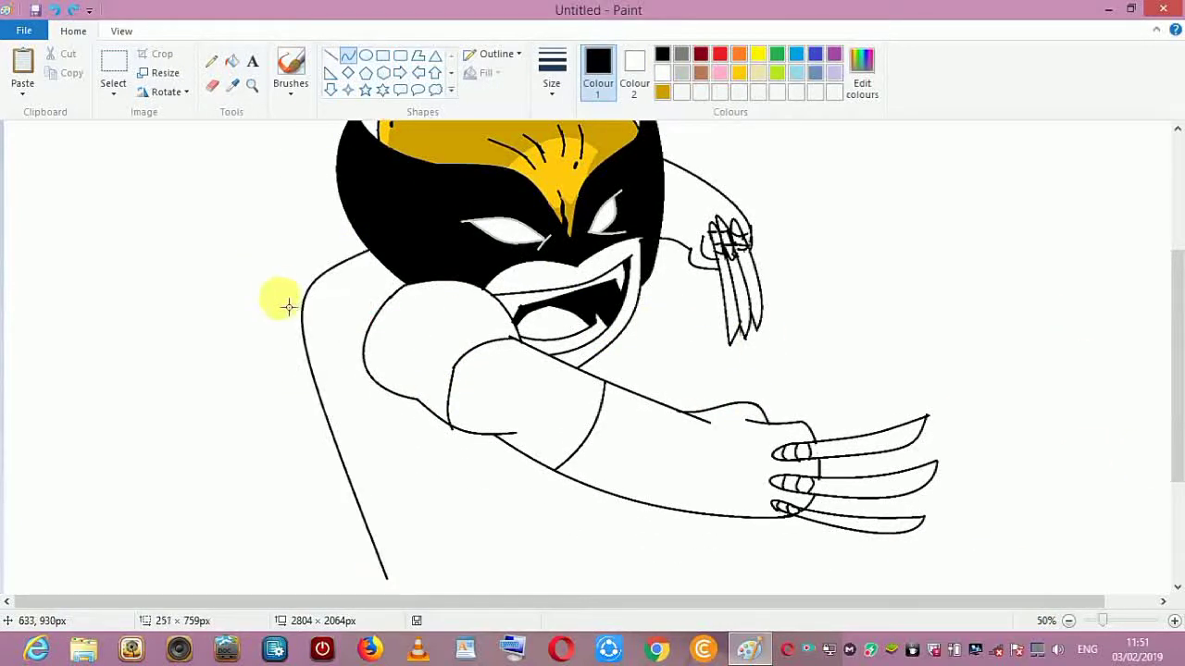
{"action": "mouse_move", "coordinate": [215, 412]}
{"action": "left_mouse_down"}
{"action": "mouse_move", "coordinate": [228, 438]}
{"action": "mouse_move", "coordinate": [289, 466]}
{"action": "left_mouse_up"}
- Extend the back line downward with a curve about 353 × 367 px
{"action": "left_click", "coordinate": [348, 56]}
{"action": "left_click_drag", "start_coordinate": [1177, 312], "coordinate": [1179, 411]}
{"action": "mouse_move", "coordinate": [383, 376]}
{"action": "left_mouse_down"}
{"action": "mouse_move", "coordinate": [529, 533]}
{"action": "mouse_move", "coordinate": [453, 484]}
{"action": "left_mouse_up"}
- Draw a bowed line about 425 × 187 px across the torso from the back to the underside of the front arm
{"action": "left_click_drag", "start_coordinate": [1177, 392], "coordinate": [1172, 331]}
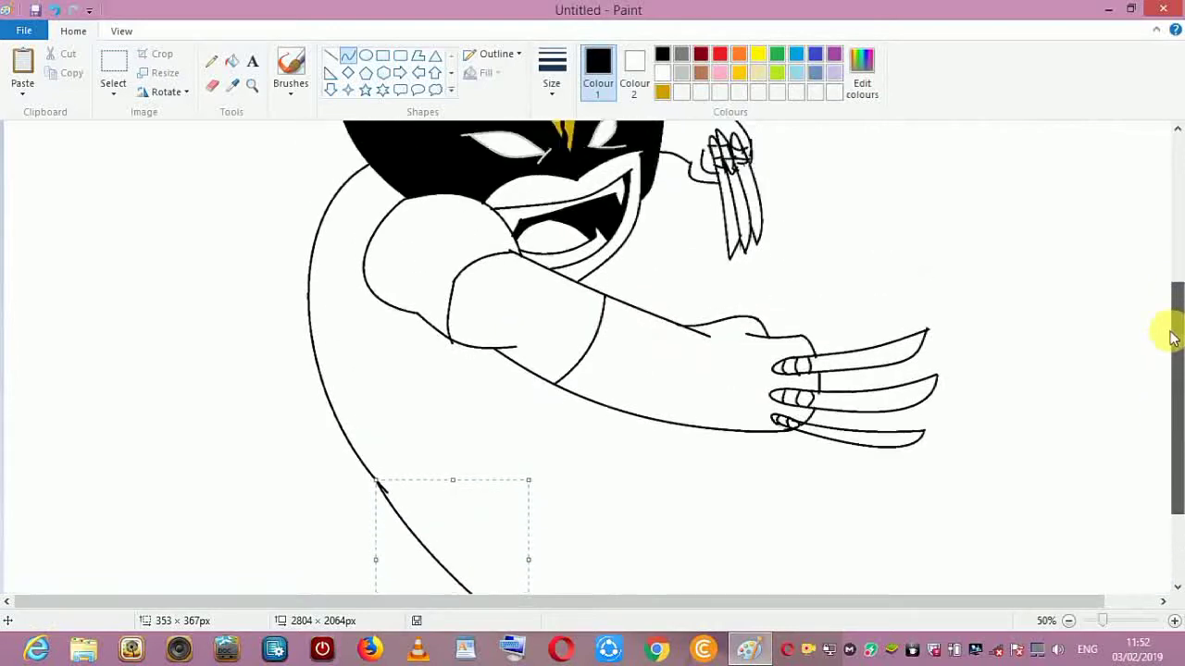
{"action": "left_click", "coordinate": [347, 56]}
{"action": "mouse_move", "coordinate": [359, 481]}
{"action": "left_mouse_down"}
{"action": "mouse_move", "coordinate": [497, 441]}
{"action": "mouse_move", "coordinate": [542, 398]}
{"action": "left_mouse_up"}
{"action": "left_click_drag", "start_coordinate": [463, 435], "coordinate": [449, 476]}
- Outline the hips with a curved waistline about 383 × 87 px and a front thigh curve about 121 × 153 px
{"action": "left_click", "coordinate": [347, 58]}
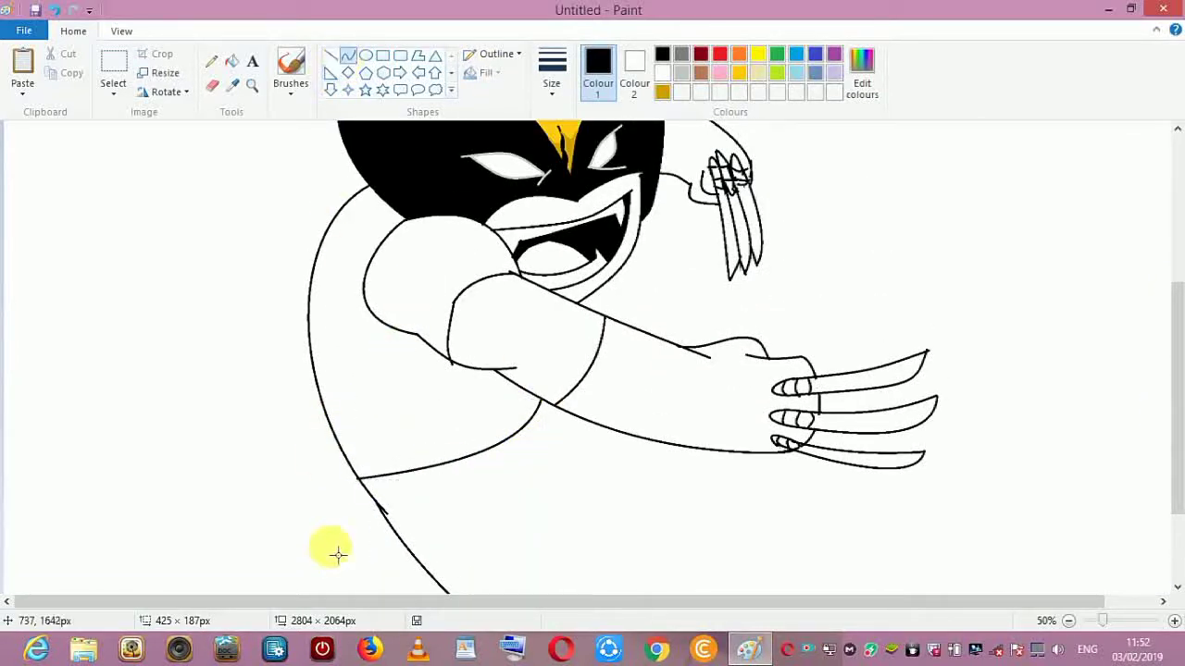
{"action": "left_click_drag", "start_coordinate": [405, 548], "coordinate": [493, 544]}
{"action": "left_click", "coordinate": [350, 59]}
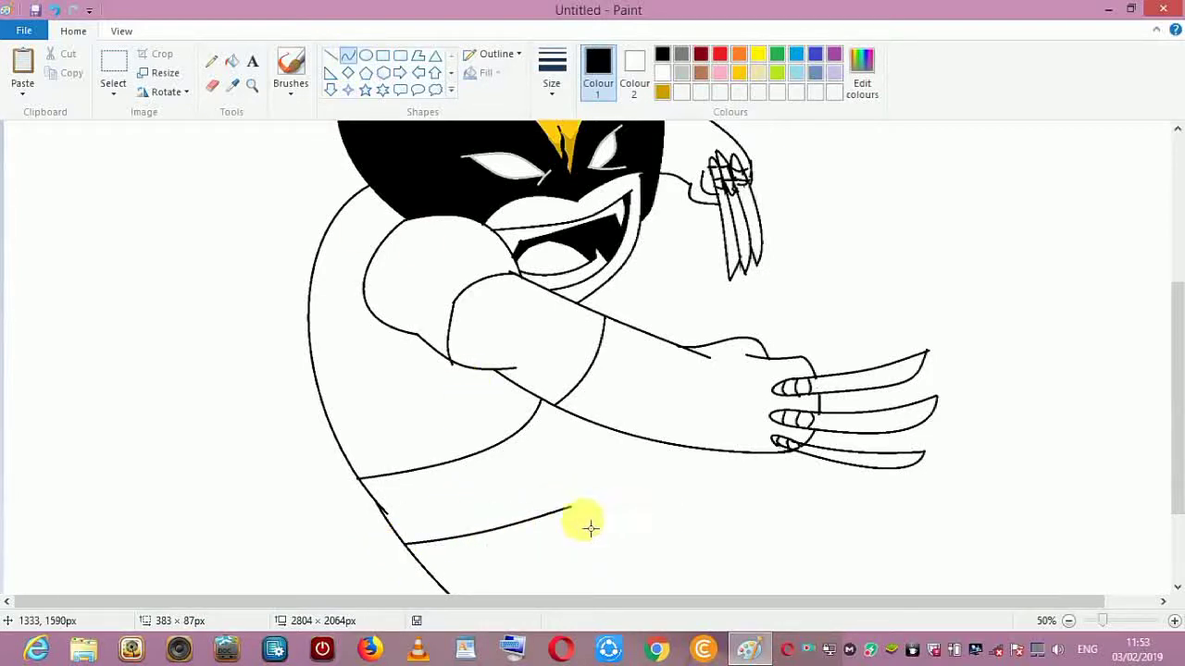
{"action": "left_click_drag", "start_coordinate": [572, 507], "coordinate": [625, 572]}
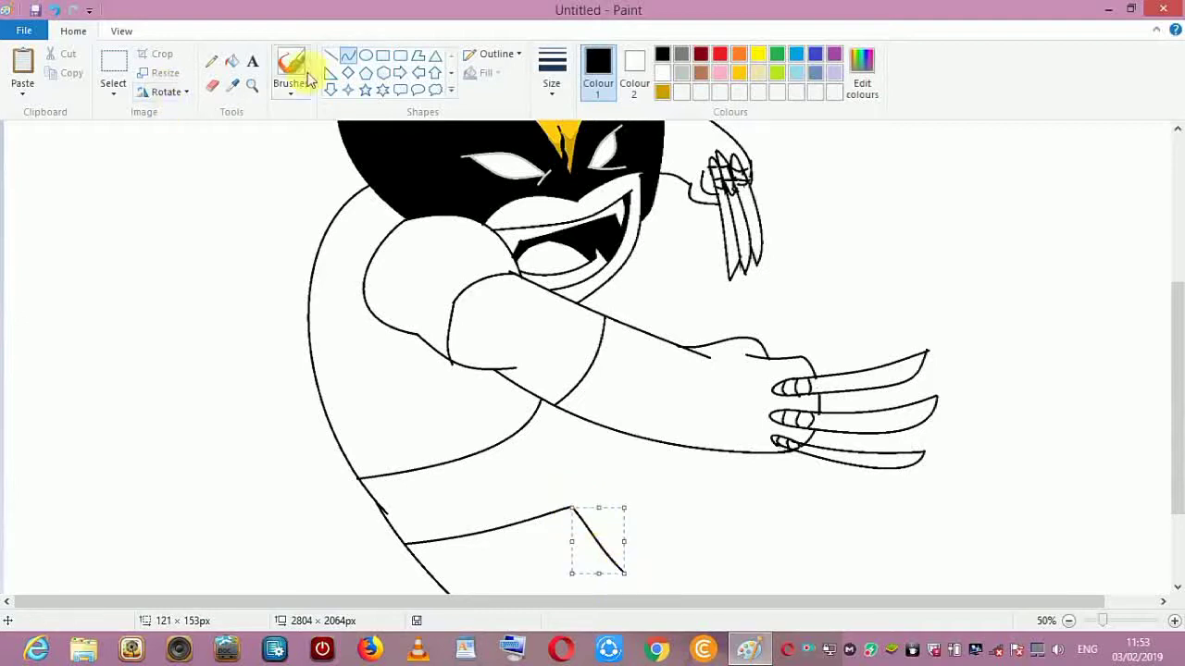
{"action": "left_click", "coordinate": [586, 519]}
- Draw the belly's front edge about 35 × 225 px and a second bowed line across the torso just below the first
{"action": "mouse_move", "coordinate": [579, 514]}
{"action": "left_mouse_down"}
{"action": "mouse_move", "coordinate": [600, 452]}
{"action": "mouse_move", "coordinate": [582, 418]}
{"action": "mouse_move", "coordinate": [600, 486]}
{"action": "mouse_move", "coordinate": [596, 440]}
{"action": "left_mouse_up"}
{"action": "left_click", "coordinate": [348, 59]}
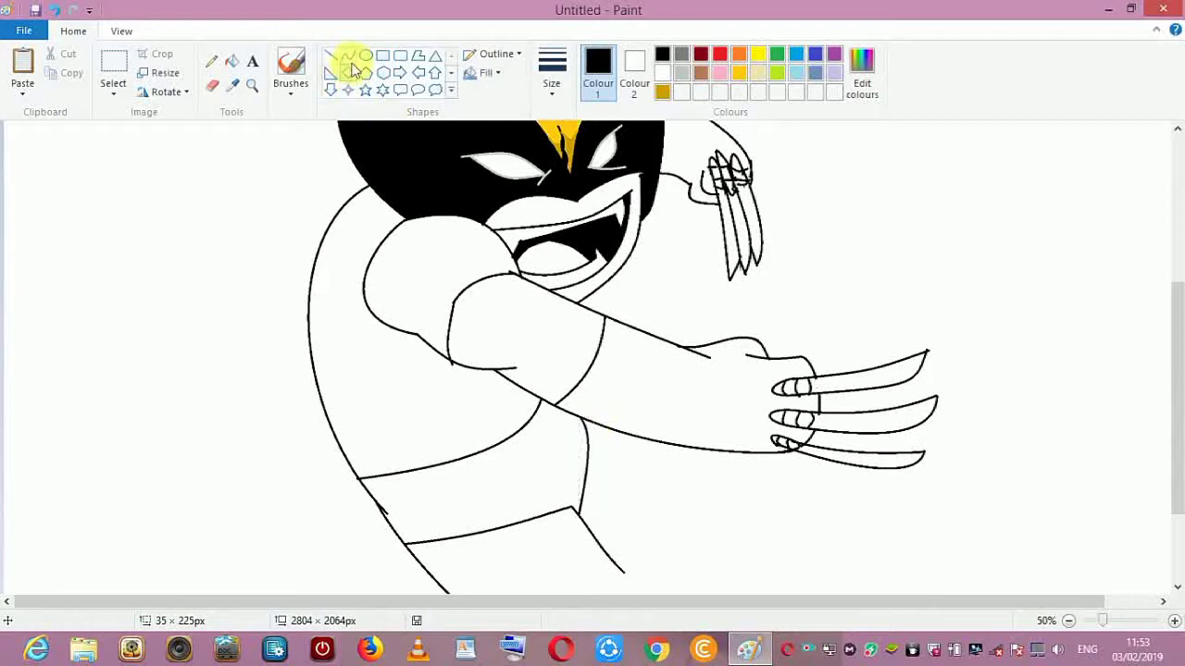
{"action": "mouse_move", "coordinate": [374, 498]}
{"action": "left_mouse_down"}
{"action": "mouse_move", "coordinate": [492, 484]}
{"action": "mouse_move", "coordinate": [575, 414]}
{"action": "left_mouse_up"}
{"action": "mouse_move", "coordinate": [503, 456]}
{"action": "left_mouse_down"}
{"action": "mouse_move", "coordinate": [497, 476]}
{"action": "mouse_move", "coordinate": [546, 464]}
{"action": "left_mouse_up"}
- Draw small pointed shapes in the torso band near the front arm with short curves, including ones about 47 × 59 px and 57 × 55 px
{"action": "left_click", "coordinate": [331, 55]}
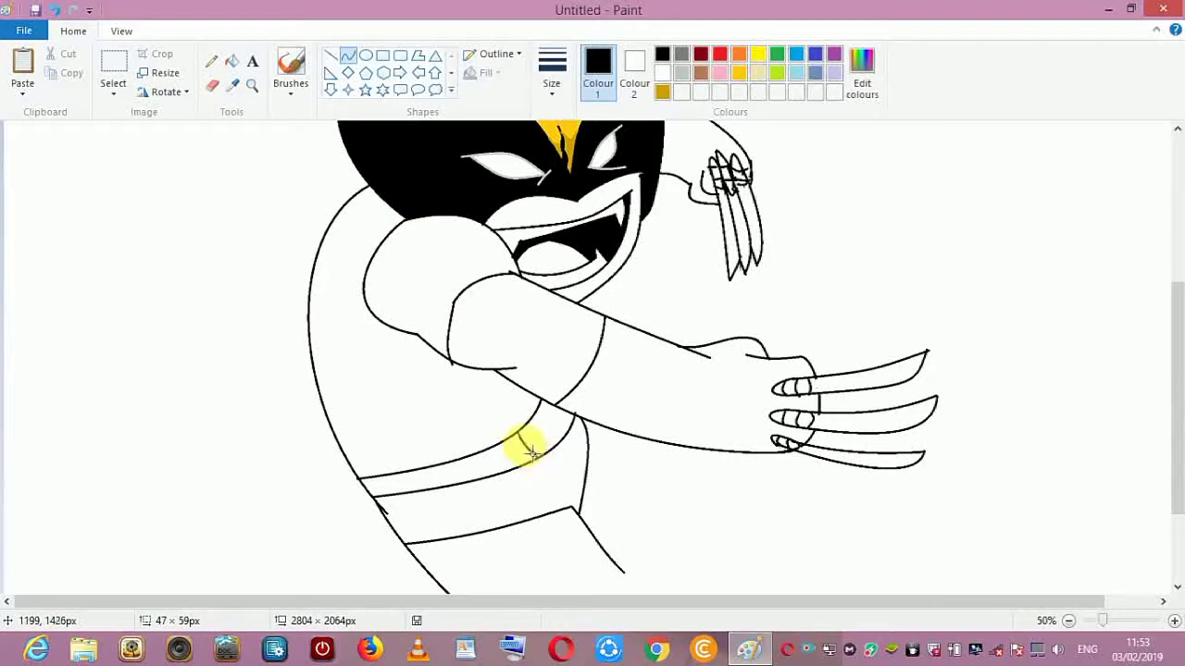
{"action": "left_click", "coordinate": [366, 72]}
{"action": "left_click", "coordinate": [348, 56]}
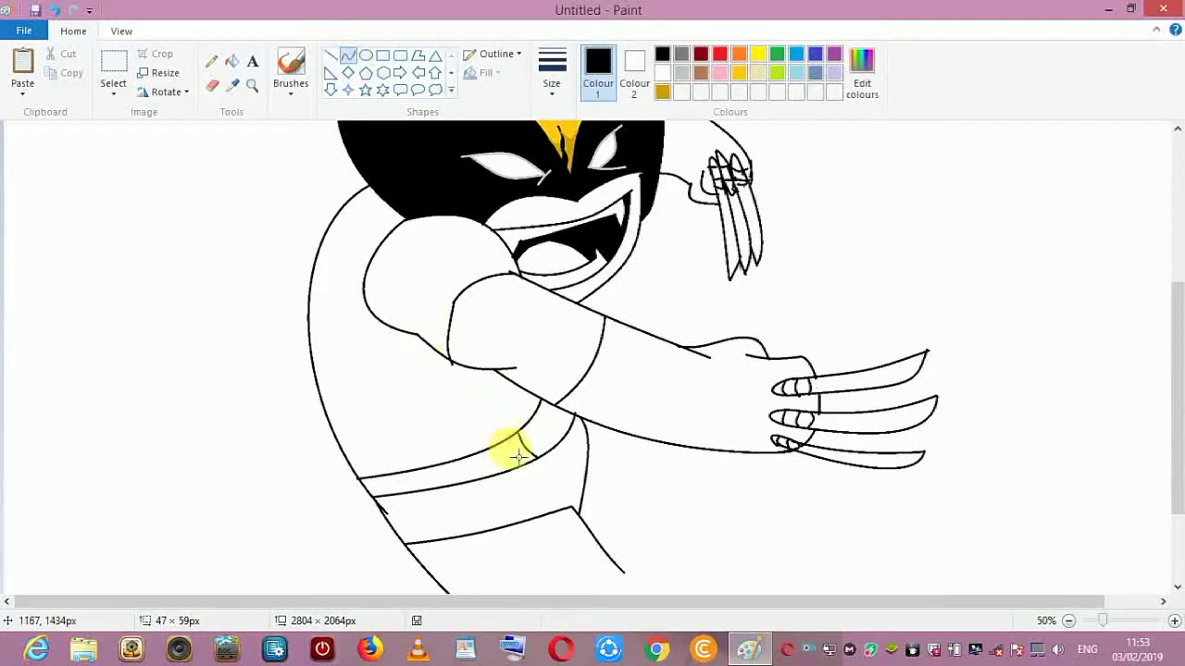
{"action": "left_click_drag", "start_coordinate": [549, 439], "coordinate": [557, 438]}
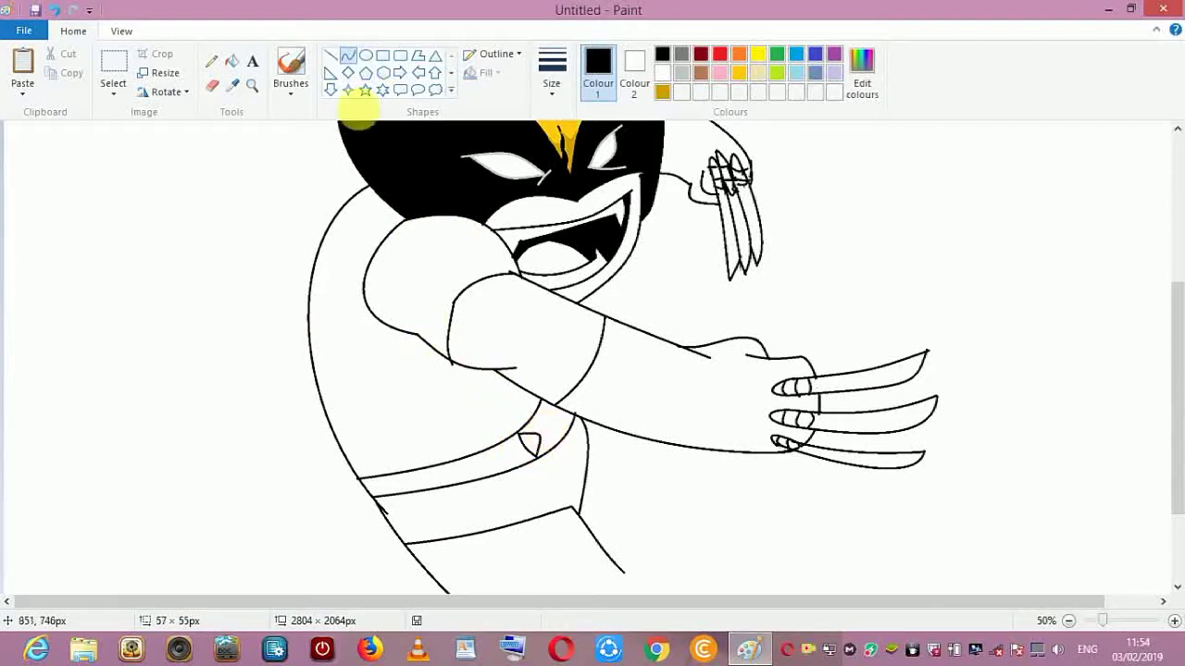
{"action": "left_click", "coordinate": [349, 57]}
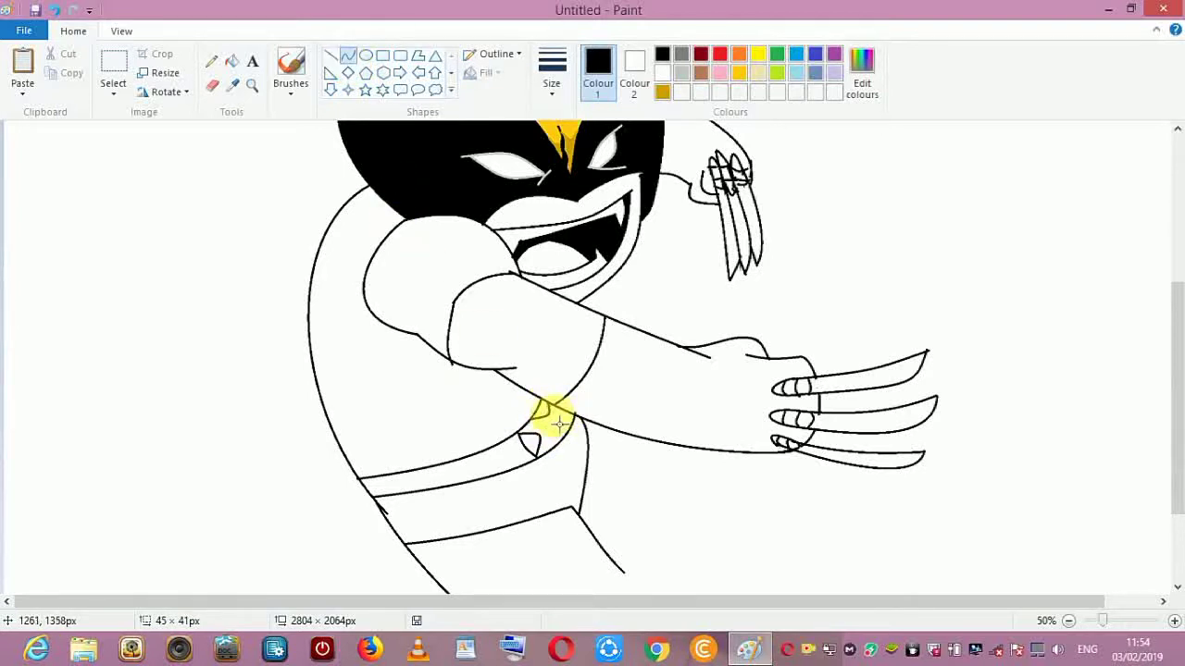
{"action": "left_click", "coordinate": [54, 10]}
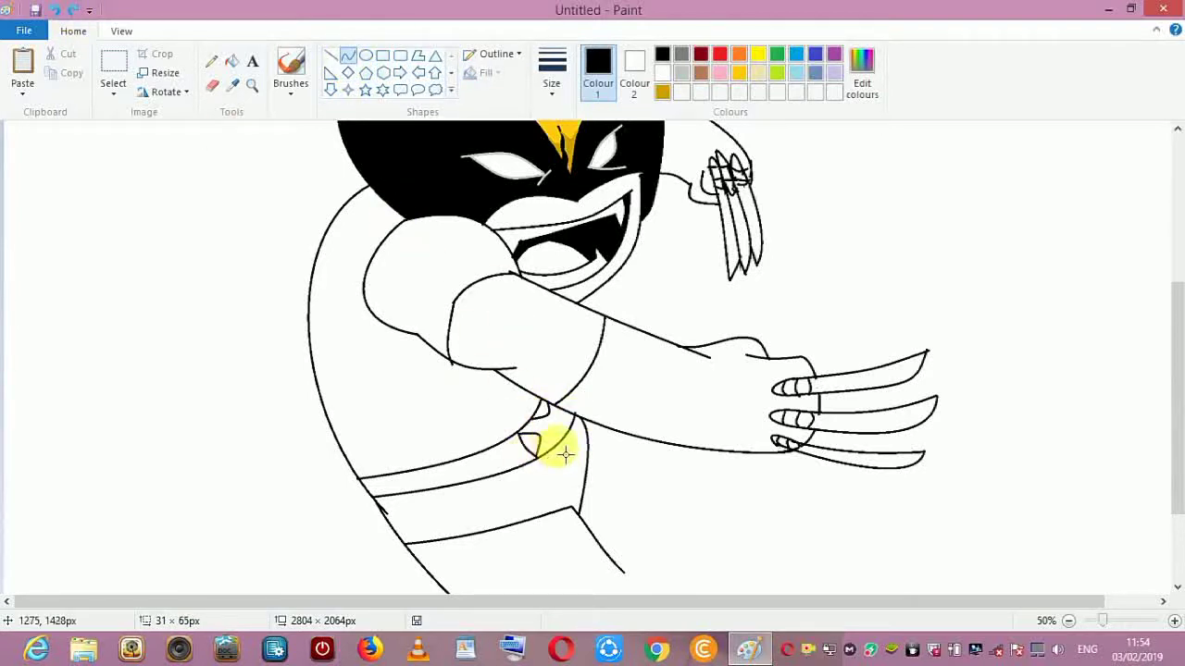
- Fill the three small shapes in the torso band near the front arm with black
{"action": "left_click", "coordinate": [529, 439]}
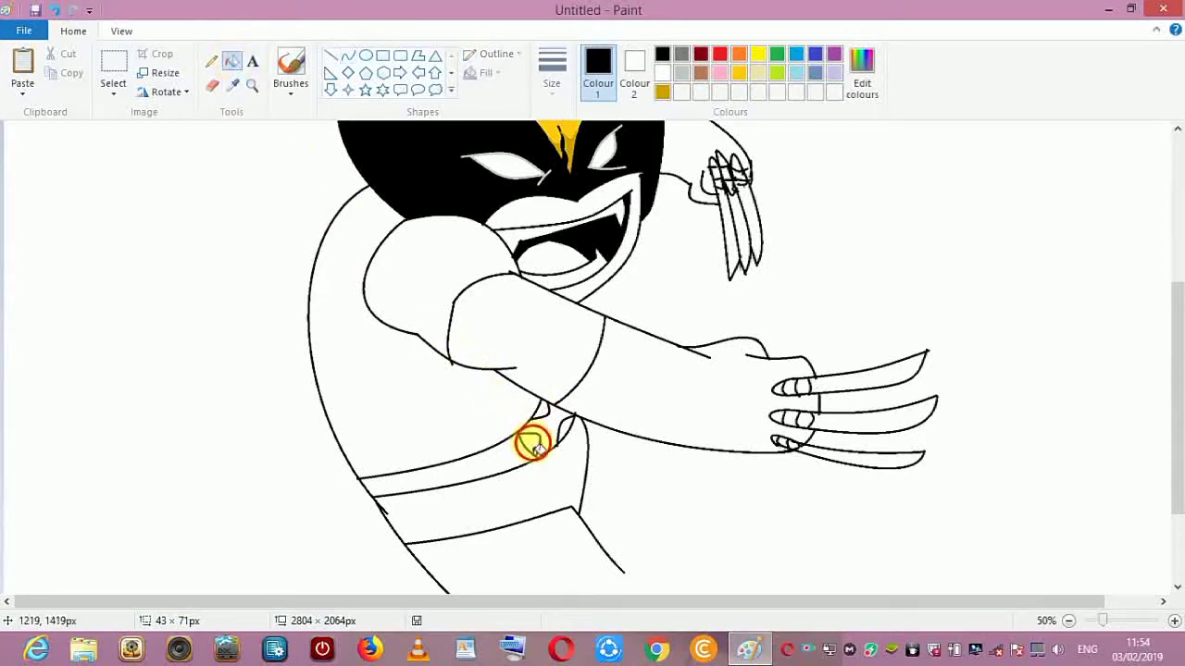
{"action": "left_click", "coordinate": [545, 412]}
{"action": "left_click", "coordinate": [561, 429]}
- Close off the thigh with a curved lower edge, a front line about 77 × 117 px and a knee line about 51 × 163 px
{"action": "scroll", "coordinate": [1165, 490], "scroll_direction": "down", "scroll_amount": 3}
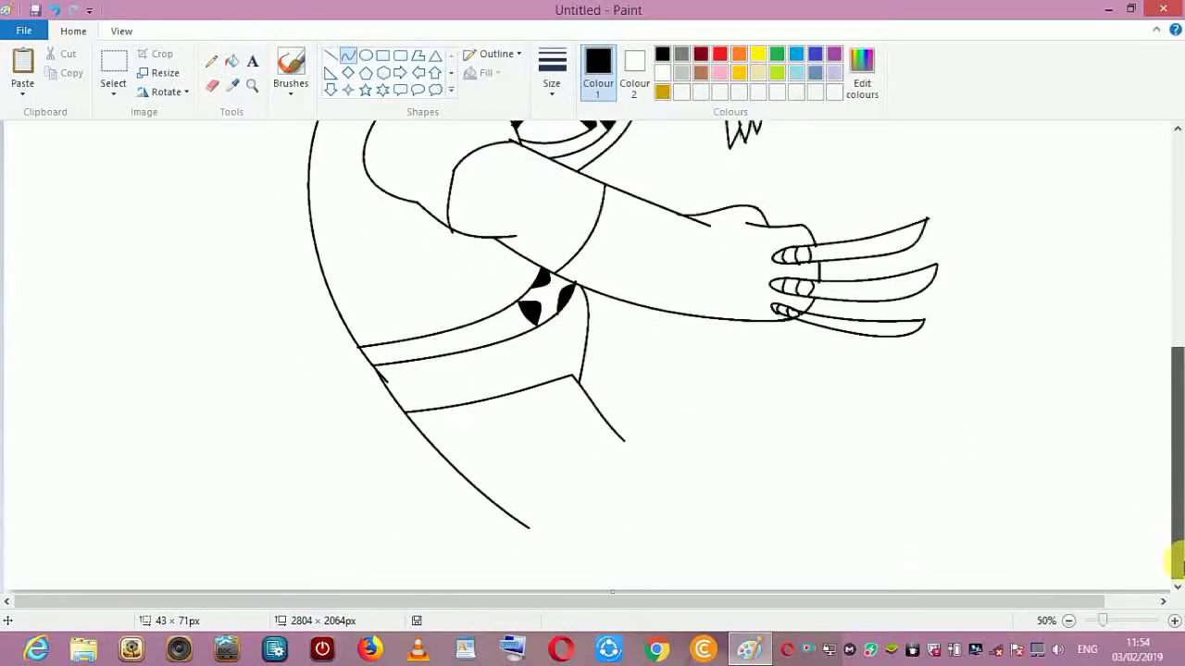
{"action": "left_click_drag", "start_coordinate": [499, 523], "coordinate": [636, 532]}
{"action": "left_click", "coordinate": [330, 55]}
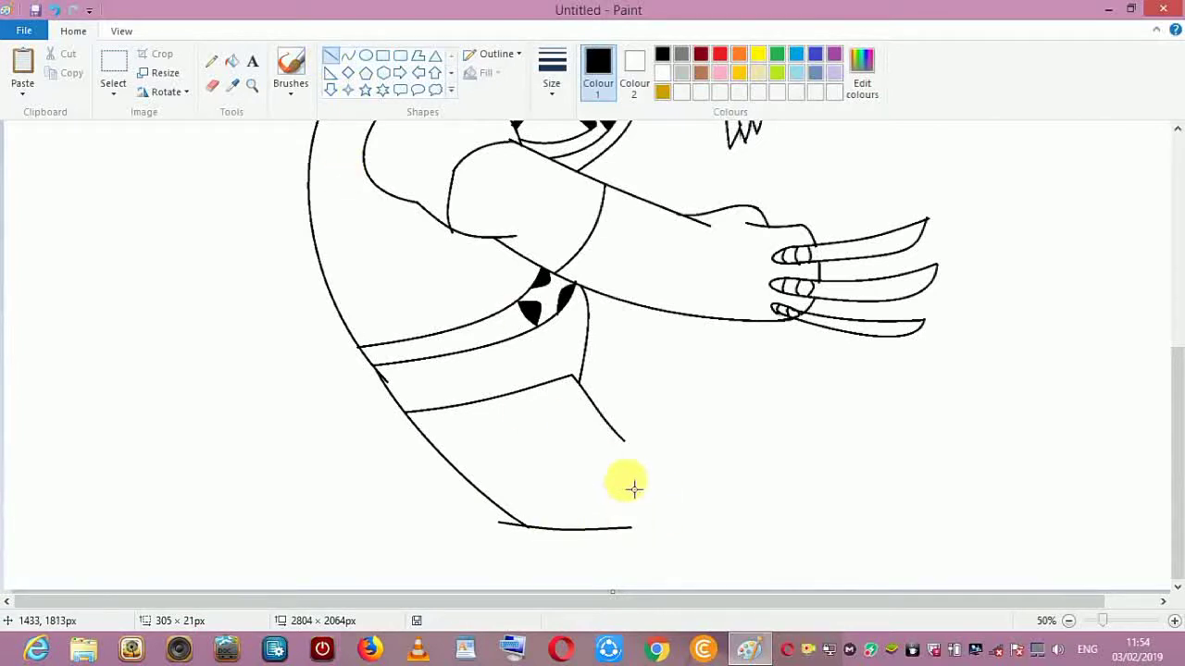
{"action": "left_click_drag", "start_coordinate": [618, 436], "coordinate": [648, 481]}
{"action": "left_click", "coordinate": [331, 56]}
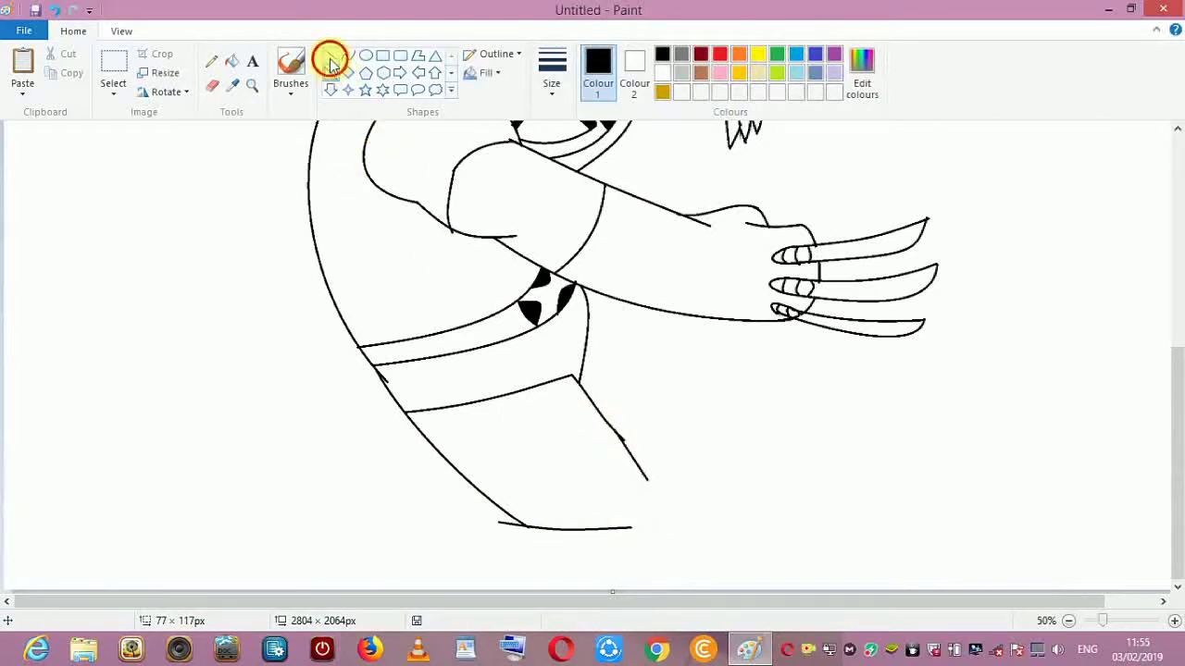
{"action": "mouse_move", "coordinate": [632, 528]}
{"action": "left_mouse_down"}
{"action": "mouse_move", "coordinate": [660, 475]}
{"action": "mouse_move", "coordinate": [653, 458]}
{"action": "left_mouse_up"}
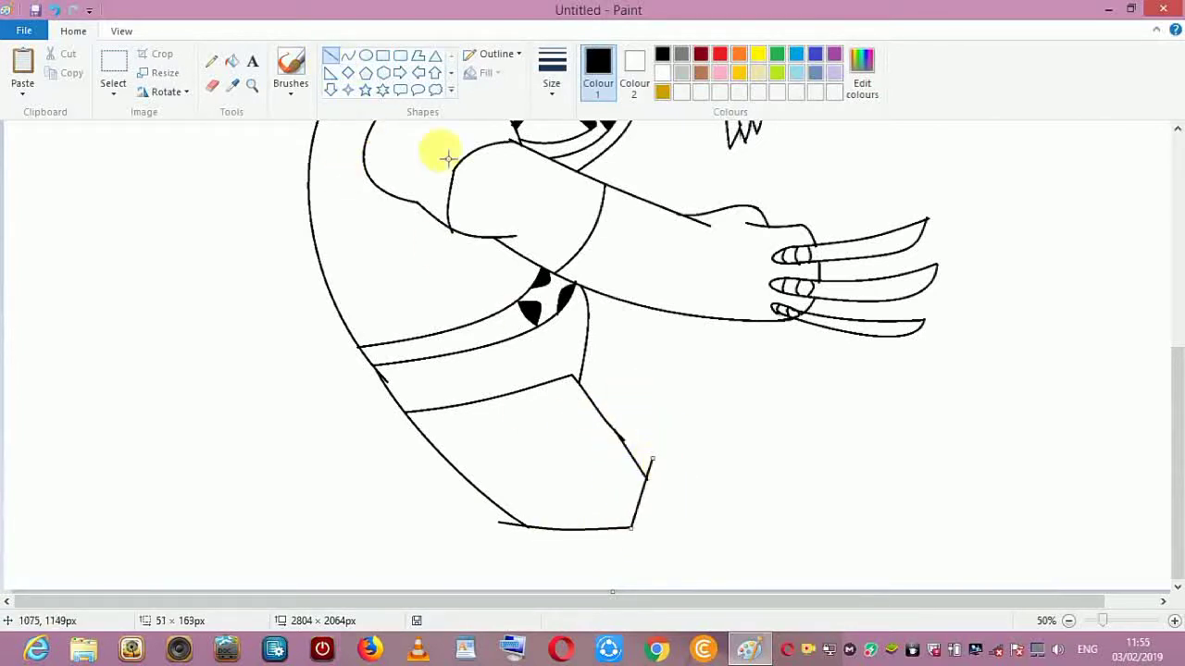
- Draw the far leg's upper edge below the front arm with a bulging curve, a zigzag and a curve about 169 × 33 px to the belly
{"action": "left_click", "coordinate": [347, 55]}
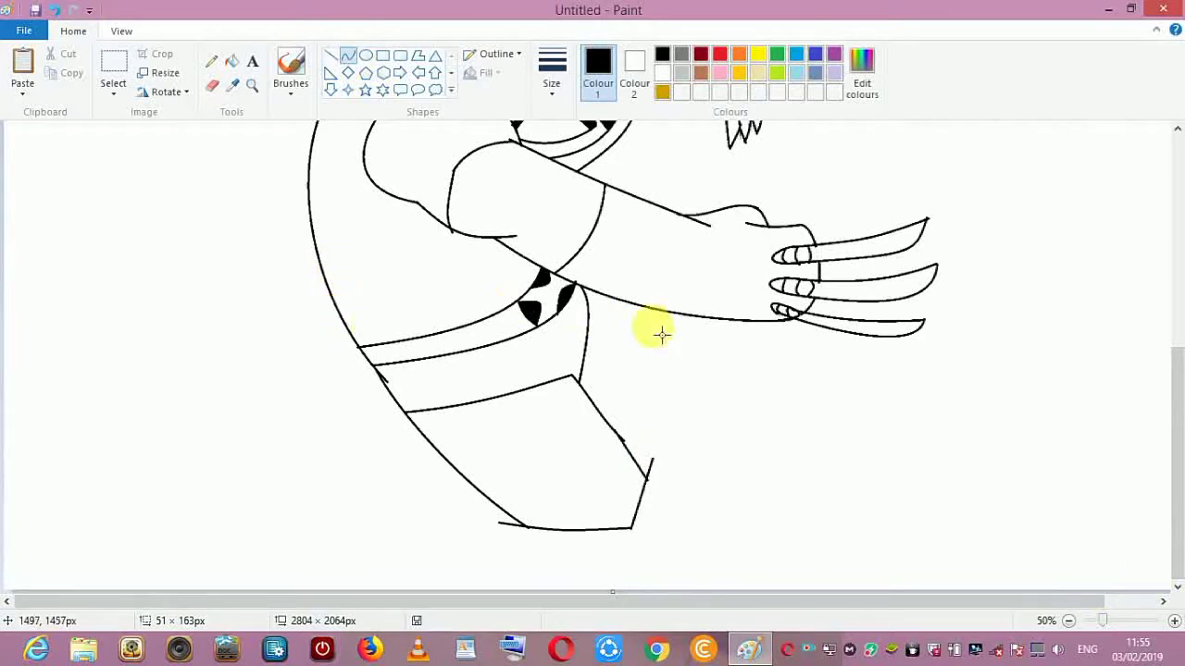
{"action": "left_click_drag", "start_coordinate": [689, 315], "coordinate": [686, 370]}
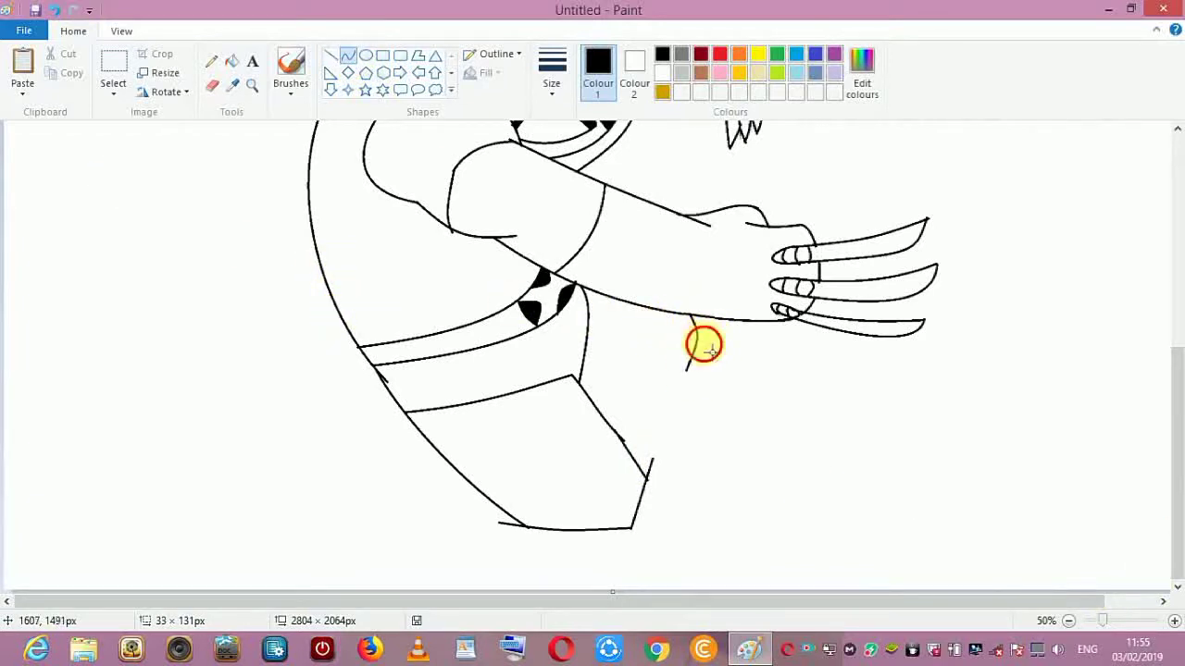
{"action": "left_click", "coordinate": [730, 347]}
{"action": "left_click", "coordinate": [347, 56]}
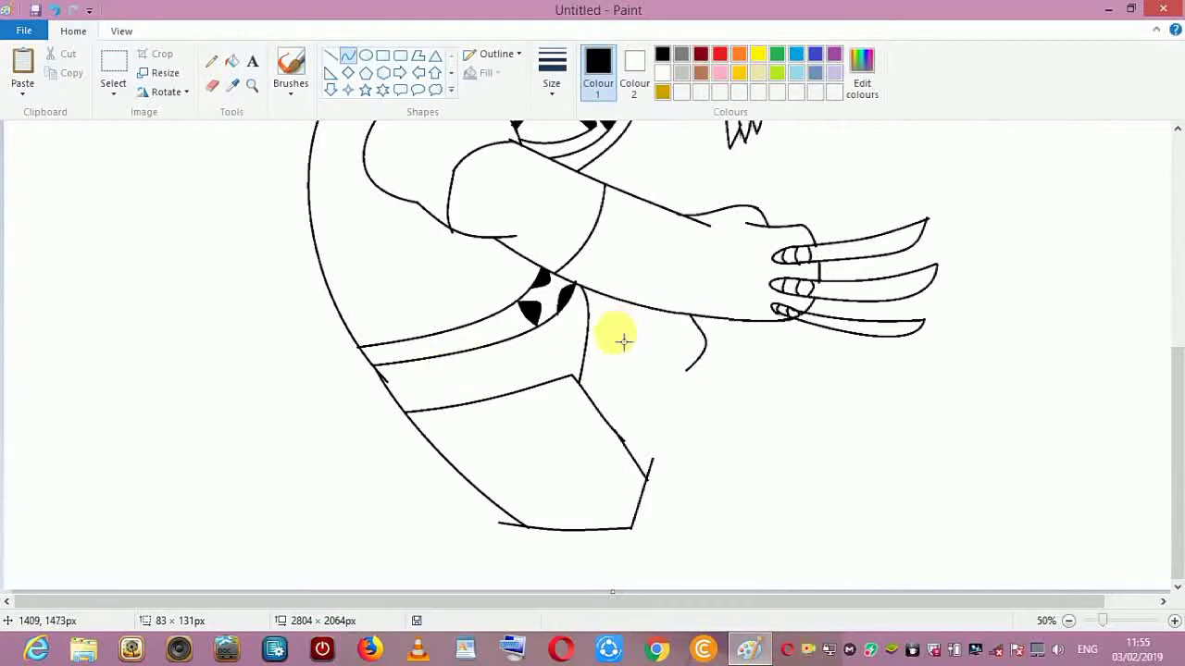
{"action": "left_click_drag", "start_coordinate": [687, 370], "coordinate": [684, 342]}
{"action": "left_click", "coordinate": [331, 56]}
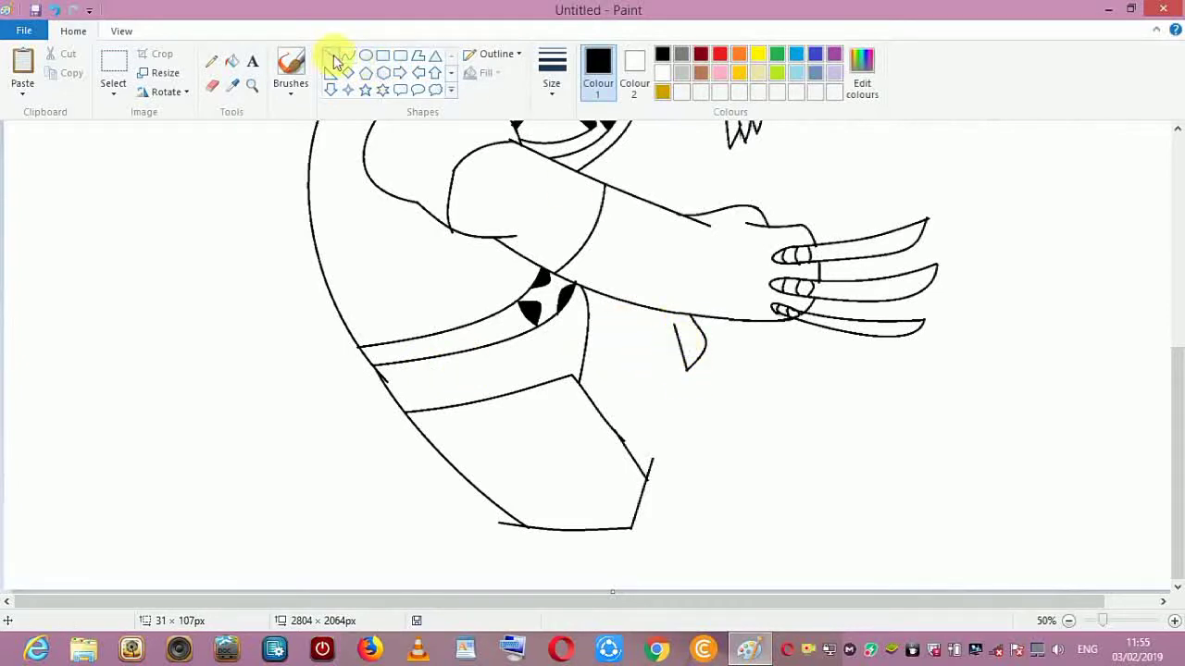
{"action": "left_click", "coordinate": [347, 56]}
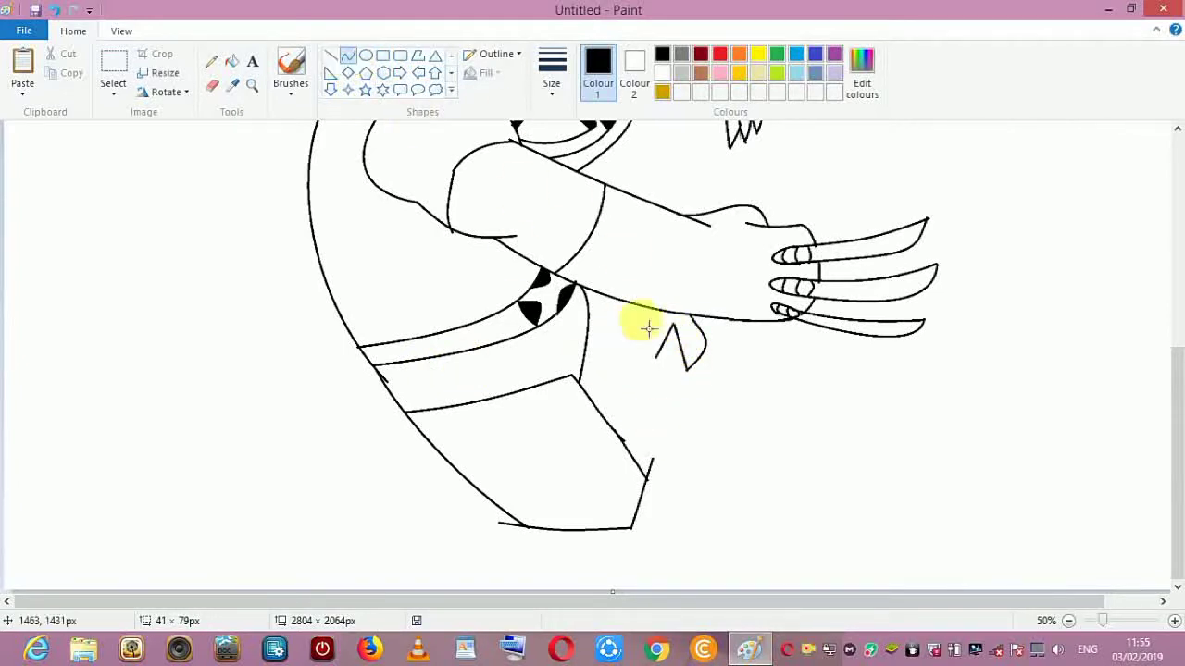
{"action": "left_click_drag", "start_coordinate": [657, 357], "coordinate": [633, 356]}
{"action": "left_click", "coordinate": [349, 57]}
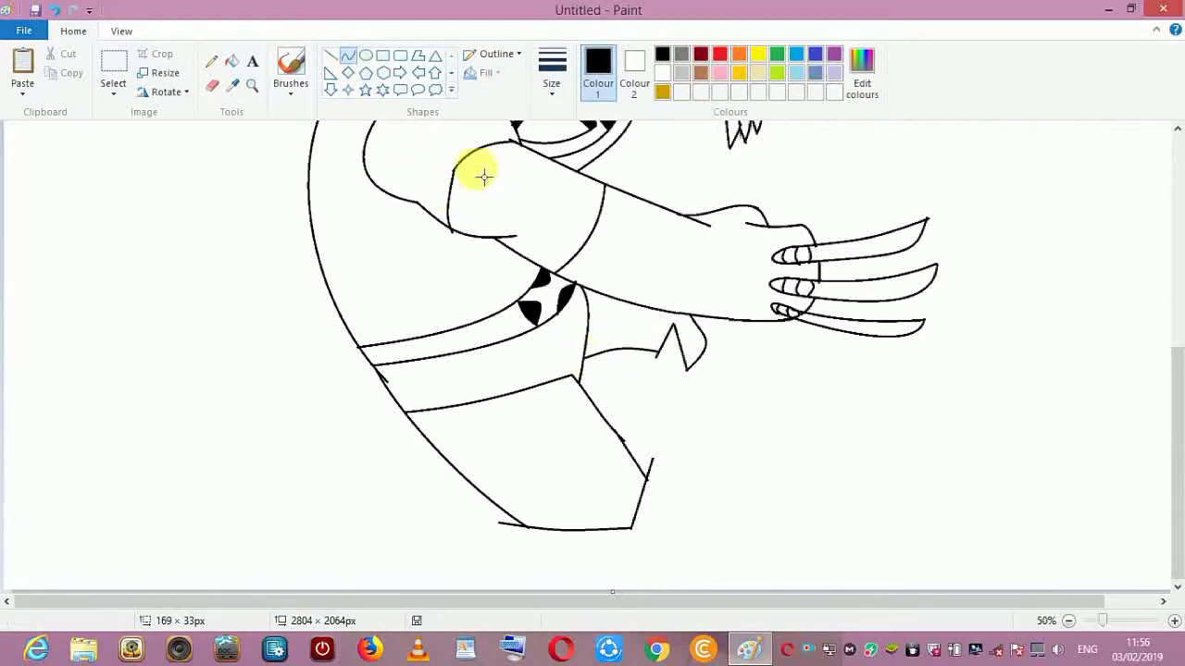
- Draw the far leg's lower outline with a curve about 77 × 137 px, curves back to the thigh and a small end curve about 21 × 59 px
{"action": "mouse_move", "coordinate": [723, 329]}
{"action": "left_mouse_down"}
{"action": "mouse_move", "coordinate": [713, 420]}
{"action": "mouse_move", "coordinate": [692, 387]}
{"action": "mouse_move", "coordinate": [725, 348]}
{"action": "left_mouse_up"}
{"action": "left_click", "coordinate": [720, 356]}
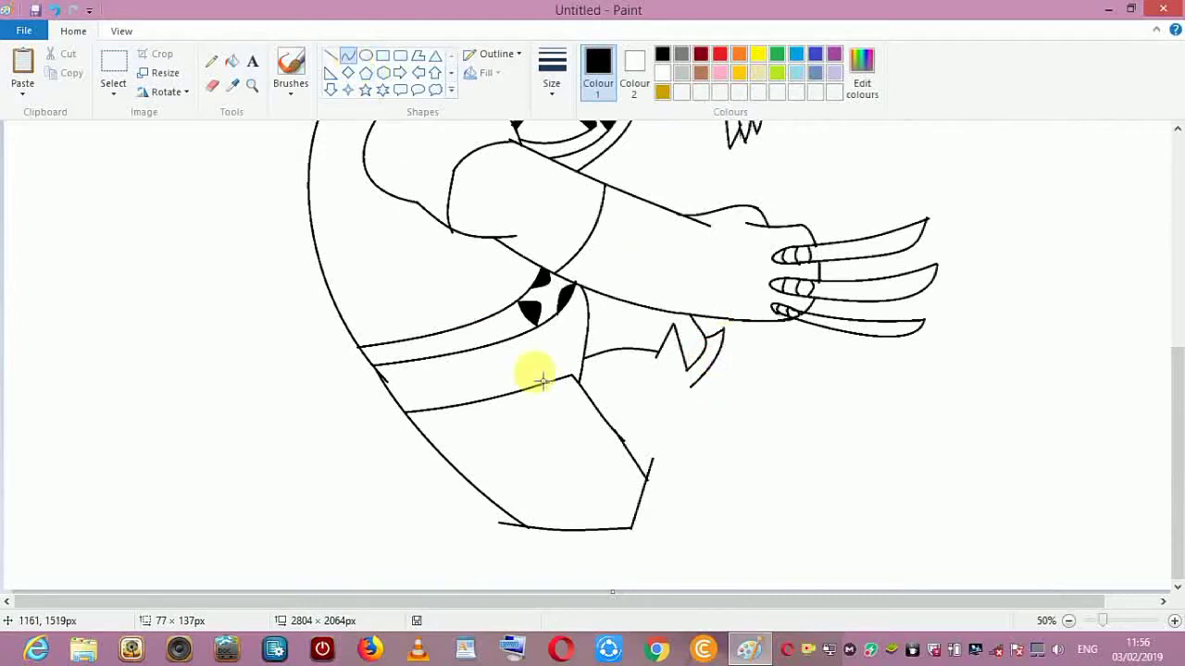
{"action": "mouse_move", "coordinate": [603, 399]}
{"action": "left_mouse_down"}
{"action": "mouse_move", "coordinate": [703, 381]}
{"action": "mouse_move", "coordinate": [645, 435]}
{"action": "mouse_move", "coordinate": [676, 445]}
{"action": "mouse_move", "coordinate": [664, 431]}
{"action": "left_mouse_up"}
{"action": "left_click", "coordinate": [349, 59]}
{"action": "left_click_drag", "start_coordinate": [641, 426], "coordinate": [666, 418]}
{"action": "left_click", "coordinate": [642, 434]}
{"action": "left_click", "coordinate": [376, 74]}
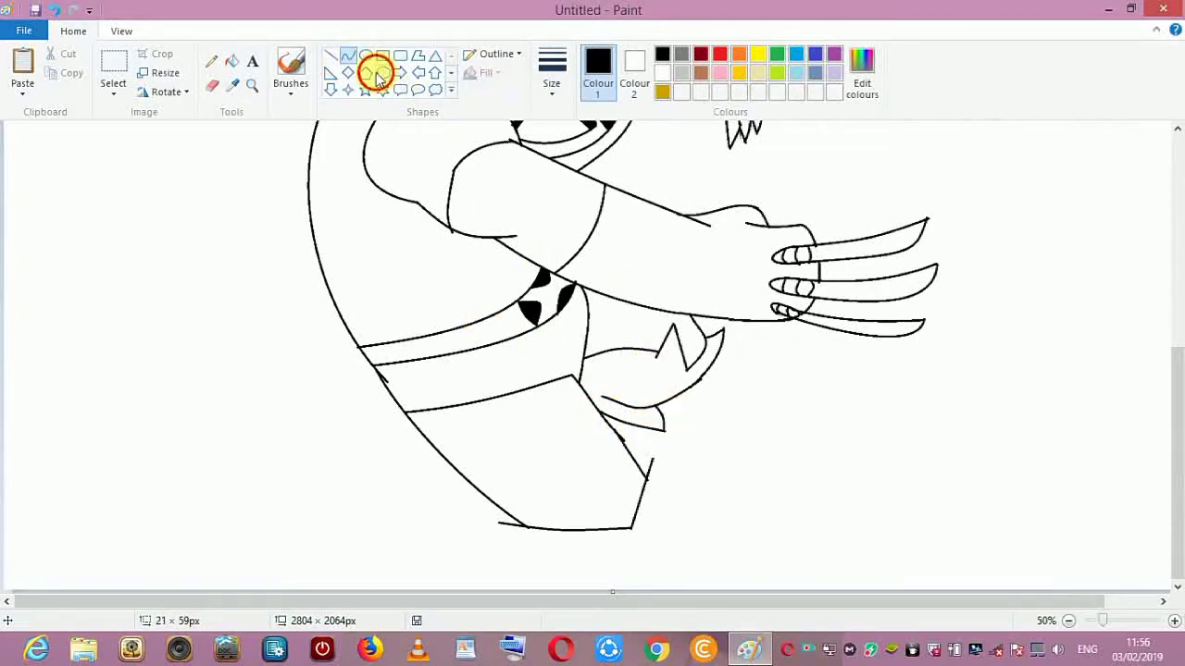
- Extend the canvas to 2804 × 2176 px and move the whole figure up on it
{"action": "left_click", "coordinate": [1084, 622]}
{"action": "left_click_drag", "start_coordinate": [321, 602], "coordinate": [324, 606]}
{"action": "left_click", "coordinate": [113, 67]}
{"action": "mouse_move", "coordinate": [91, 148]}
{"action": "left_mouse_down"}
{"action": "mouse_move", "coordinate": [674, 645]}
{"action": "mouse_move", "coordinate": [506, 565]}
{"action": "left_mouse_up"}
{"action": "left_click_drag", "start_coordinate": [431, 524], "coordinate": [425, 466]}
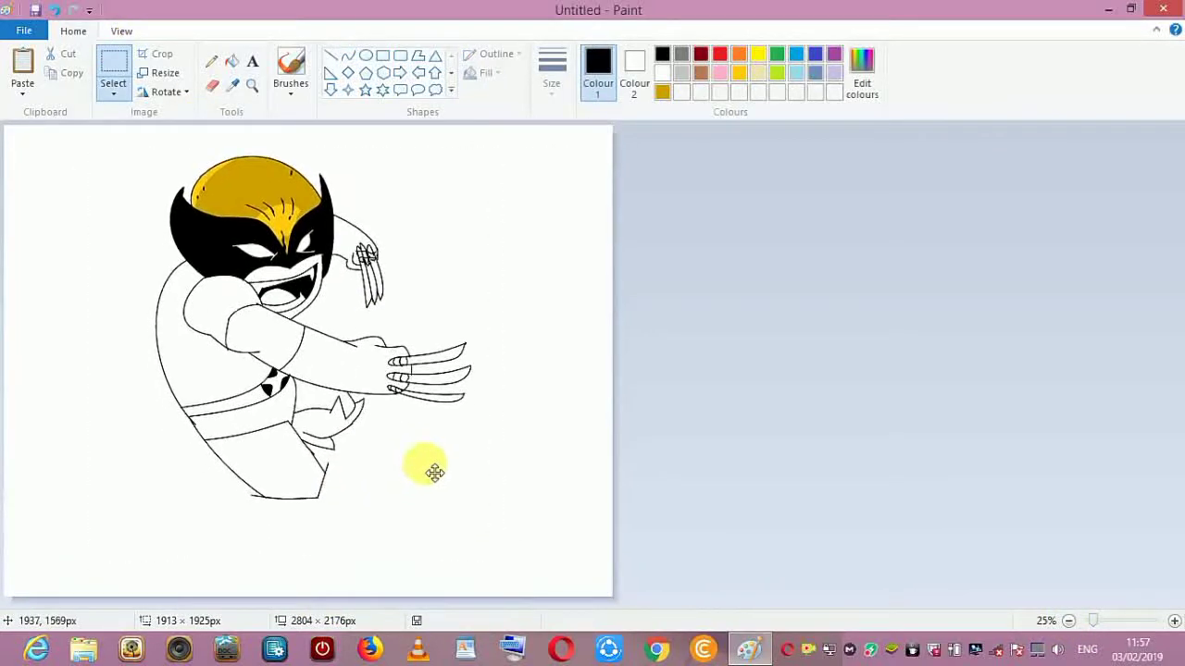
- Outline the front boot's flared cuff below the thigh with short edges about 77 × 3 px and 19 × 61 px and long back and front curves
{"action": "left_click", "coordinate": [347, 55]}
{"action": "left_click", "coordinate": [1174, 621]}
{"action": "left_click_drag", "start_coordinate": [1175, 370], "coordinate": [1177, 550]}
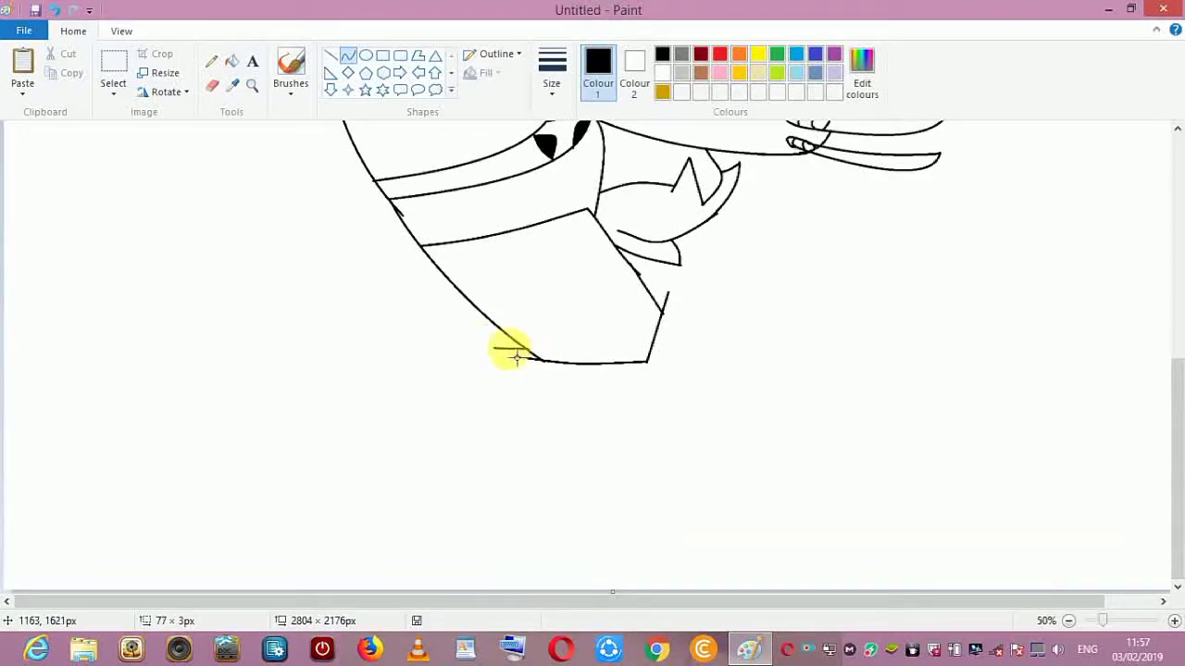
{"action": "left_click", "coordinate": [349, 58]}
{"action": "left_click_drag", "start_coordinate": [497, 352], "coordinate": [571, 438]}
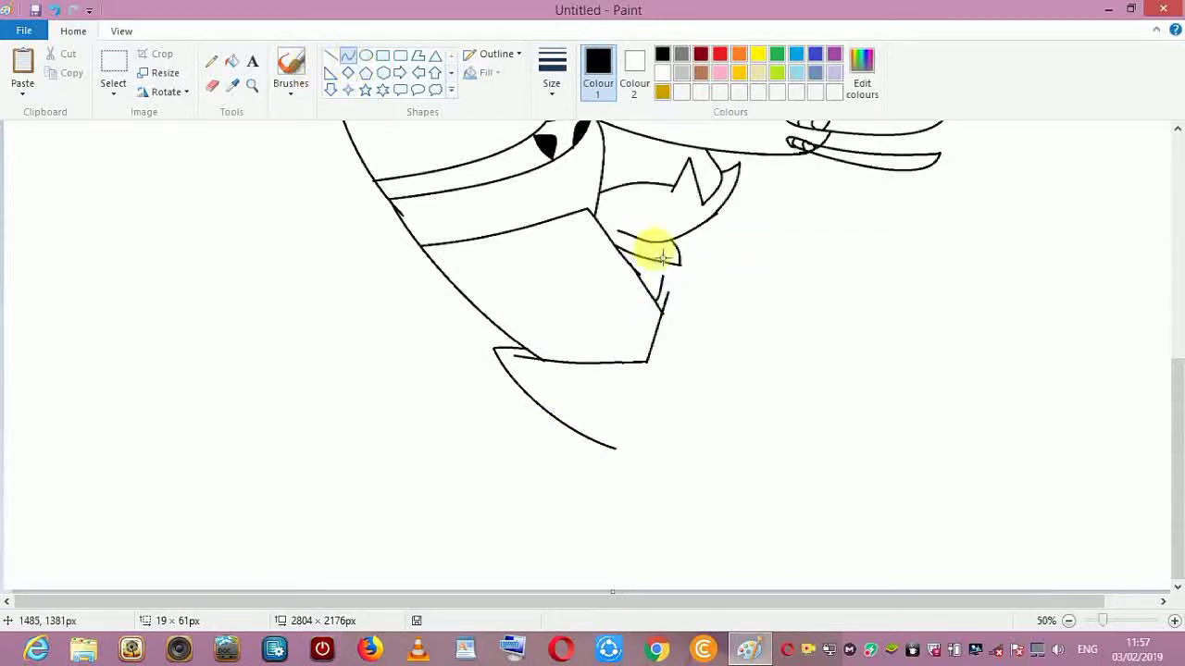
{"action": "mouse_move", "coordinate": [663, 276]}
{"action": "left_mouse_down"}
{"action": "mouse_move", "coordinate": [695, 430]}
{"action": "mouse_move", "coordinate": [702, 421]}
{"action": "left_mouse_up"}
{"action": "mouse_move", "coordinate": [674, 315]}
{"action": "left_mouse_down"}
{"action": "mouse_move", "coordinate": [681, 295]}
{"action": "mouse_move", "coordinate": [700, 335]}
{"action": "left_mouse_up"}
- Draw the lower boot with a back curve about 231 × 205 px, a front curve about 111 × 299 px and short lines meeting at the toe
{"action": "left_click", "coordinate": [347, 56]}
{"action": "left_click_drag", "start_coordinate": [615, 453], "coordinate": [711, 539]}
{"action": "mouse_move", "coordinate": [662, 499]}
{"action": "left_mouse_down"}
{"action": "mouse_move", "coordinate": [640, 513]}
{"action": "mouse_move", "coordinate": [670, 530]}
{"action": "left_mouse_up"}
{"action": "left_click", "coordinate": [347, 58]}
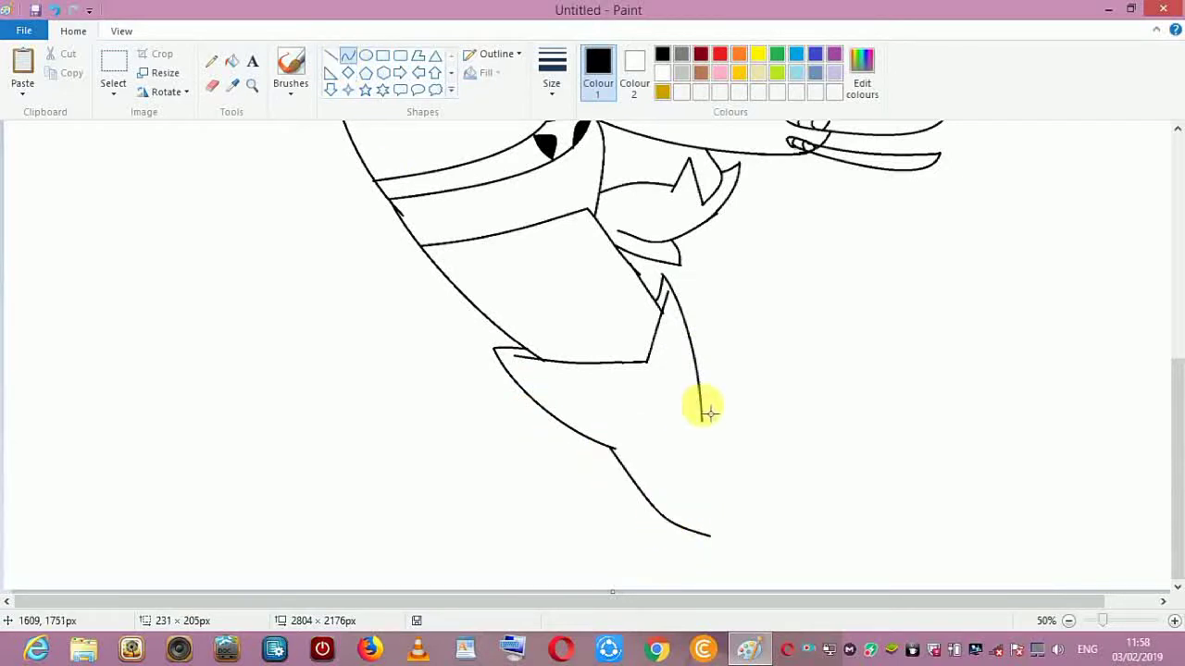
{"action": "mouse_move", "coordinate": [705, 409]}
{"action": "left_mouse_down"}
{"action": "mouse_move", "coordinate": [729, 542]}
{"action": "mouse_move", "coordinate": [739, 537]}
{"action": "left_mouse_up"}
{"action": "mouse_move", "coordinate": [729, 472]}
{"action": "left_mouse_down"}
{"action": "mouse_move", "coordinate": [756, 432]}
{"action": "mouse_move", "coordinate": [758, 493]}
{"action": "left_mouse_up"}
{"action": "left_click", "coordinate": [330, 58]}
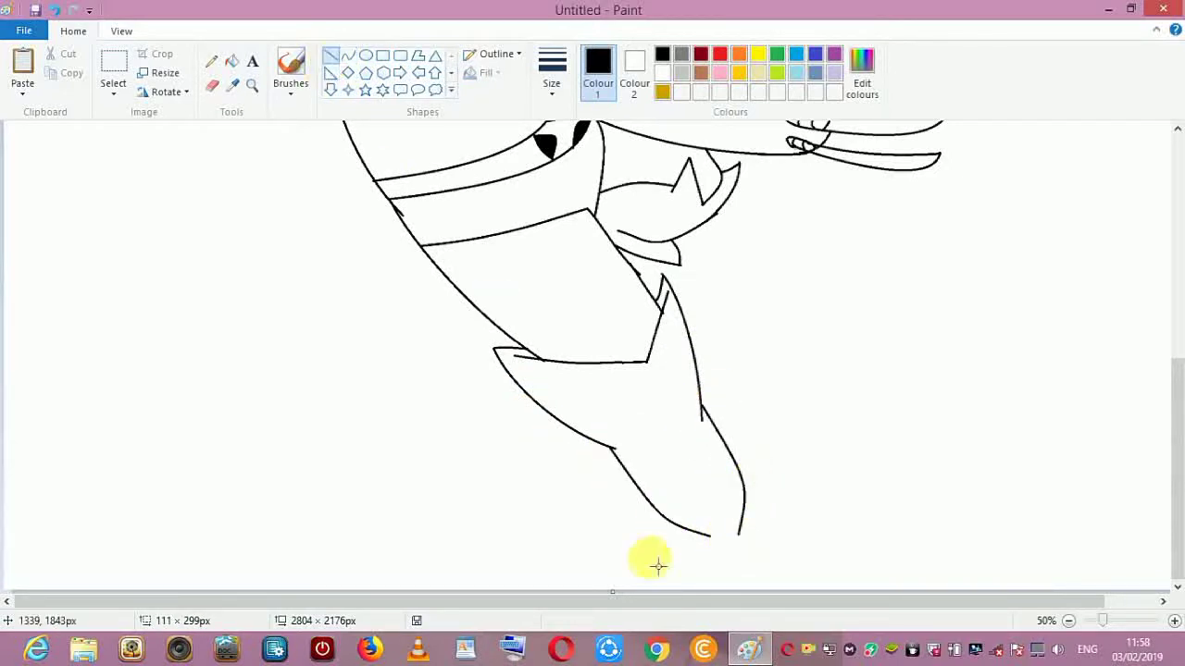
{"action": "left_click_drag", "start_coordinate": [701, 537], "coordinate": [736, 545]}
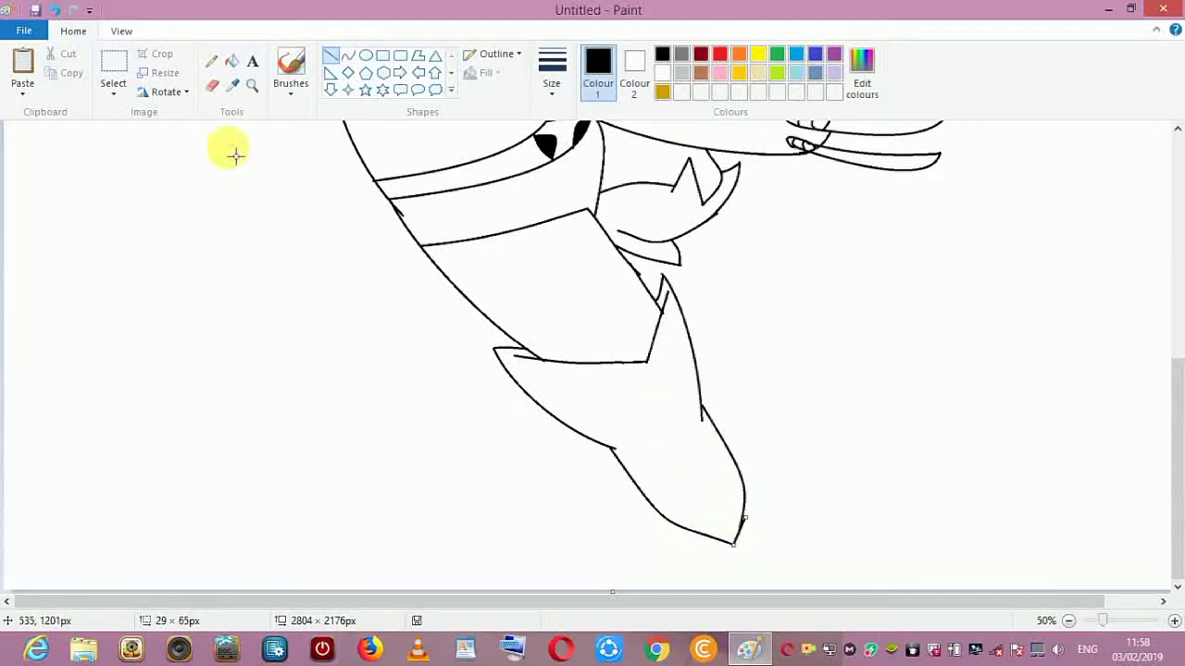
- Outline a curved stripe on the upper back behind the mask, with an edge about 77 × 141 px, and fill it with black
{"action": "left_click", "coordinate": [348, 56]}
{"action": "left_click_drag", "start_coordinate": [1179, 404], "coordinate": [1180, 152]}
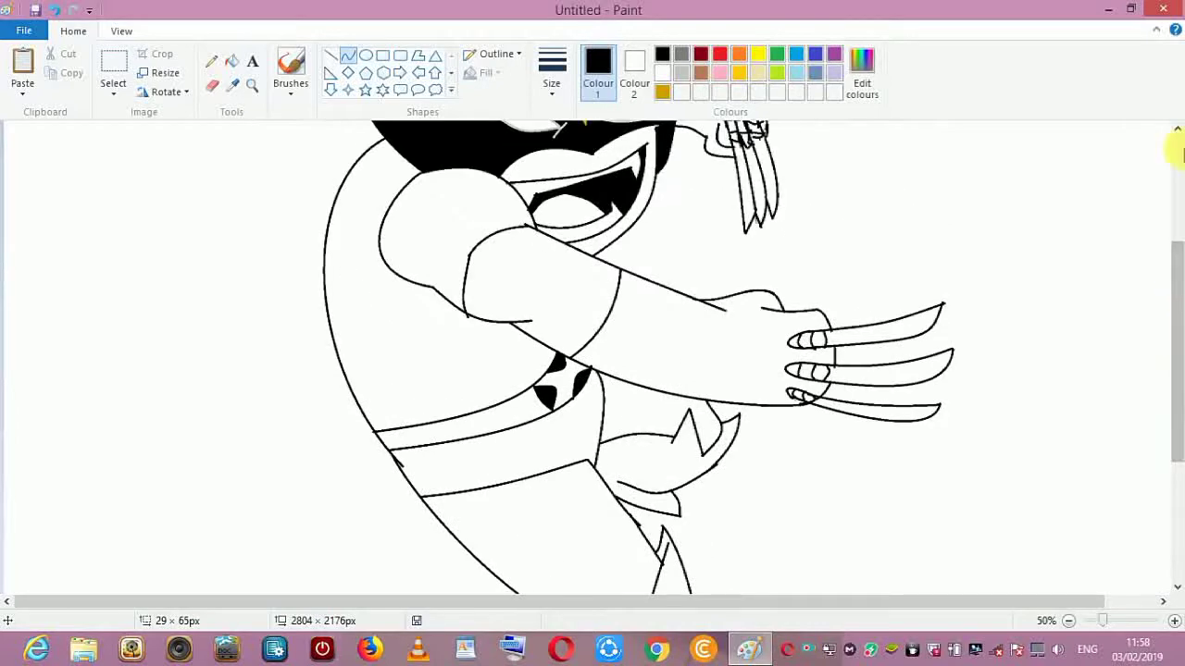
{"action": "left_click_drag", "start_coordinate": [1179, 402], "coordinate": [1178, 353]}
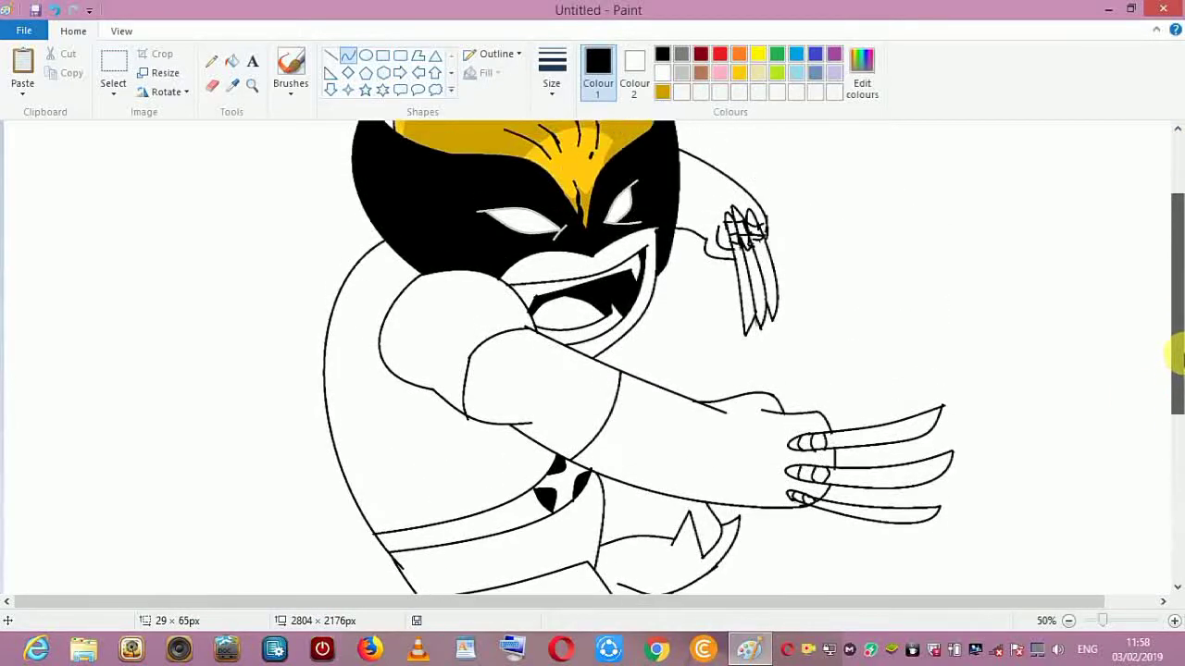
{"action": "mouse_move", "coordinate": [396, 250]}
{"action": "left_mouse_down"}
{"action": "mouse_move", "coordinate": [370, 320]}
{"action": "mouse_move", "coordinate": [382, 268]}
{"action": "left_mouse_up"}
{"action": "left_click", "coordinate": [386, 278]}
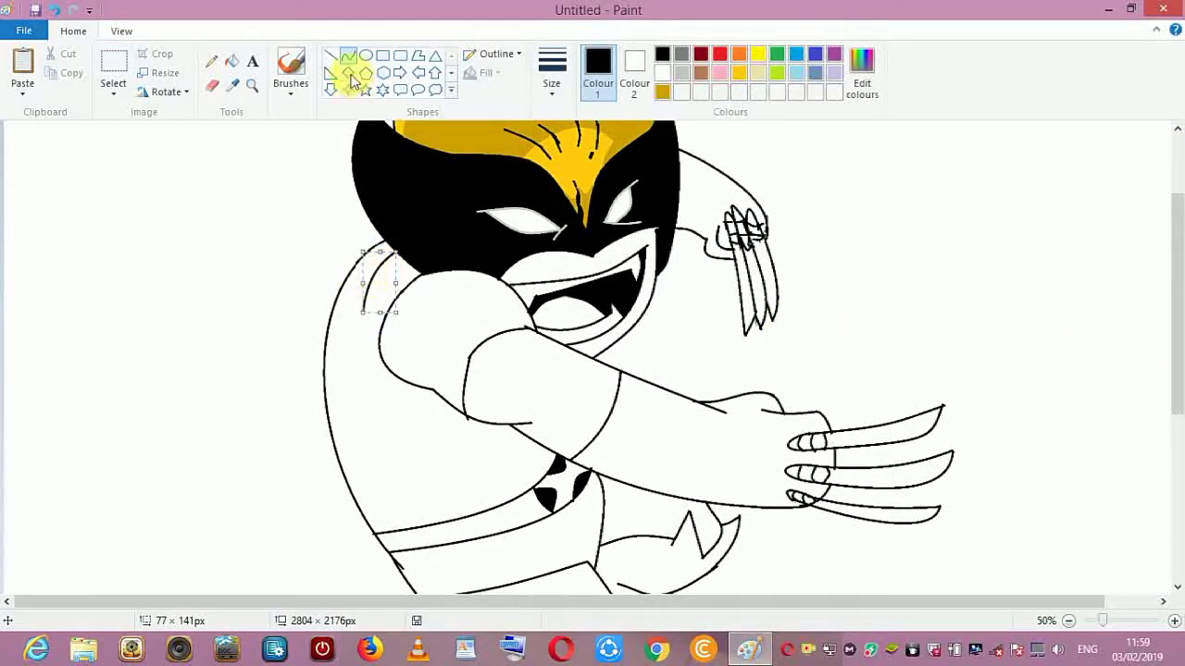
{"action": "mouse_move", "coordinate": [362, 311]}
{"action": "left_mouse_down"}
{"action": "mouse_move", "coordinate": [420, 270]}
{"action": "mouse_move", "coordinate": [344, 289]}
{"action": "mouse_move", "coordinate": [405, 289]}
{"action": "left_mouse_up"}
{"action": "left_click", "coordinate": [344, 59]}
{"action": "left_click", "coordinate": [232, 61]}
{"action": "left_click", "coordinate": [383, 272]}
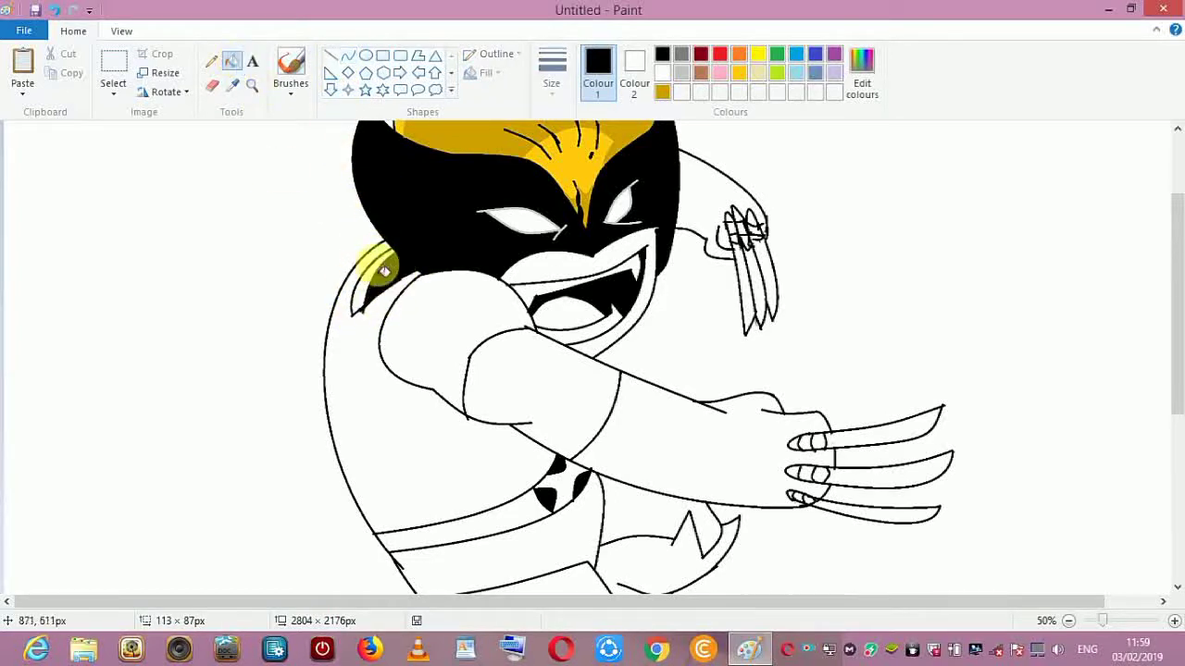
{"action": "left_click", "coordinate": [365, 280]}
- Widen the upper back stripe toward the shoulder with a curve about 113 × 131 px and a short curve at its tip
{"action": "left_click", "coordinate": [348, 56]}
{"action": "left_click_drag", "start_coordinate": [359, 324], "coordinate": [416, 274]}
{"action": "left_click_drag", "start_coordinate": [407, 278], "coordinate": [393, 285]}
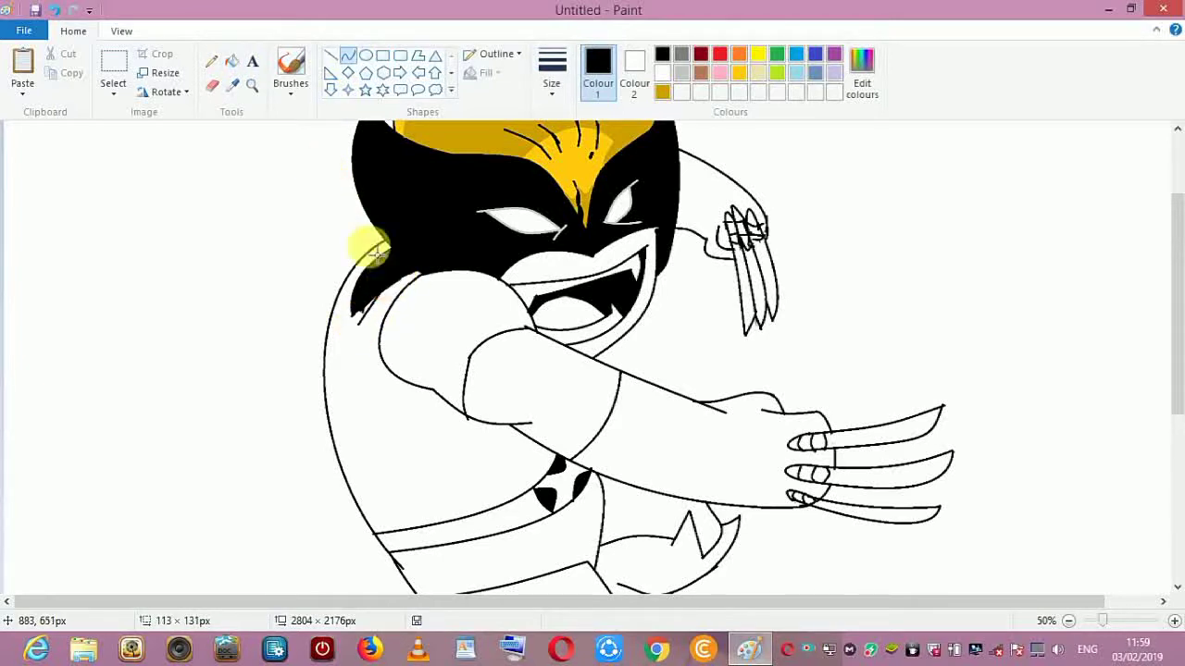
{"action": "left_click", "coordinate": [347, 58]}
{"action": "left_click_drag", "start_coordinate": [359, 324], "coordinate": [360, 305]}
{"action": "left_click", "coordinate": [357, 320]}
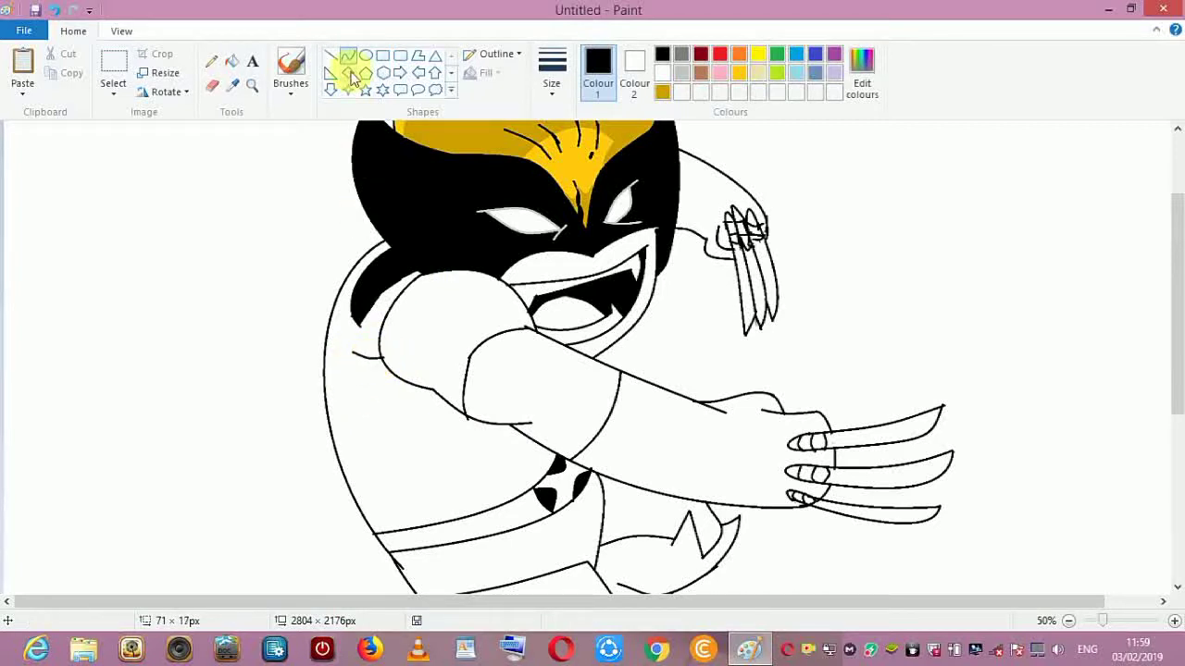
- Close the second back stripe below the shoulder with a bowed curve to the front arm and fill it with black
{"action": "mouse_move", "coordinate": [354, 353]}
{"action": "left_mouse_down"}
{"action": "mouse_move", "coordinate": [413, 442]}
{"action": "mouse_move", "coordinate": [461, 425]}
{"action": "mouse_move", "coordinate": [463, 413]}
{"action": "left_mouse_up"}
{"action": "mouse_move", "coordinate": [399, 390]}
{"action": "left_mouse_down"}
{"action": "mouse_move", "coordinate": [387, 419]}
{"action": "mouse_move", "coordinate": [422, 456]}
{"action": "mouse_move", "coordinate": [446, 459]}
{"action": "left_mouse_up"}
{"action": "left_click", "coordinate": [233, 62]}
{"action": "left_click", "coordinate": [421, 407]}
- Outline a third stripe across the side below the second with curves, including ones about 121 × 39 px and 163 × 61 px
{"action": "left_click", "coordinate": [348, 57]}
{"action": "left_click", "coordinate": [54, 10]}
{"action": "left_click_drag", "start_coordinate": [361, 397], "coordinate": [455, 441]}
{"action": "left_click", "coordinate": [413, 433]}
{"action": "left_click", "coordinate": [349, 57]}
{"action": "left_click_drag", "start_coordinate": [361, 399], "coordinate": [473, 470]}
{"action": "mouse_move", "coordinate": [398, 438]}
{"action": "left_mouse_down"}
{"action": "mouse_move", "coordinate": [404, 466]}
{"action": "mouse_move", "coordinate": [501, 447]}
{"action": "left_mouse_up"}
{"action": "left_click", "coordinate": [347, 55]}
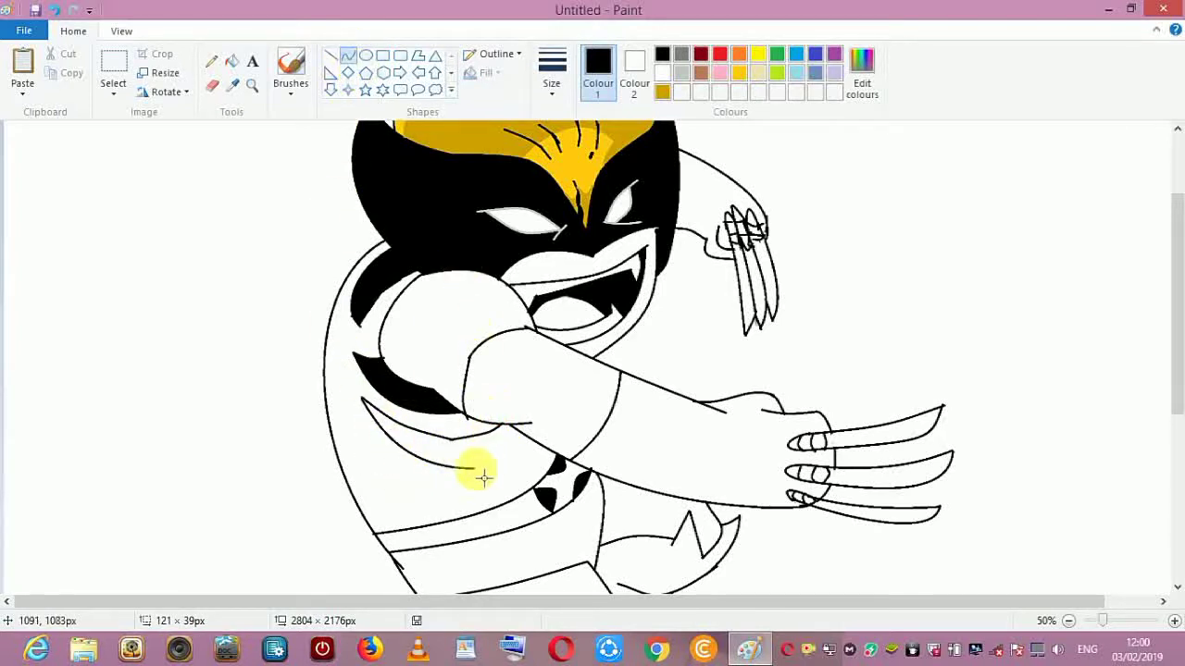
{"action": "left_click_drag", "start_coordinate": [424, 460], "coordinate": [522, 468]}
- Fill the third stripe with black, then thicken its end under the front arm with a black-filled curve about 367 × 129 px
{"action": "left_click", "coordinate": [231, 60]}
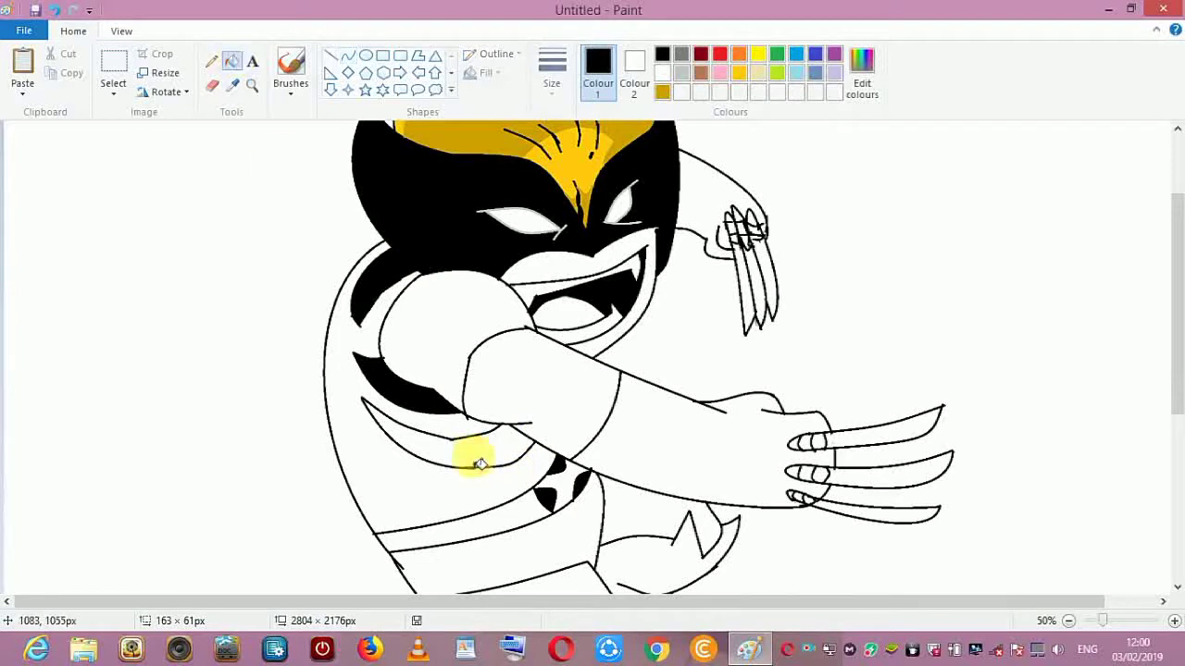
{"action": "left_click", "coordinate": [472, 453]}
{"action": "left_click", "coordinate": [347, 56]}
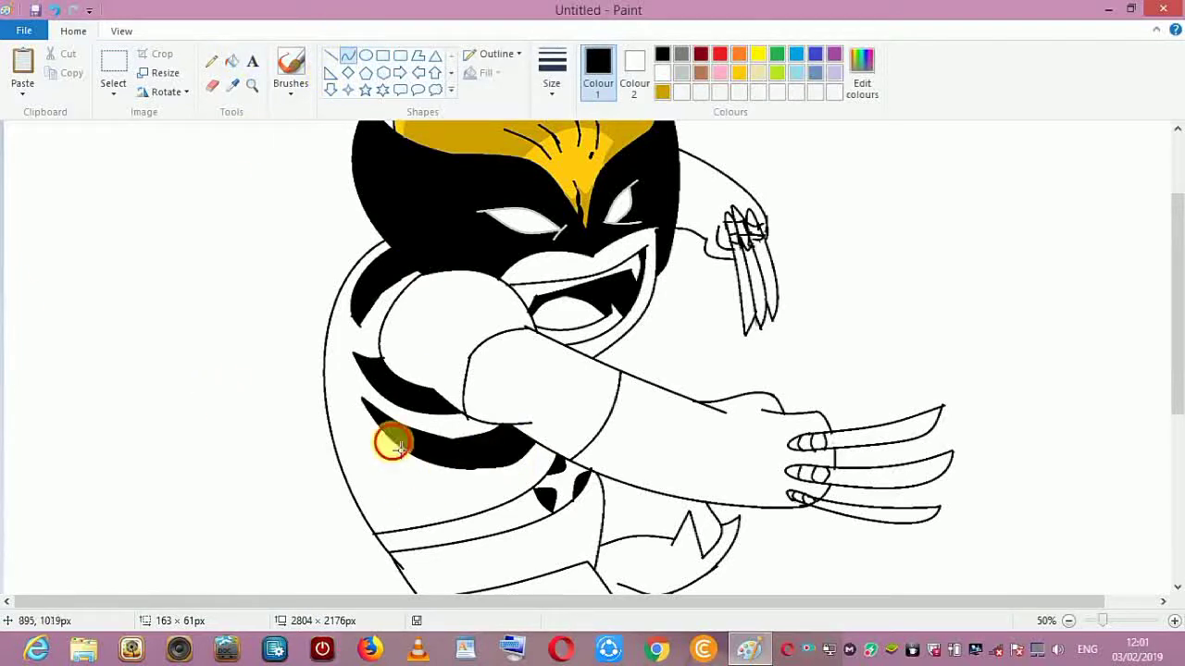
{"action": "left_click_drag", "start_coordinate": [550, 451], "coordinate": [527, 510]}
{"action": "left_click", "coordinate": [233, 62]}
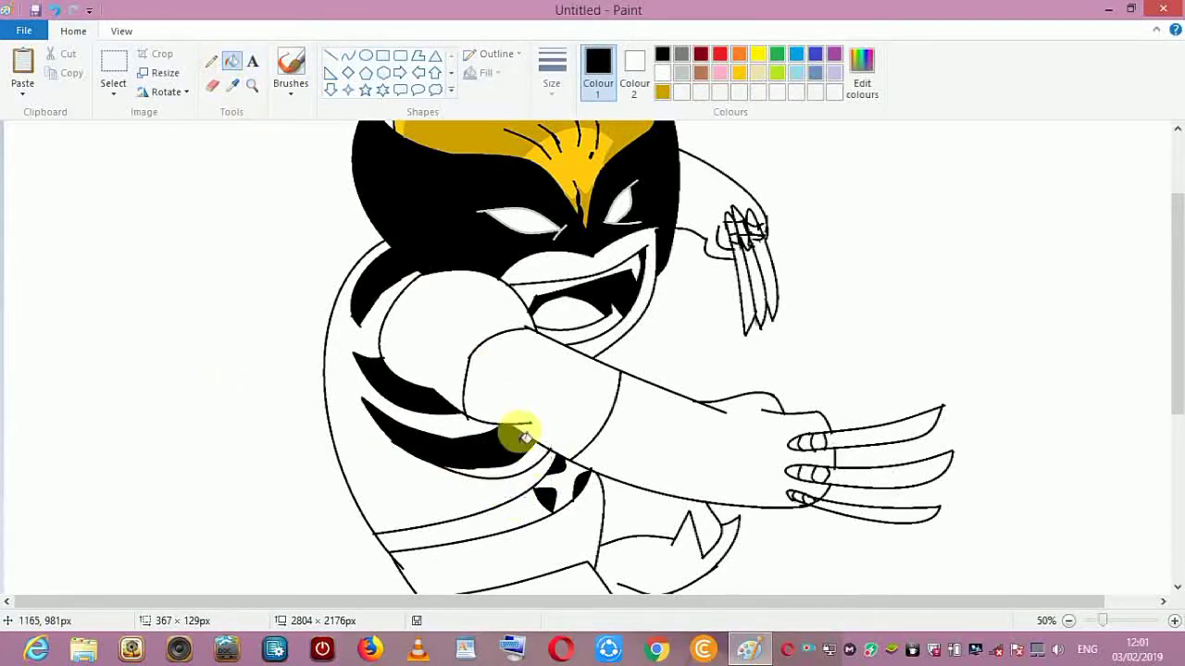
{"action": "left_click", "coordinate": [531, 457]}
- Start an indigo highlight shape on the mask above the near eye with a top curve about 83 × 17 px and a slanted edge
{"action": "left_click", "coordinate": [347, 55]}
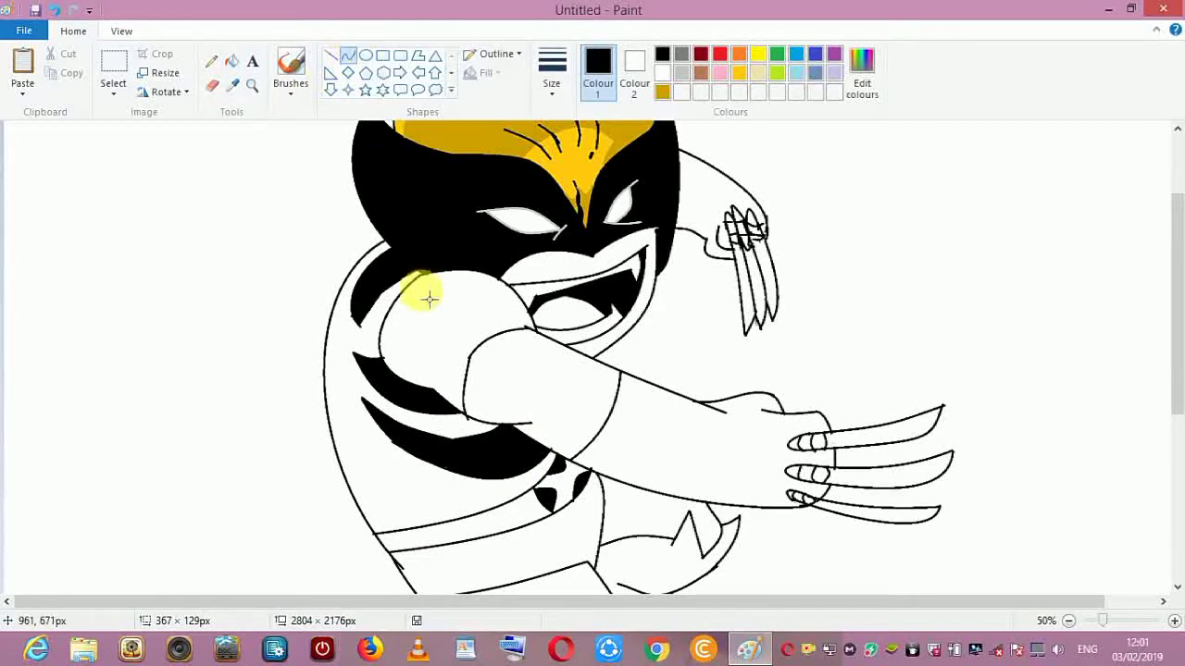
{"action": "left_click", "coordinate": [816, 54]}
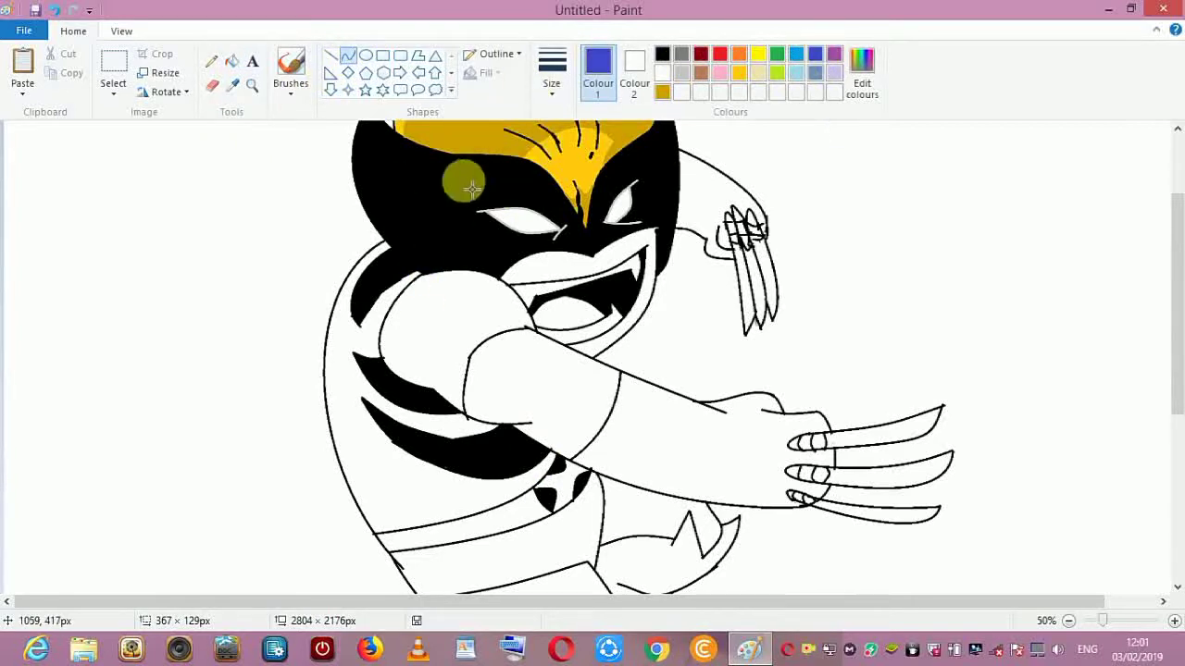
{"action": "left_click_drag", "start_coordinate": [431, 148], "coordinate": [474, 165]}
{"action": "left_click", "coordinate": [348, 58]}
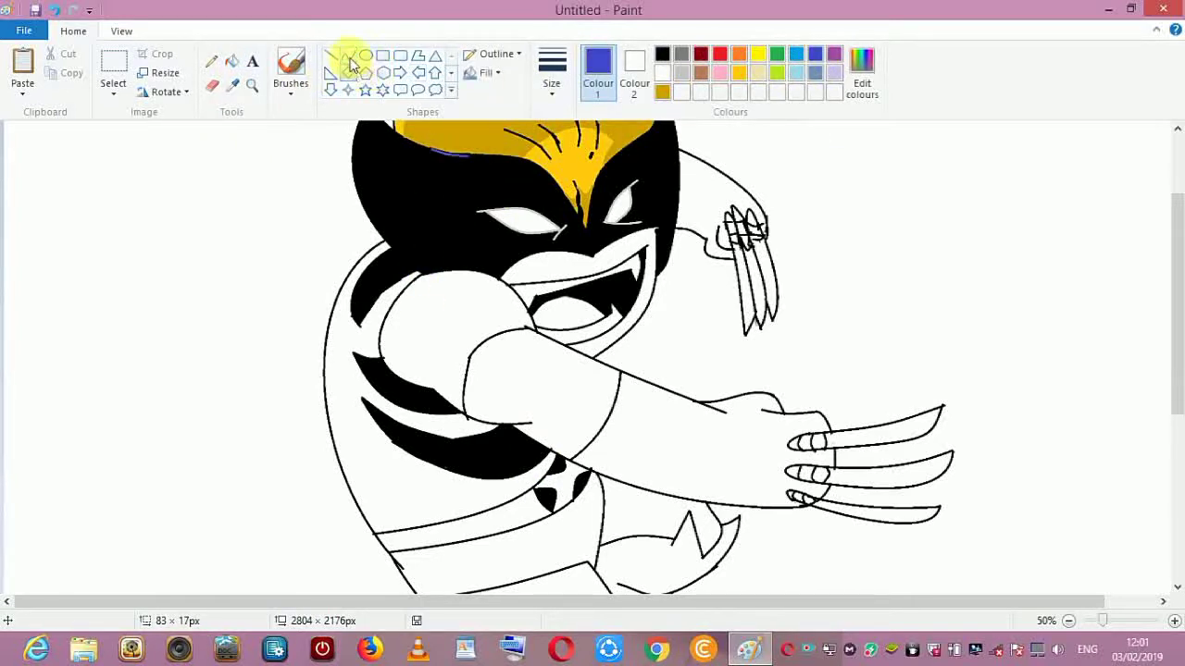
{"action": "left_click_drag", "start_coordinate": [474, 162], "coordinate": [501, 186]}
{"action": "left_click", "coordinate": [348, 58]}
- Draw the indigo highlight's zigzag outer edge down to the near eye, with segments about 47 × 9 px, 71 × 87 px and 49 × 13 px
{"action": "left_click_drag", "start_coordinate": [434, 150], "coordinate": [429, 184]}
{"action": "left_click", "coordinate": [450, 172]}
{"action": "left_click", "coordinate": [349, 58]}
{"action": "left_click", "coordinate": [350, 59]}
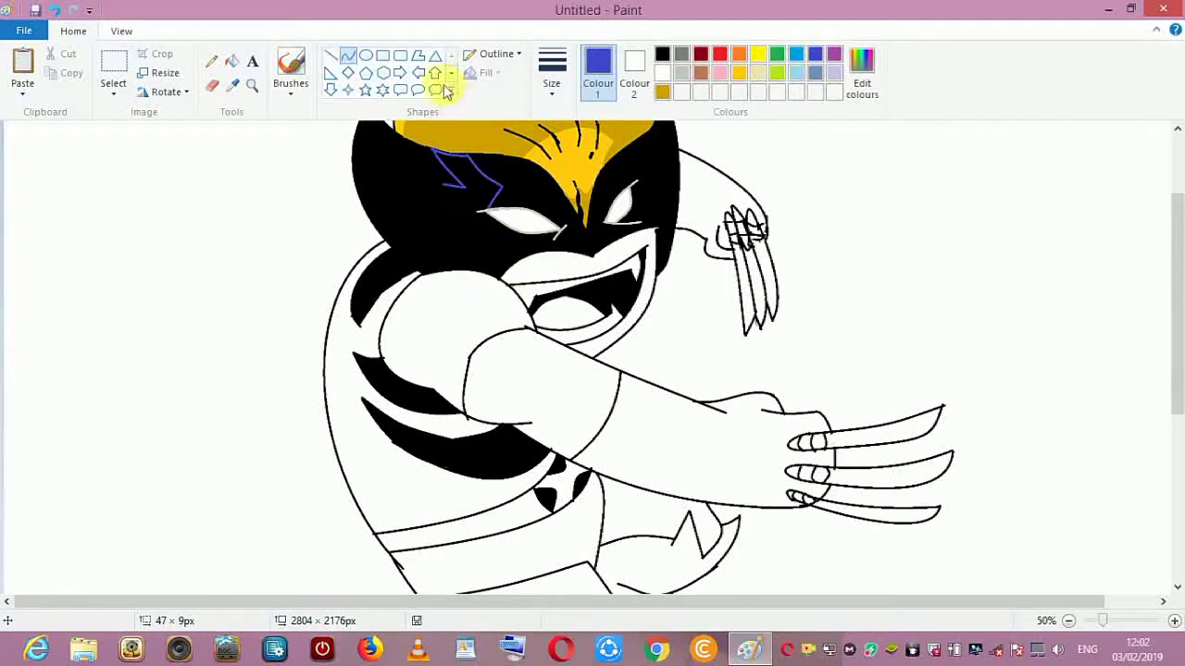
{"action": "left_click", "coordinate": [330, 55]}
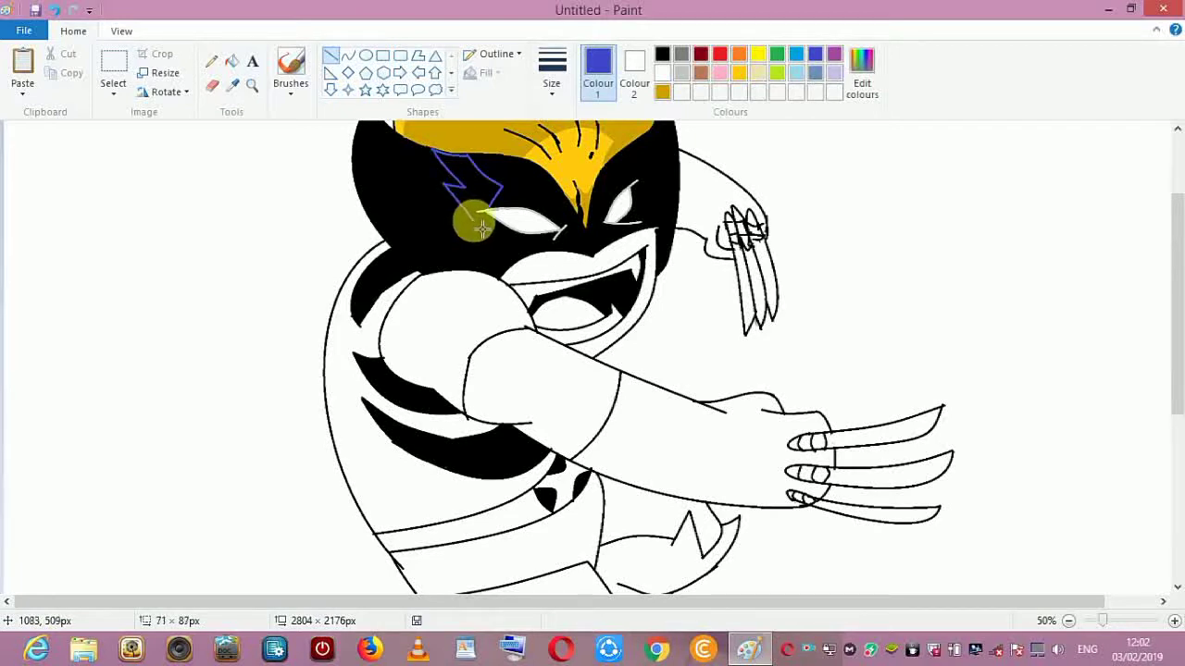
{"action": "left_click", "coordinate": [453, 173]}
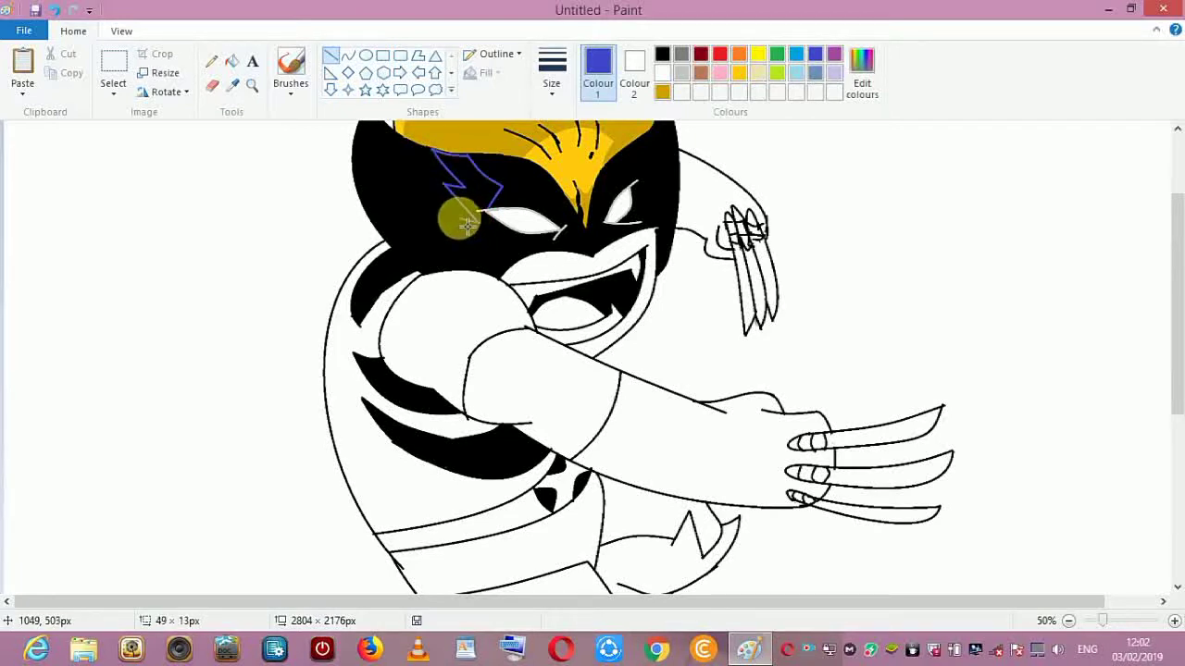
- Close the lower part of the near-eye mask highlight with an edge about 35 × 49 px and fill it with indigo
{"action": "left_click_drag", "start_coordinate": [465, 225], "coordinate": [506, 259]}
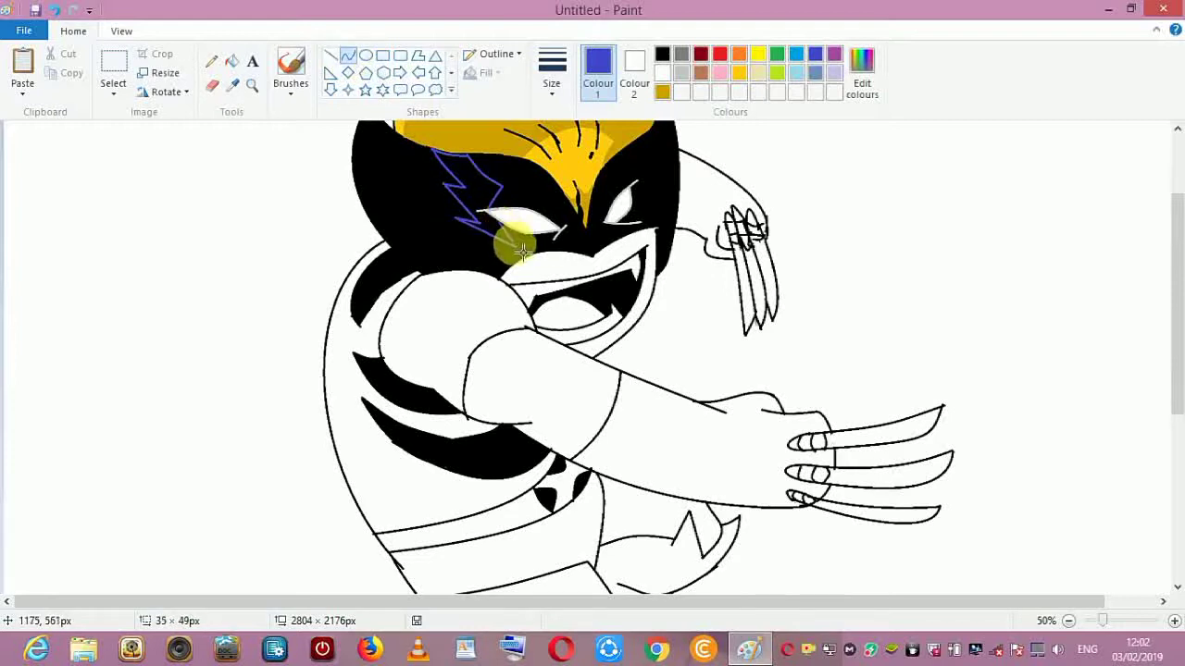
{"action": "left_click", "coordinate": [232, 61]}
{"action": "left_click", "coordinate": [471, 172]}
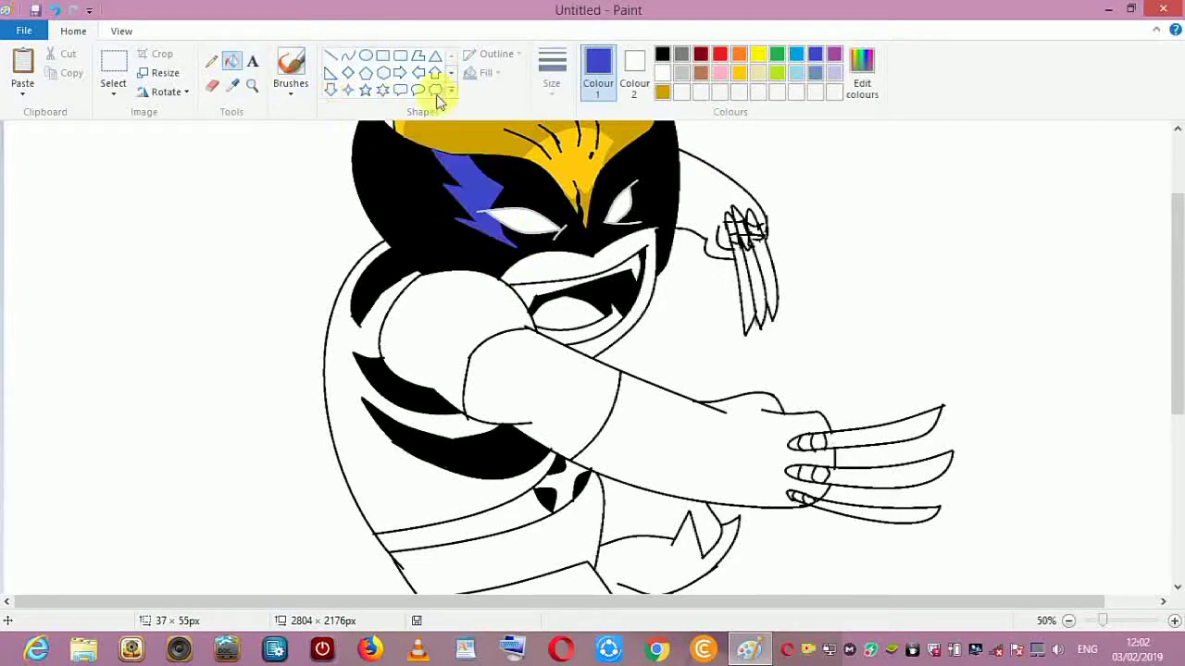
- Mix a darker indigo custom colour and shade the zigzag side of the near-eye highlight, using a curve about 71 × 89 px
{"action": "left_click", "coordinate": [862, 69]}
{"action": "left_click", "coordinate": [775, 296]}
{"action": "left_click_drag", "start_coordinate": [775, 296], "coordinate": [775, 303]}
{"action": "left_click", "coordinate": [431, 440]}
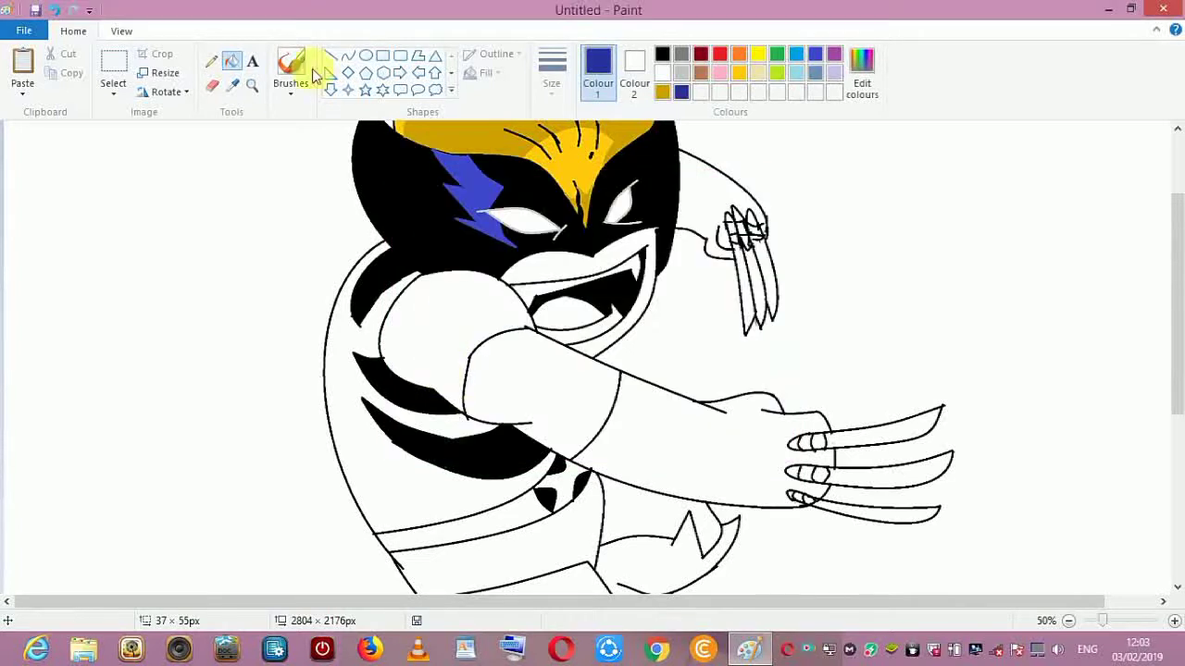
{"action": "left_click", "coordinate": [347, 57]}
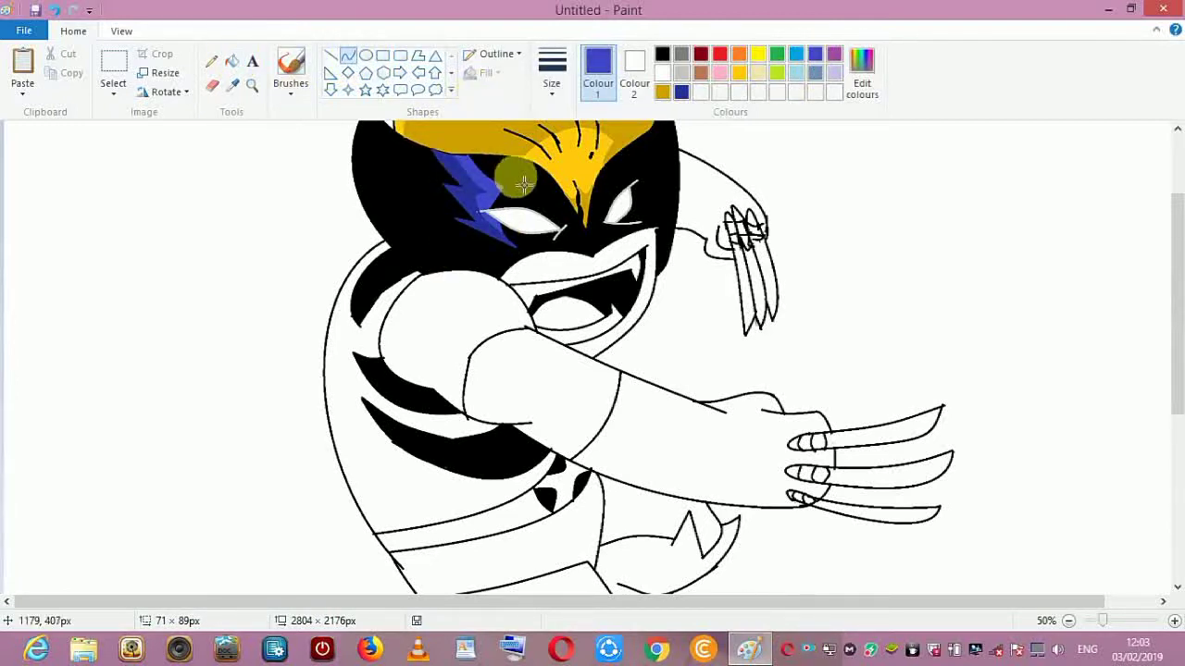
- Outline a zigzag indigo highlight above and beside the far eye, with edges about 9 × 65 px, 25 × 19 px, 9 × 91 px and 57 × 159 px
{"action": "left_click_drag", "start_coordinate": [1179, 253], "coordinate": [1177, 221]}
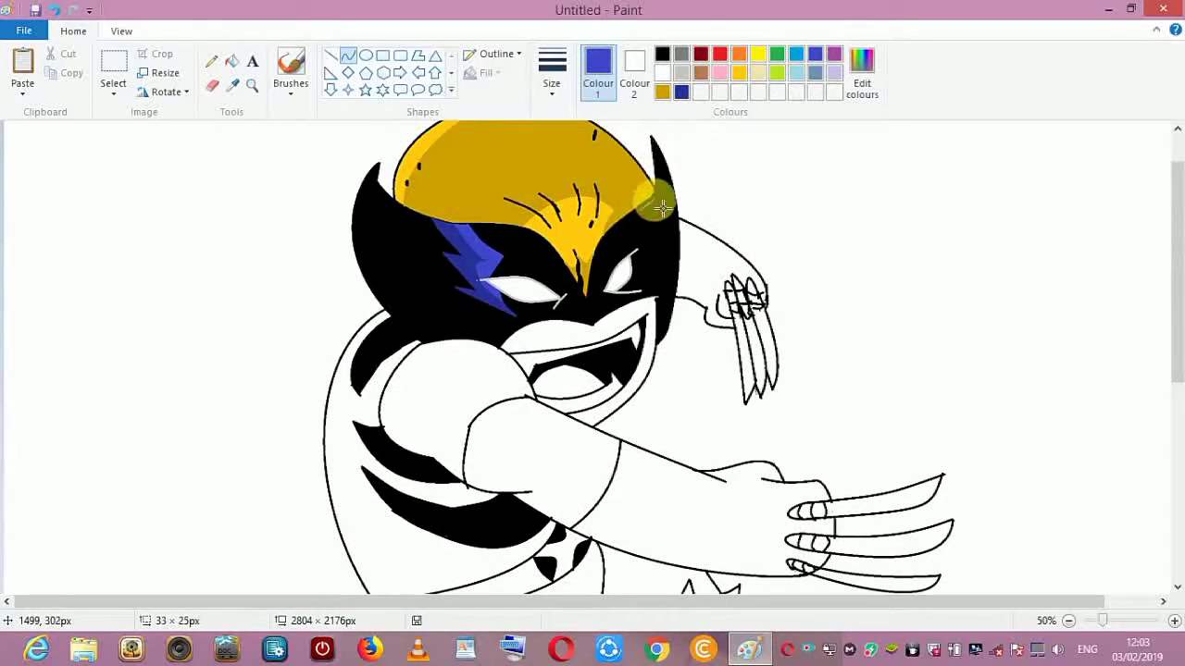
{"action": "left_click", "coordinate": [331, 55]}
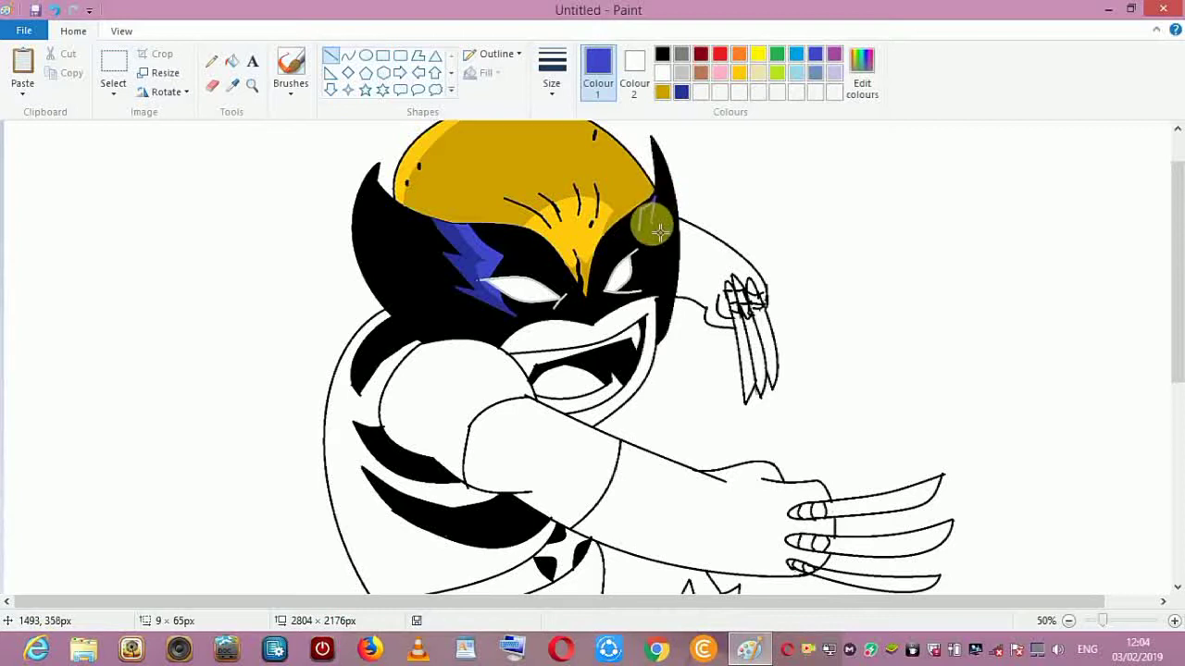
{"action": "left_click", "coordinate": [528, 267]}
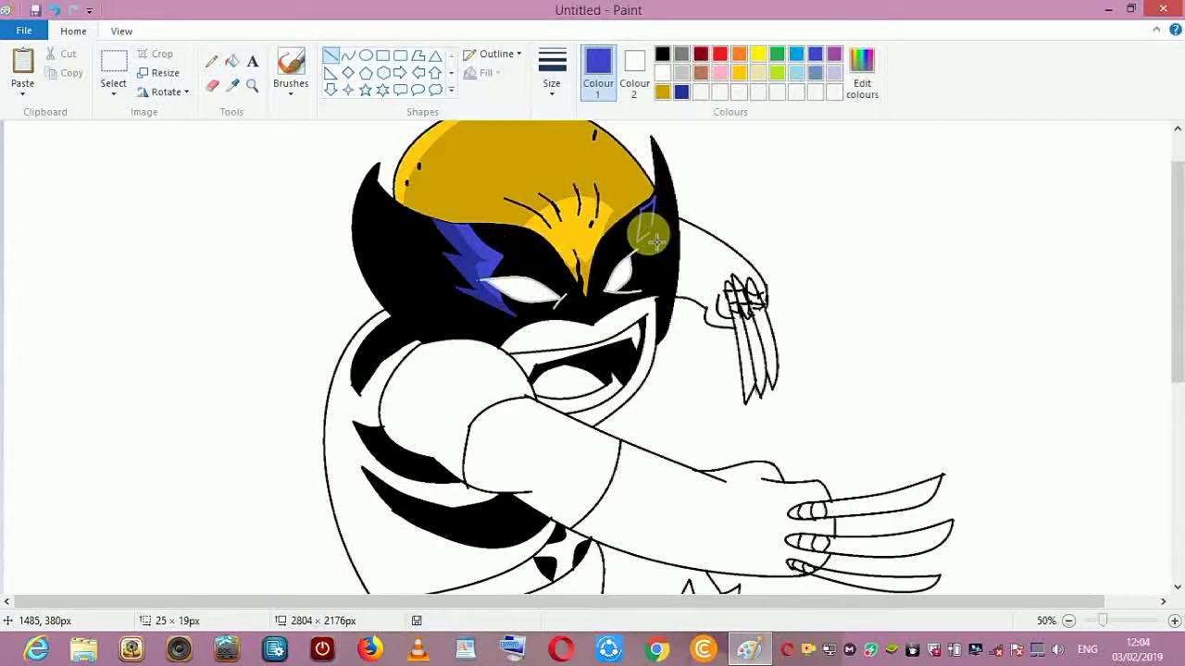
{"action": "left_click", "coordinate": [629, 248]}
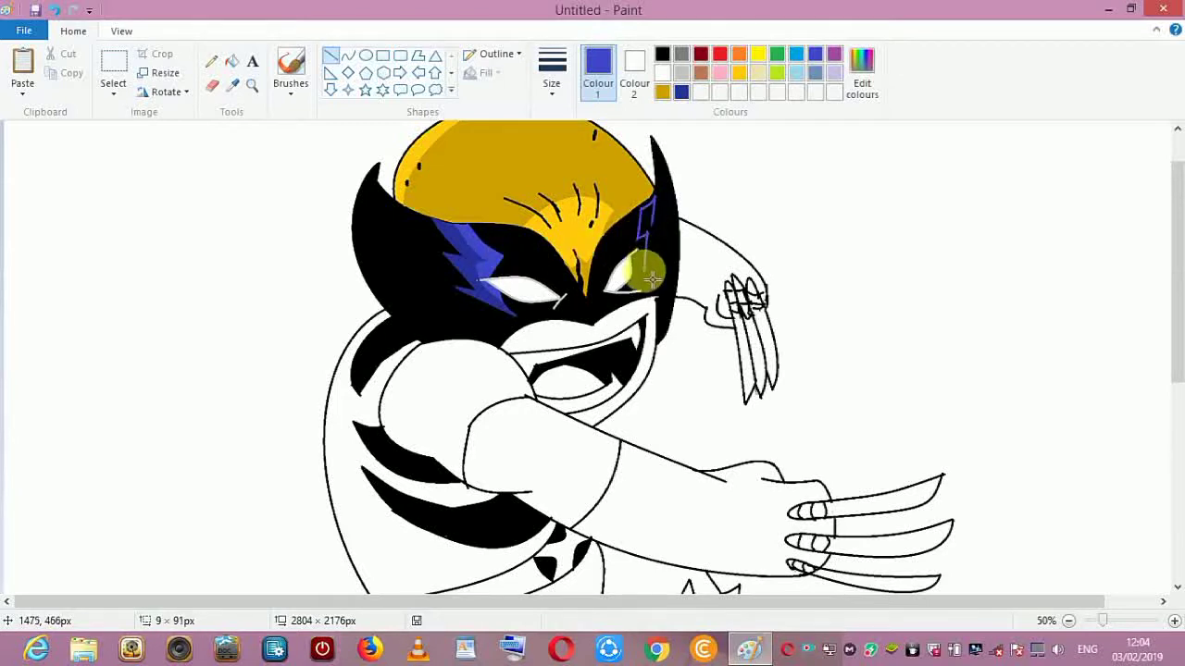
{"action": "left_click", "coordinate": [348, 57]}
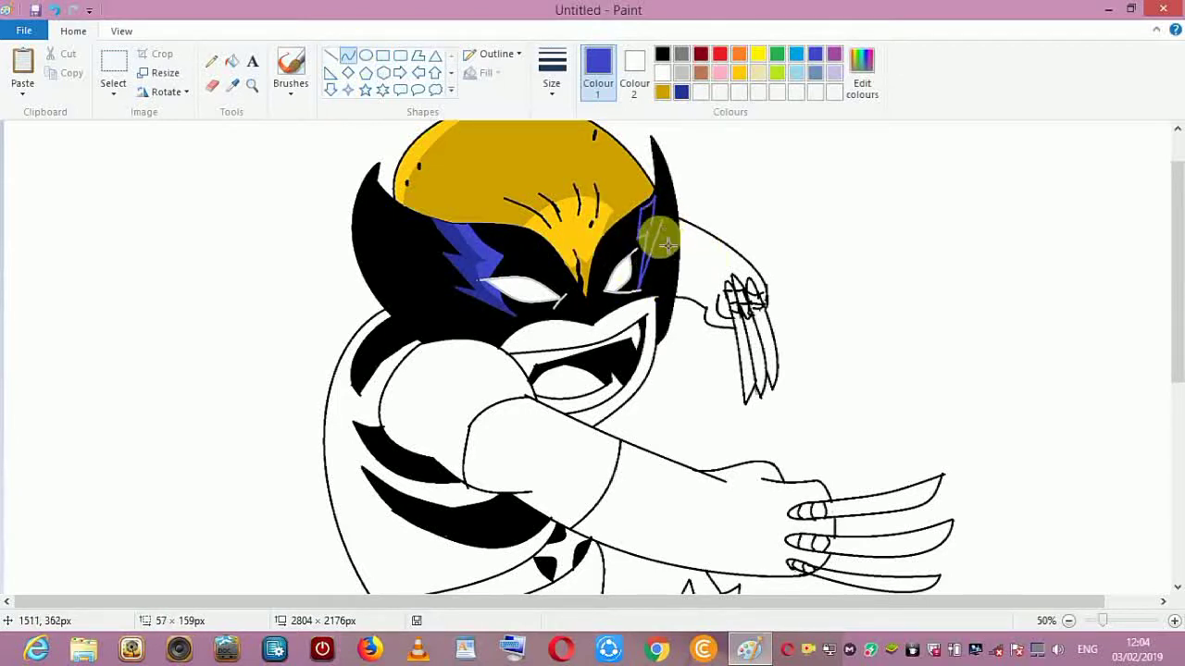
{"action": "left_click", "coordinate": [331, 55]}
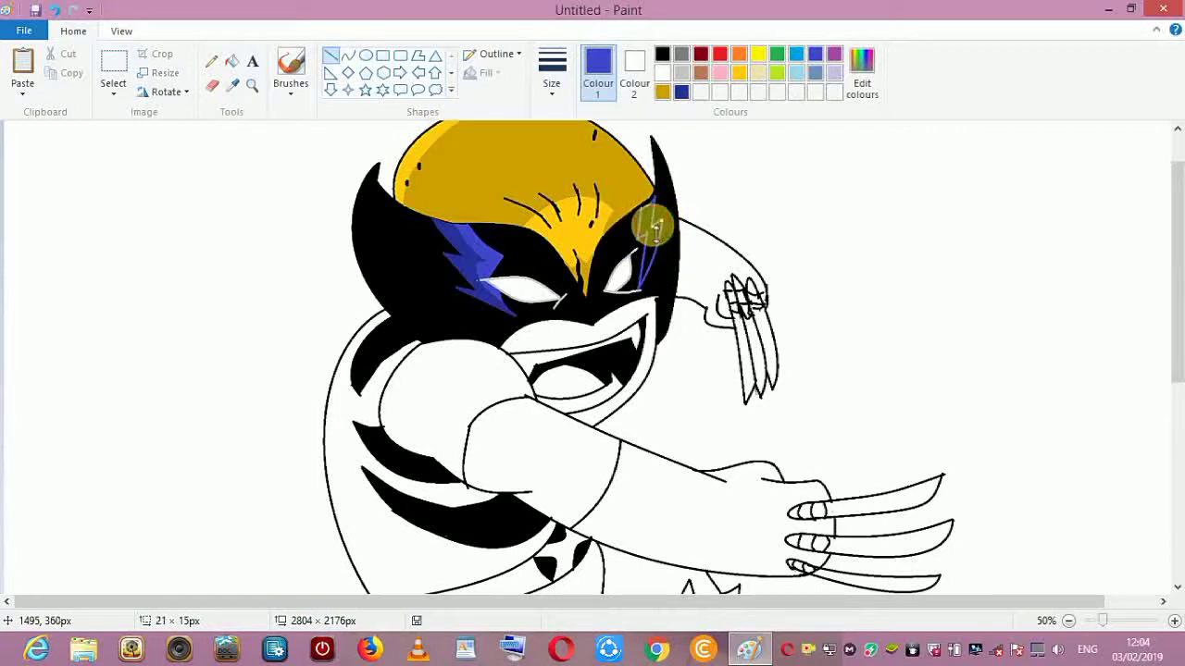
- Fill the far-eye highlight with indigo and shade its side nearest the eye with dark indigo lines and fill
{"action": "left_click", "coordinate": [234, 65]}
{"action": "left_click", "coordinate": [652, 225]}
{"action": "left_click", "coordinate": [684, 95]}
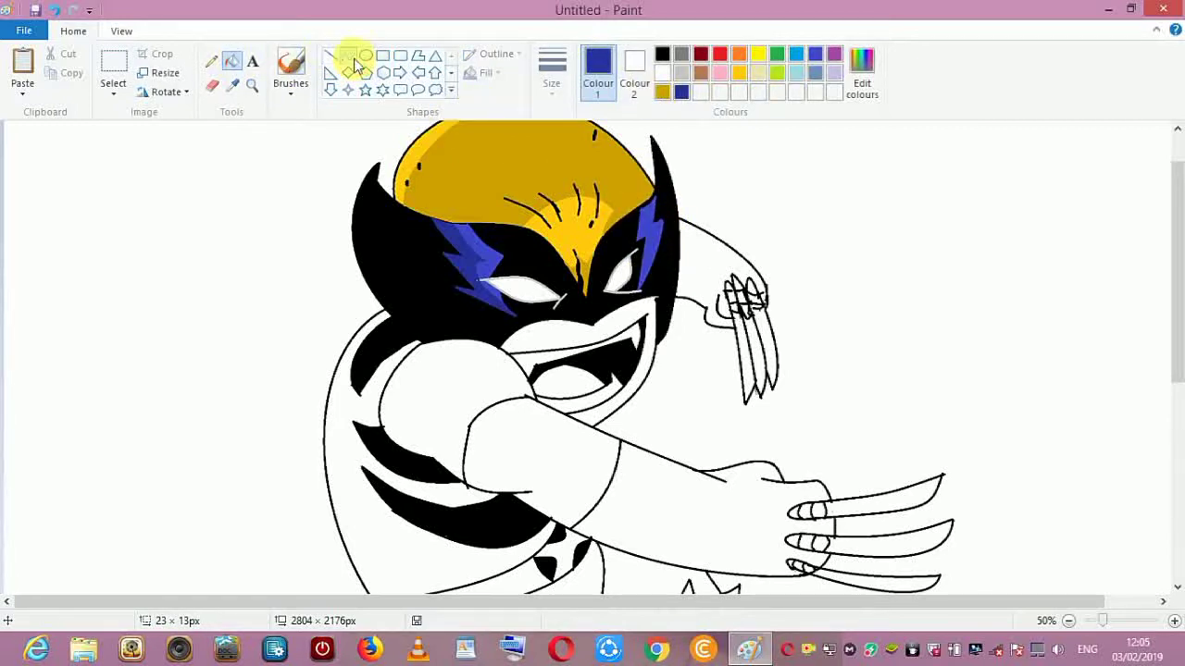
{"action": "left_click", "coordinate": [331, 57]}
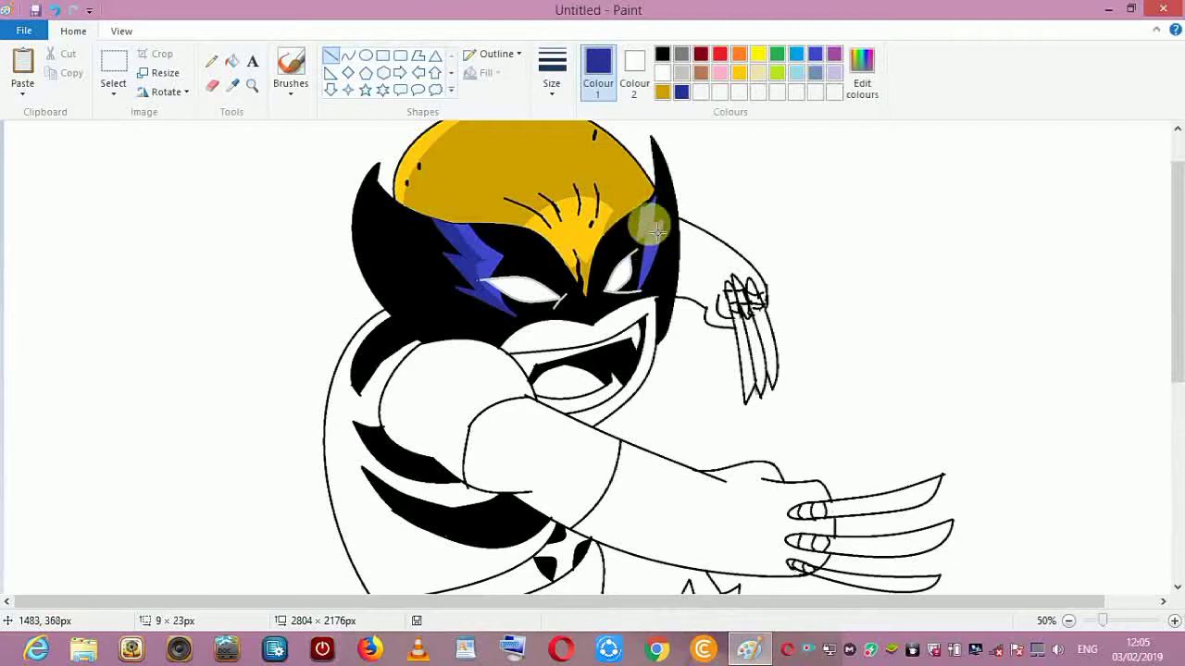
{"action": "left_click_drag", "start_coordinate": [654, 213], "coordinate": [655, 248]}
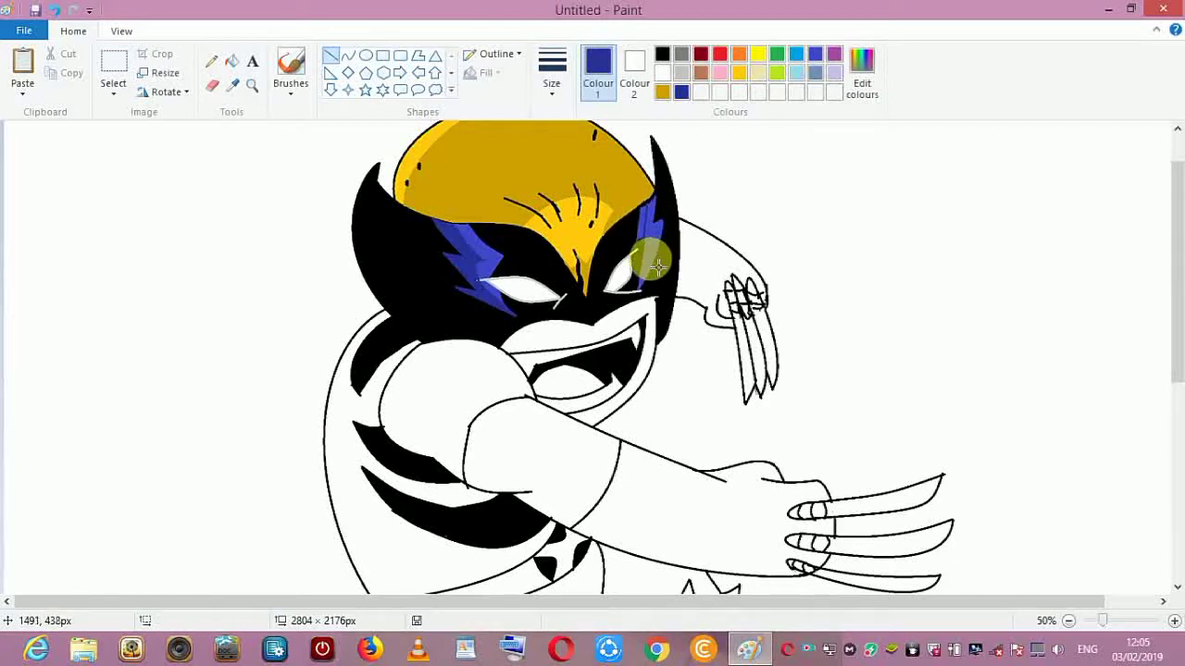
{"action": "left_click", "coordinate": [231, 61]}
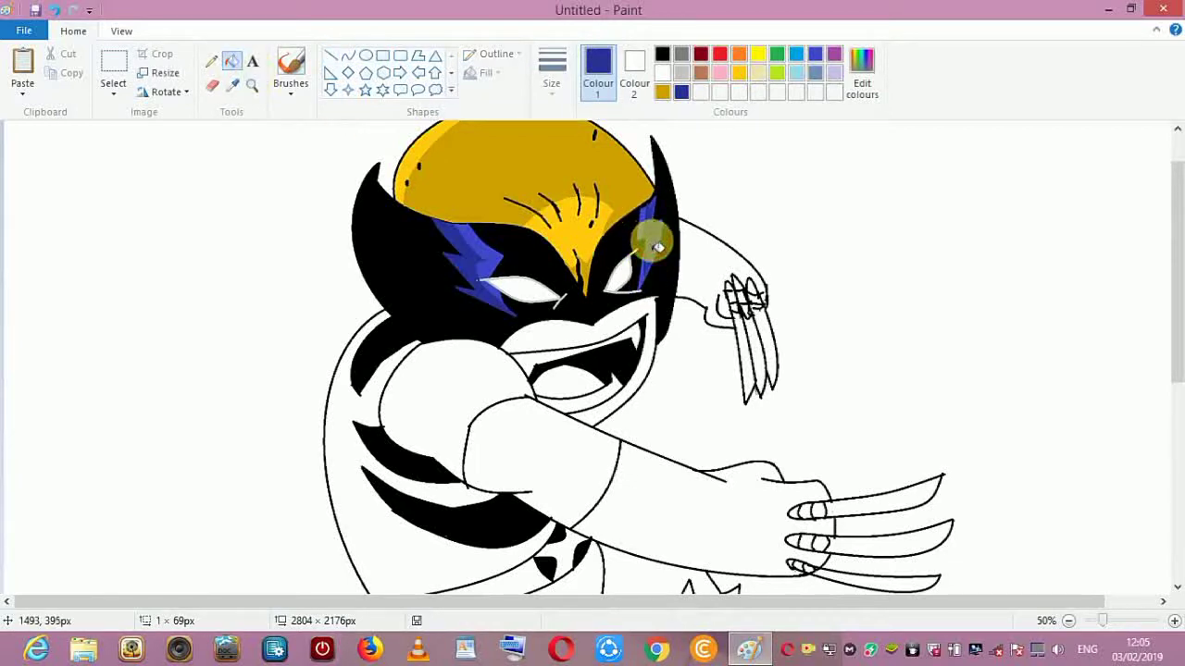
- Trace the front shoulder's upper edge with a dark indigo curve about 189 × 33 px and its lower edge with curves, one about 81 × 69 px
{"action": "left_click_drag", "start_coordinate": [1176, 306], "coordinate": [1175, 353]}
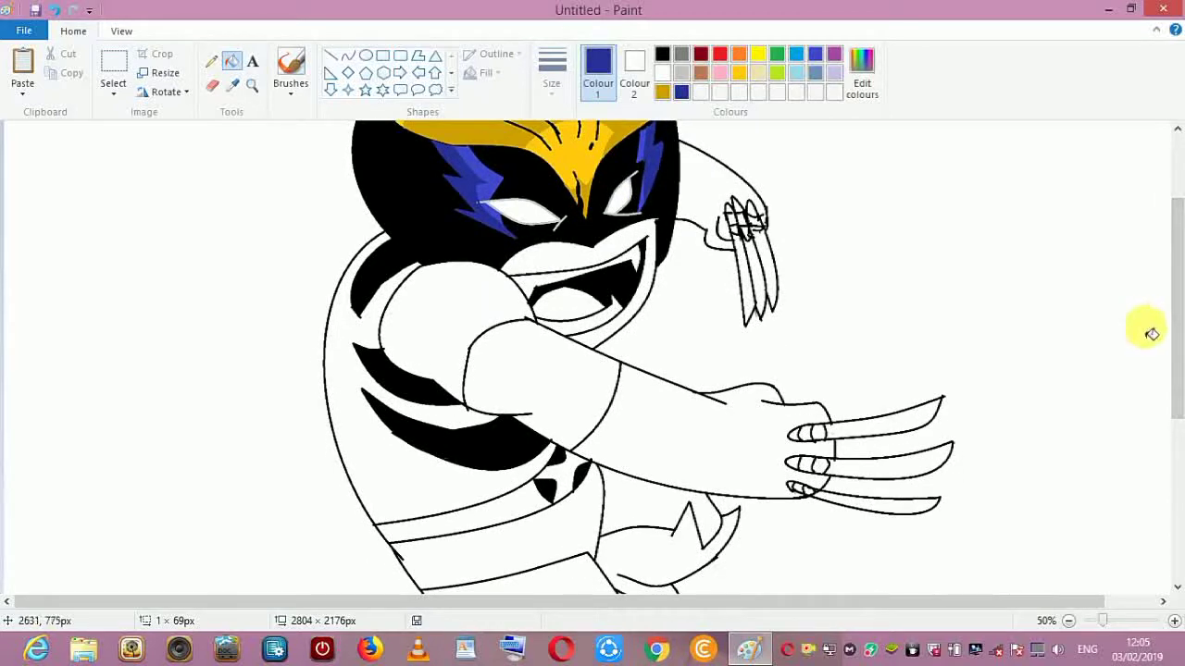
{"action": "left_click", "coordinate": [347, 56]}
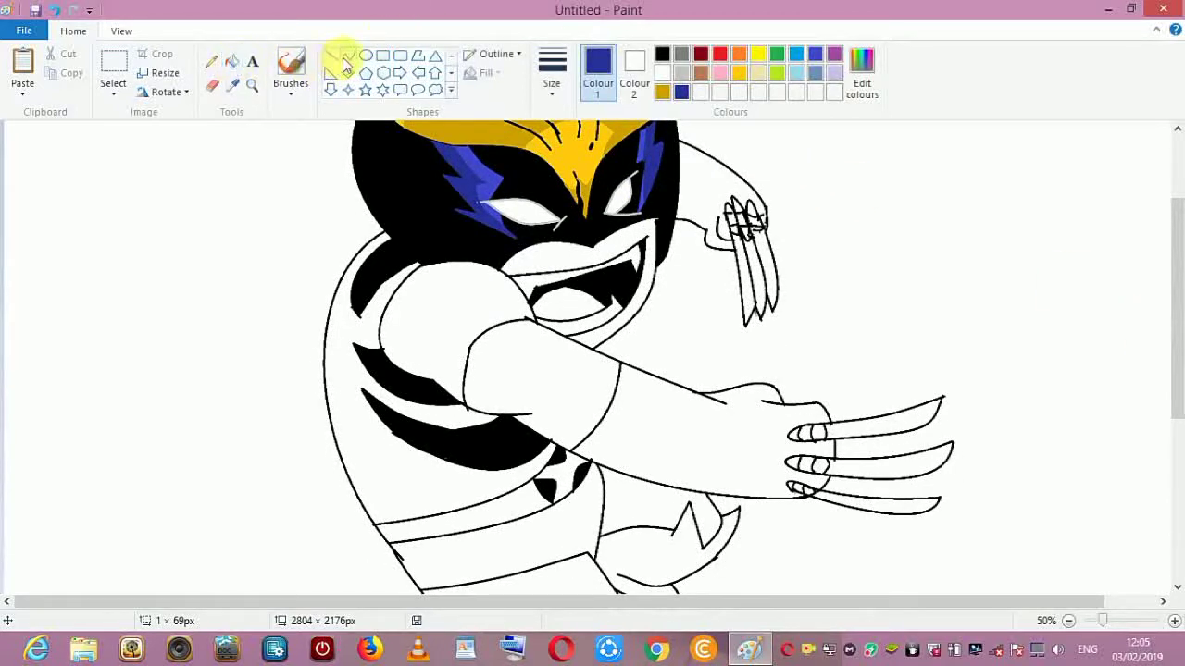
{"action": "mouse_move", "coordinate": [420, 267]}
{"action": "left_mouse_down"}
{"action": "mouse_move", "coordinate": [481, 259]}
{"action": "mouse_move", "coordinate": [502, 270]}
{"action": "left_mouse_up"}
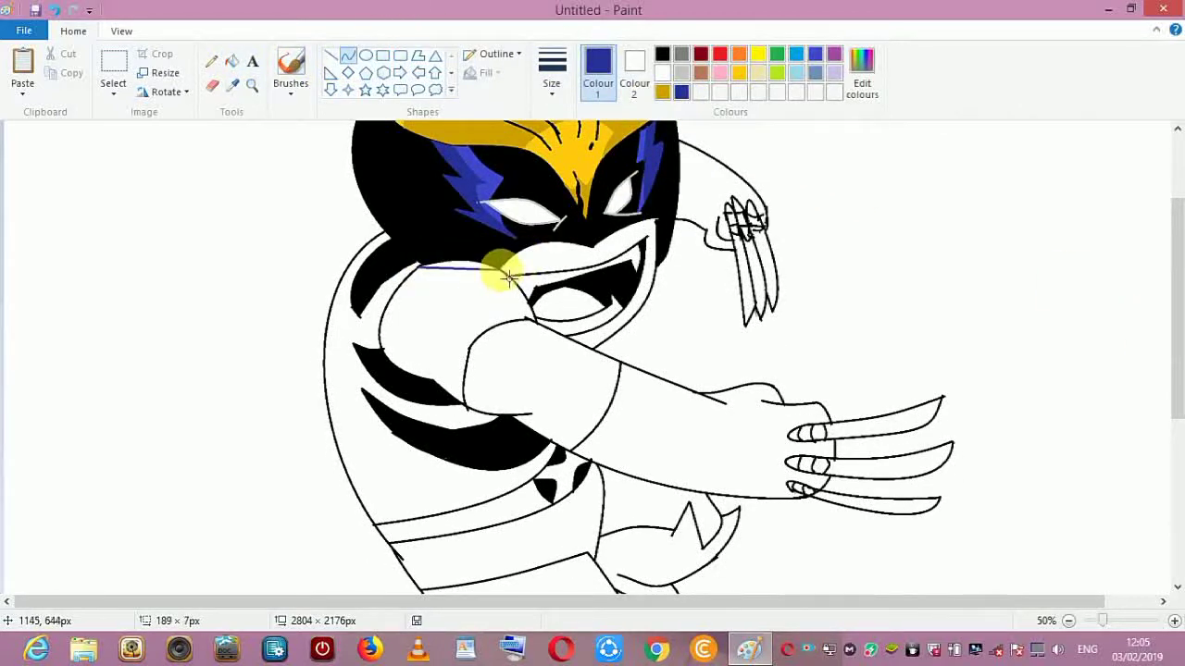
{"action": "left_click", "coordinate": [449, 257]}
{"action": "left_click", "coordinate": [475, 257]}
{"action": "left_click", "coordinate": [558, 87]}
{"action": "left_click", "coordinate": [585, 228]}
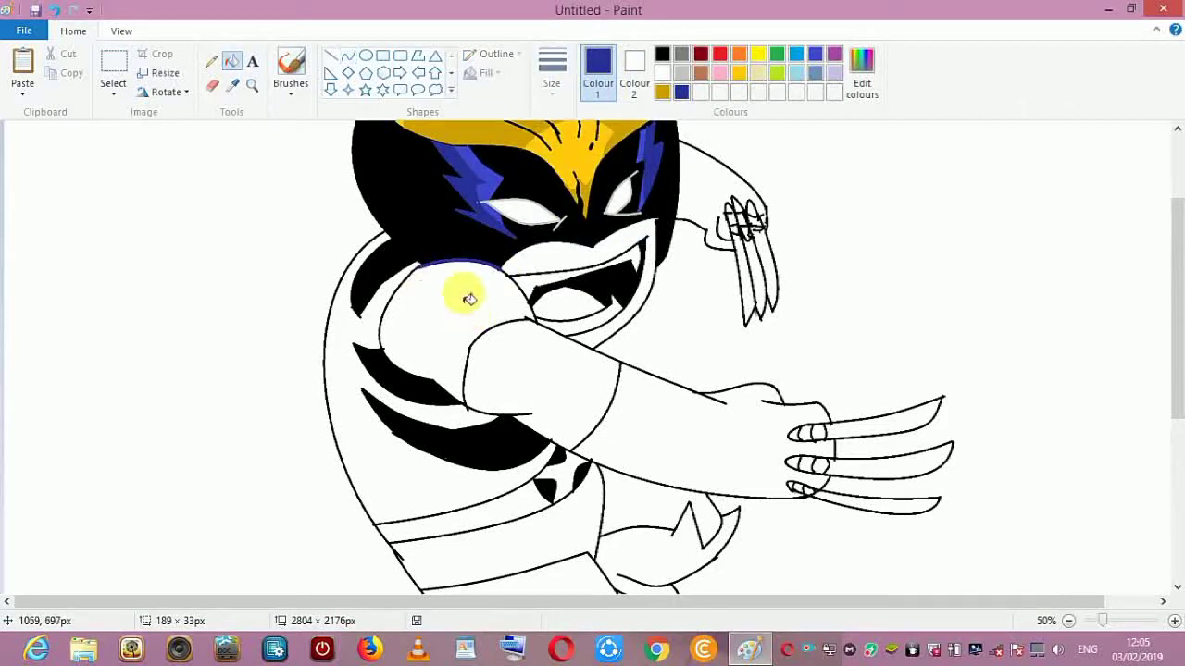
{"action": "mouse_move", "coordinate": [378, 343]}
{"action": "left_mouse_down"}
{"action": "mouse_move", "coordinate": [426, 374]}
{"action": "mouse_move", "coordinate": [408, 382]}
{"action": "mouse_move", "coordinate": [466, 407]}
{"action": "left_mouse_up"}
{"action": "left_click", "coordinate": [348, 59]}
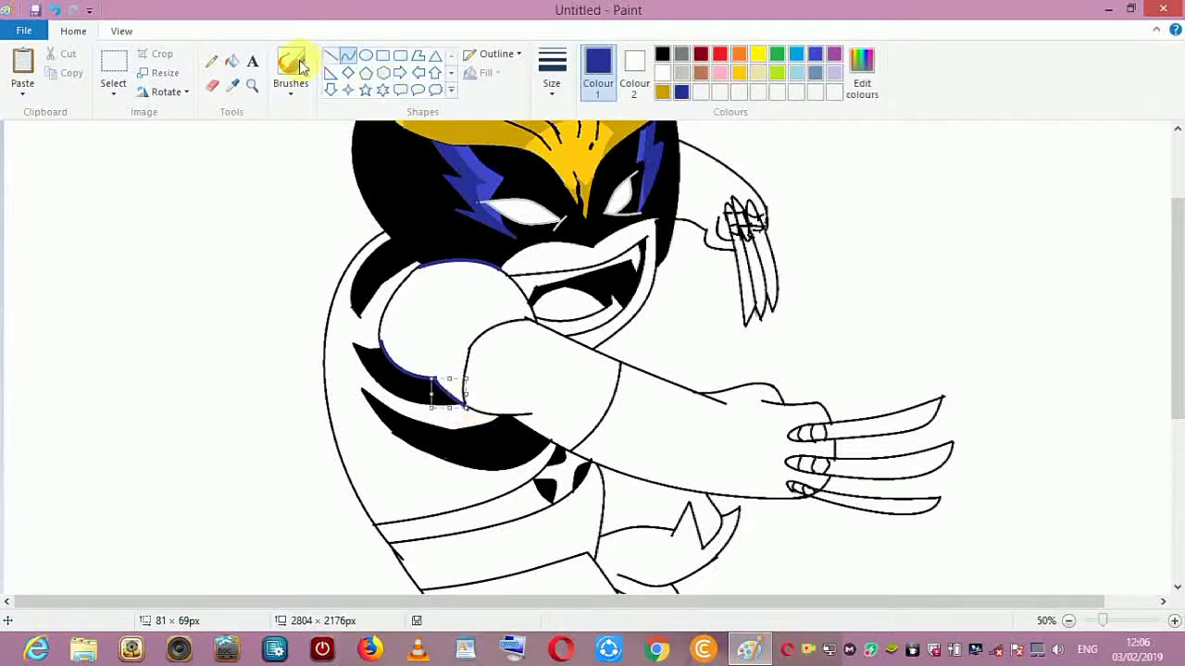
- Fill the front shoulder with black
{"action": "left_click", "coordinate": [231, 60]}
{"action": "left_click", "coordinate": [662, 54]}
{"action": "left_click", "coordinate": [476, 311]}
- Start a dark indigo highlight on the front shoulder with a side curve about 45 × 61 px, a top edge and a notch about 35 × 29 px
{"action": "left_click", "coordinate": [347, 55]}
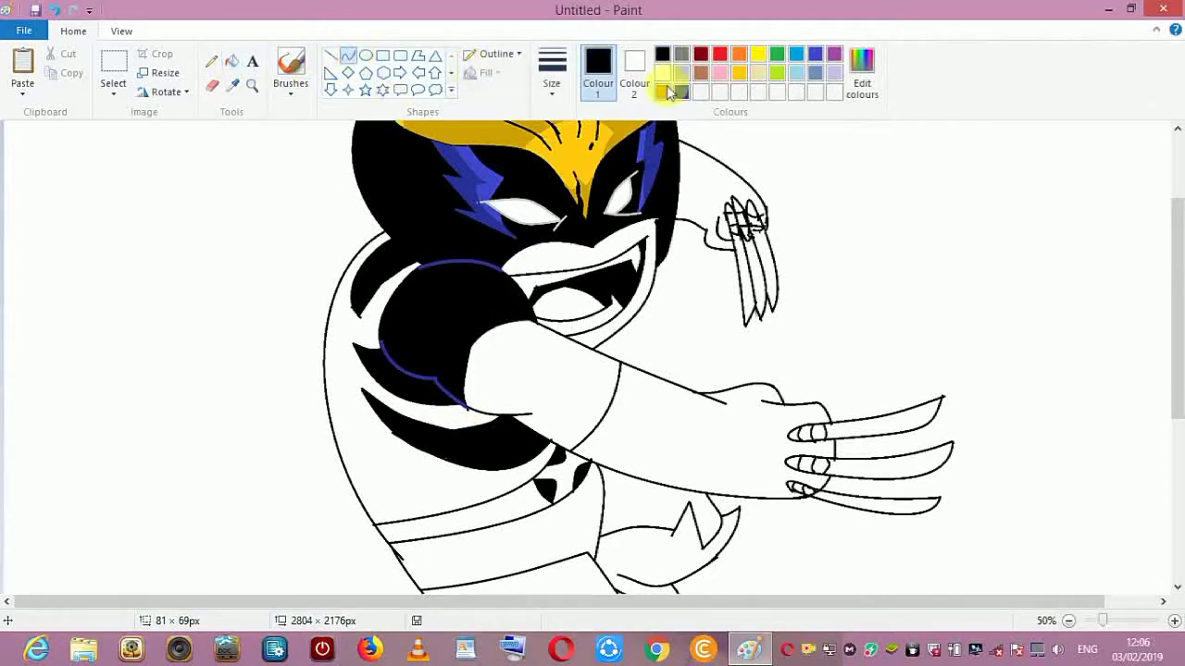
{"action": "left_click", "coordinate": [681, 92]}
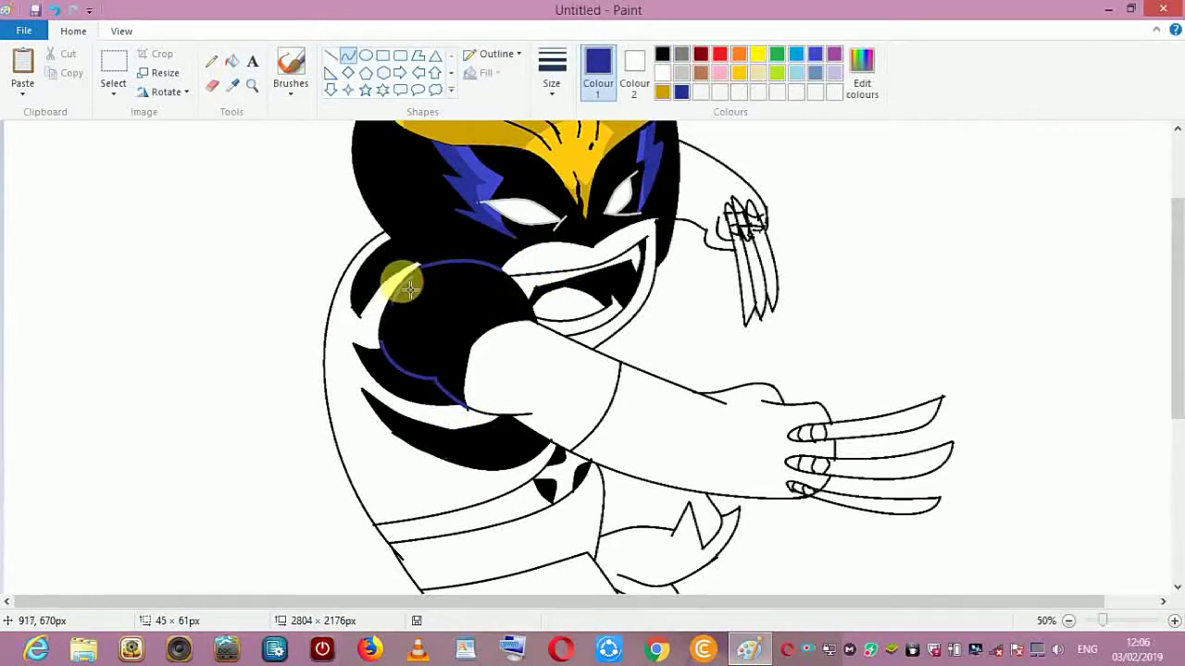
{"action": "left_click", "coordinate": [343, 72]}
{"action": "left_click", "coordinate": [349, 58]}
{"action": "left_click_drag", "start_coordinate": [407, 278], "coordinate": [447, 279]}
{"action": "left_click", "coordinate": [334, 71]}
{"action": "left_click", "coordinate": [348, 57]}
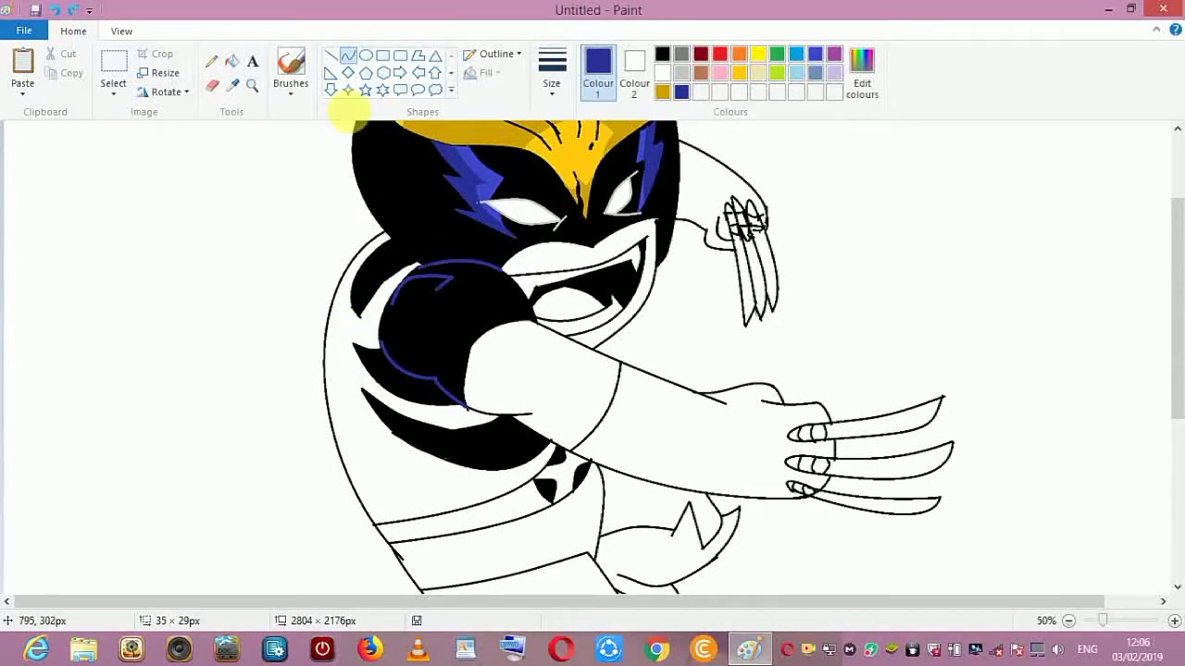
- Complete the shoulder highlight's outline with an upper curve about 185 × 55 px, a lower notch about 71 × 19 px and a long lower curve
{"action": "left_click", "coordinate": [347, 57]}
{"action": "left_click_drag", "start_coordinate": [442, 289], "coordinate": [522, 314]}
{"action": "left_click_drag", "start_coordinate": [505, 306], "coordinate": [496, 301]}
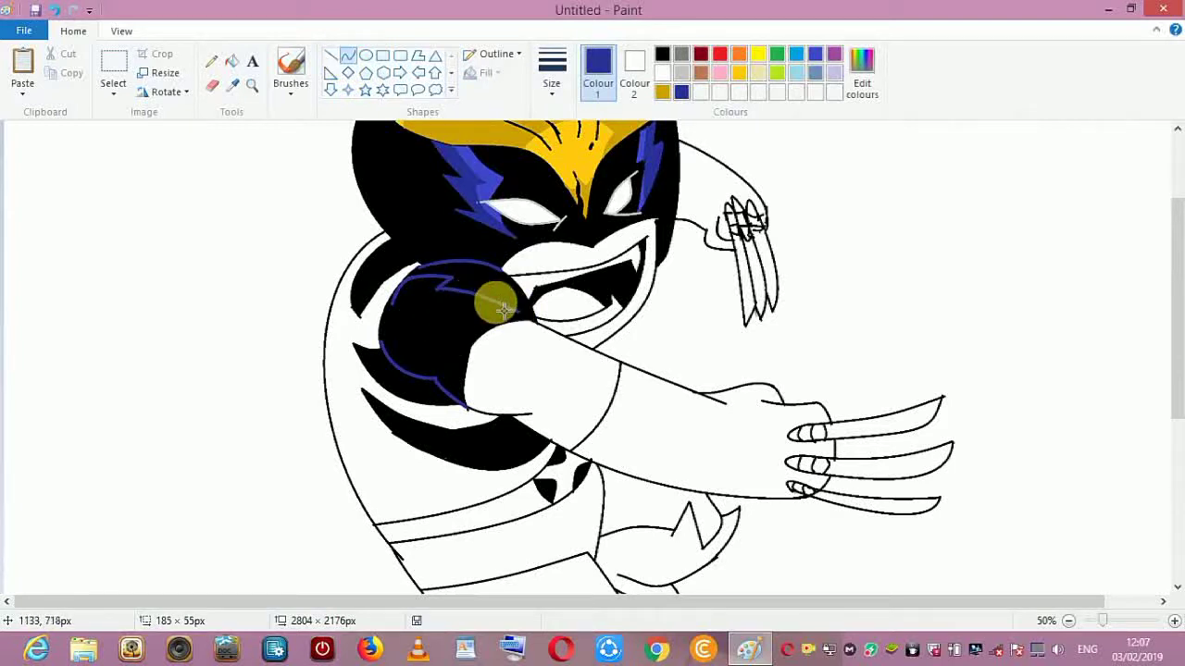
{"action": "left_click", "coordinate": [348, 59]}
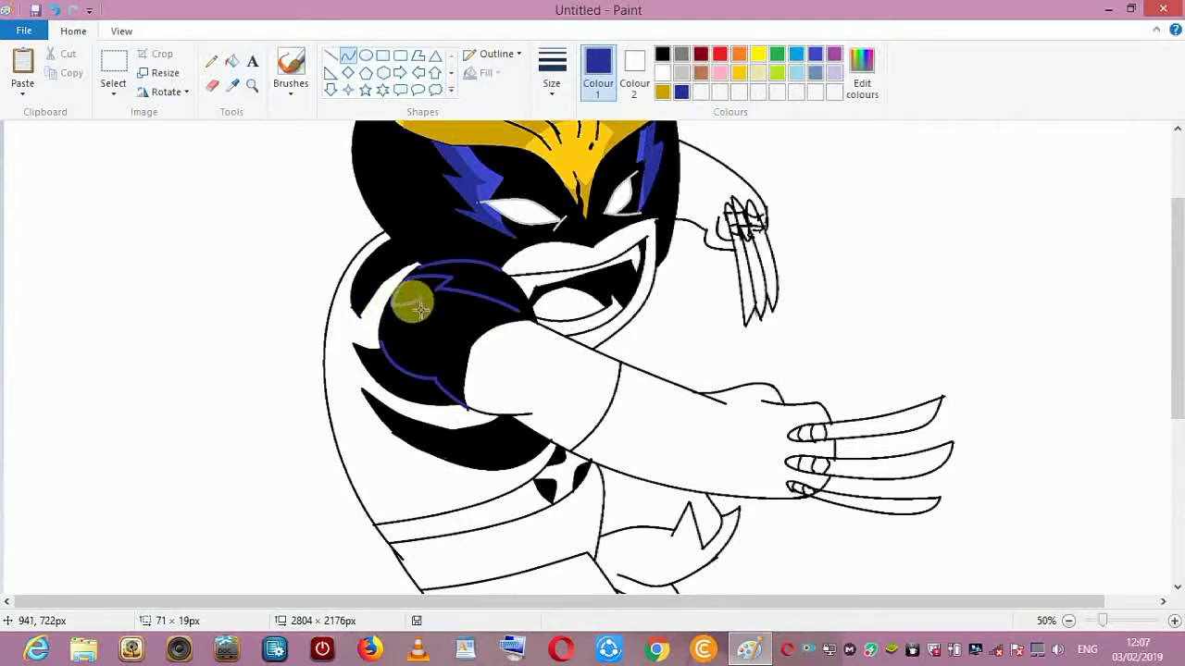
{"action": "left_click", "coordinate": [348, 57]}
{"action": "mouse_move", "coordinate": [422, 296]}
{"action": "left_mouse_down"}
{"action": "mouse_move", "coordinate": [411, 306]}
{"action": "mouse_move", "coordinate": [494, 335]}
{"action": "mouse_move", "coordinate": [525, 315]}
{"action": "left_mouse_up"}
{"action": "left_click", "coordinate": [347, 57]}
{"action": "left_click", "coordinate": [335, 57]}
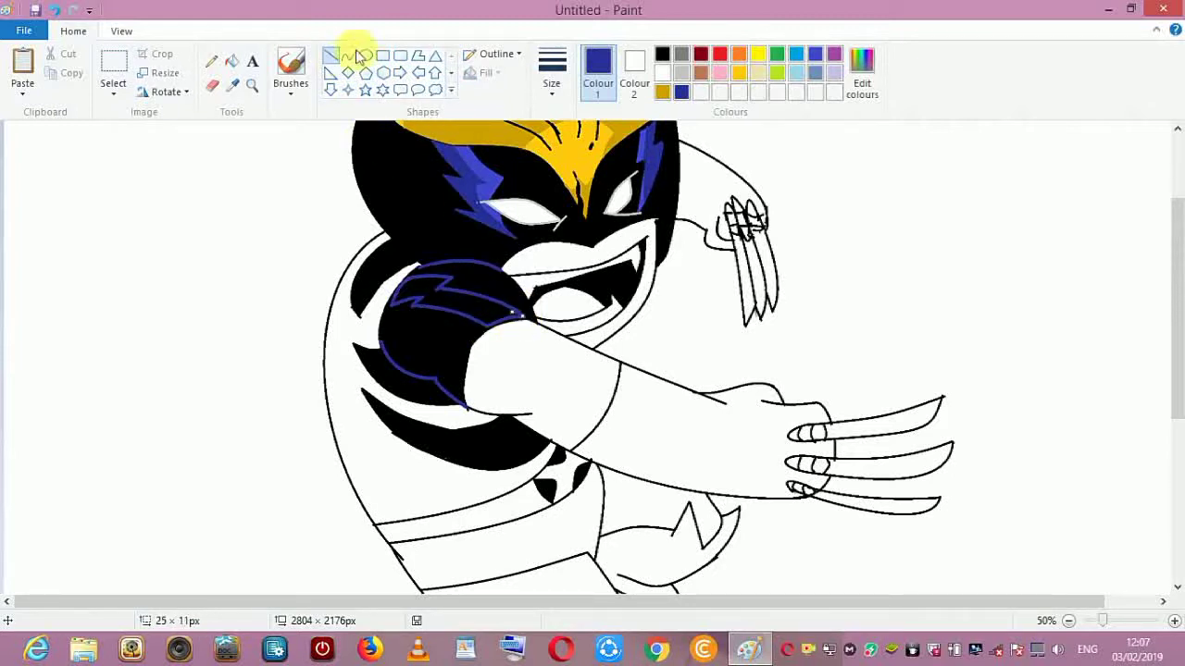
- Divide the shoulder highlight with inner edges including ones about 49 × 51 px and 77 × 51 px, and fill its parts with dark and lighter indigo
{"action": "left_click", "coordinate": [349, 58]}
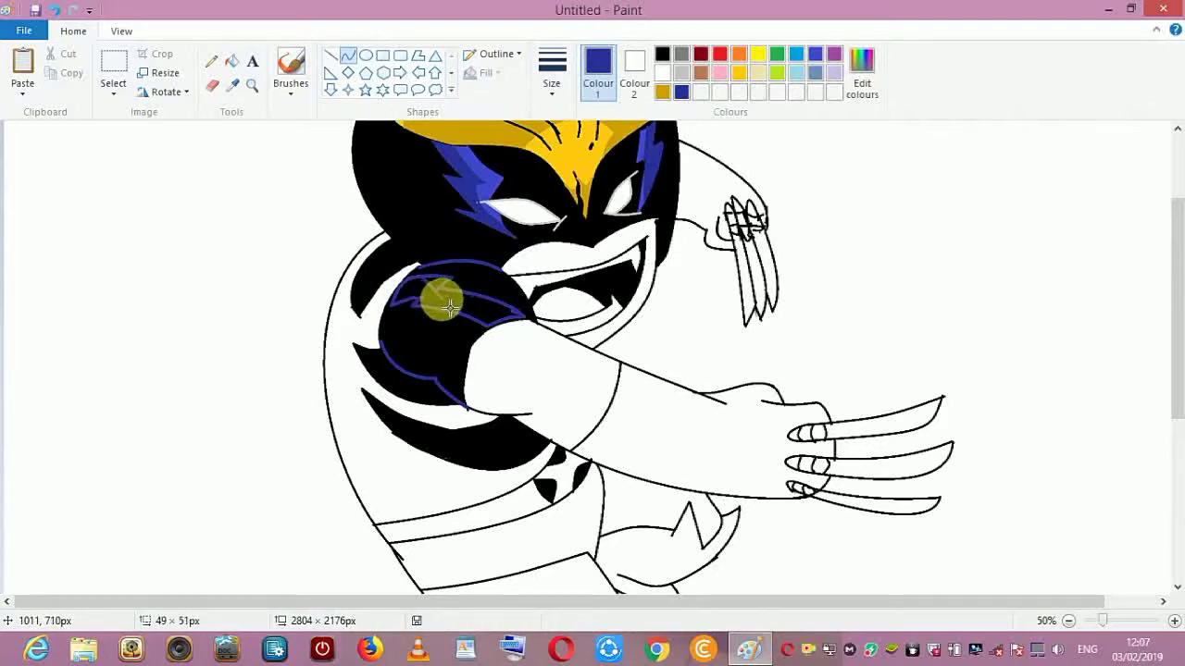
{"action": "left_click", "coordinate": [348, 55]}
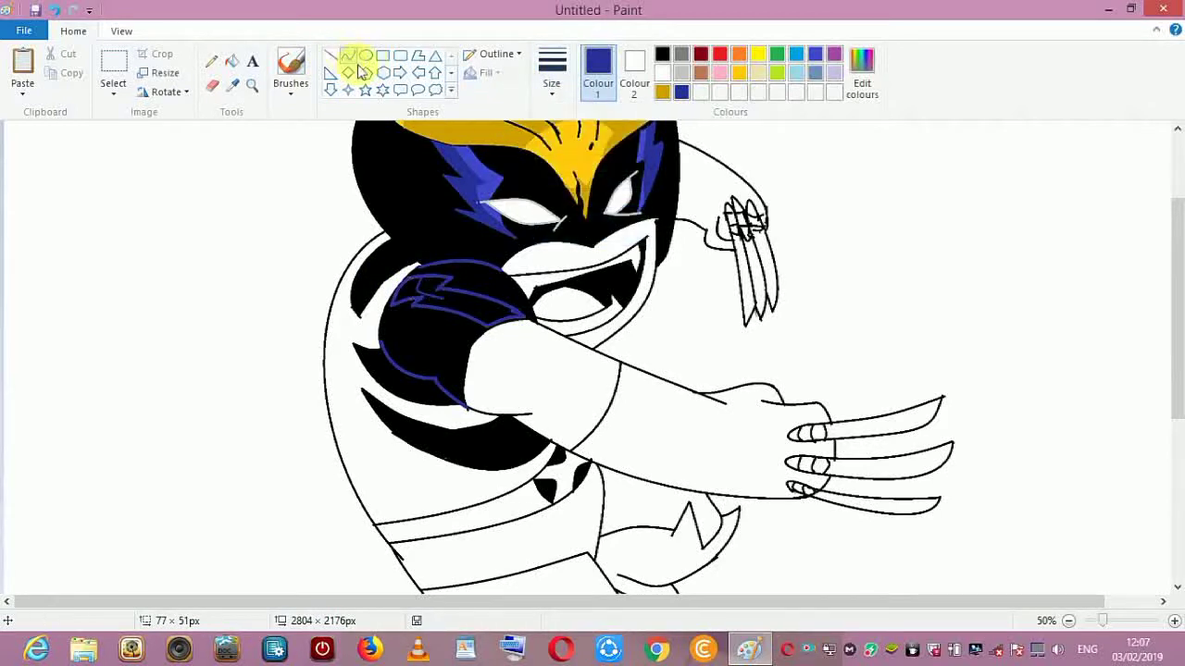
{"action": "left_click_drag", "start_coordinate": [459, 305], "coordinate": [503, 325]}
{"action": "mouse_move", "coordinate": [460, 307]}
{"action": "left_mouse_down"}
{"action": "mouse_move", "coordinate": [436, 312]}
{"action": "mouse_move", "coordinate": [468, 300]}
{"action": "left_mouse_up"}
{"action": "left_click", "coordinate": [334, 59]}
{"action": "left_click", "coordinate": [496, 330]}
{"action": "left_click", "coordinate": [414, 288]}
{"action": "left_click", "coordinate": [235, 65]}
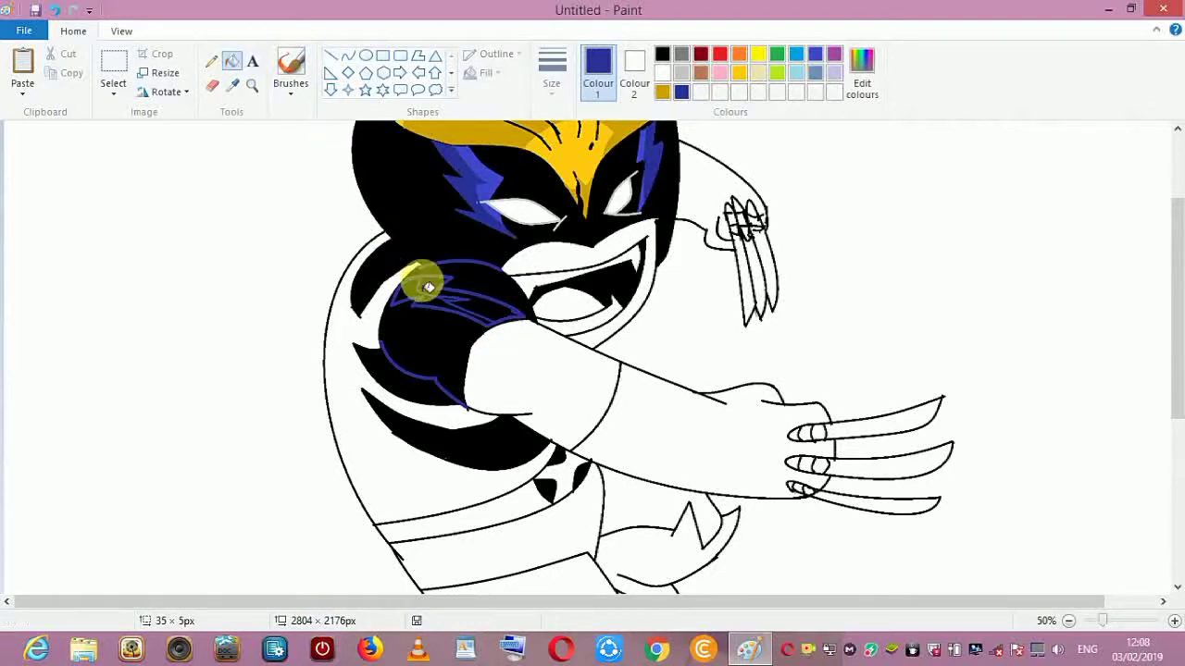
{"action": "left_click", "coordinate": [443, 283]}
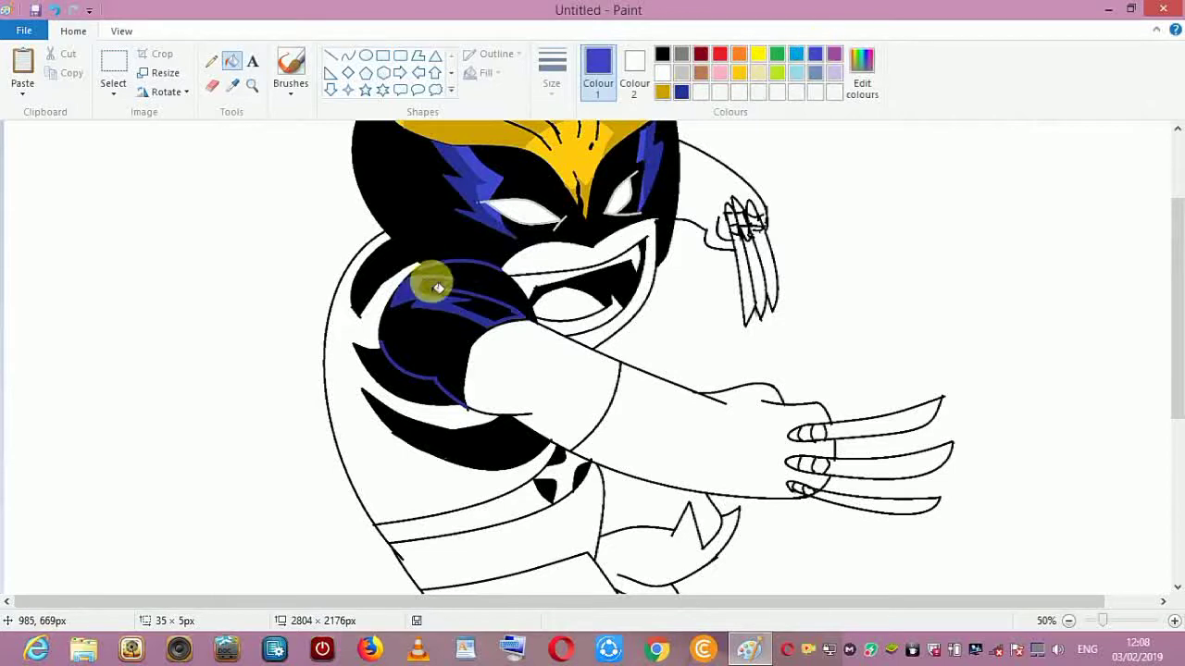
- Draw the upper and lower edges of a zigzag band along the forearm in dark indigo, including a curve about 299 × 143 px
{"action": "left_click", "coordinate": [358, 60]}
{"action": "scroll", "coordinate": [1096, 405], "scroll_direction": "up", "scroll_amount": 2}
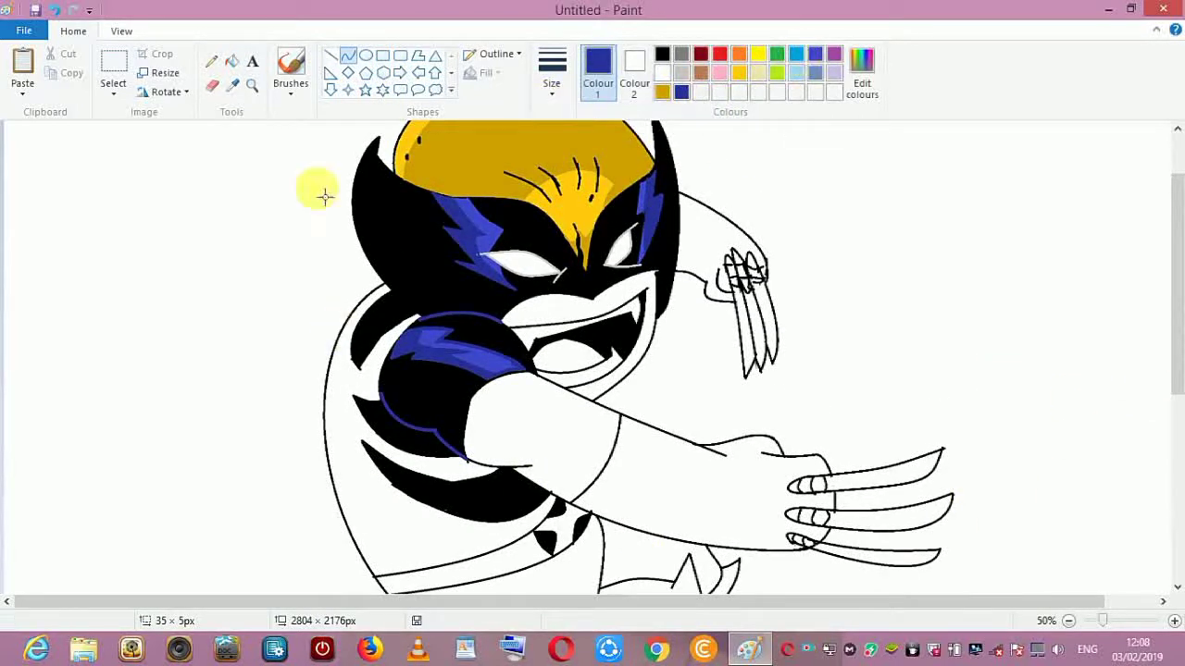
{"action": "left_click", "coordinate": [333, 57]}
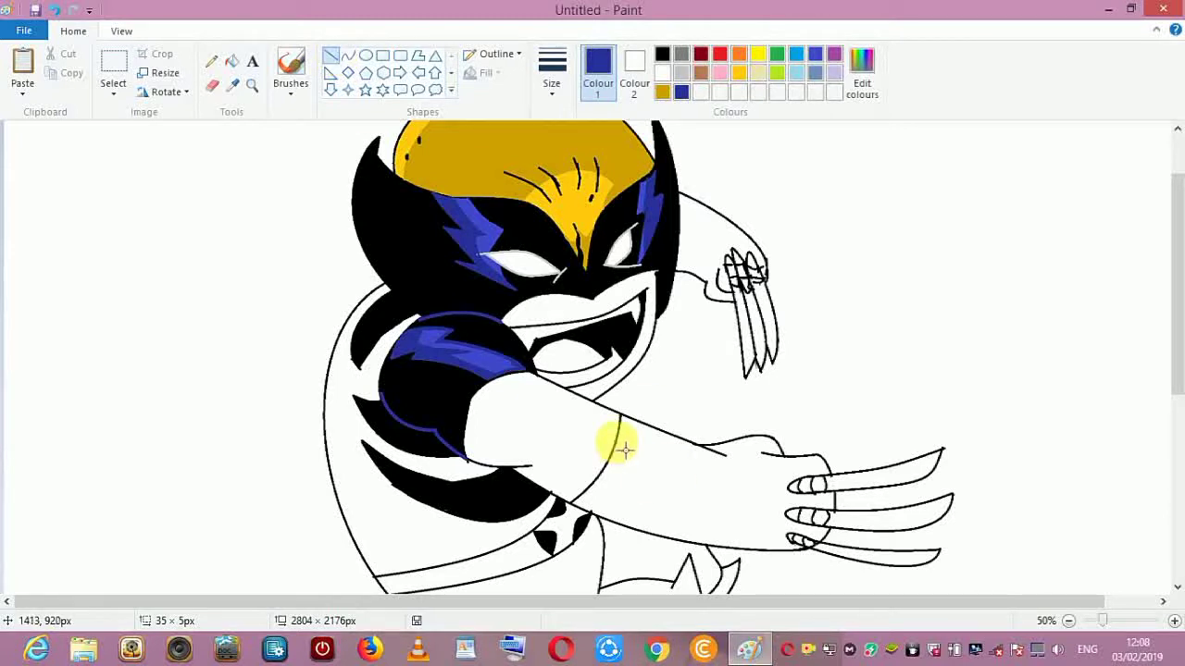
{"action": "mouse_move", "coordinate": [669, 462]}
{"action": "left_mouse_down"}
{"action": "mouse_move", "coordinate": [665, 488]}
{"action": "mouse_move", "coordinate": [661, 448]}
{"action": "mouse_move", "coordinate": [833, 509]}
{"action": "left_mouse_up"}
{"action": "left_click", "coordinate": [679, 488]}
{"action": "left_click", "coordinate": [348, 56]}
{"action": "mouse_move", "coordinate": [761, 489]}
{"action": "left_mouse_down"}
{"action": "mouse_move", "coordinate": [699, 458]}
{"action": "mouse_move", "coordinate": [809, 539]}
{"action": "mouse_move", "coordinate": [757, 500]}
{"action": "left_mouse_up"}
{"action": "left_click", "coordinate": [348, 61]}
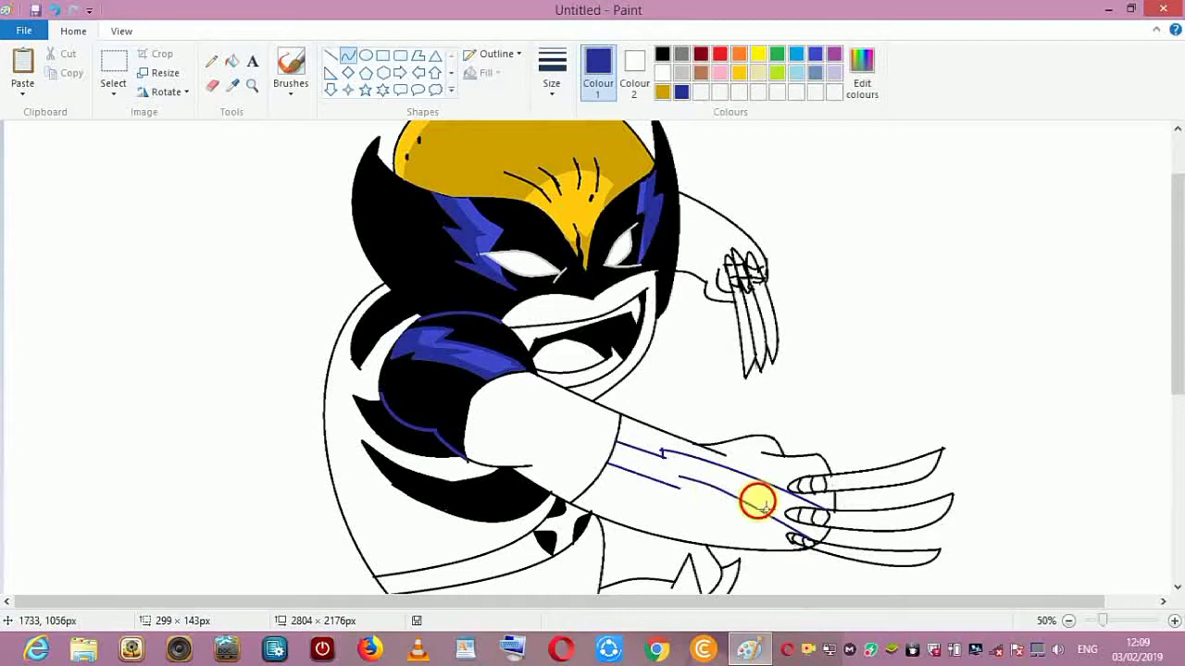
- Close the forearm band's lower notch with straight lines and fill the band with dark indigo
{"action": "left_click", "coordinate": [330, 56]}
{"action": "left_click_drag", "start_coordinate": [681, 477], "coordinate": [635, 470]}
{"action": "left_click", "coordinate": [232, 61]}
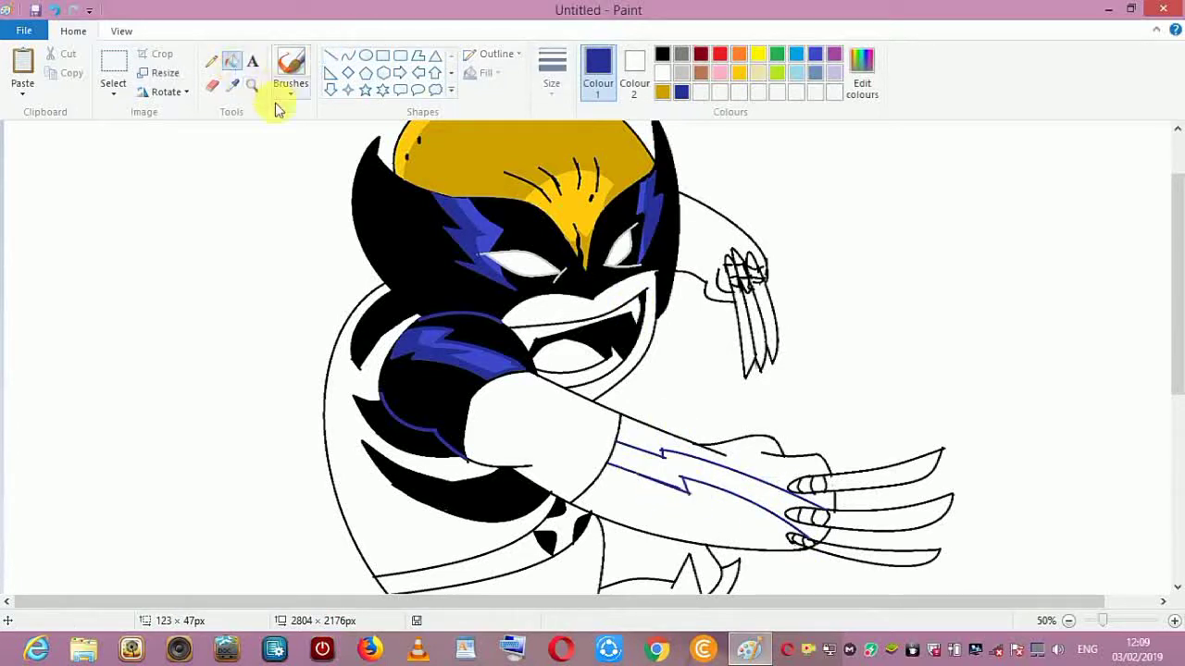
{"action": "left_click", "coordinate": [656, 465]}
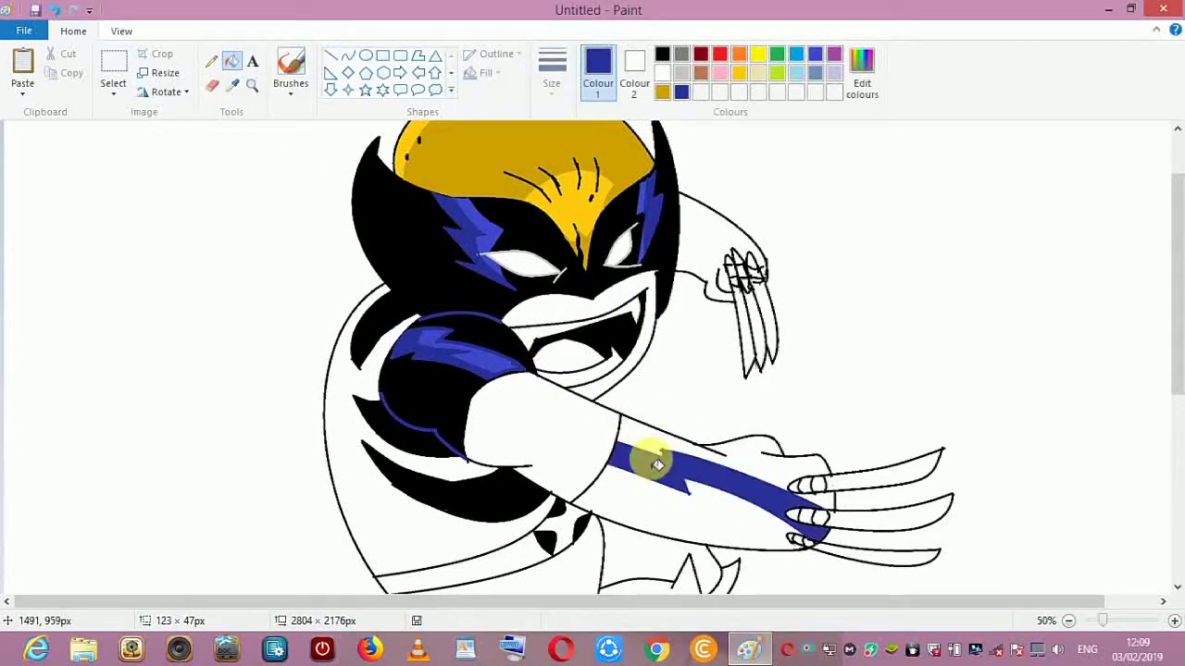
- Draw lighter indigo curves along the middle of the forearm band, including ones about 69 × 13 px and 213 × 89 px
{"action": "left_click", "coordinate": [349, 57]}
{"action": "left_click_drag", "start_coordinate": [618, 460], "coordinate": [681, 489]}
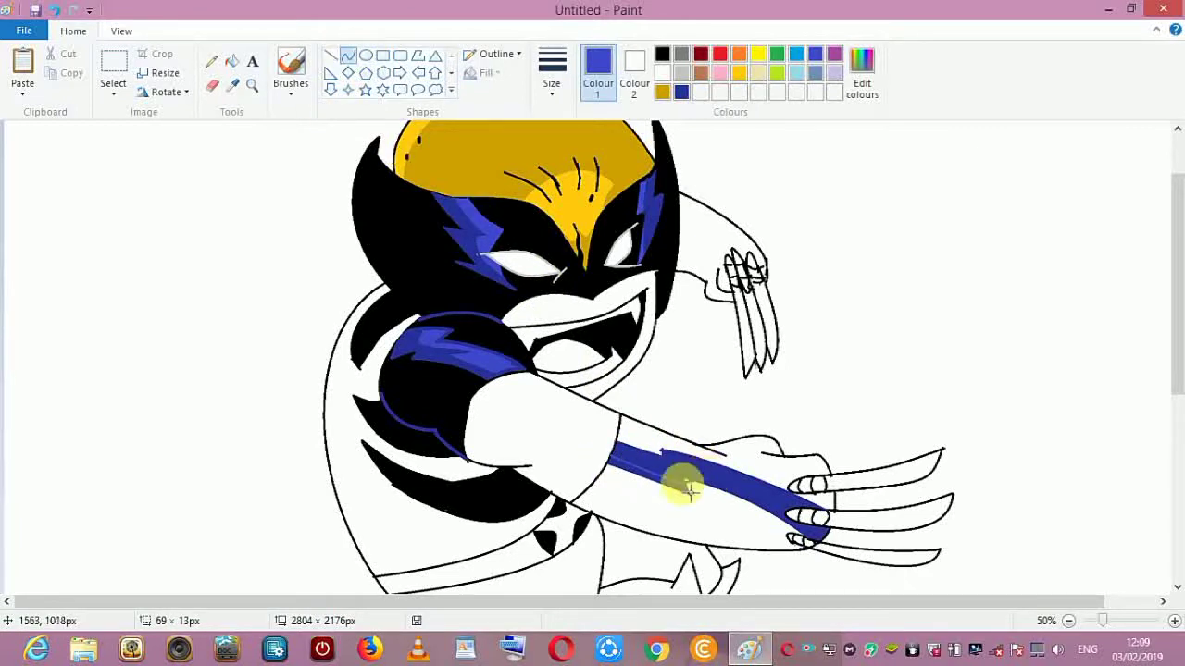
{"action": "left_click_drag", "start_coordinate": [709, 479], "coordinate": [805, 522]}
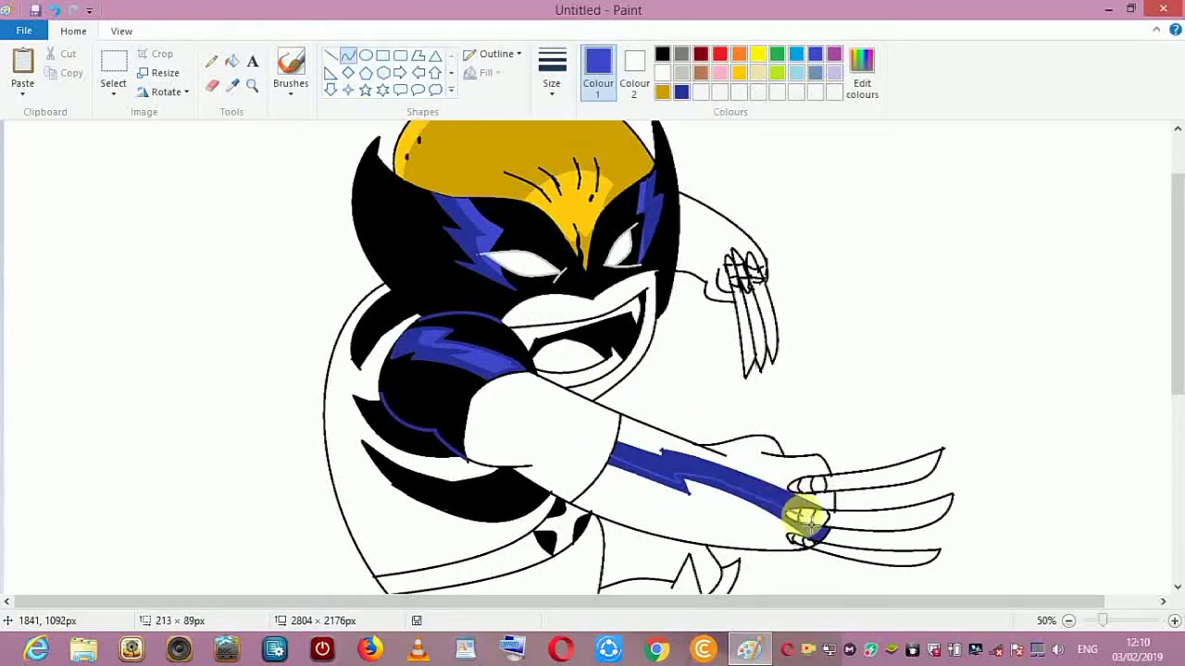
- Close the dividing line's gap near the knuckles with a short straight line and fill the band's upper part with lighter indigo
{"action": "left_click", "coordinate": [231, 61]}
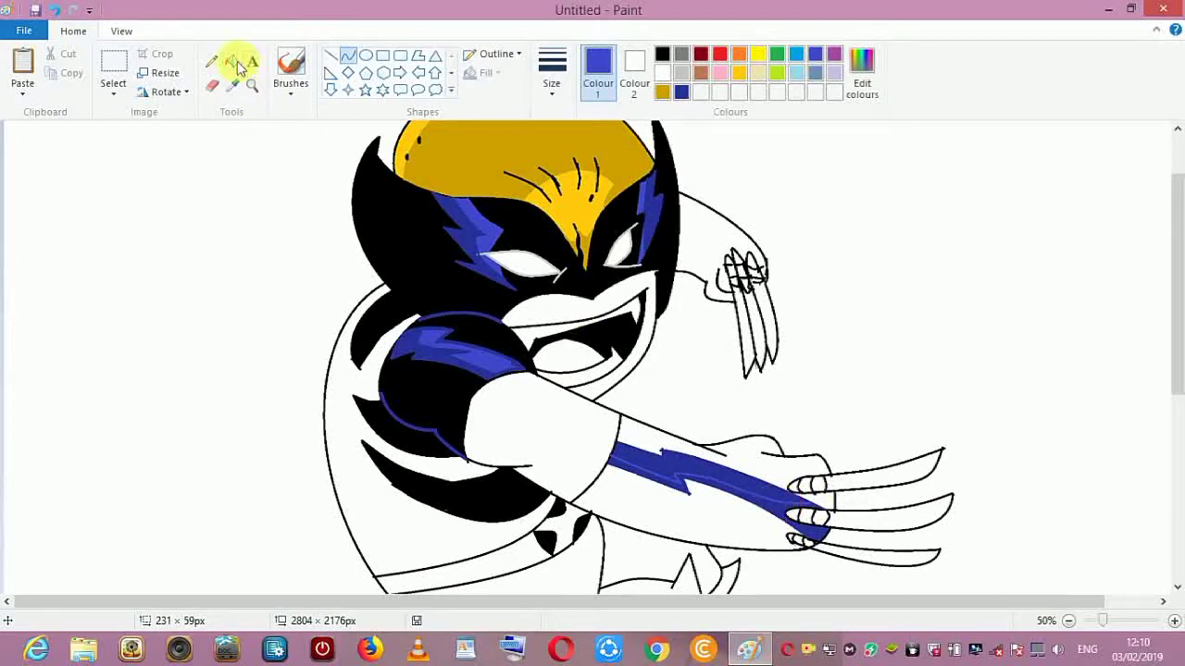
{"action": "left_click", "coordinate": [674, 477]}
{"action": "left_click", "coordinate": [54, 10]}
{"action": "left_click", "coordinate": [331, 55]}
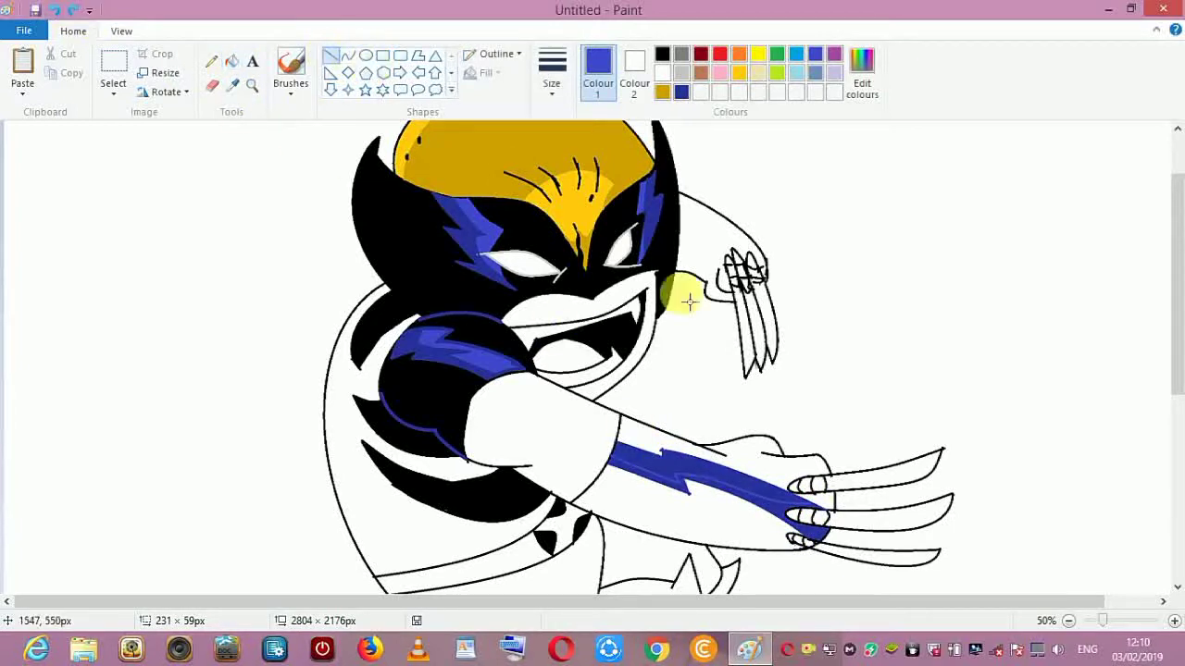
{"action": "left_click_drag", "start_coordinate": [820, 508], "coordinate": [814, 506]}
{"action": "left_click", "coordinate": [230, 61]}
{"action": "left_click", "coordinate": [696, 466]}
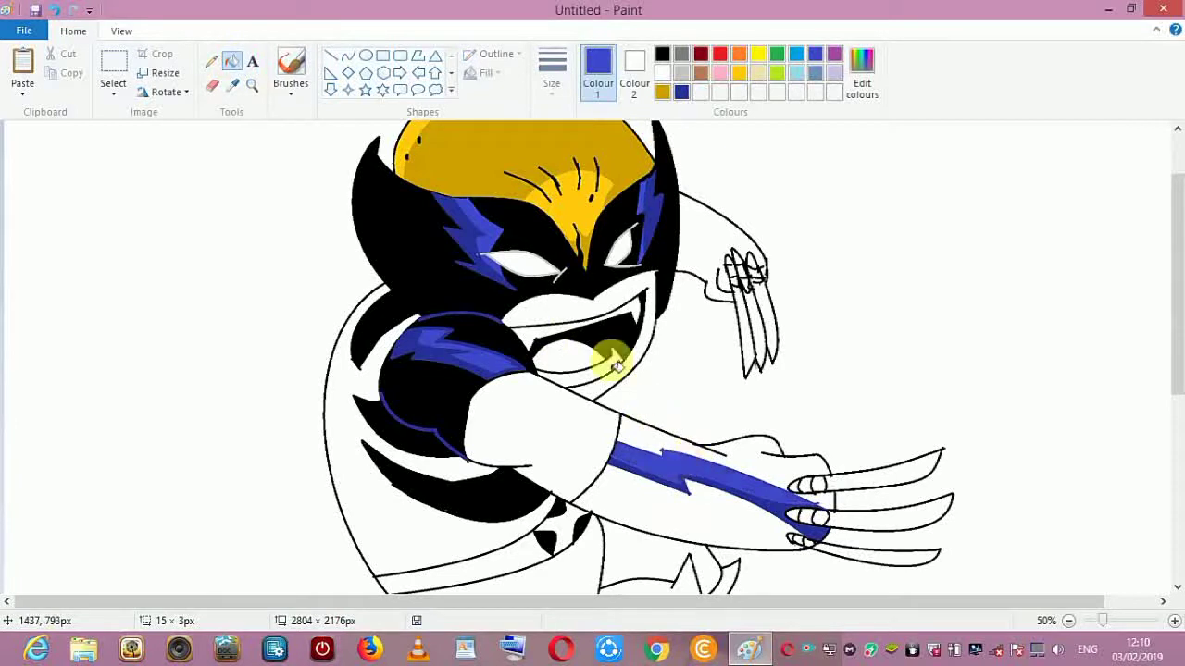
- Outline a narrow zigzag highlight along the forearm band's upper edge in light turquoise, close its gaps and fill it
{"action": "left_click", "coordinate": [796, 72]}
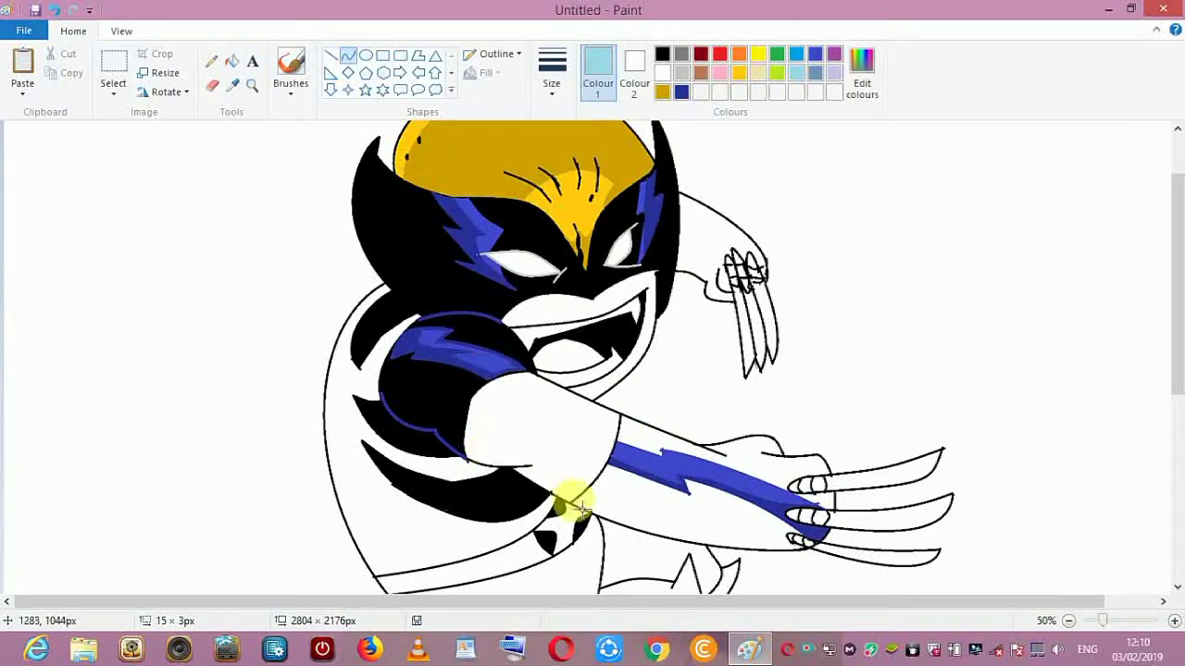
{"action": "mouse_move", "coordinate": [625, 453]}
{"action": "left_mouse_down"}
{"action": "mouse_move", "coordinate": [673, 474]}
{"action": "mouse_move", "coordinate": [666, 458]}
{"action": "left_mouse_up"}
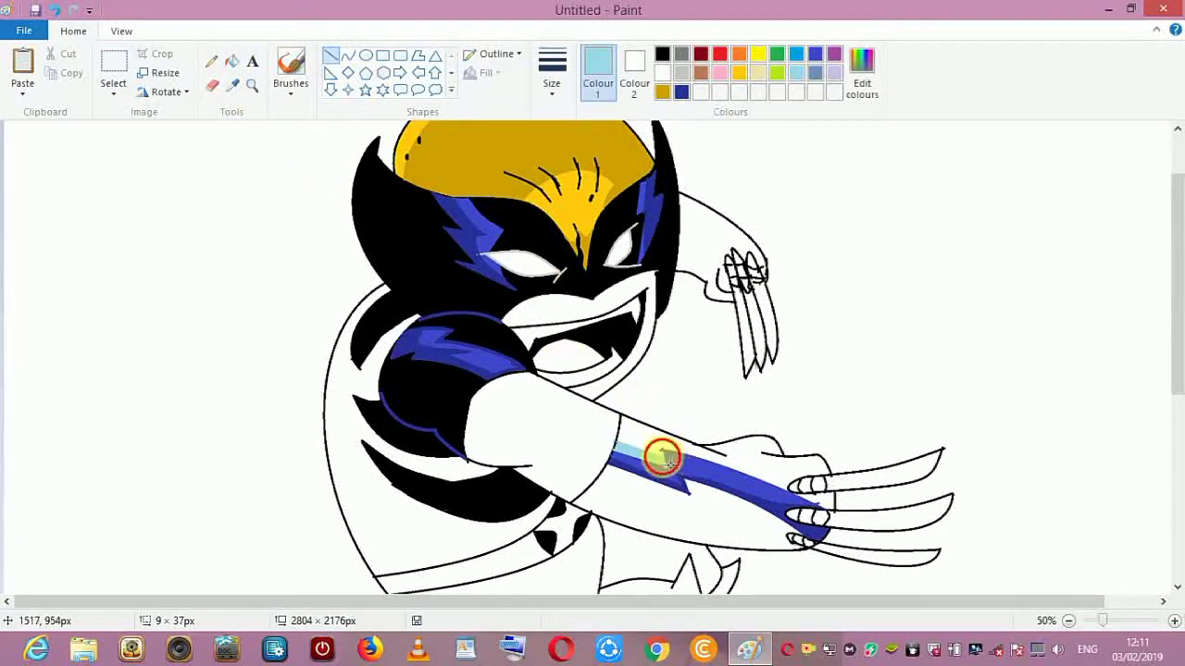
{"action": "left_click_drag", "start_coordinate": [661, 453], "coordinate": [745, 483]}
{"action": "left_click", "coordinate": [230, 61]}
{"action": "left_click", "coordinate": [722, 468]}
{"action": "left_click", "coordinate": [58, 10]}
{"action": "left_click", "coordinate": [331, 57]}
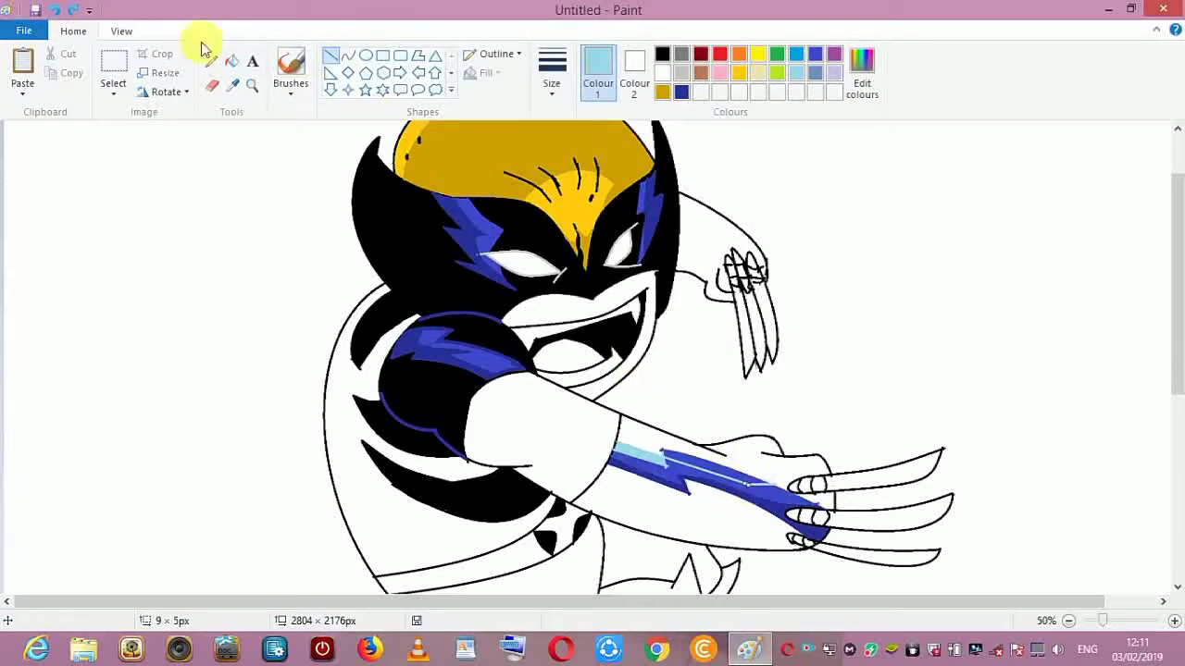
{"action": "left_click", "coordinate": [231, 61]}
{"action": "left_click", "coordinate": [731, 472]}
- Fill the rest of the front forearm and hand around the band with black
{"action": "left_click", "coordinate": [662, 54]}
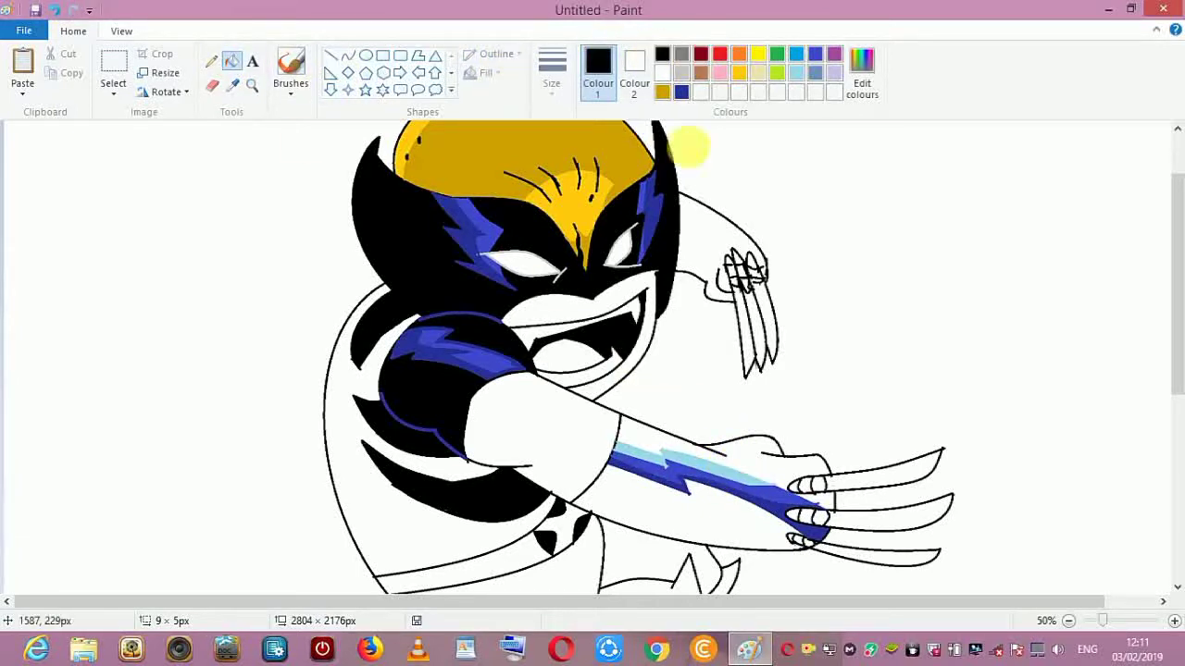
{"action": "left_click", "coordinate": [671, 446]}
{"action": "left_click", "coordinate": [637, 493]}
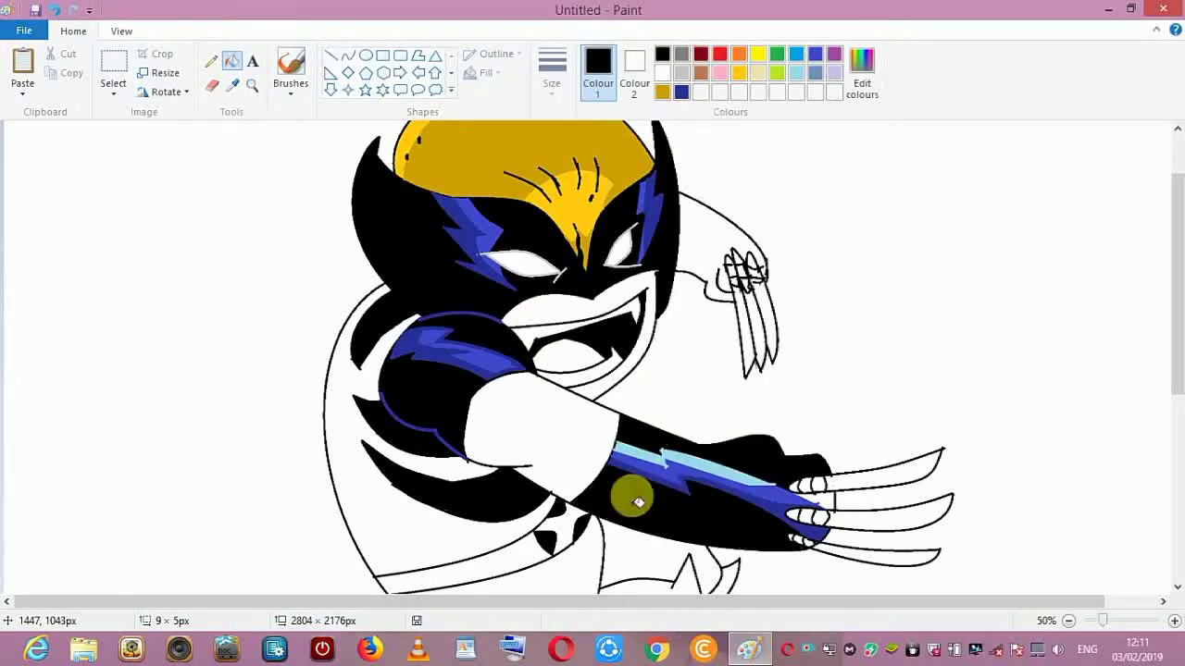
- Draw a light grey dividing curve along each of the front hand's three claws, about 267 × 73, 279 × 69 and 275 × 35 px
{"action": "left_click", "coordinate": [344, 56]}
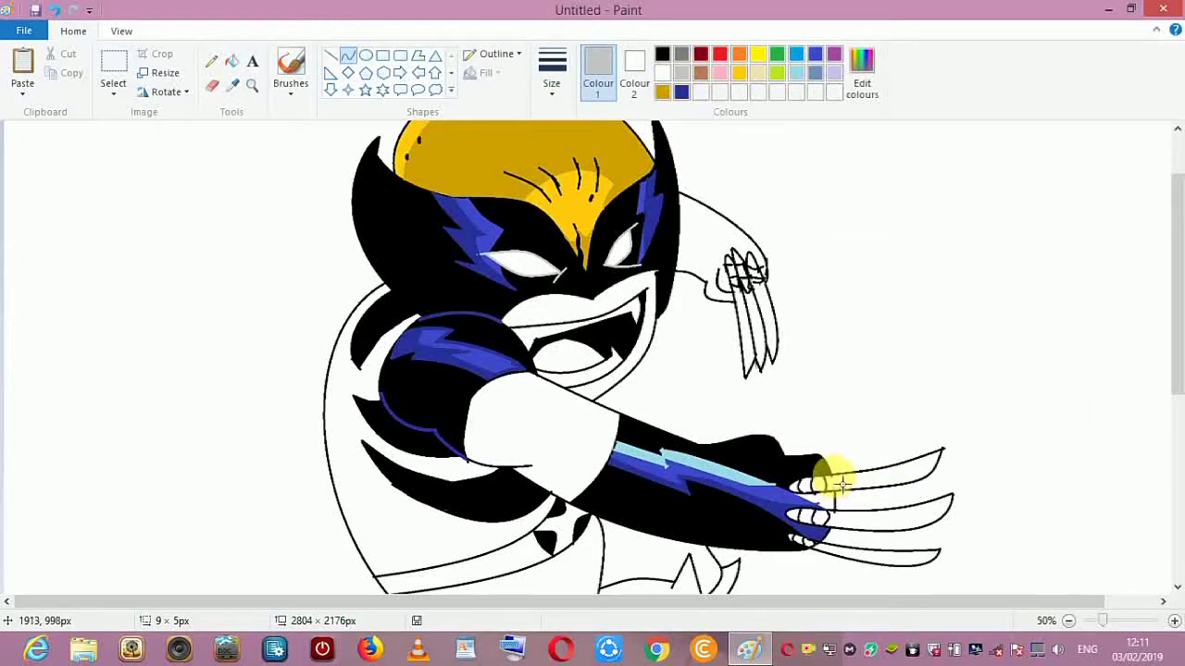
{"action": "mouse_move", "coordinate": [827, 488]}
{"action": "left_mouse_down"}
{"action": "mouse_move", "coordinate": [855, 490]}
{"action": "mouse_move", "coordinate": [943, 451]}
{"action": "mouse_move", "coordinate": [897, 475]}
{"action": "left_mouse_up"}
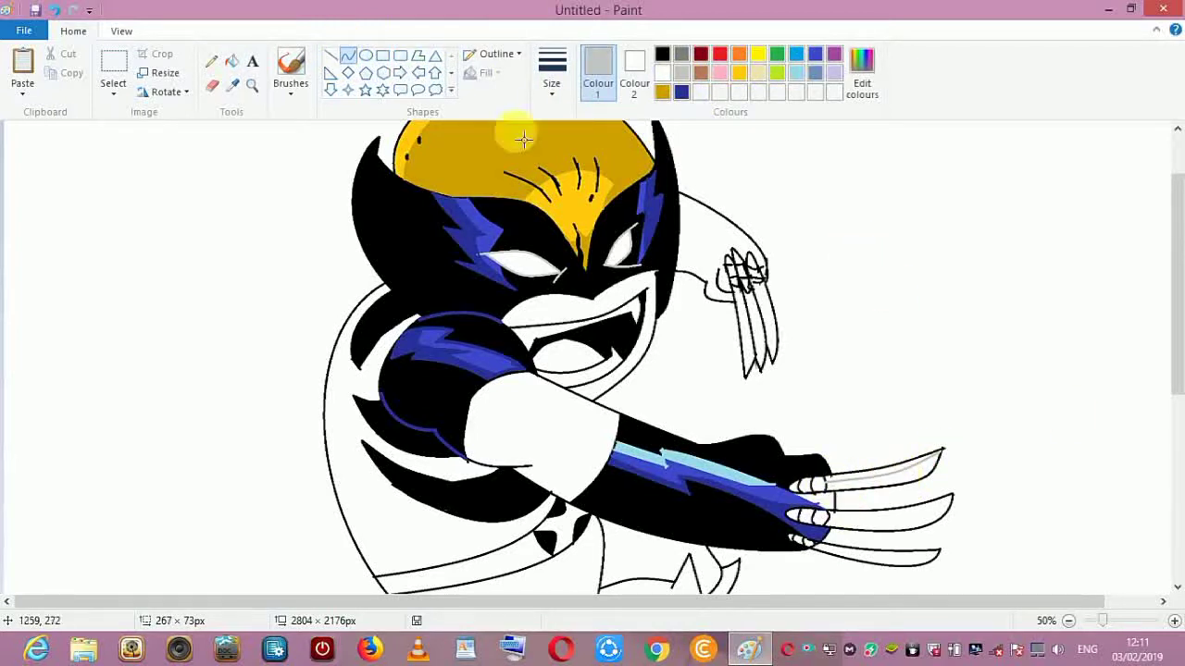
{"action": "left_click", "coordinate": [350, 61]}
{"action": "left_click_drag", "start_coordinate": [831, 517], "coordinate": [952, 497]}
{"action": "left_click_drag", "start_coordinate": [918, 519], "coordinate": [911, 530]}
{"action": "left_click", "coordinate": [350, 59]}
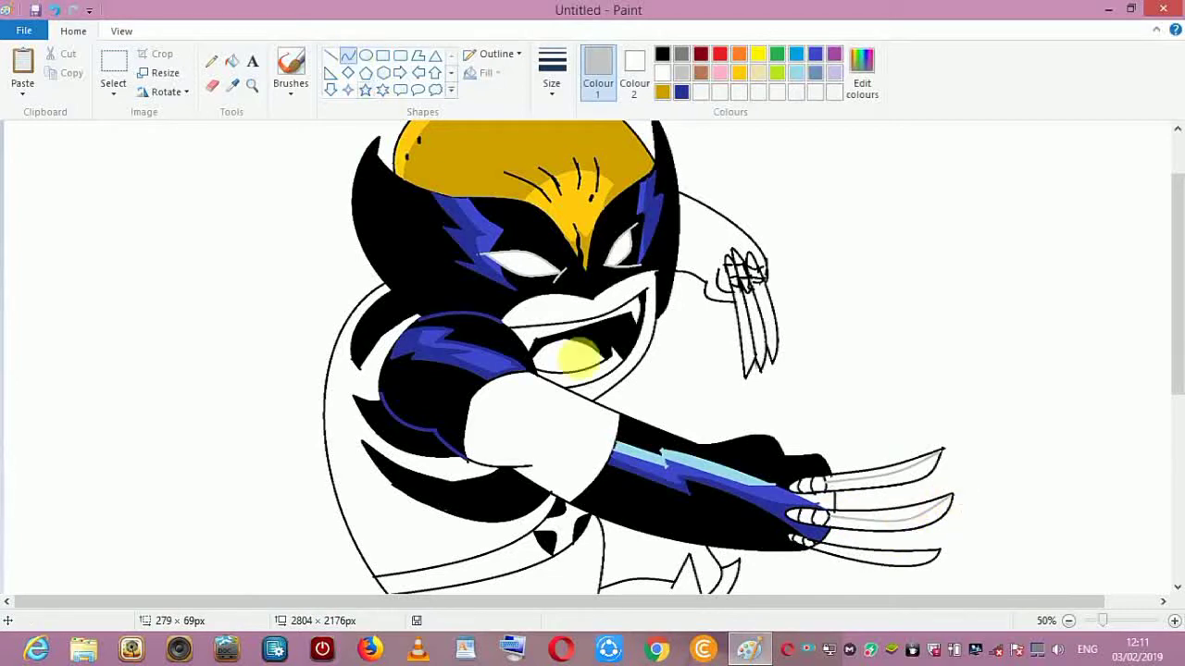
{"action": "left_click_drag", "start_coordinate": [821, 546], "coordinate": [940, 554]}
{"action": "left_click_drag", "start_coordinate": [915, 565], "coordinate": [909, 573]}
- Fill the lower half of each of the front hand's three claws with light grey
{"action": "left_click", "coordinate": [231, 60]}
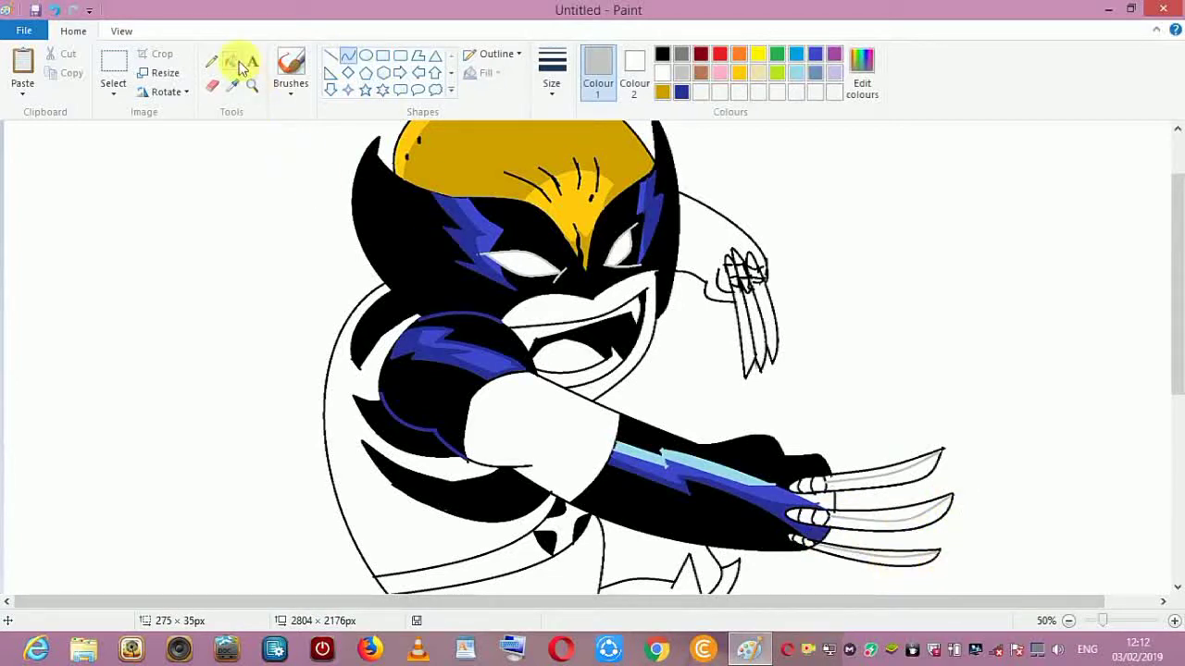
{"action": "left_click", "coordinate": [884, 476]}
{"action": "left_click", "coordinate": [931, 510]}
{"action": "left_click", "coordinate": [919, 562]}
- Fill the finger sections at the base of the front hand's claws with dark grey, undoing any fill that hits the outlines
{"action": "left_click", "coordinate": [682, 56]}
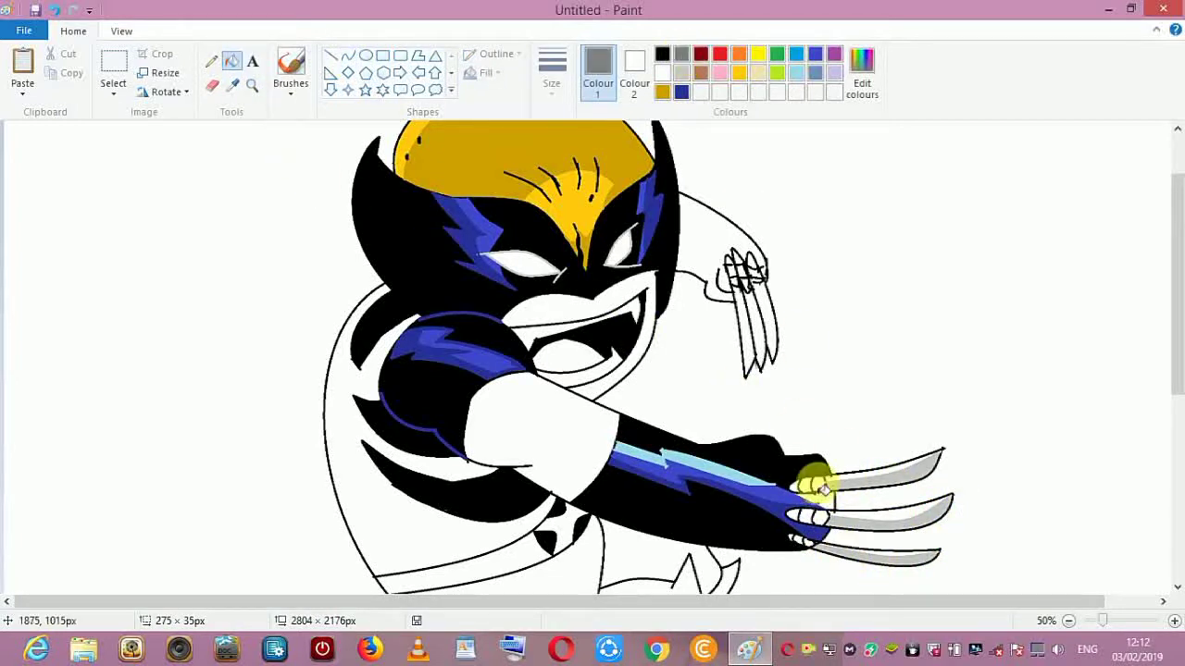
{"action": "left_click", "coordinate": [800, 490]}
{"action": "left_click", "coordinate": [828, 523]}
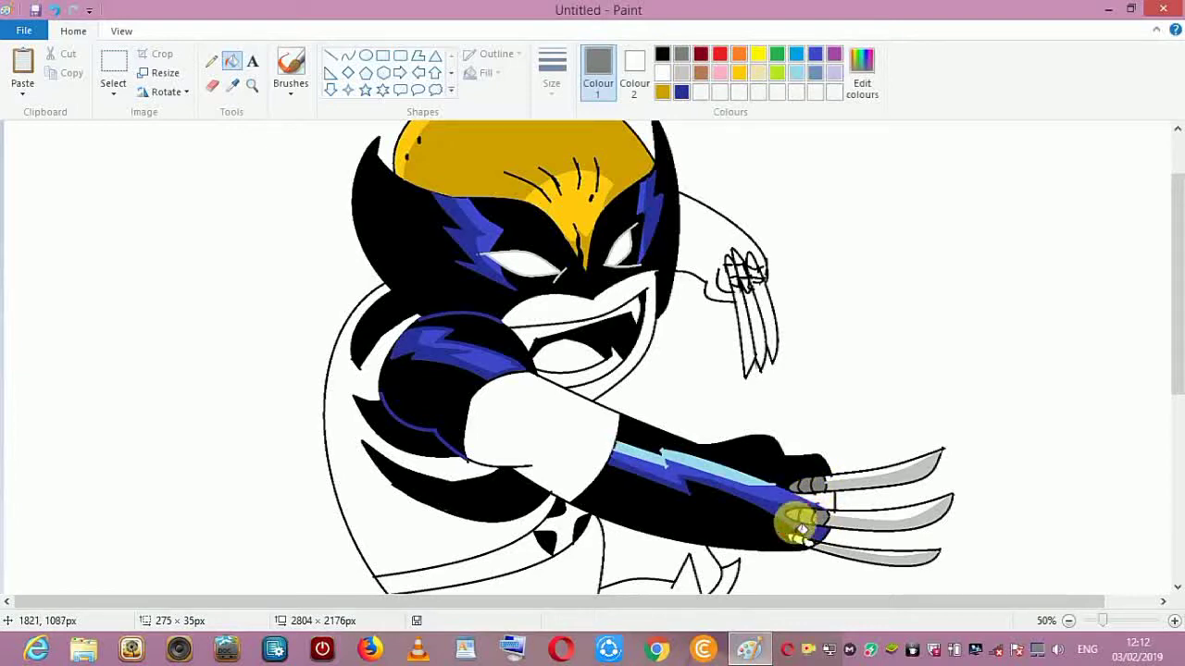
{"action": "left_click", "coordinate": [788, 538]}
{"action": "left_click", "coordinate": [54, 9]}
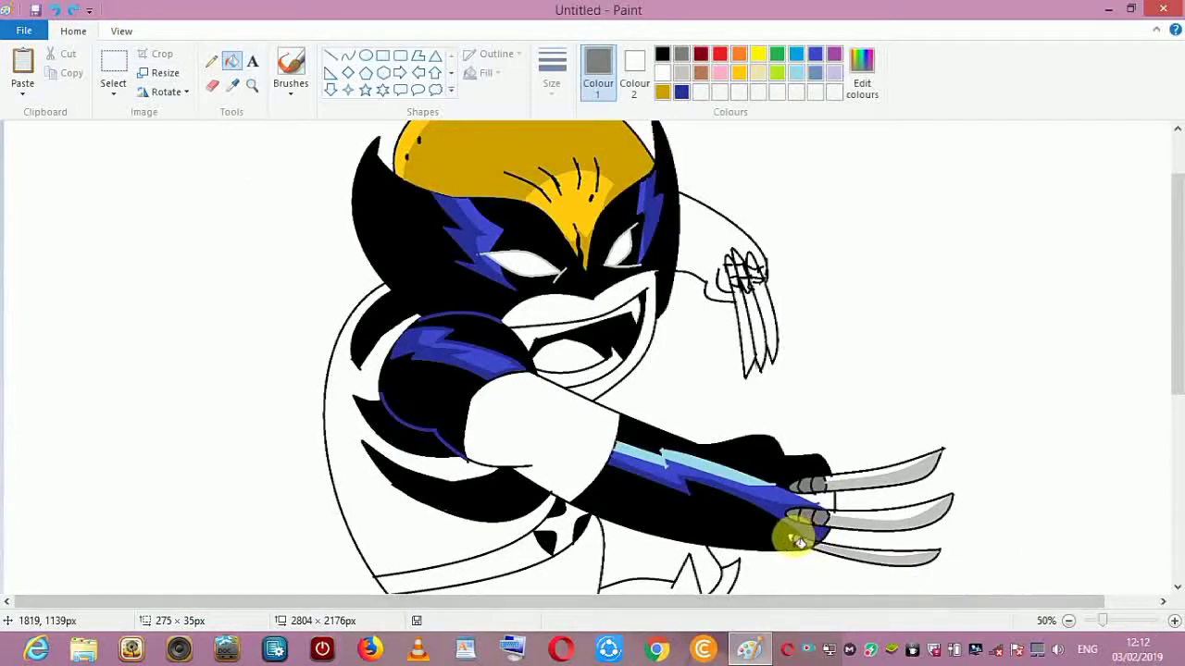
{"action": "left_click", "coordinate": [794, 544]}
{"action": "left_click", "coordinate": [54, 9]}
{"action": "left_click", "coordinate": [798, 544]}
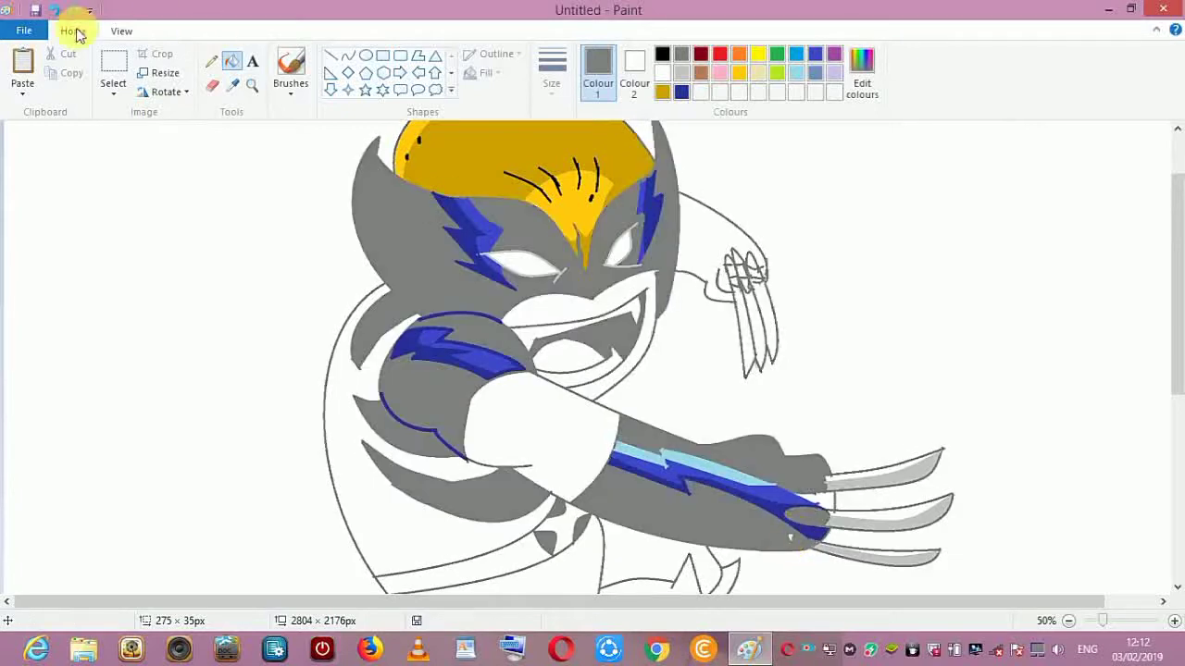
{"action": "left_click", "coordinate": [55, 9]}
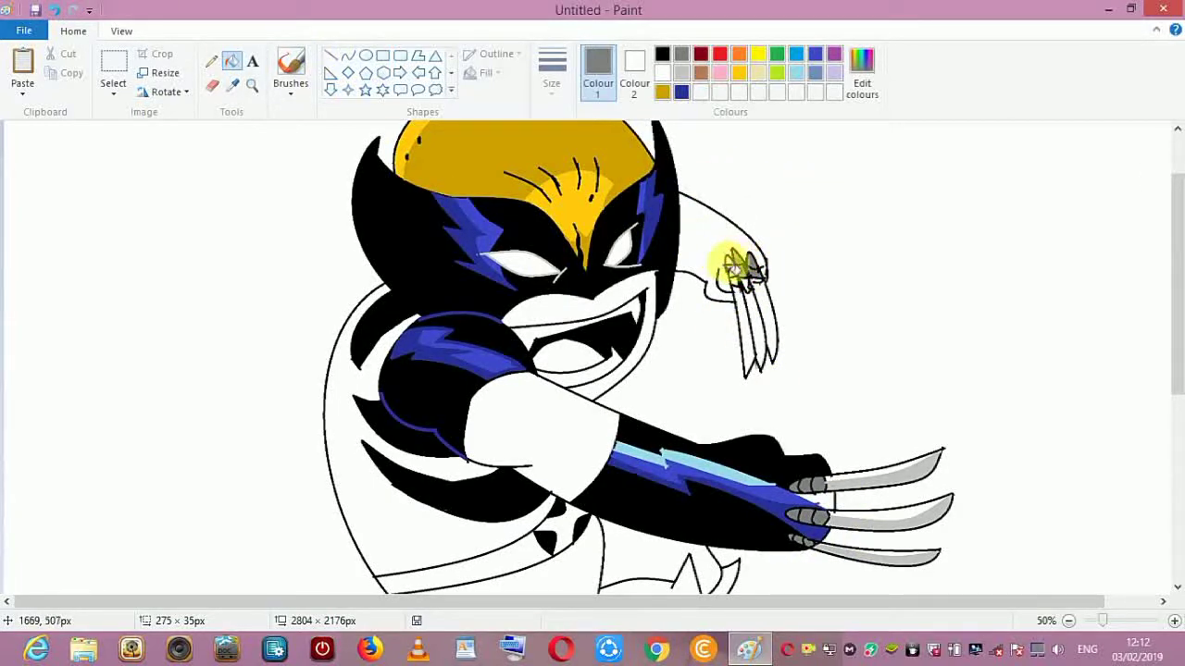
- Draw light grey dividing curves down the far hand's claws, including one about 29 × 189 px, and fill their shaded sides light grey
{"action": "left_click", "coordinate": [347, 55]}
{"action": "left_click", "coordinate": [681, 72]}
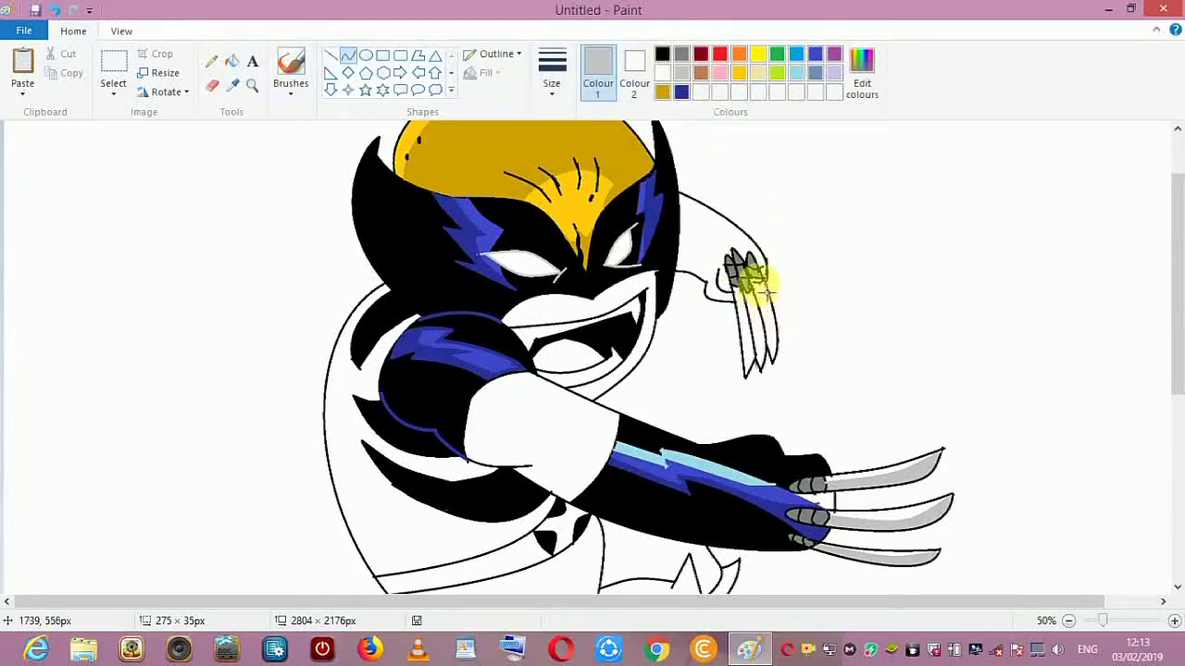
{"action": "left_click", "coordinate": [782, 309]}
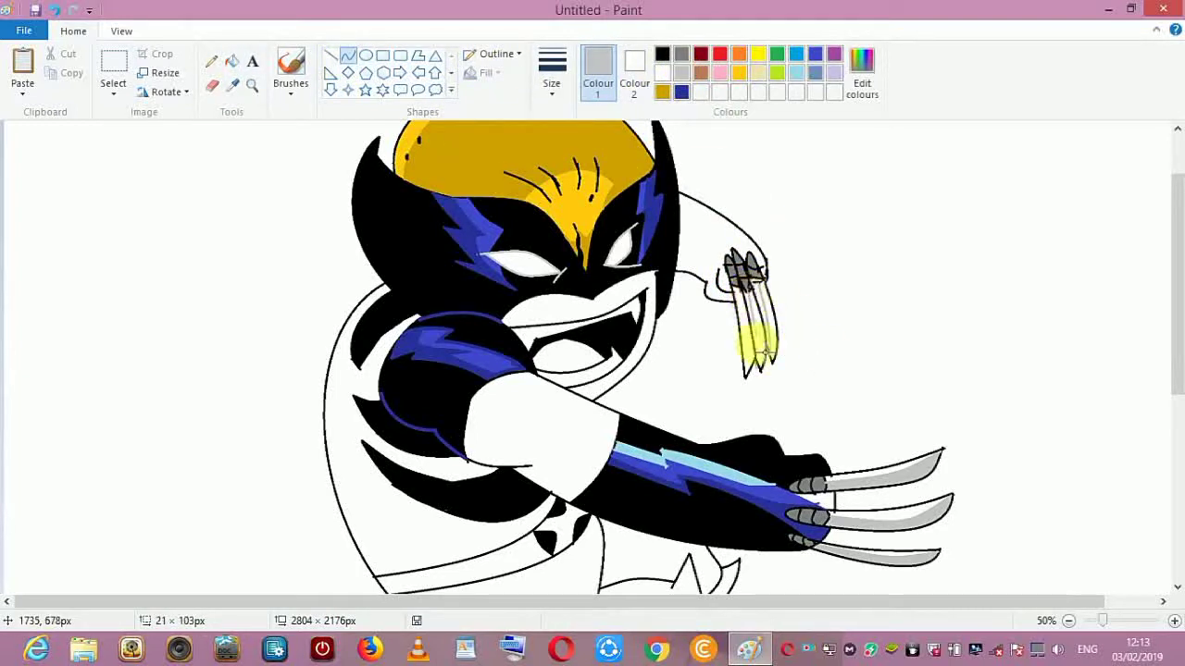
{"action": "left_click_drag", "start_coordinate": [772, 351], "coordinate": [768, 351]}
{"action": "left_click", "coordinate": [351, 60]}
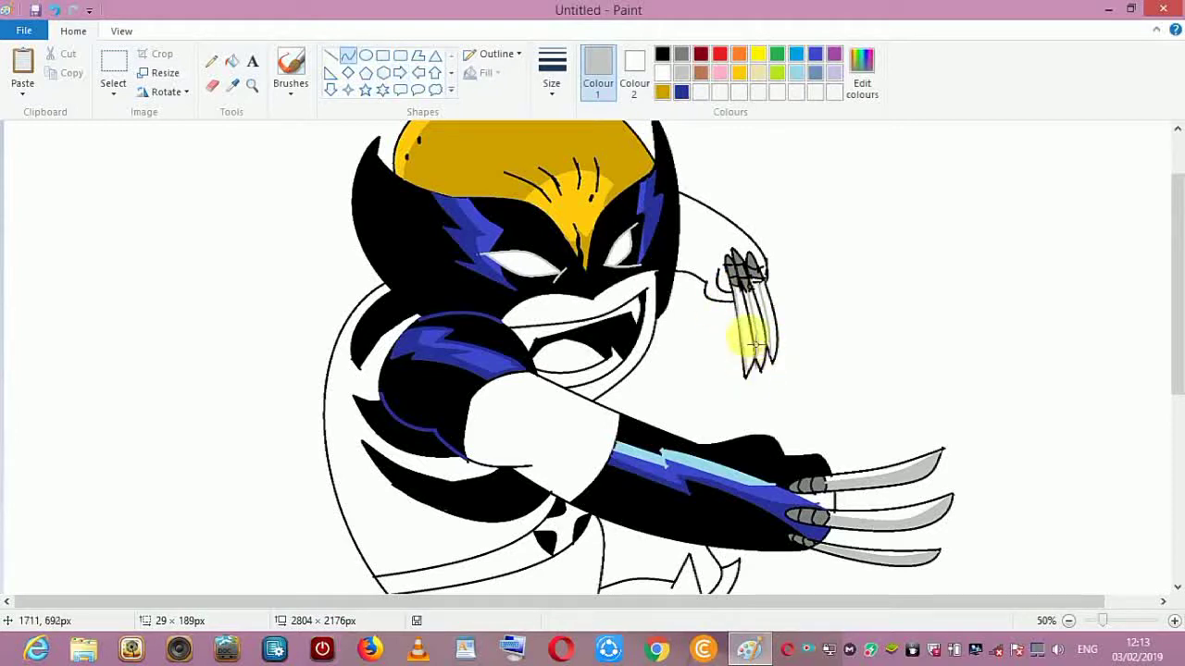
{"action": "left_click", "coordinate": [232, 61]}
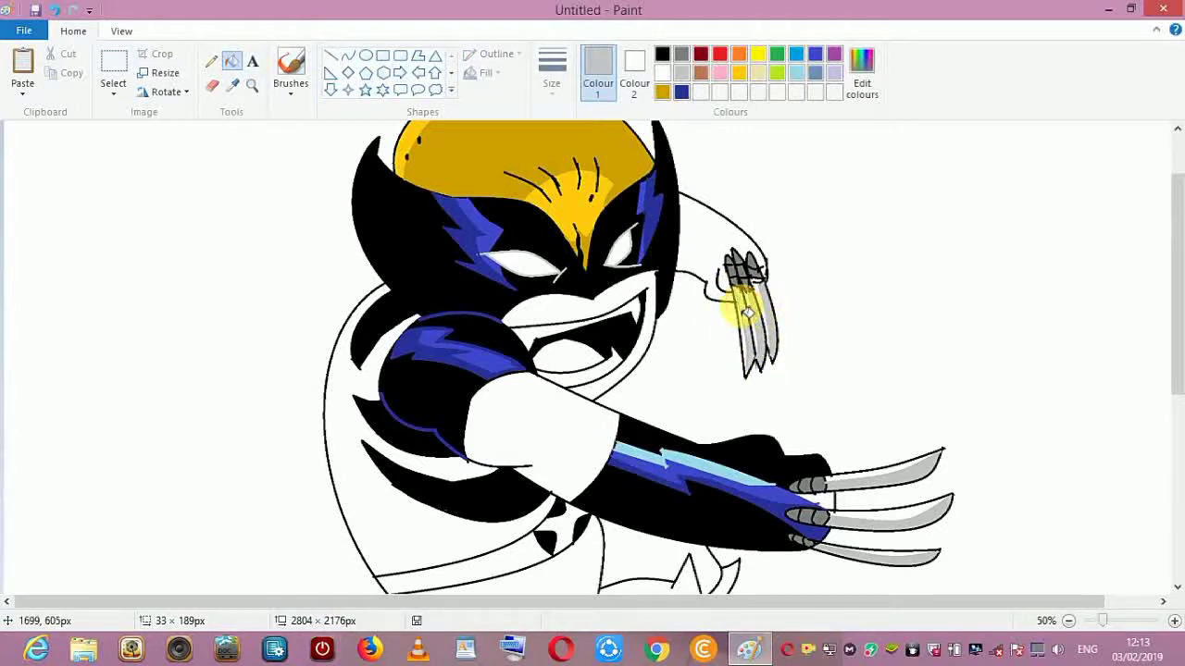
- Fill the far arm and hand with black
{"action": "left_click", "coordinate": [369, 73]}
{"action": "left_click", "coordinate": [345, 58]}
{"action": "left_click", "coordinate": [681, 91]}
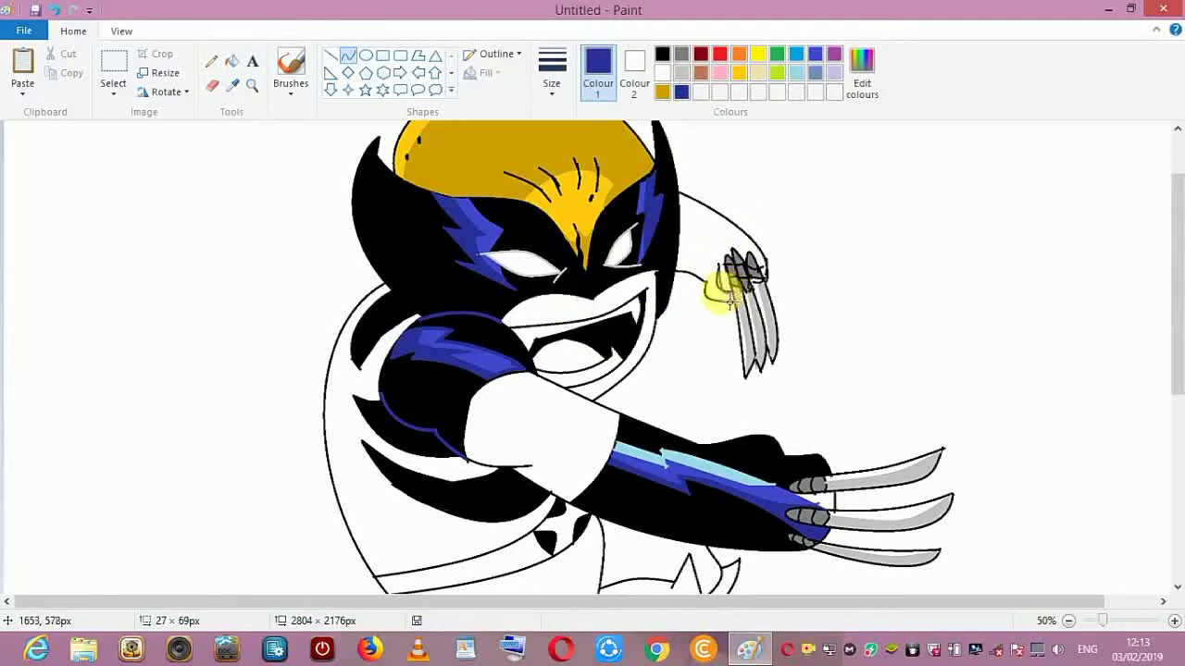
{"action": "left_click", "coordinate": [231, 62]}
{"action": "left_click", "coordinate": [662, 53]}
{"action": "left_click", "coordinate": [699, 220]}
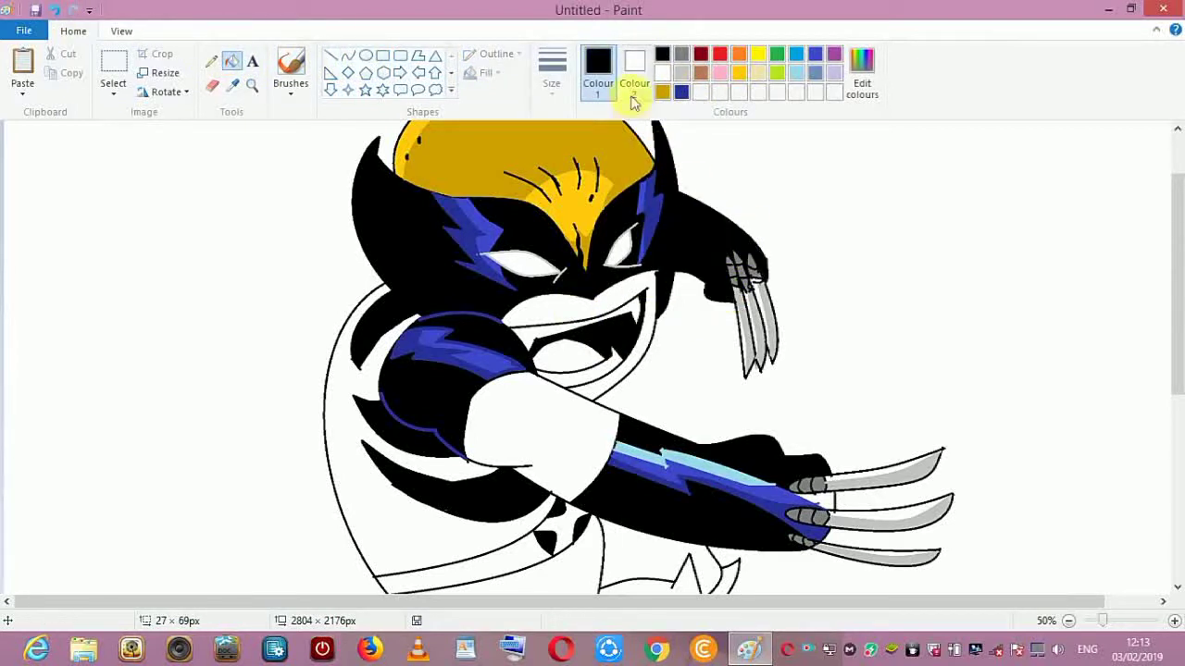
- Draw dark indigo contour curves around the far hand's thumb, including ones about 23 × 21 px and 35 × 29 px
{"action": "left_click", "coordinate": [681, 91]}
{"action": "left_click", "coordinate": [345, 58]}
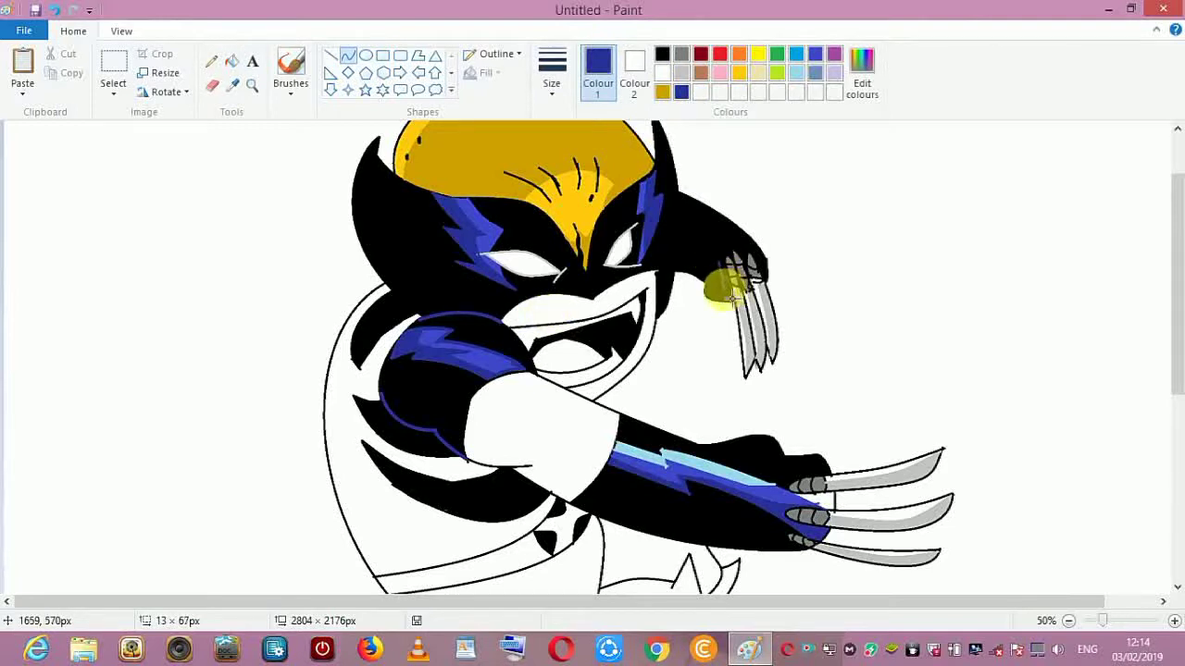
{"action": "left_click", "coordinate": [346, 59]}
{"action": "left_click_drag", "start_coordinate": [721, 265], "coordinate": [727, 297]}
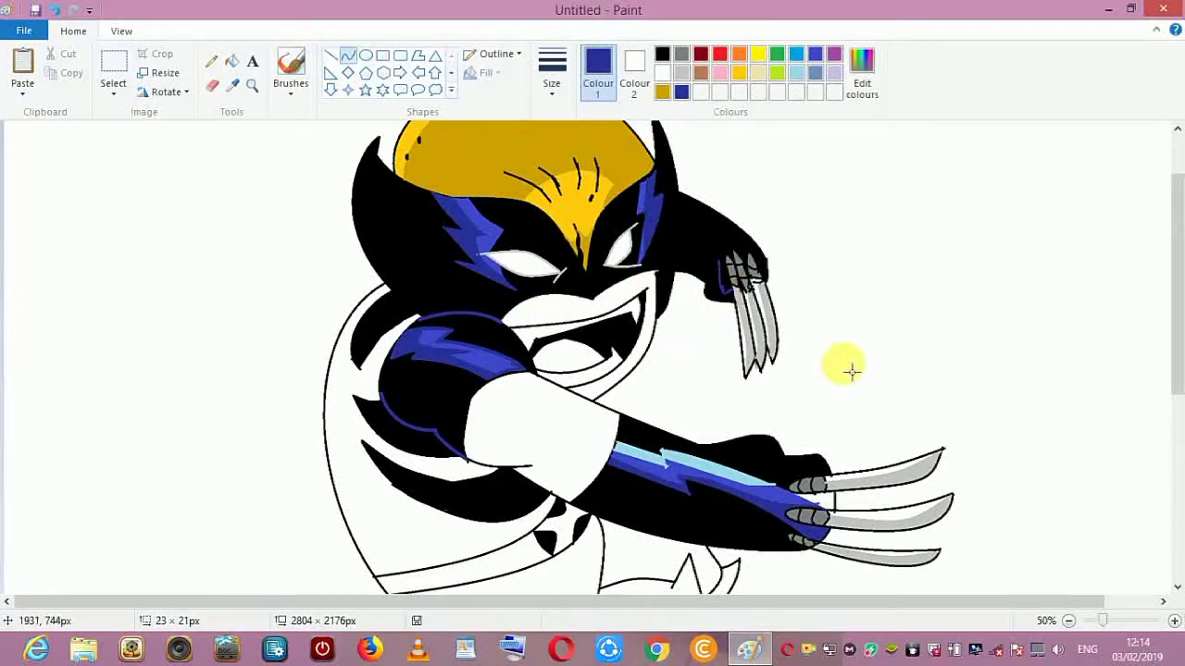
{"action": "left_click", "coordinate": [727, 292]}
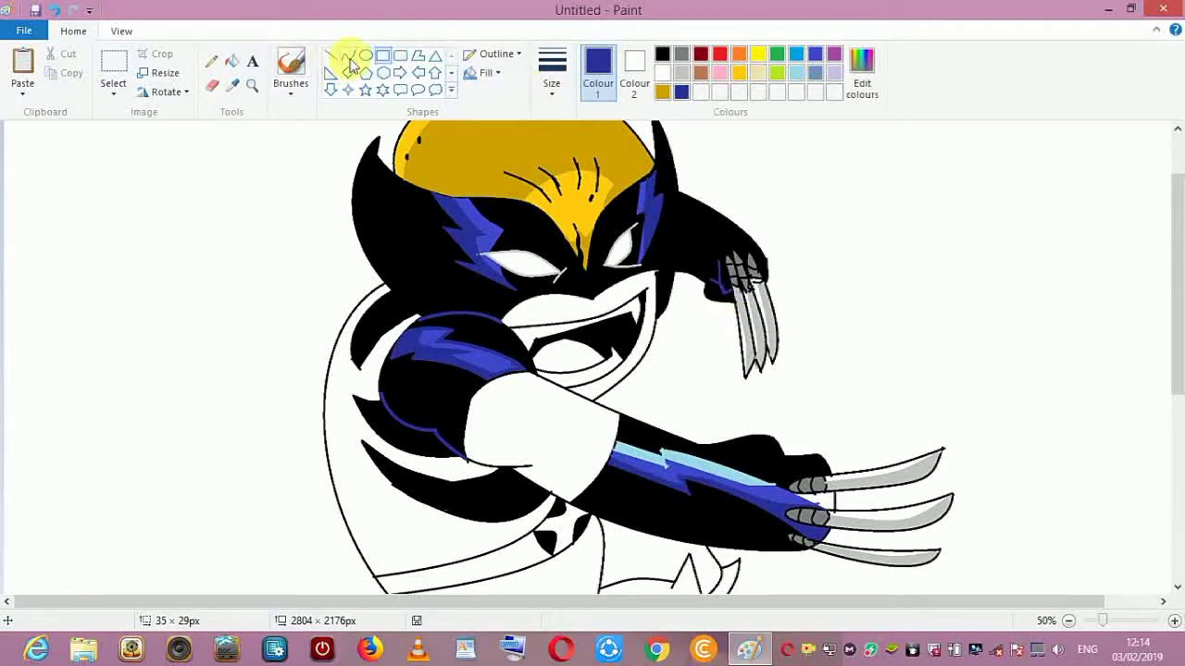
- Draw a dark indigo contour curve about 123 × 17 px across the top of the front hand
{"action": "left_click", "coordinate": [347, 57]}
{"action": "scroll", "coordinate": [389, 163], "scroll_direction": "down", "scroll_amount": 1}
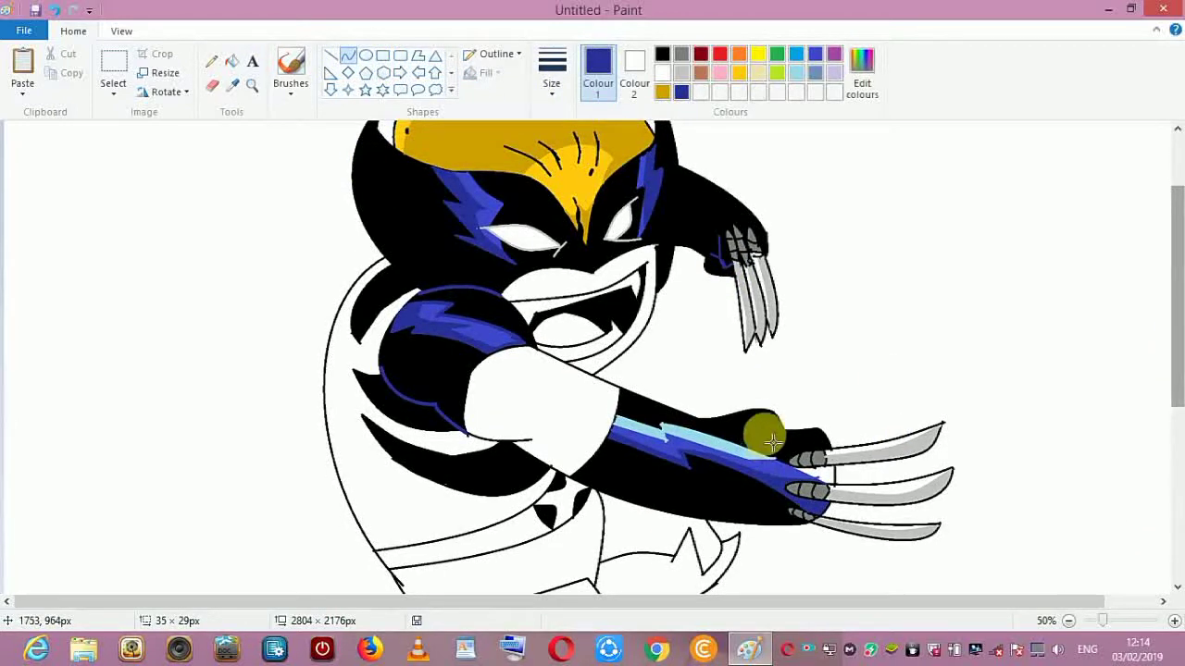
{"action": "mouse_move", "coordinate": [772, 444]}
{"action": "left_mouse_down"}
{"action": "mouse_move", "coordinate": [808, 444]}
{"action": "mouse_move", "coordinate": [757, 446]}
{"action": "left_mouse_up"}
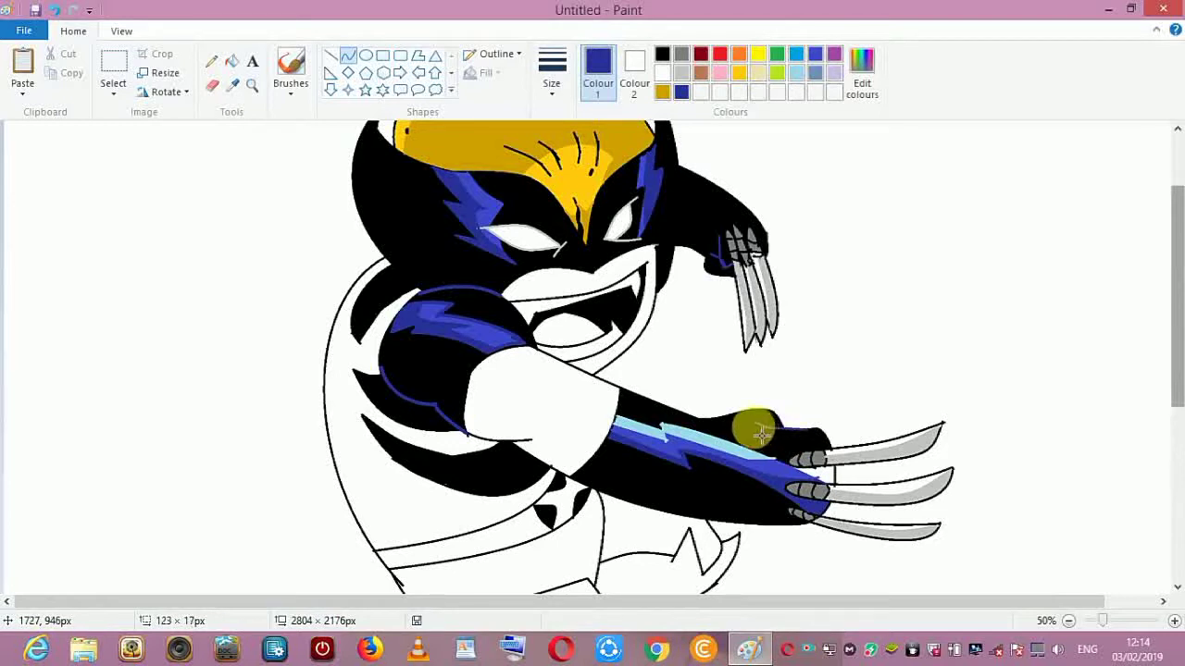
- Mix a muted gold and fill the face around the mouth with it
{"action": "left_click", "coordinate": [233, 61]}
{"action": "left_click", "coordinate": [662, 54]}
{"action": "scroll", "coordinate": [1176, 371], "scroll_direction": "down", "scroll_amount": 4}
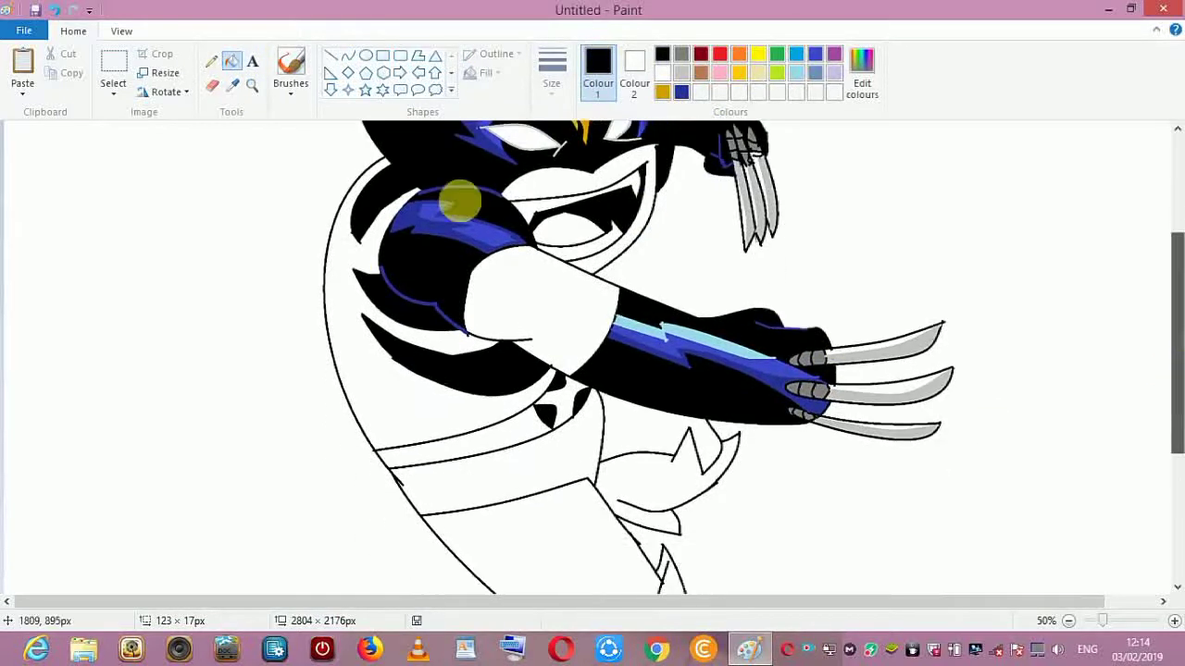
{"action": "left_click", "coordinate": [757, 74]}
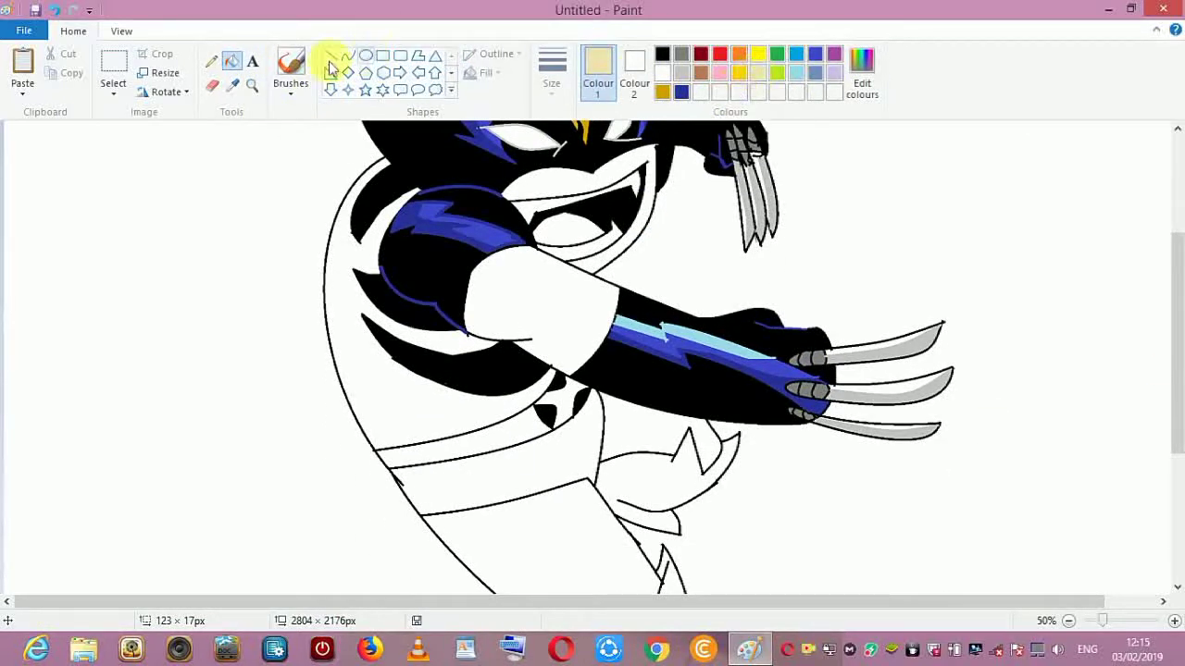
{"action": "left_click", "coordinate": [570, 179]}
{"action": "left_click", "coordinate": [862, 75]}
{"action": "left_click", "coordinate": [766, 275]}
{"action": "left_click", "coordinate": [431, 440]}
{"action": "left_click", "coordinate": [629, 209]}
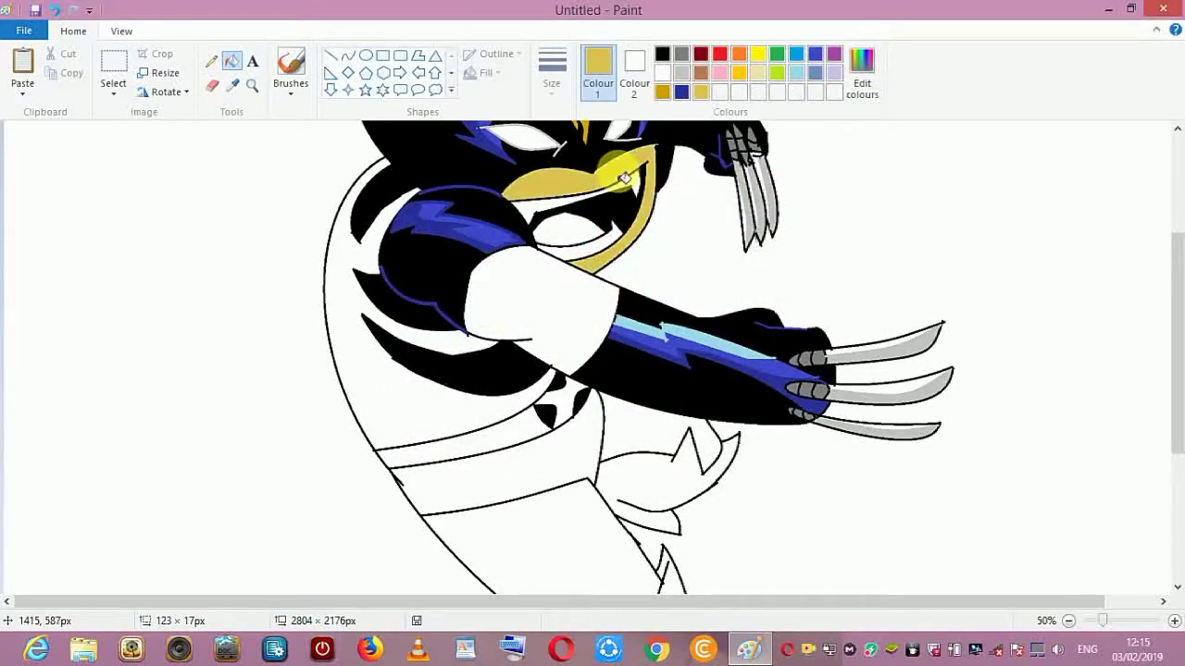
- Mix a brighter, lighter yellow and refill the face around the mouth with it
{"action": "left_click", "coordinate": [861, 69]}
{"action": "left_click", "coordinate": [643, 214]}
{"action": "key", "text": "Return"}
{"action": "left_click", "coordinate": [638, 172]}
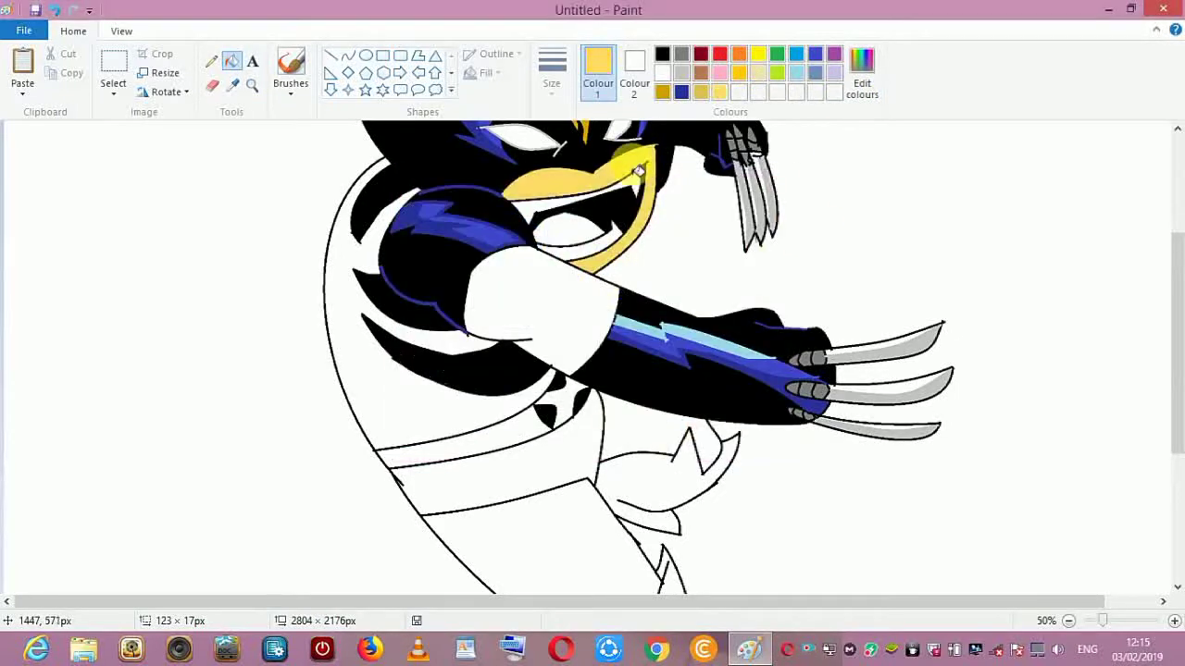
- Draw a curve about 165 × 265 px along the chin beside the mouth and colour it a mixed dark gold
{"action": "left_click", "coordinate": [351, 58]}
{"action": "left_click", "coordinate": [861, 70]}
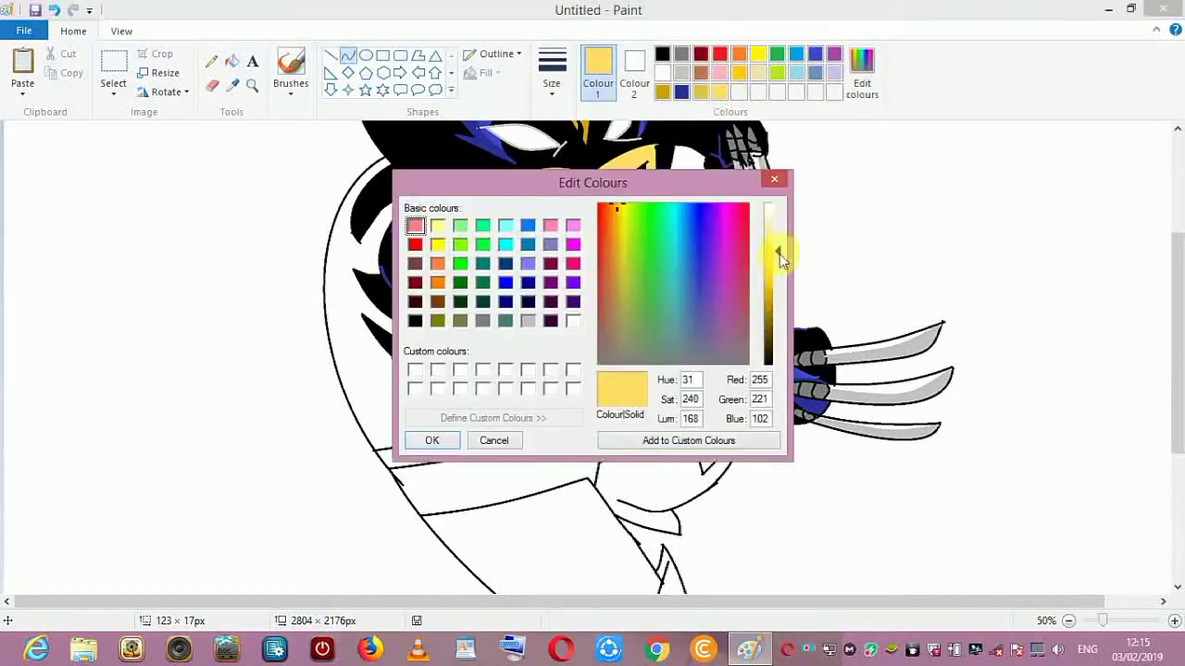
{"action": "left_click", "coordinate": [433, 441]}
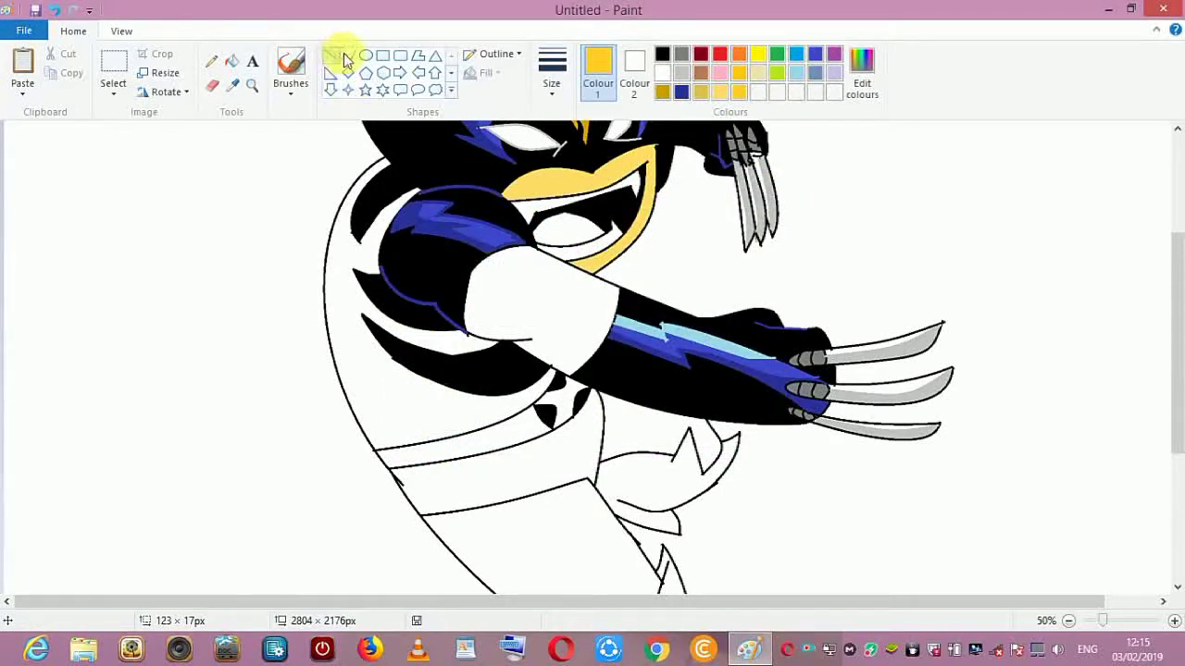
{"action": "left_click_drag", "start_coordinate": [660, 163], "coordinate": [660, 206]}
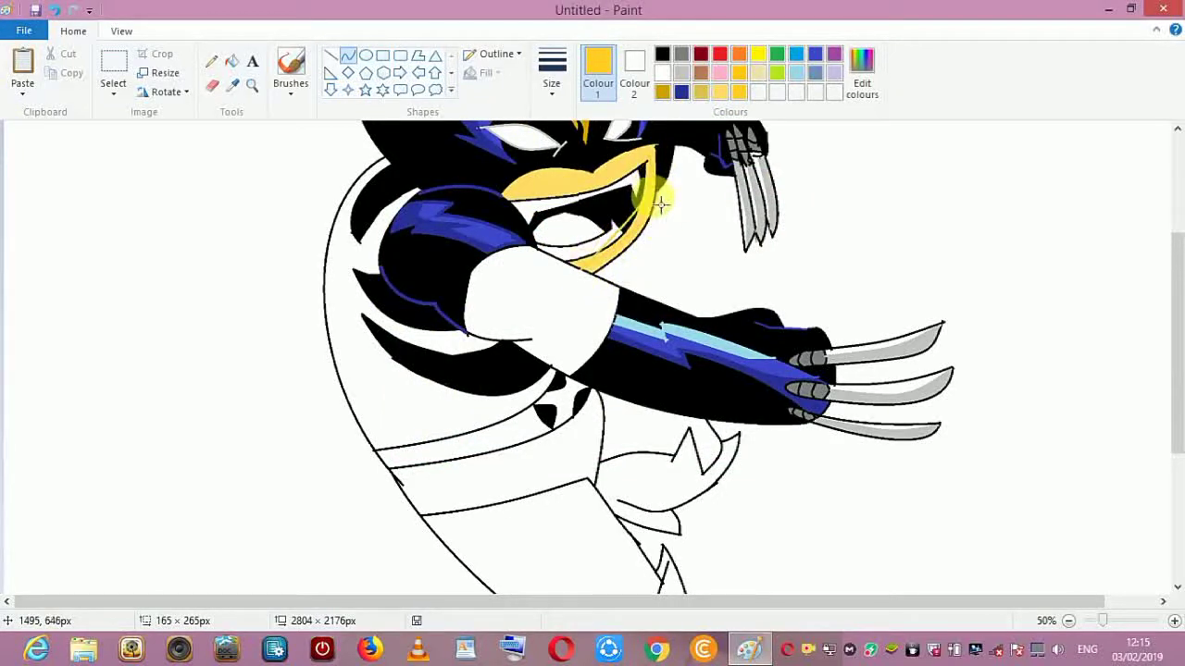
{"action": "left_click", "coordinate": [860, 70]}
{"action": "left_click", "coordinate": [775, 309]}
{"action": "left_click", "coordinate": [432, 438]}
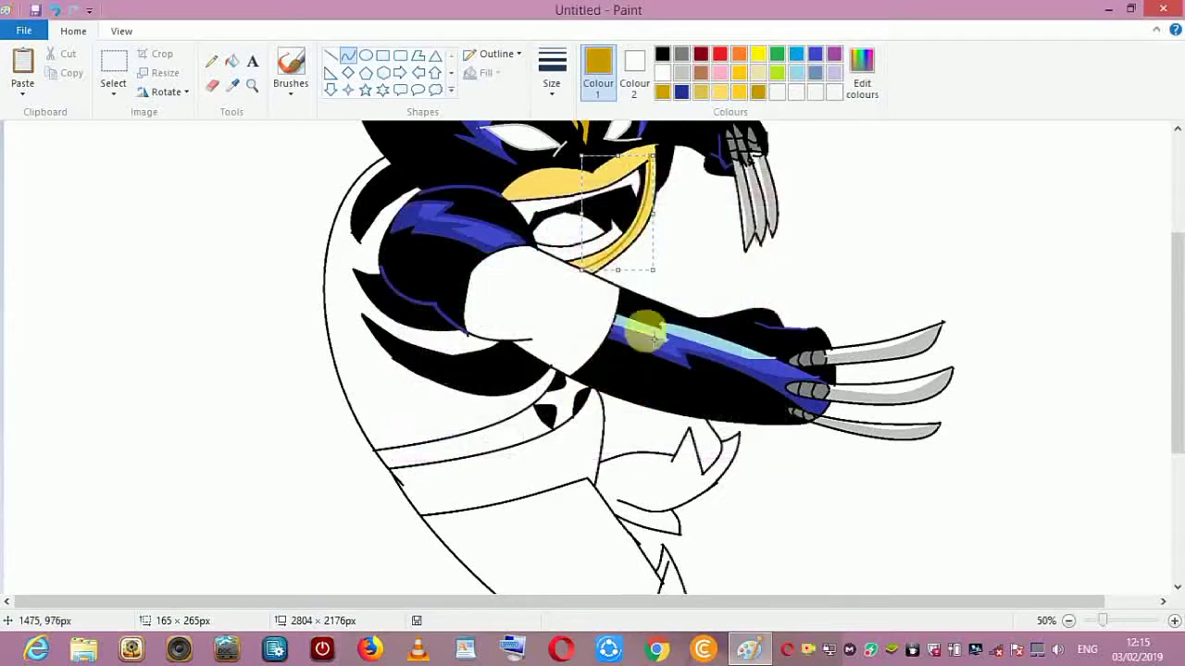
- Close the shading boundary at the mouth corner with a short dark gold line and fill the skin above the mouth with dark gold
{"action": "left_click", "coordinate": [330, 58]}
{"action": "left_click_drag", "start_coordinate": [654, 164], "coordinate": [634, 163]}
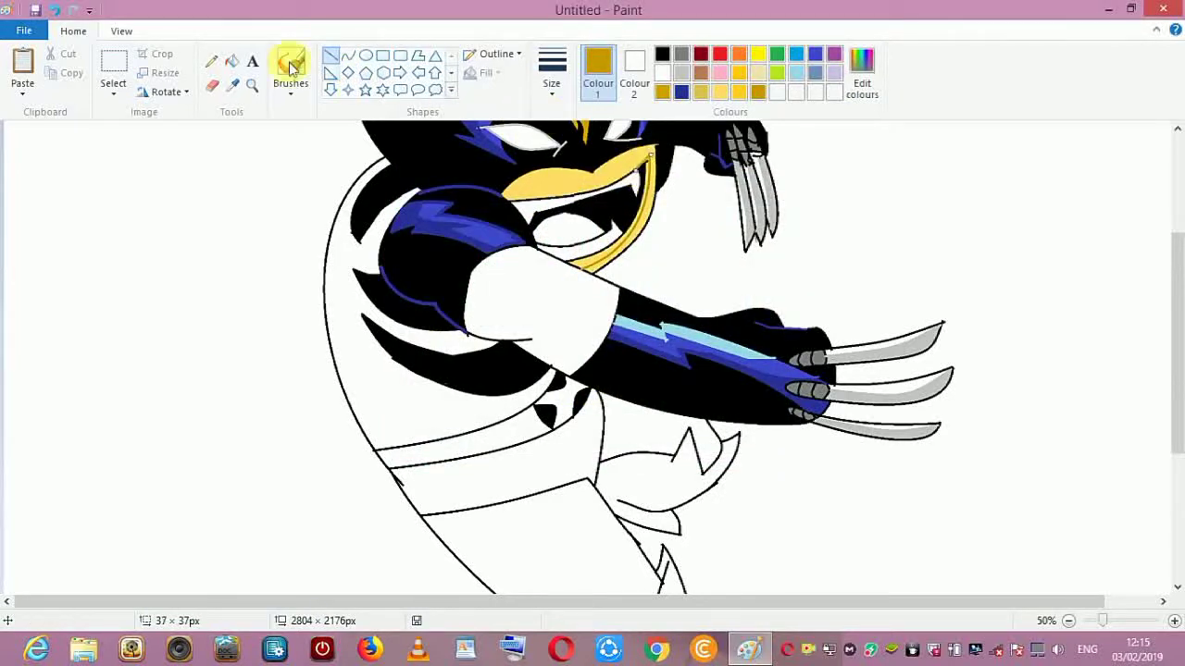
{"action": "left_click", "coordinate": [232, 62]}
{"action": "left_click", "coordinate": [629, 168]}
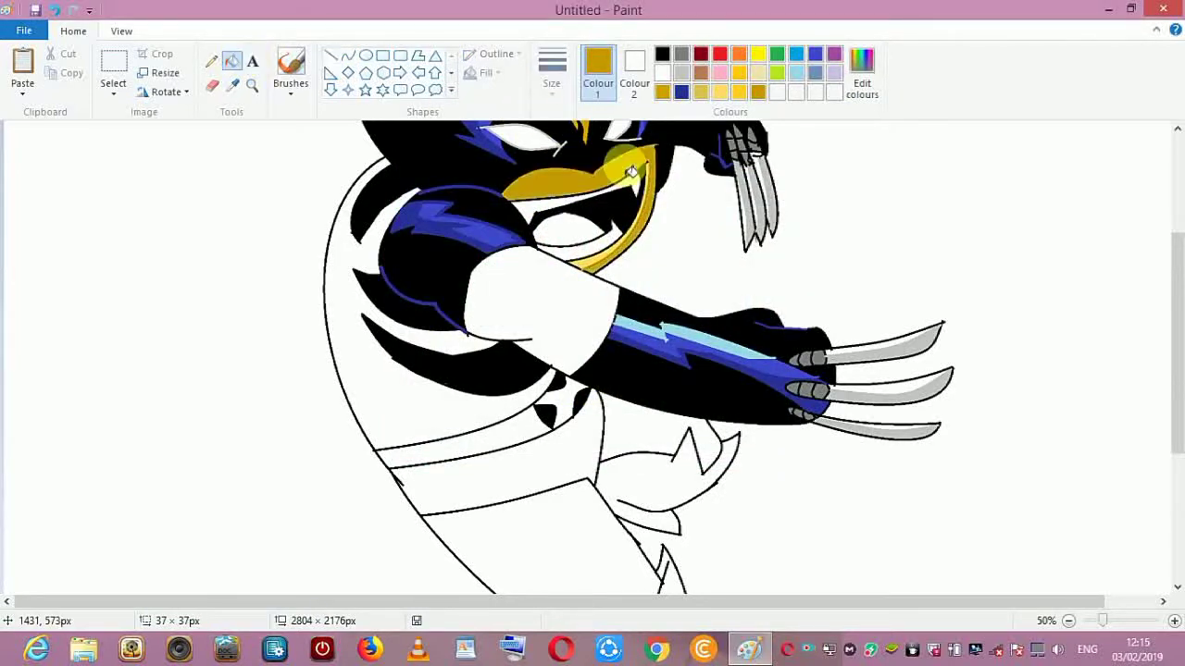
{"action": "left_click", "coordinate": [58, 14]}
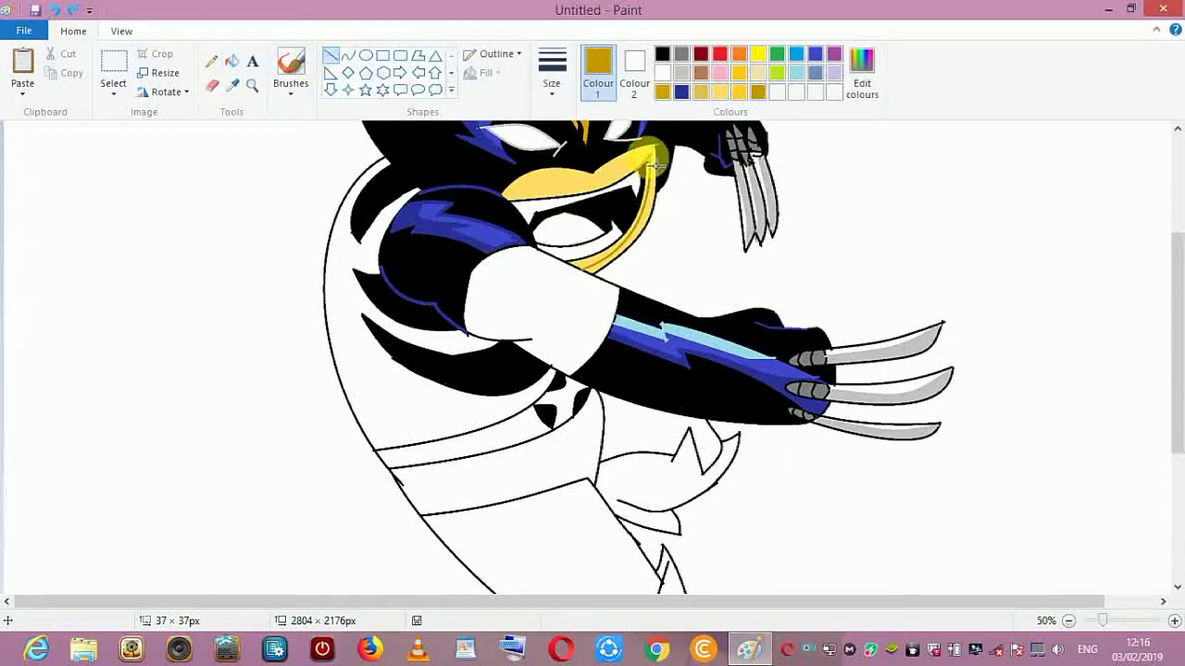
{"action": "left_click", "coordinate": [614, 168]}
- Outline a jagged shadow on the front arm's bare skin with dark gold curves, including one about 75 × 77 px, and fill it dark gold
{"action": "left_click_drag", "start_coordinate": [1176, 262], "coordinate": [1176, 292]}
{"action": "left_click_drag", "start_coordinate": [1176, 335], "coordinate": [1176, 298]}
{"action": "left_click", "coordinate": [330, 61]}
{"action": "left_click", "coordinate": [348, 56]}
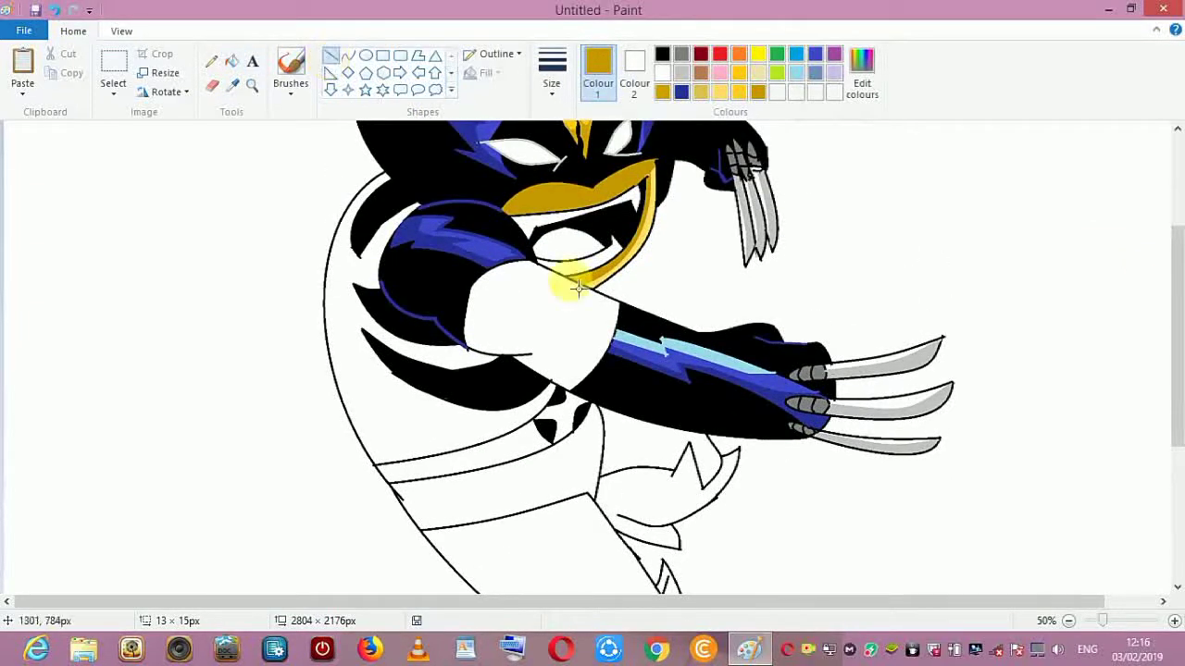
{"action": "left_click_drag", "start_coordinate": [530, 265], "coordinate": [554, 297]}
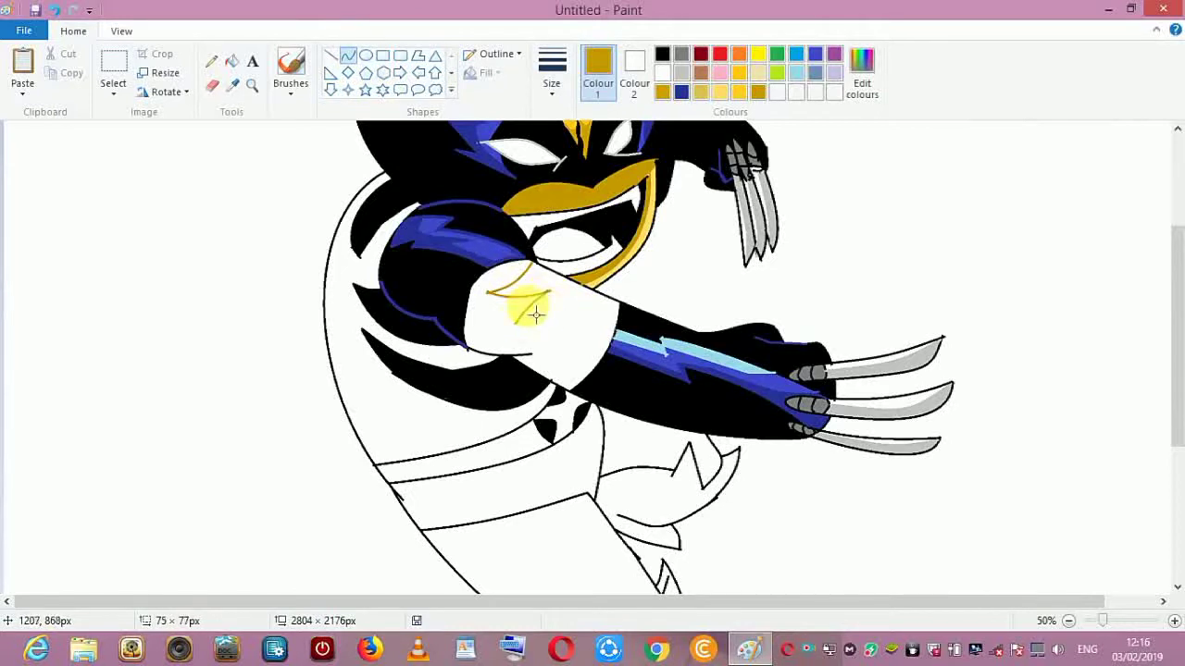
{"action": "left_click_drag", "start_coordinate": [536, 315], "coordinate": [593, 352]}
{"action": "left_click", "coordinate": [351, 58]}
{"action": "mouse_move", "coordinate": [521, 339]}
{"action": "left_mouse_down"}
{"action": "mouse_move", "coordinate": [554, 349]}
{"action": "mouse_move", "coordinate": [627, 299]}
{"action": "left_mouse_up"}
{"action": "left_click", "coordinate": [346, 65]}
{"action": "left_click", "coordinate": [231, 61]}
{"action": "left_click", "coordinate": [526, 314]}
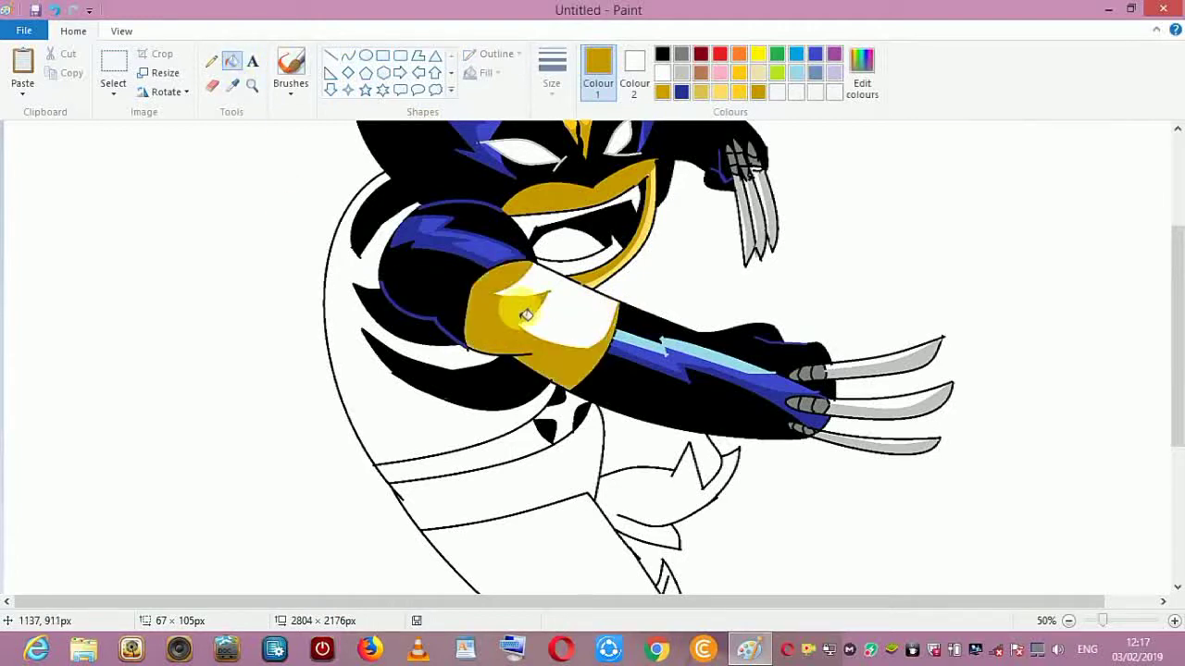
- Sample the chin's light yellow and fill the lit part of the front arm's bare skin with it
{"action": "left_click", "coordinate": [232, 85]}
{"action": "left_click", "coordinate": [638, 227]}
{"action": "left_click_drag", "start_coordinate": [1178, 312], "coordinate": [1180, 275]}
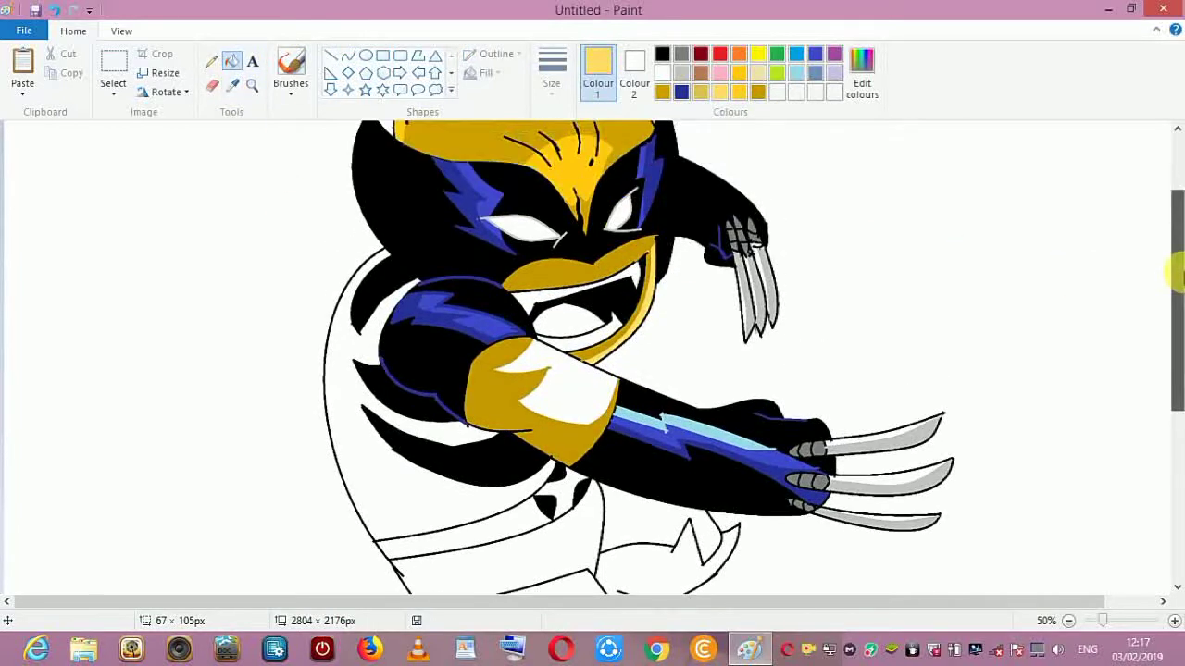
{"action": "left_click", "coordinate": [592, 371]}
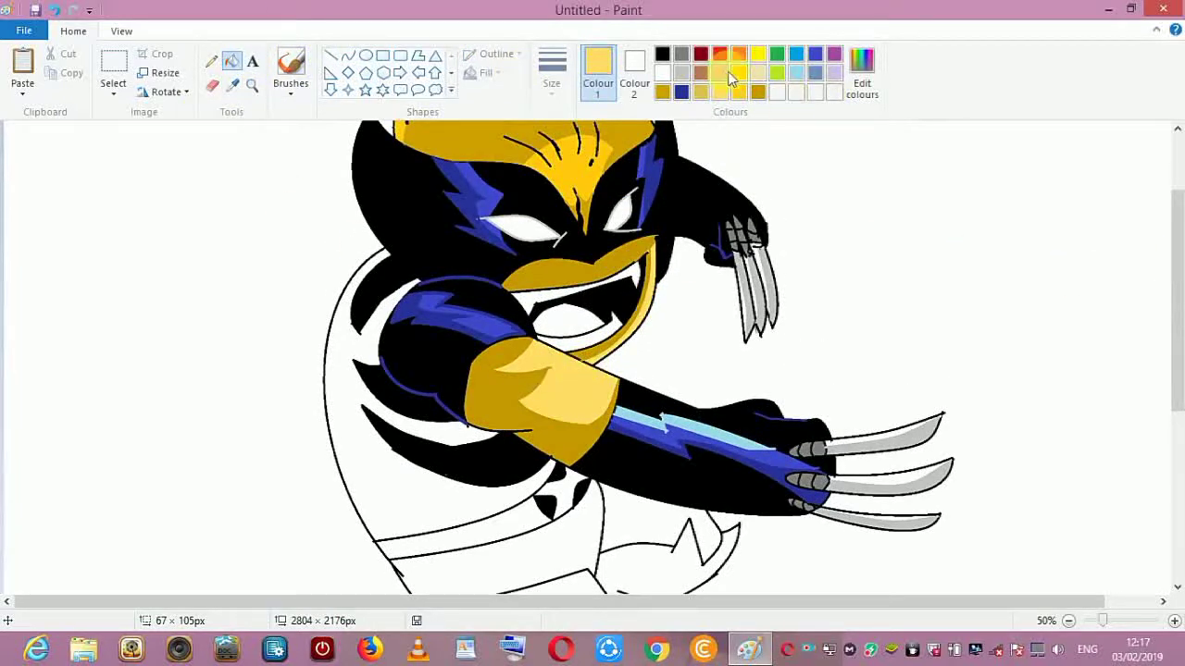
- Fill the lit strip of the chin with a pale cream yellow
{"action": "left_click", "coordinate": [860, 84]}
{"action": "left_click", "coordinate": [769, 175]}
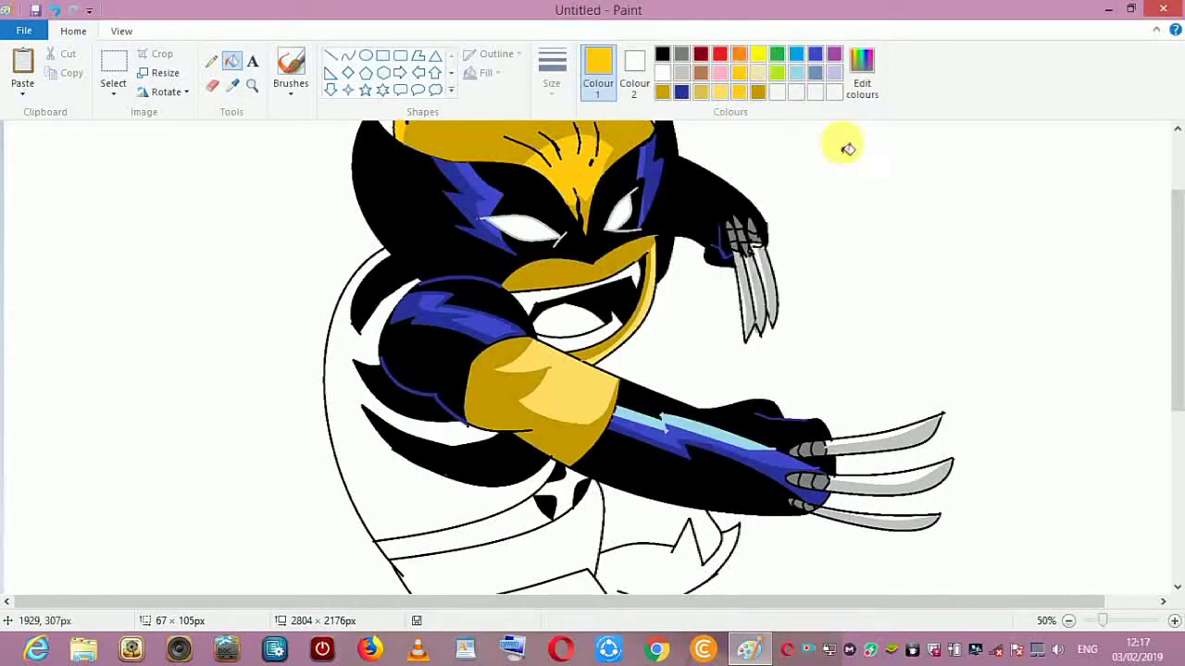
{"action": "scroll", "coordinate": [848, 148], "scroll_direction": "down", "scroll_amount": 1}
{"action": "left_click", "coordinate": [758, 76]}
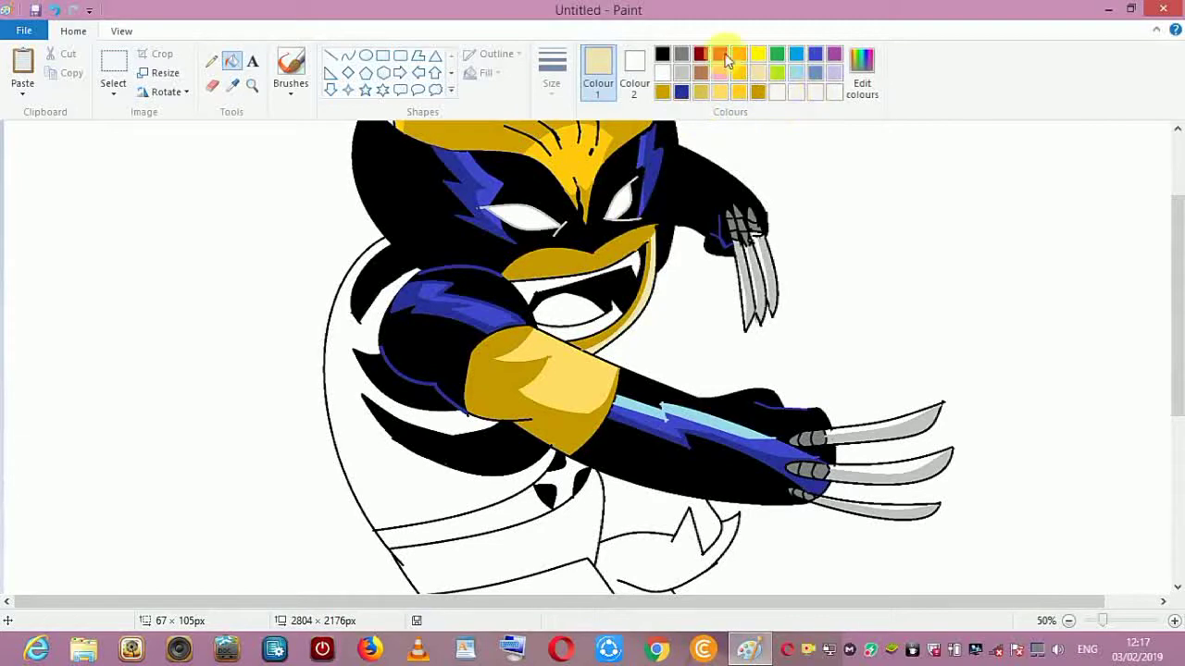
- Mix a lighter brown with luminosity 162 and fill the shaded skin of the face and front arm with it
{"action": "left_click", "coordinate": [700, 73]}
{"action": "left_click", "coordinate": [861, 74]}
{"action": "left_click_drag", "start_coordinate": [780, 278], "coordinate": [780, 257]}
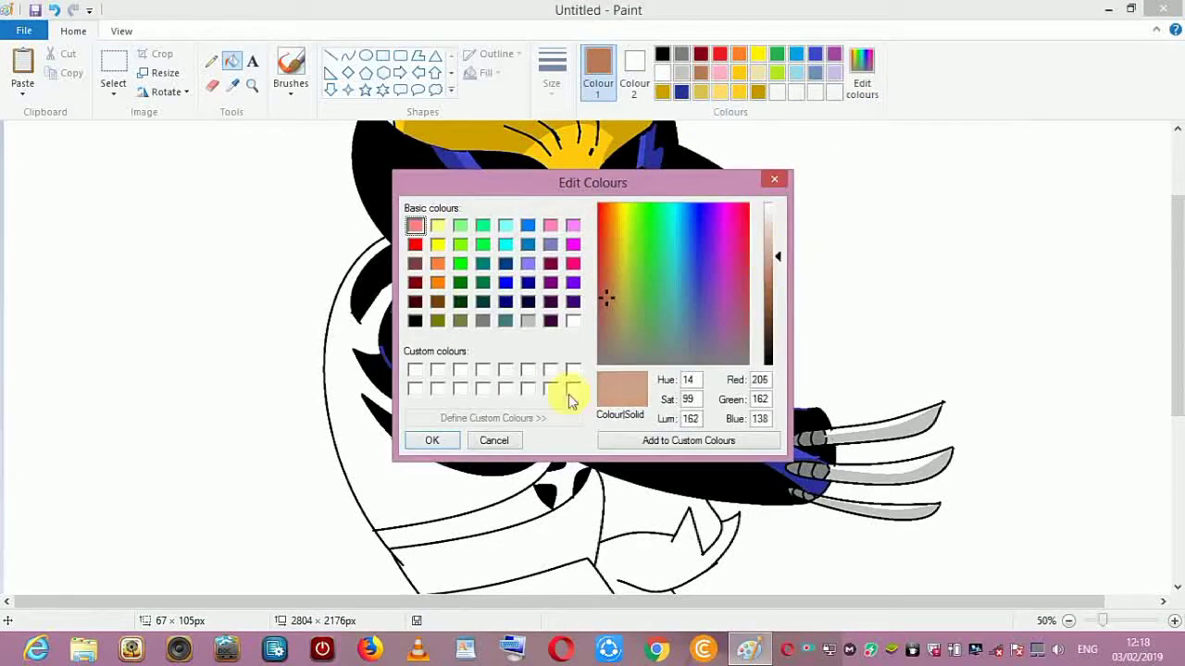
{"action": "left_click", "coordinate": [433, 440]}
{"action": "left_click", "coordinate": [640, 242]}
{"action": "left_click", "coordinate": [496, 393]}
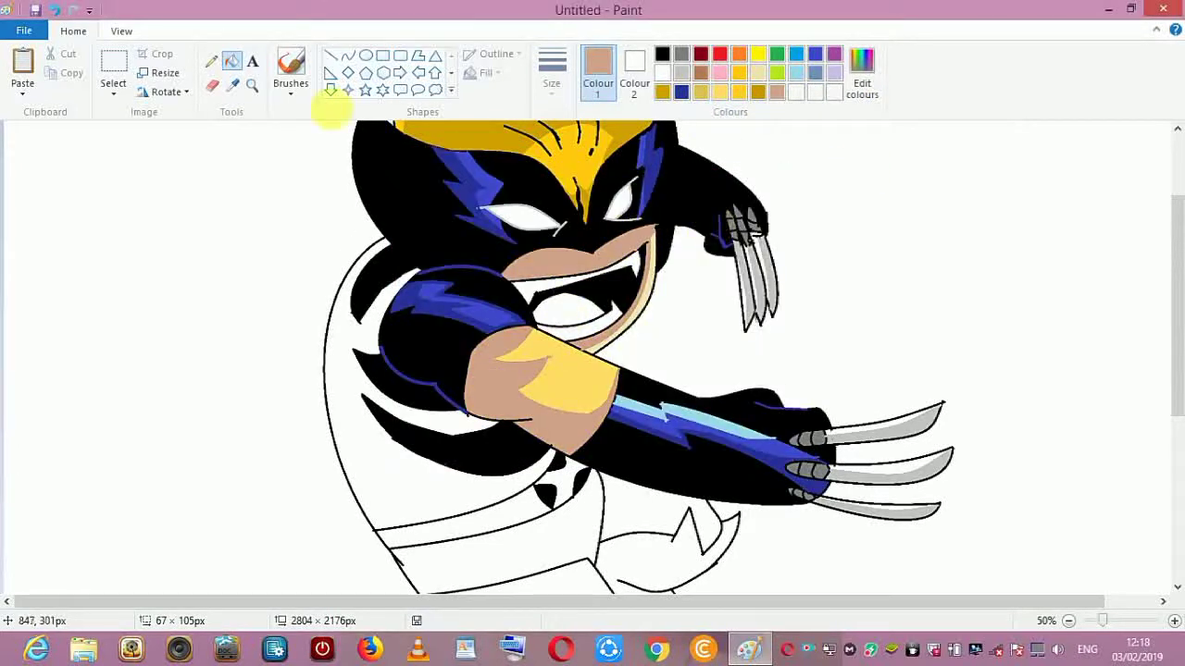
- Sample the chin's pale cream and fill the lit part of the front arm's bare skin with it
{"action": "left_click", "coordinate": [232, 83]}
{"action": "left_click", "coordinate": [634, 277]}
{"action": "left_click", "coordinate": [560, 387]}
- Mix a paler cream and add a filled highlight along the bare arm's upper edge, using curves about 163 × 115 px and 19 × 27 px
{"action": "scroll", "coordinate": [792, 401], "scroll_direction": "up", "scroll_amount": 2}
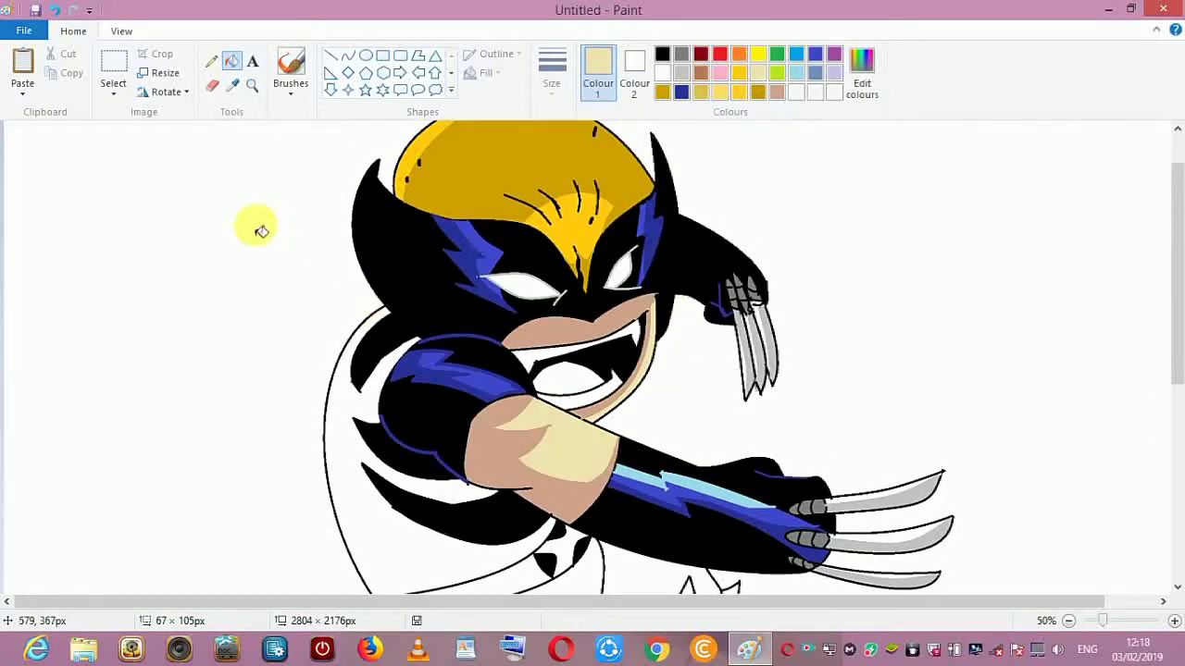
{"action": "left_click", "coordinate": [864, 90]}
{"action": "left_click", "coordinate": [769, 221]}
{"action": "left_click", "coordinate": [435, 442]}
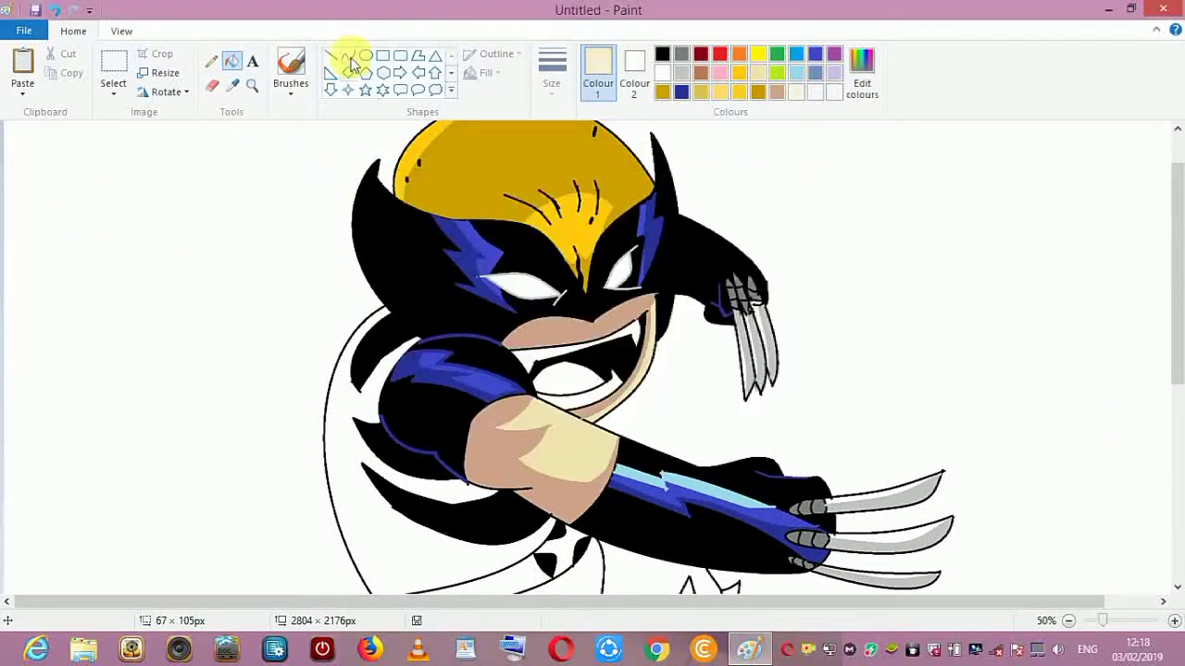
{"action": "left_click", "coordinate": [349, 57]}
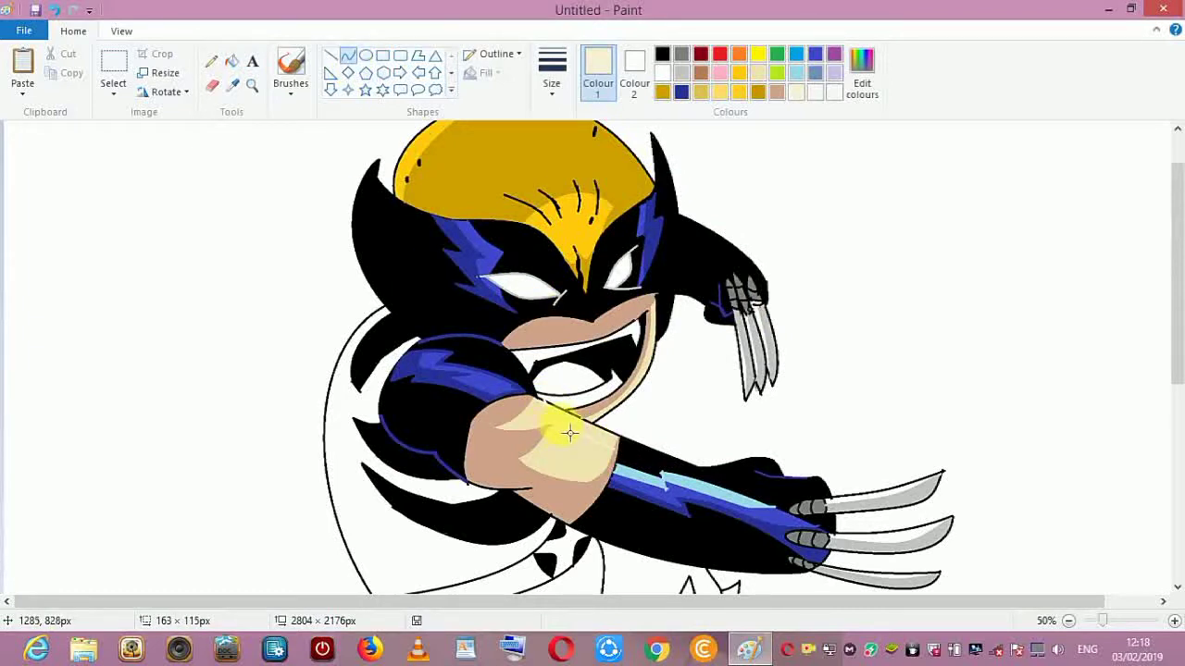
{"action": "left_click", "coordinate": [233, 62]}
{"action": "left_click", "coordinate": [600, 437]}
{"action": "left_click", "coordinate": [349, 58]}
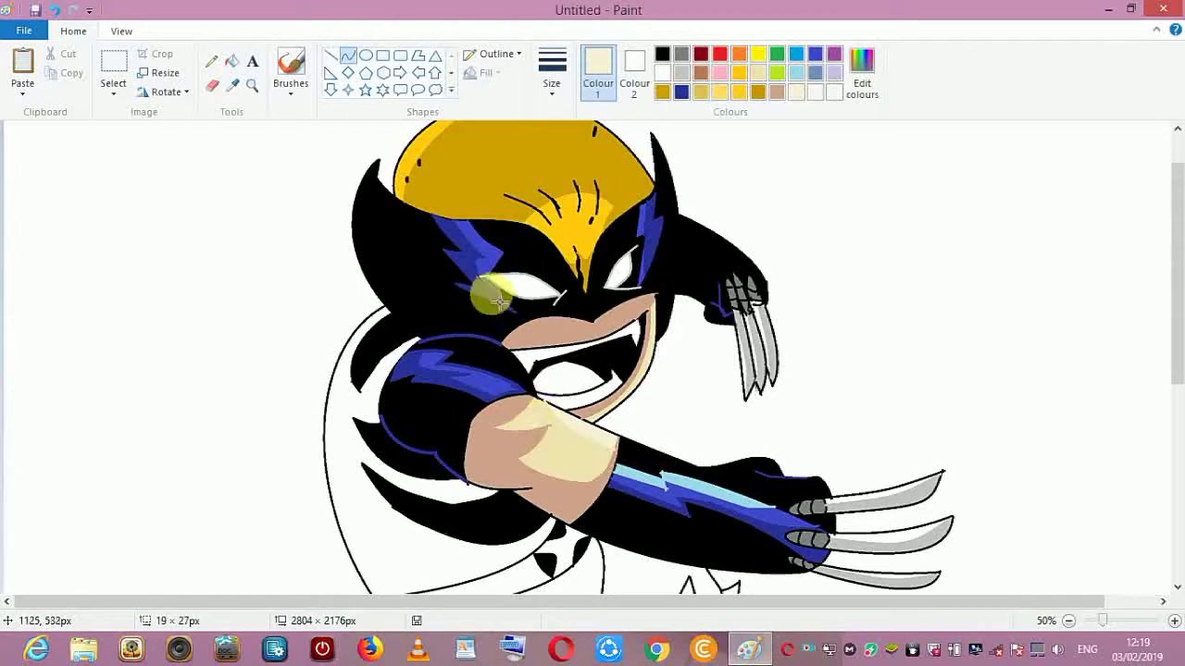
{"action": "left_click", "coordinate": [231, 61]}
- Draw short black curved hair strokes across the front arm's bare skin, including ones about 29 × 43, 39 × 47 and 27 × 37 px
{"action": "left_click", "coordinate": [349, 59]}
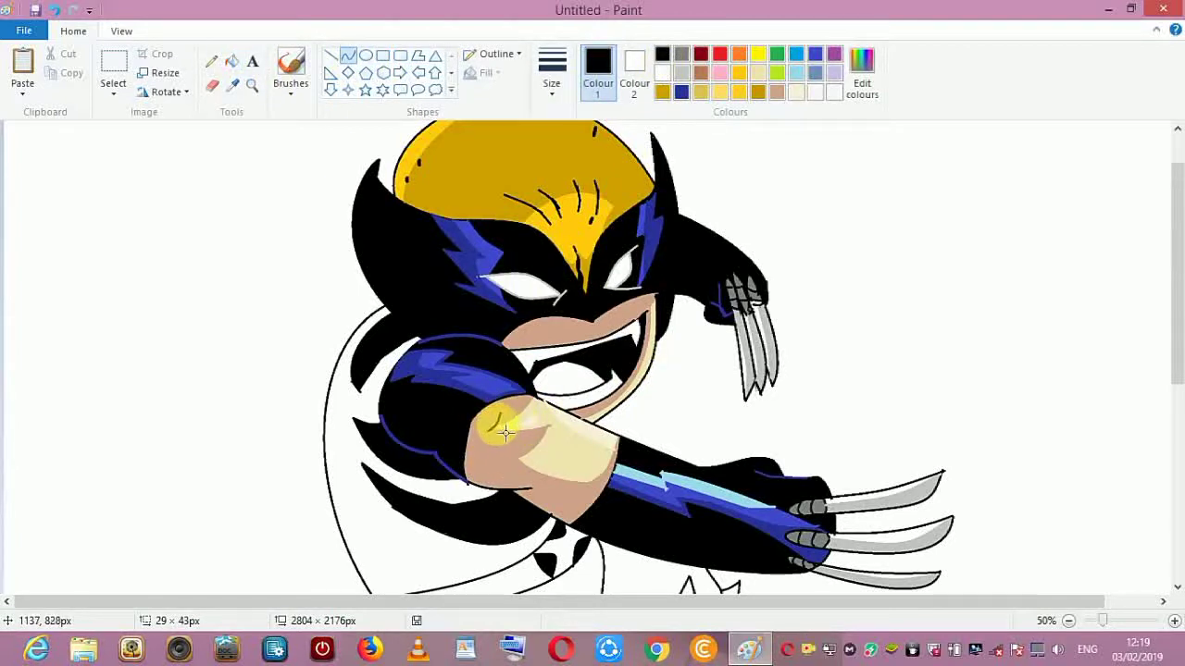
{"action": "left_click", "coordinate": [348, 56]}
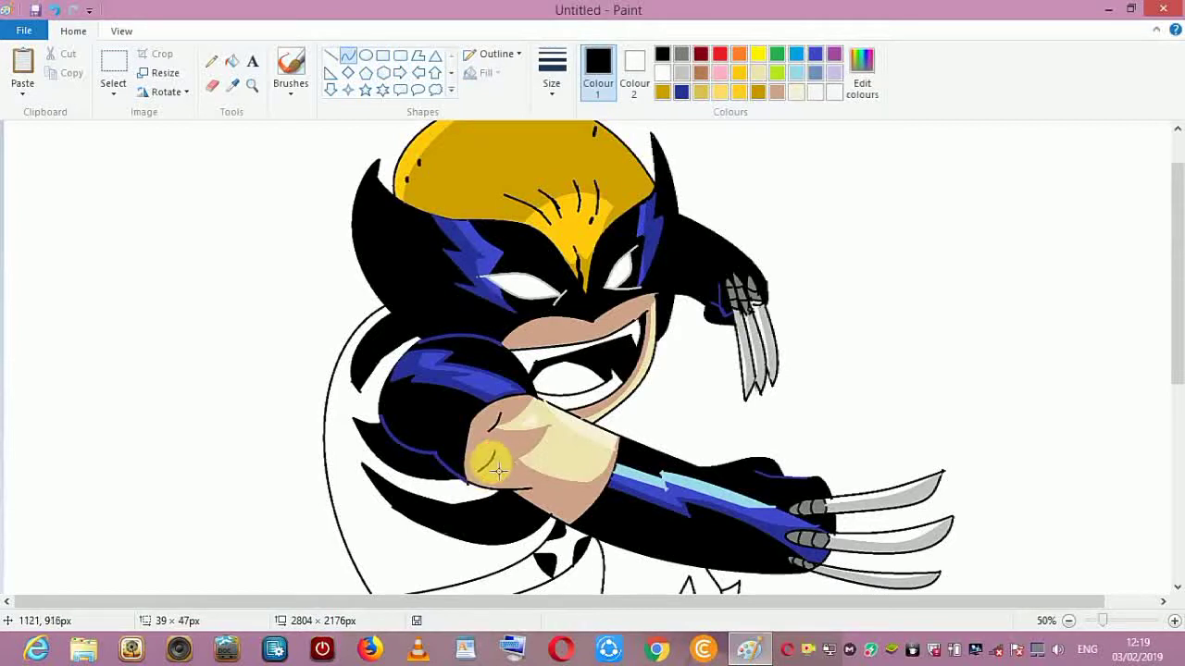
{"action": "left_click_drag", "start_coordinate": [522, 410], "coordinate": [508, 432]}
{"action": "left_click", "coordinate": [518, 432]}
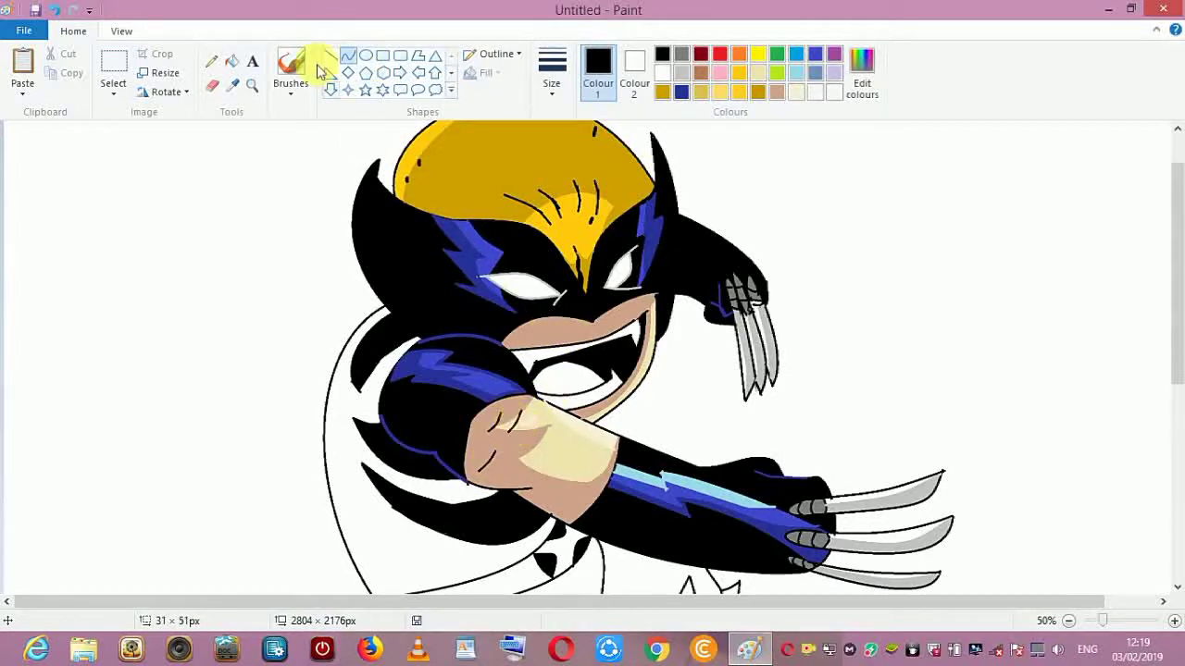
{"action": "left_click", "coordinate": [349, 57]}
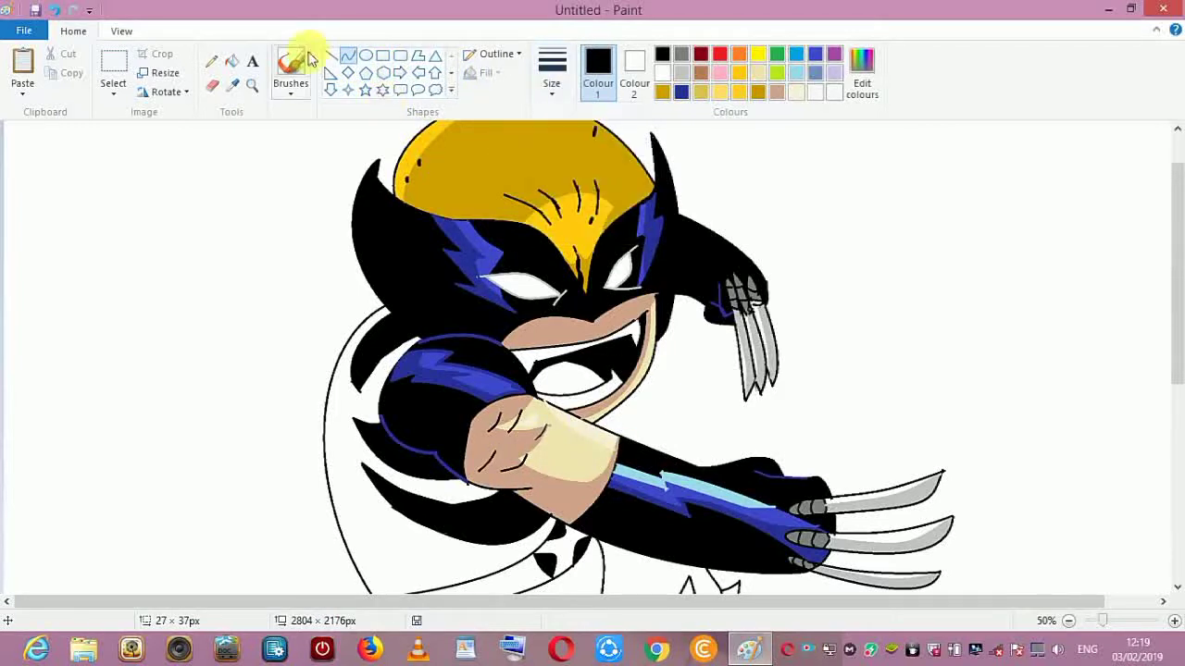
{"action": "left_click", "coordinate": [352, 58]}
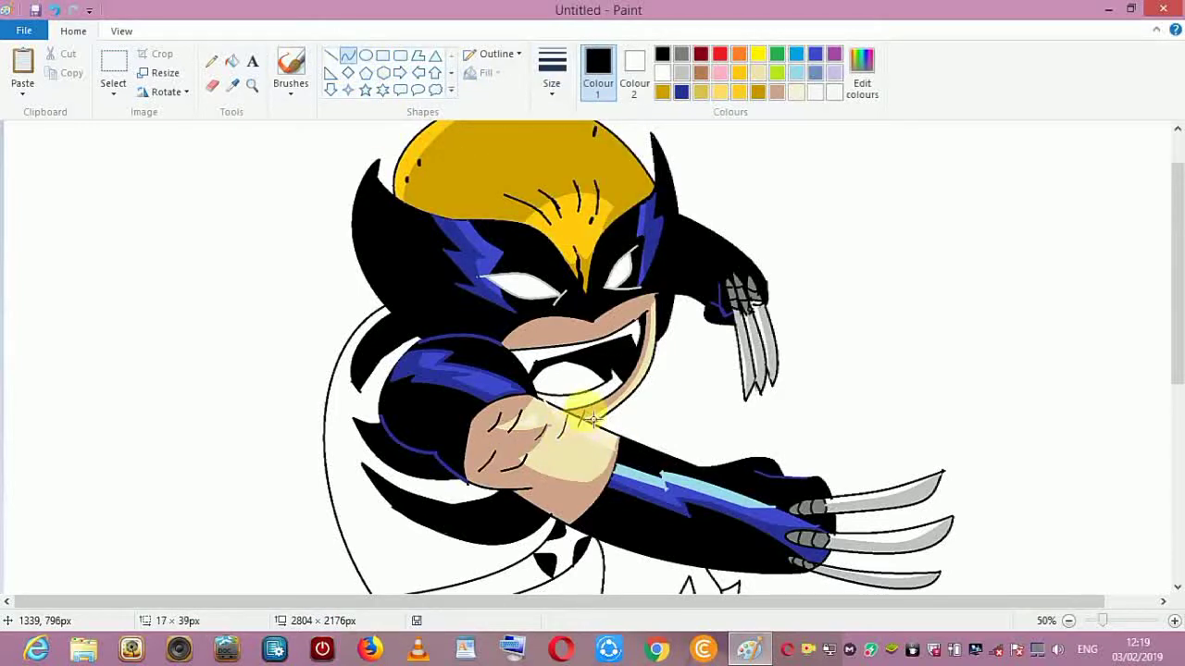
{"action": "left_click", "coordinate": [358, 72]}
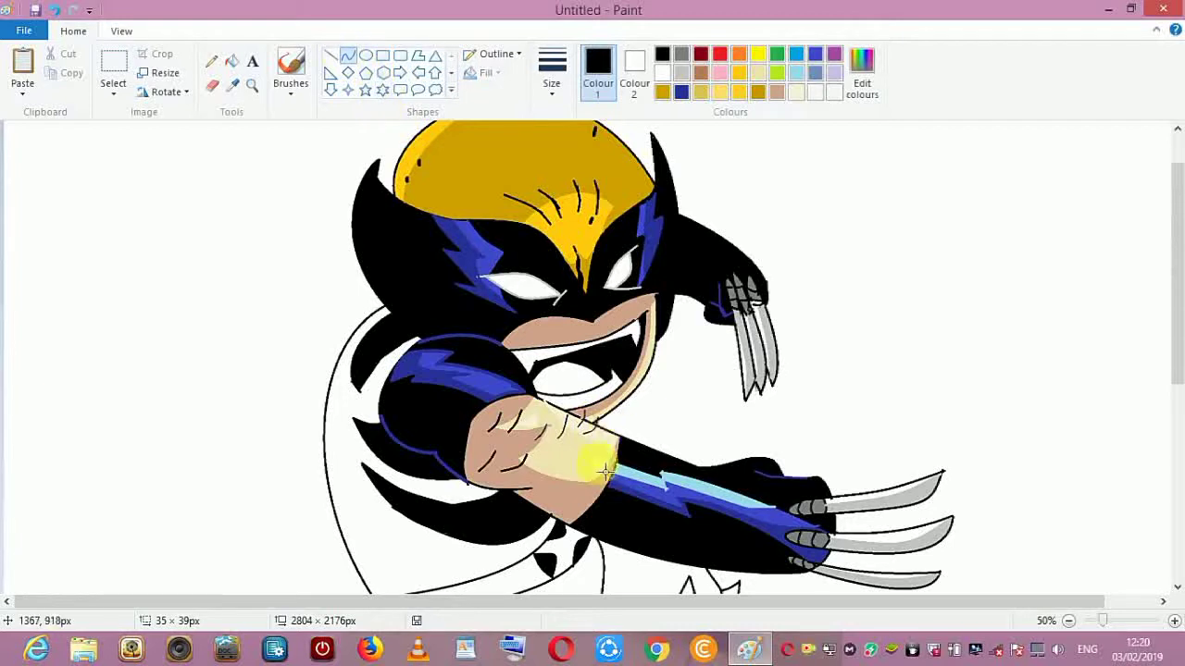
{"action": "left_click", "coordinate": [555, 475]}
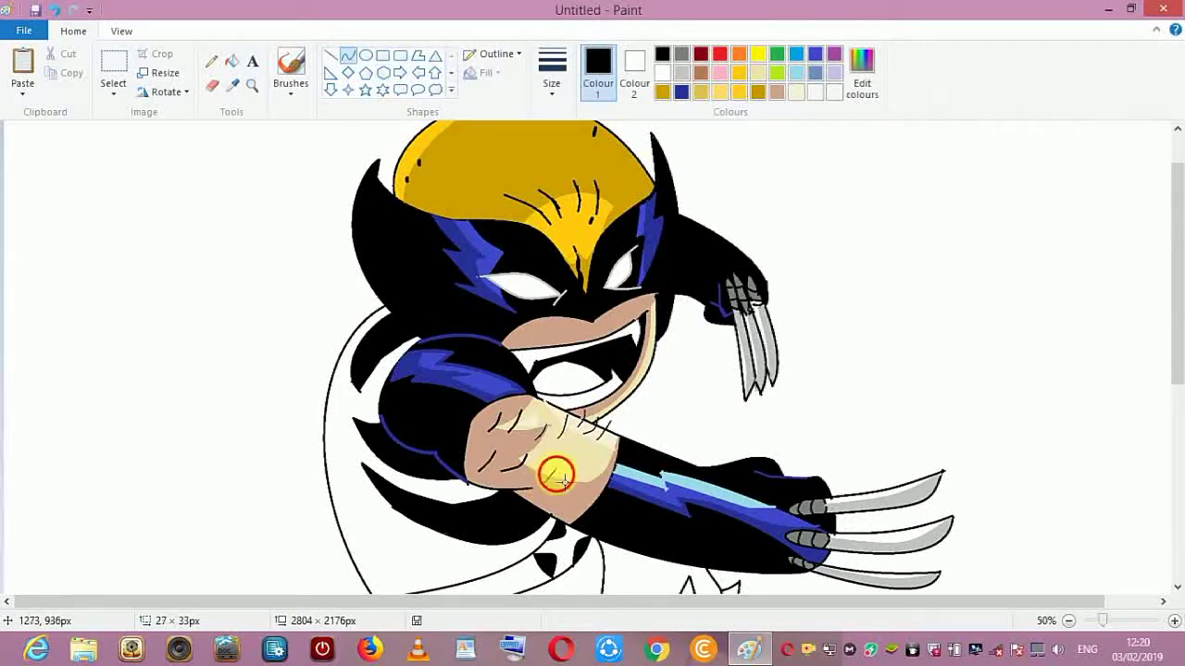
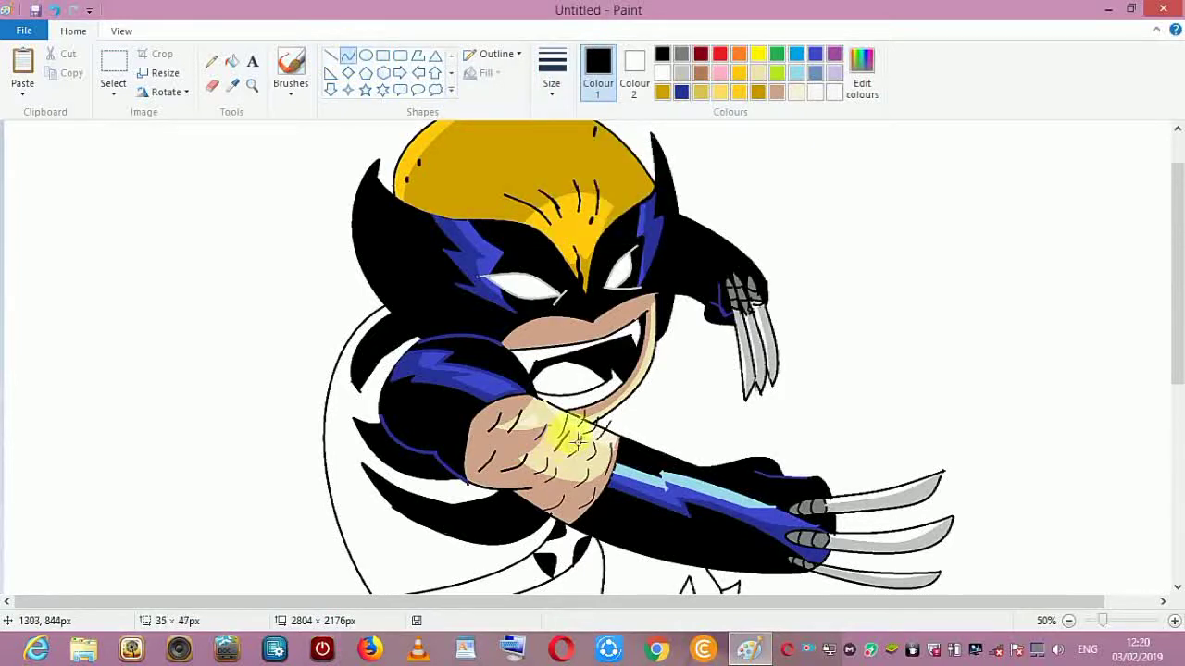
{"action": "left_click", "coordinate": [578, 442]}
{"action": "left_click", "coordinate": [351, 68]}
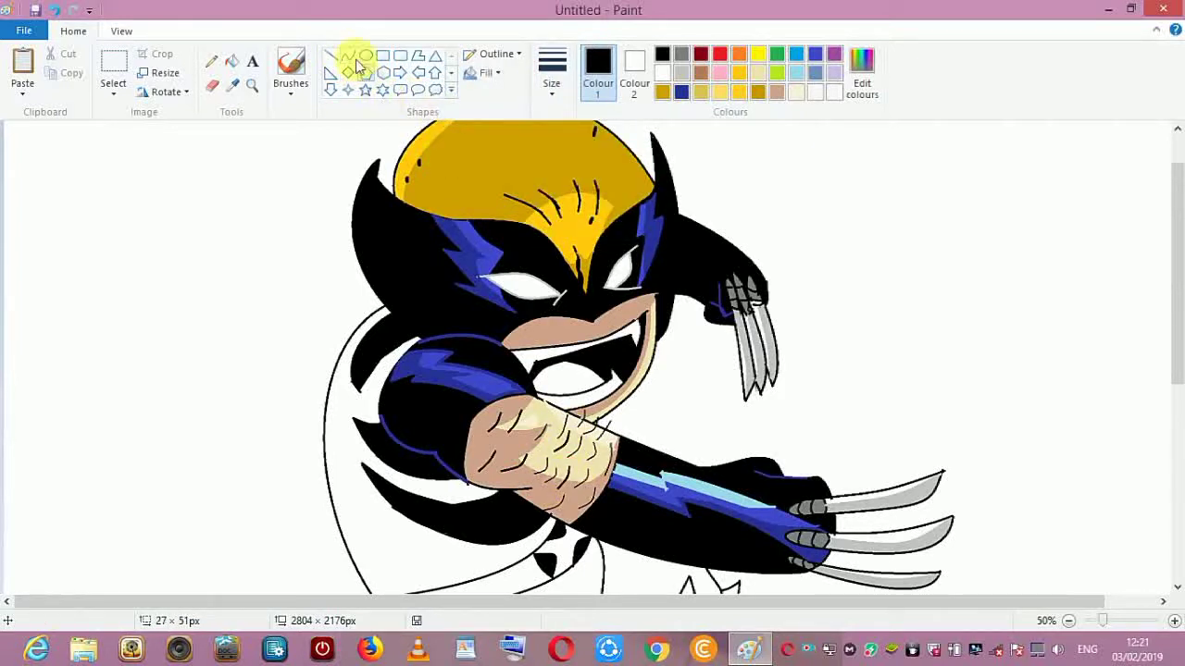
- Mix a lighter red and fill the tongue with it
{"action": "left_click", "coordinate": [232, 61]}
{"action": "left_click", "coordinate": [719, 54]}
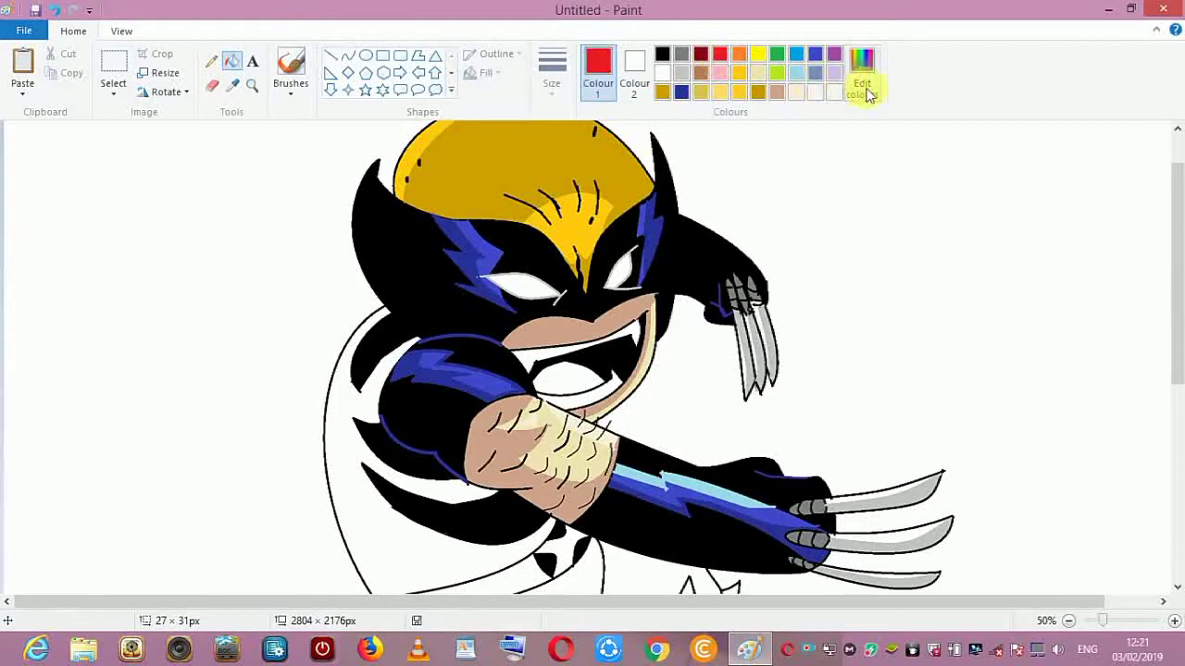
{"action": "left_click", "coordinate": [862, 74]}
{"action": "left_click", "coordinate": [431, 438]}
{"action": "left_click", "coordinate": [564, 385]}
- Sample the mask's bright gold and fill the upper torso with it
{"action": "scroll", "coordinate": [1177, 315], "scroll_direction": "down", "scroll_amount": 2}
{"action": "left_click", "coordinate": [233, 84]}
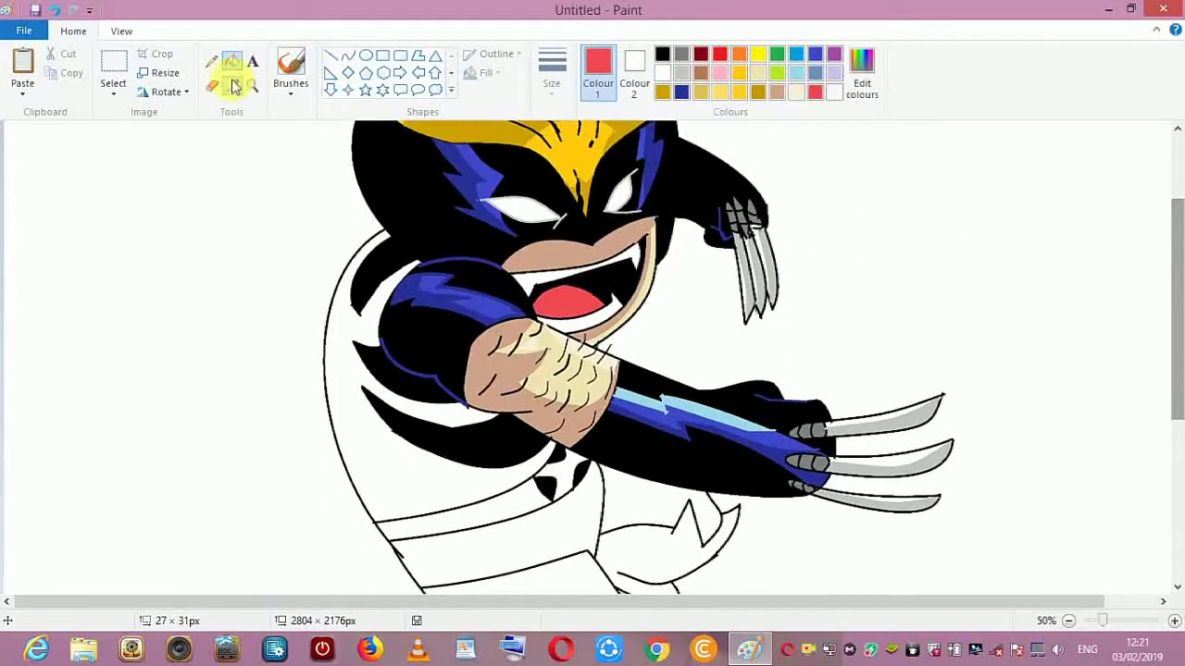
{"action": "left_click", "coordinate": [566, 155]}
{"action": "left_click", "coordinate": [352, 335]}
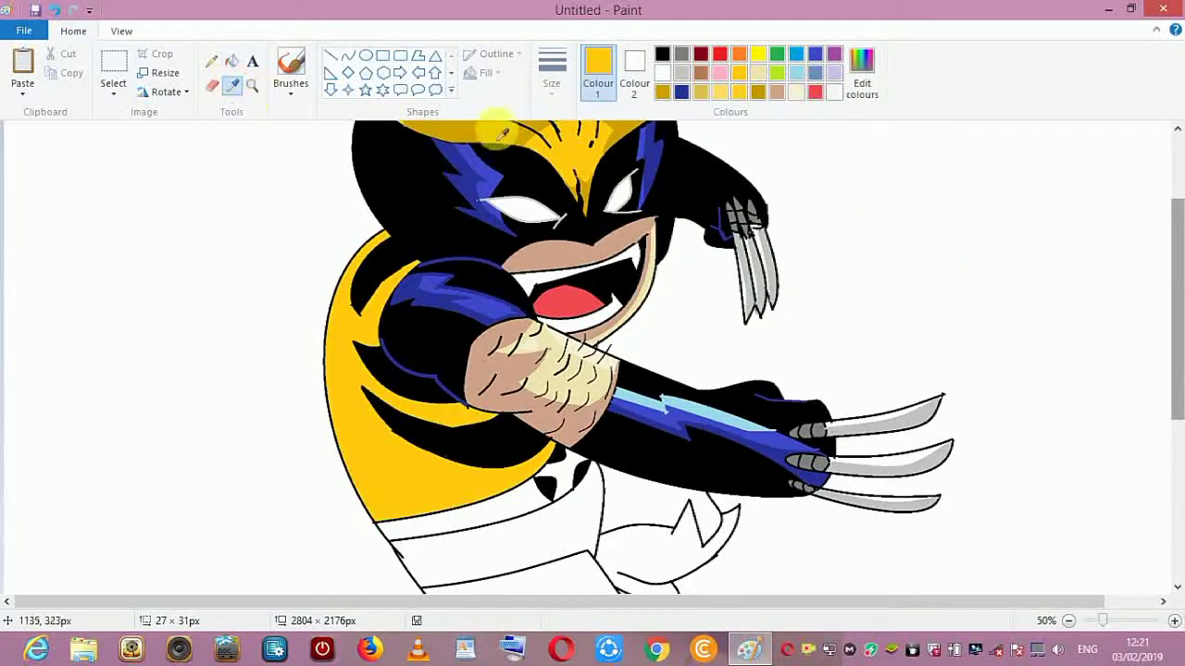
- Draw a dark gold curve about 183 × 667 px along the back and fill the strip outside it with dark gold
{"action": "left_click", "coordinate": [347, 56]}
{"action": "mouse_move", "coordinate": [387, 234]}
{"action": "left_mouse_down"}
{"action": "mouse_move", "coordinate": [334, 372]}
{"action": "mouse_move", "coordinate": [387, 522]}
{"action": "left_mouse_up"}
{"action": "mouse_move", "coordinate": [377, 356]}
{"action": "left_mouse_down"}
{"action": "mouse_move", "coordinate": [336, 282]}
{"action": "mouse_move", "coordinate": [323, 343]}
{"action": "mouse_move", "coordinate": [305, 328]}
{"action": "left_mouse_up"}
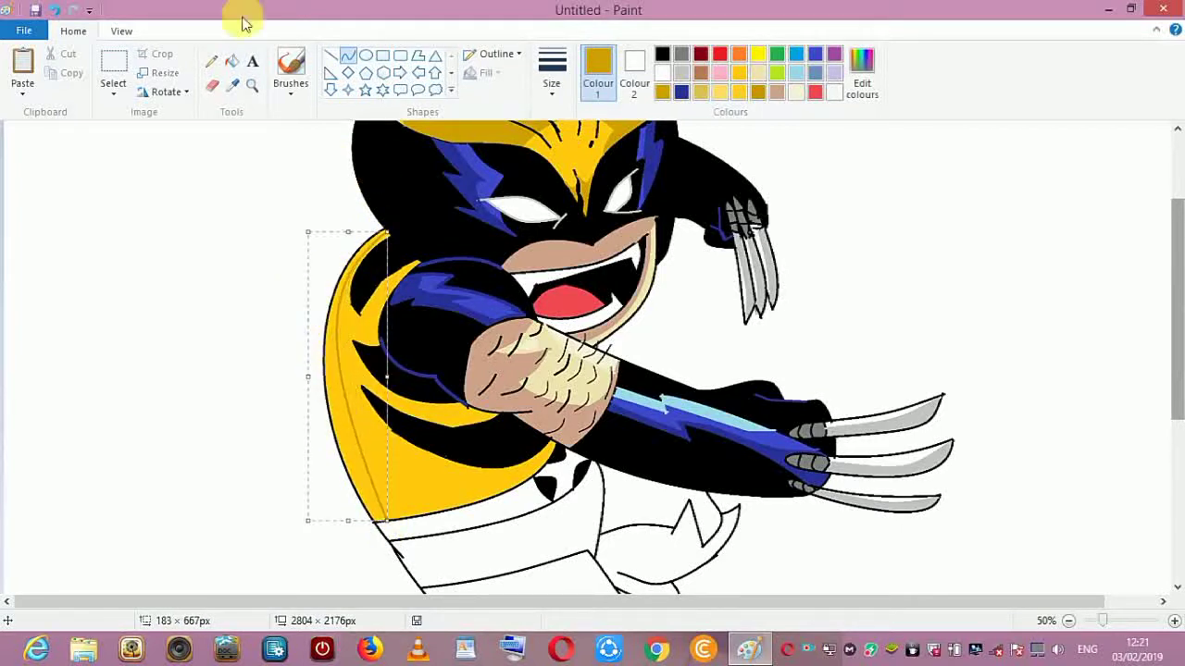
{"action": "left_click", "coordinate": [234, 61]}
{"action": "left_click", "coordinate": [343, 390]}
- Draw a small dark gold boundary curve on the lower front of the torso, just above the belt
{"action": "left_click", "coordinate": [347, 58]}
{"action": "left_click_drag", "start_coordinate": [523, 469], "coordinate": [484, 478]}
{"action": "left_click", "coordinate": [330, 58]}
{"action": "left_click", "coordinate": [231, 61]}
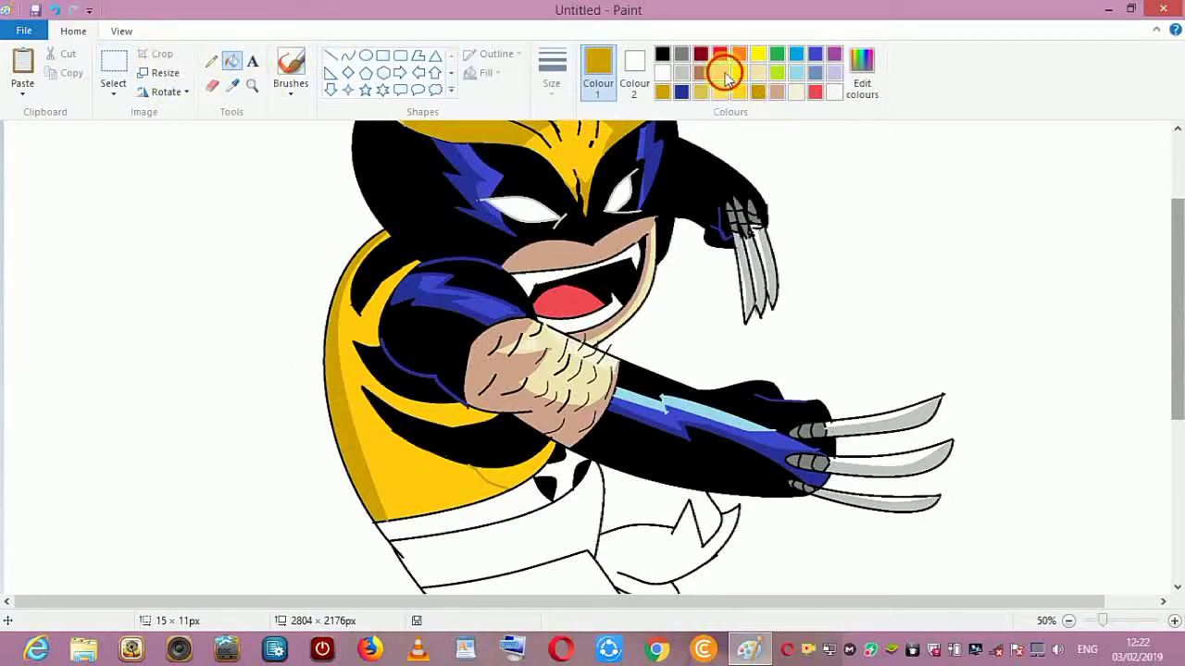
- Fill the strip along the back with pink and the main torso area with dark gold sampled from the mask
{"action": "left_click", "coordinate": [722, 74]}
{"action": "left_click", "coordinate": [333, 372]}
{"action": "left_click", "coordinate": [233, 85]}
{"action": "left_click", "coordinate": [513, 142]}
{"action": "left_click", "coordinate": [354, 336]}
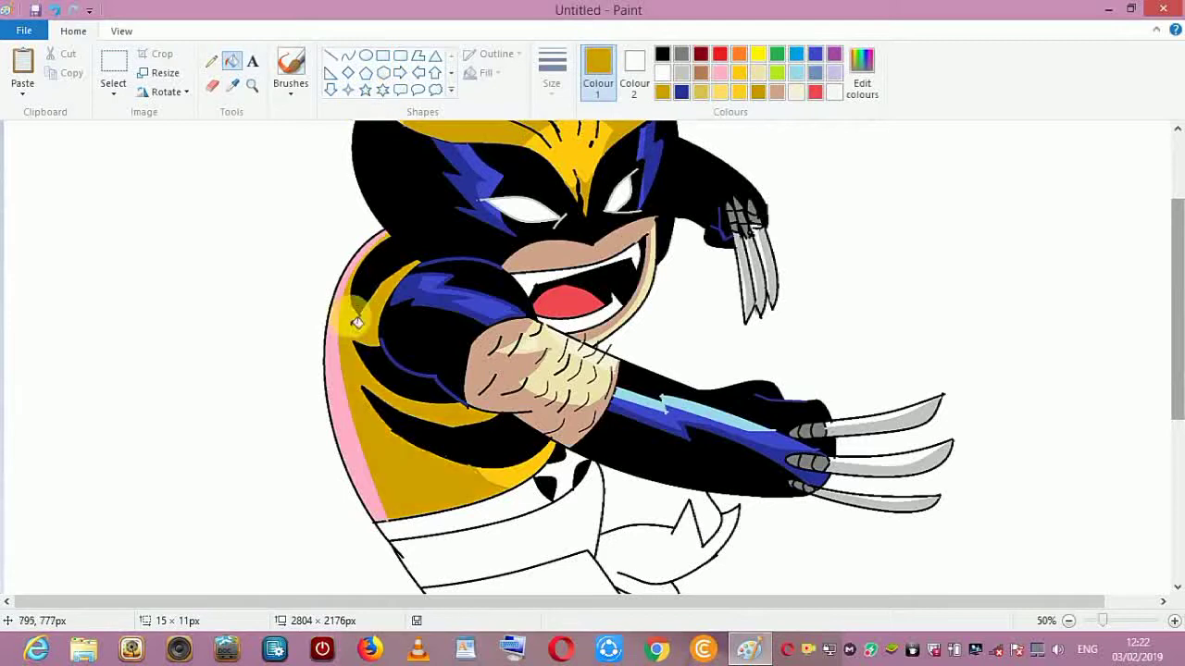
- Sample the mask's bright gold and fill the pink strip along the back with it
{"action": "left_click", "coordinate": [234, 86]}
{"action": "left_click", "coordinate": [557, 156]}
{"action": "left_click", "coordinate": [339, 356]}
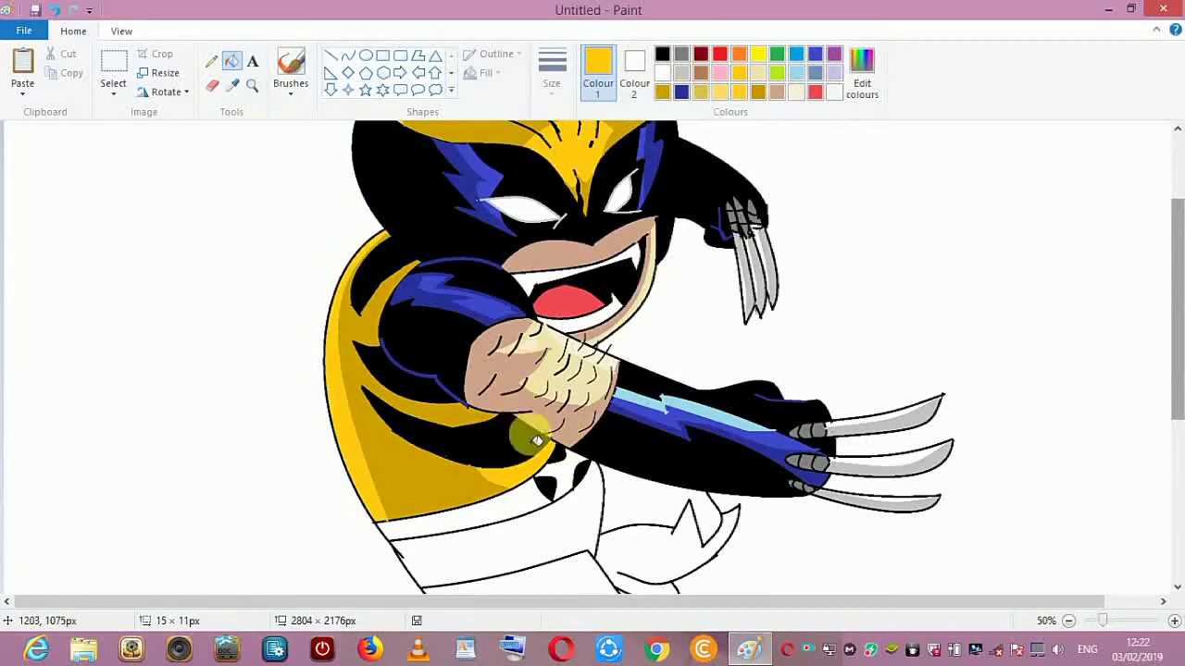
- Draw a black curve about 111 × 89 px inside the gold spike behind the near shoulder
{"action": "left_click", "coordinate": [347, 56]}
{"action": "left_click", "coordinate": [661, 54]}
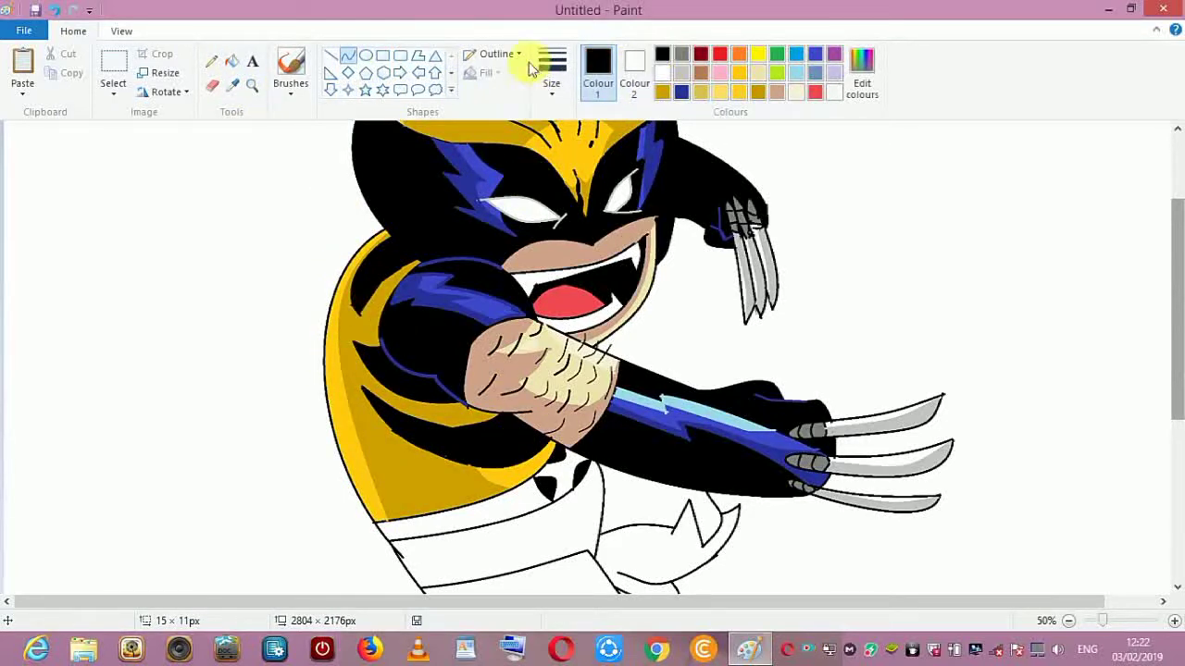
{"action": "mouse_move", "coordinate": [378, 310]}
{"action": "left_mouse_down"}
{"action": "mouse_move", "coordinate": [424, 268]}
{"action": "mouse_move", "coordinate": [392, 272]}
{"action": "left_mouse_up"}
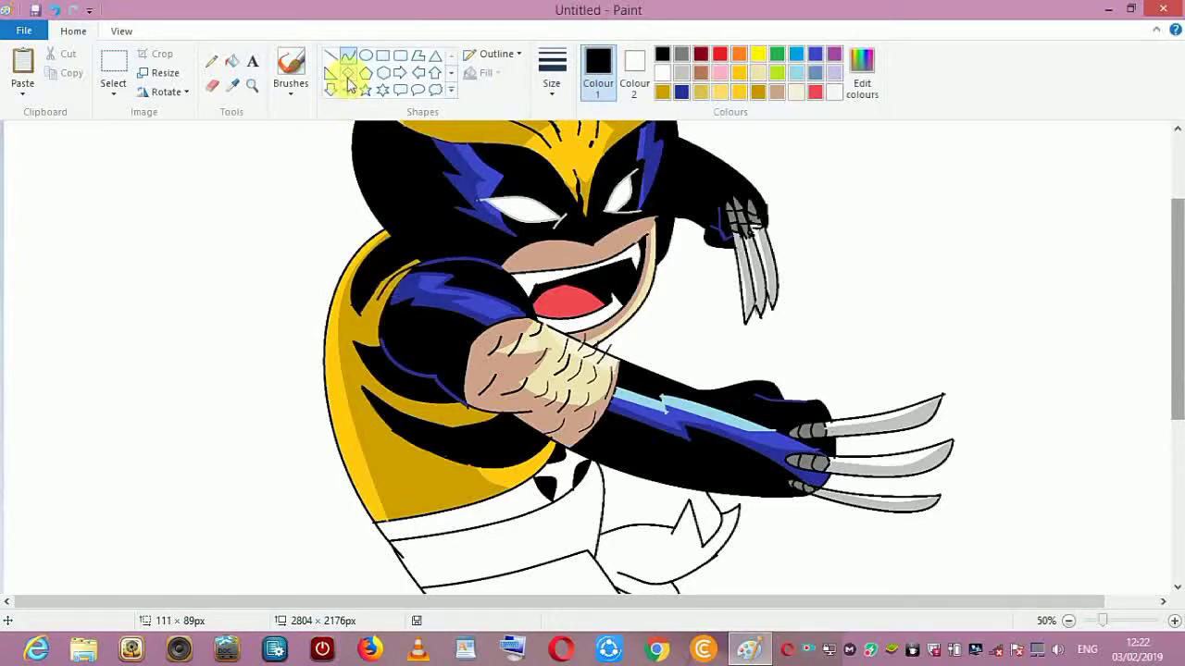
- Sample the bright gold and add a curve and a short line about 15 × 47 px to outline a highlight in the shoulder spike
{"action": "left_click", "coordinate": [233, 86]}
{"action": "left_click", "coordinate": [334, 384]}
{"action": "left_click", "coordinate": [347, 57]}
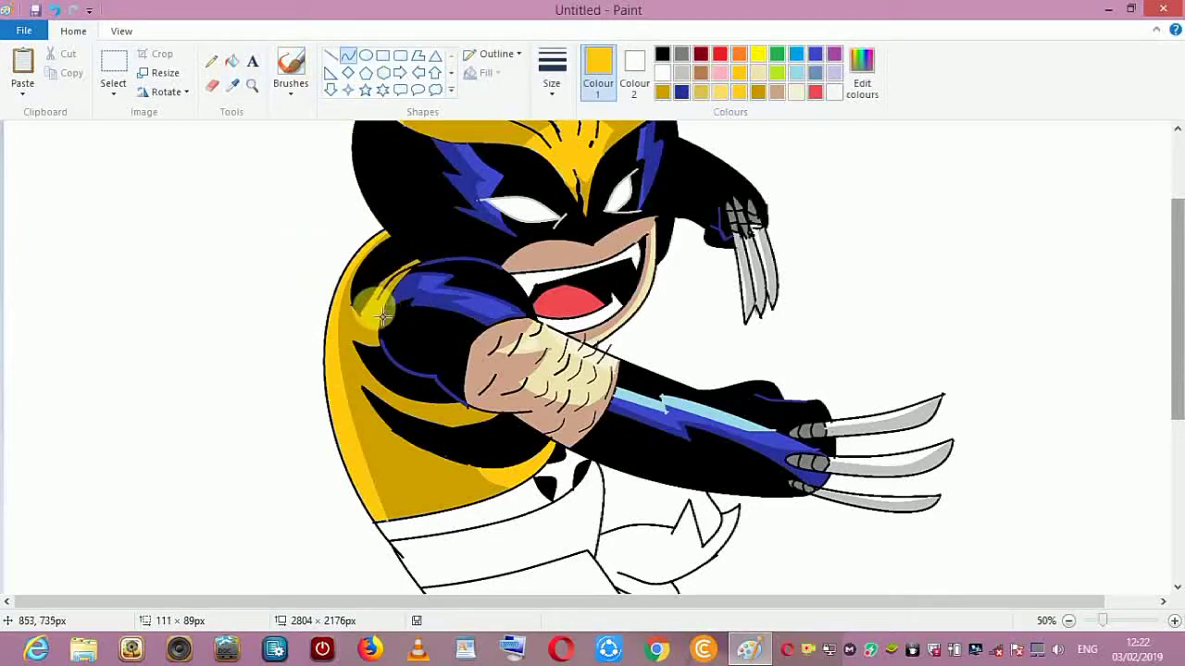
{"action": "left_click_drag", "start_coordinate": [374, 314], "coordinate": [407, 276]}
{"action": "left_click", "coordinate": [332, 56]}
{"action": "left_click_drag", "start_coordinate": [372, 317], "coordinate": [380, 296]}
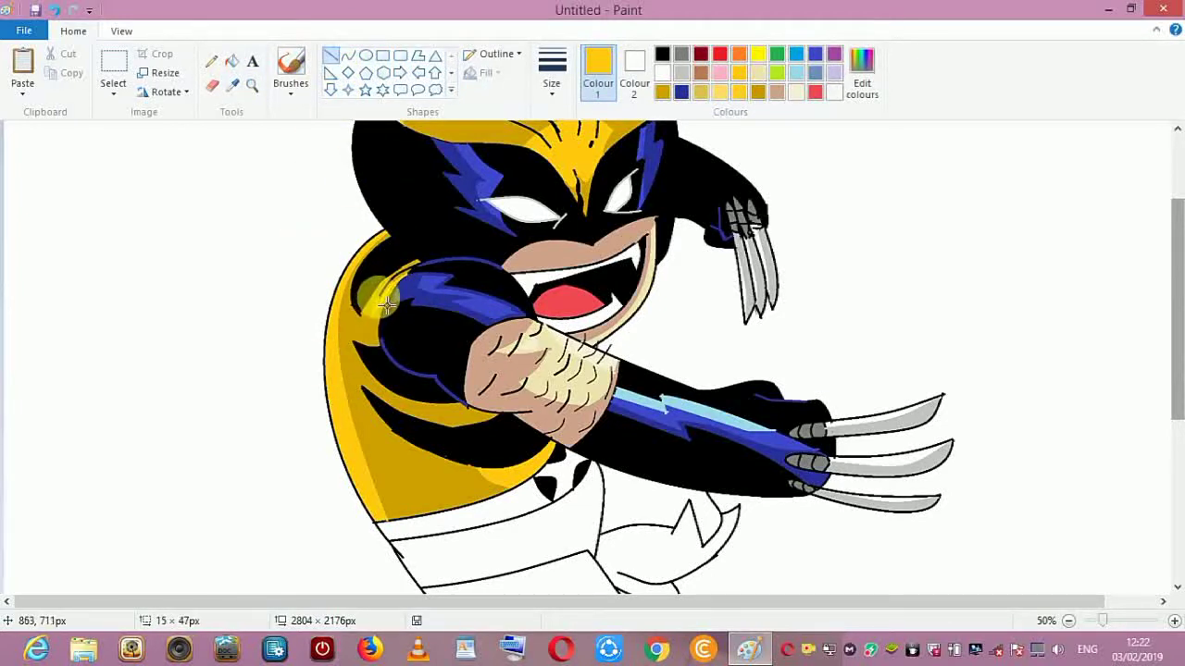
{"action": "left_click", "coordinate": [232, 61]}
{"action": "left_click", "coordinate": [403, 274]}
{"action": "key", "text": "ctrl+z"}
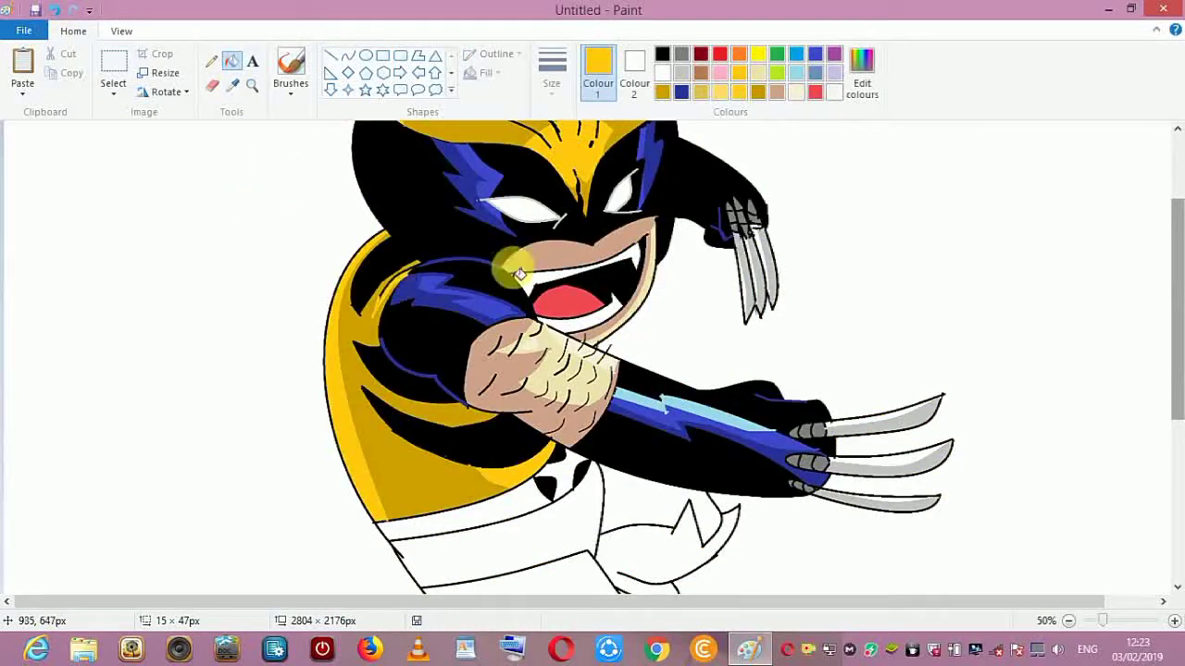
- Fill the narrow waist band below the gold torso with dark red
{"action": "scroll", "coordinate": [1175, 381], "scroll_direction": "down", "scroll_amount": 1}
{"action": "scroll", "coordinate": [1175, 381], "scroll_direction": "down", "scroll_amount": 3}
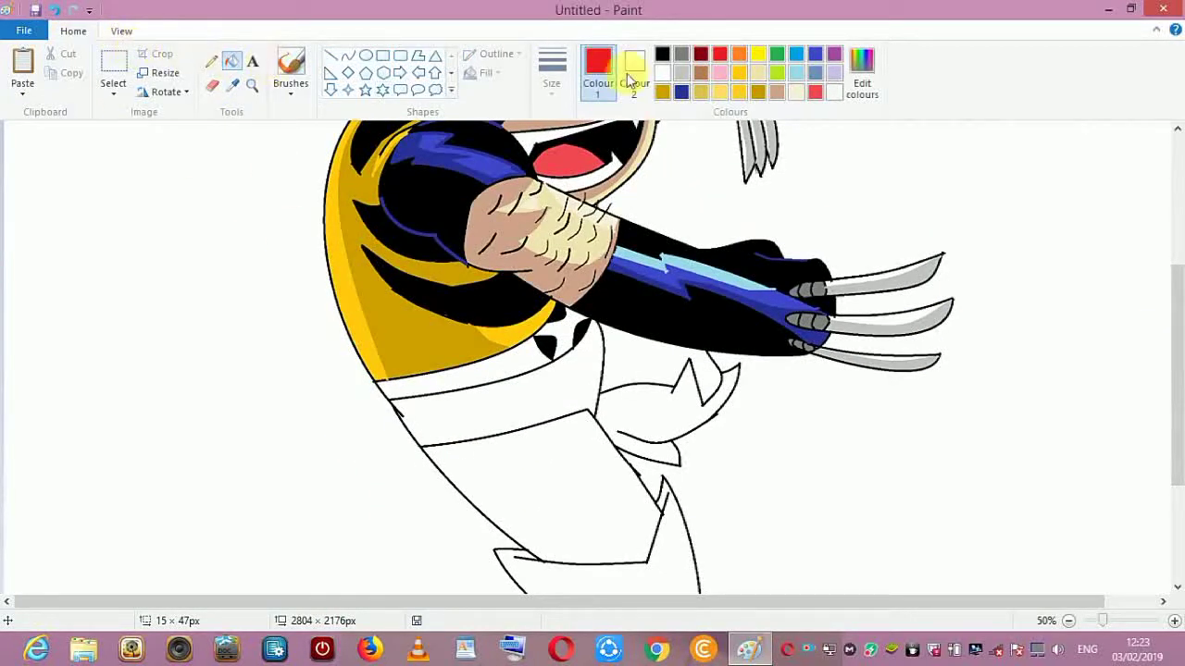
{"action": "left_click", "coordinate": [701, 54]}
{"action": "left_click", "coordinate": [487, 389]}
- Mix a custom red (Red 234, Green 0, Blue 35), draw dividing lines across the waist band and fill its highlight areas
{"action": "left_click", "coordinate": [862, 74]}
{"action": "left_click", "coordinate": [775, 291]}
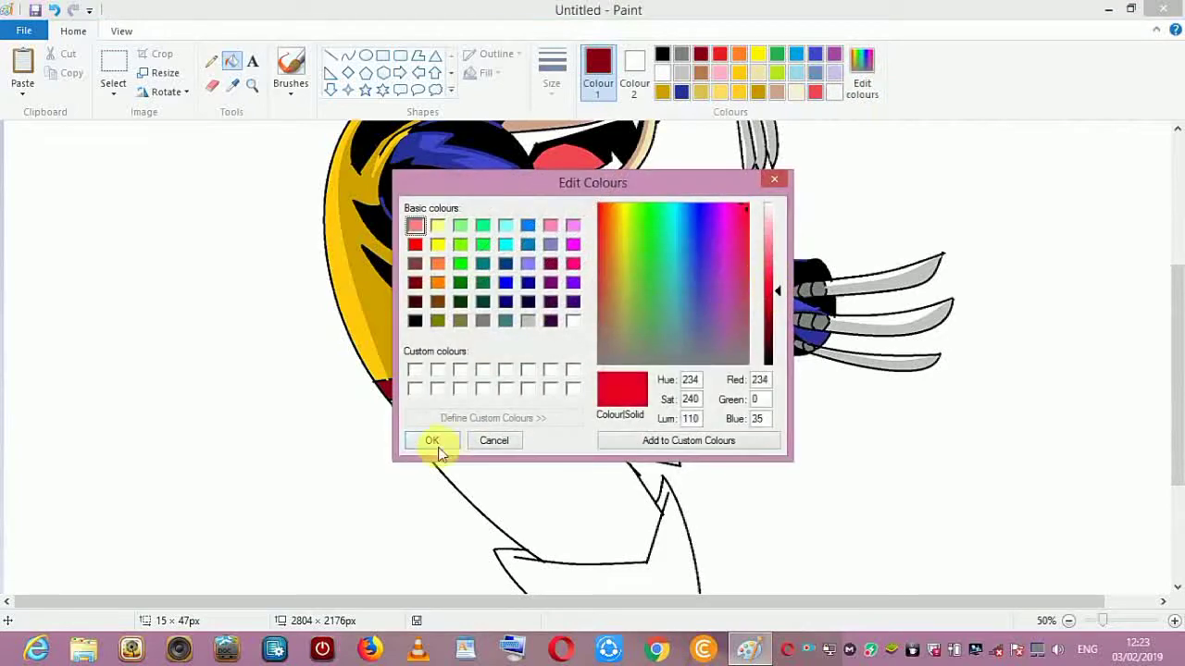
{"action": "left_click", "coordinate": [433, 442]}
{"action": "left_click", "coordinate": [331, 55]}
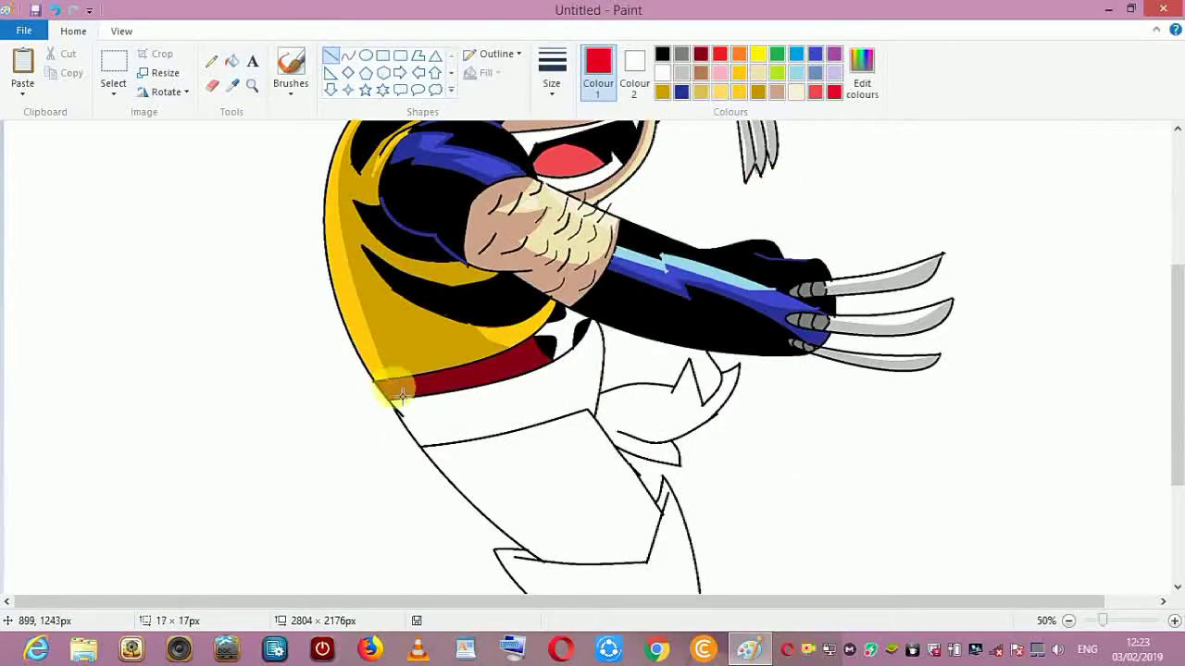
{"action": "left_click_drag", "start_coordinate": [484, 368], "coordinate": [541, 377]}
{"action": "left_click", "coordinate": [232, 60]}
{"action": "left_click", "coordinate": [525, 356]}
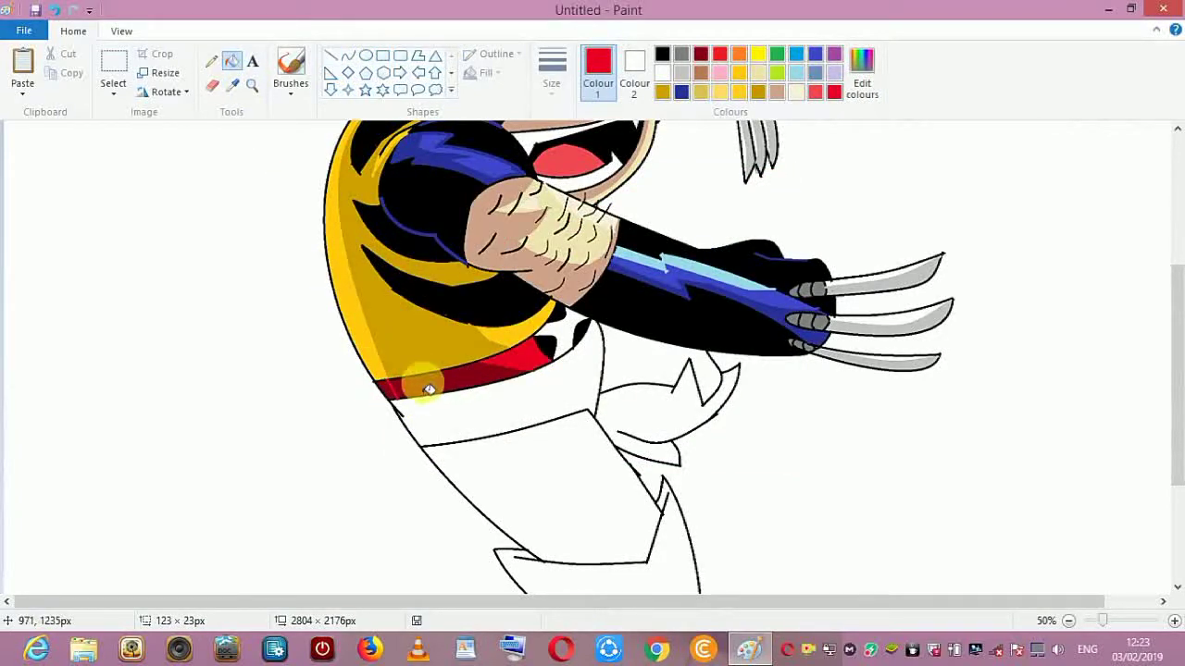
- Draw a small black curve about 25 × 63 px inside the knee of the far leg
{"action": "scroll", "coordinate": [1180, 338], "scroll_direction": "down", "scroll_amount": 2}
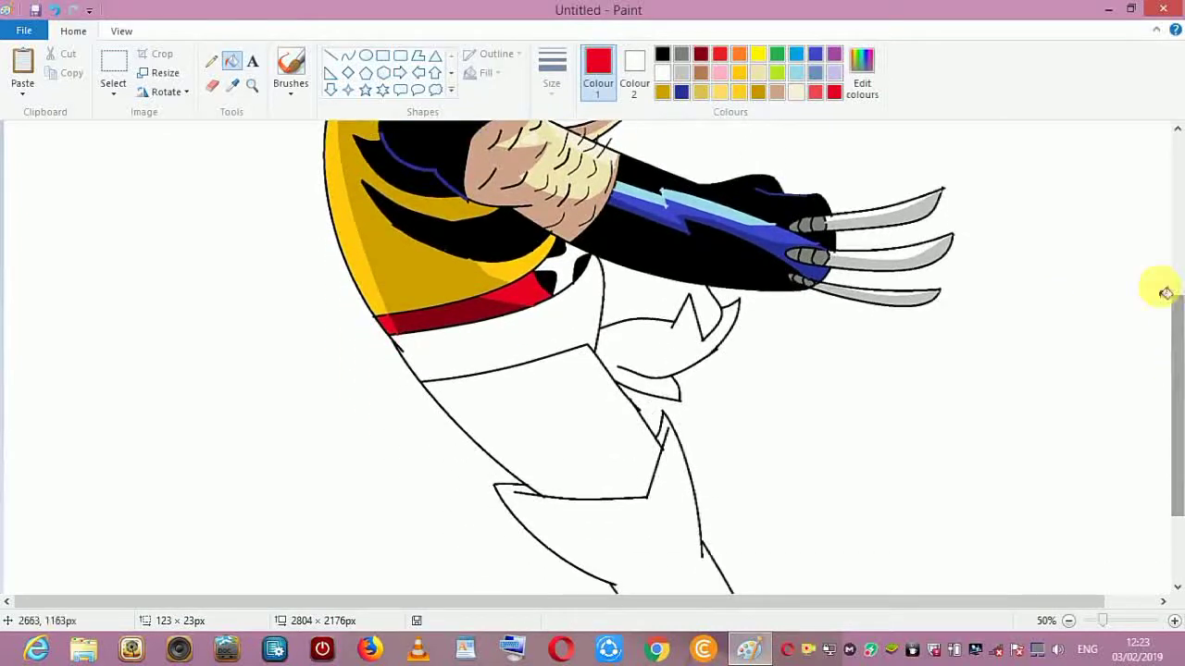
{"action": "left_click", "coordinate": [348, 55]}
{"action": "left_click", "coordinate": [662, 54]}
- Sample the torso's dark gold and fill the far thigh with it
{"action": "left_click", "coordinate": [232, 60]}
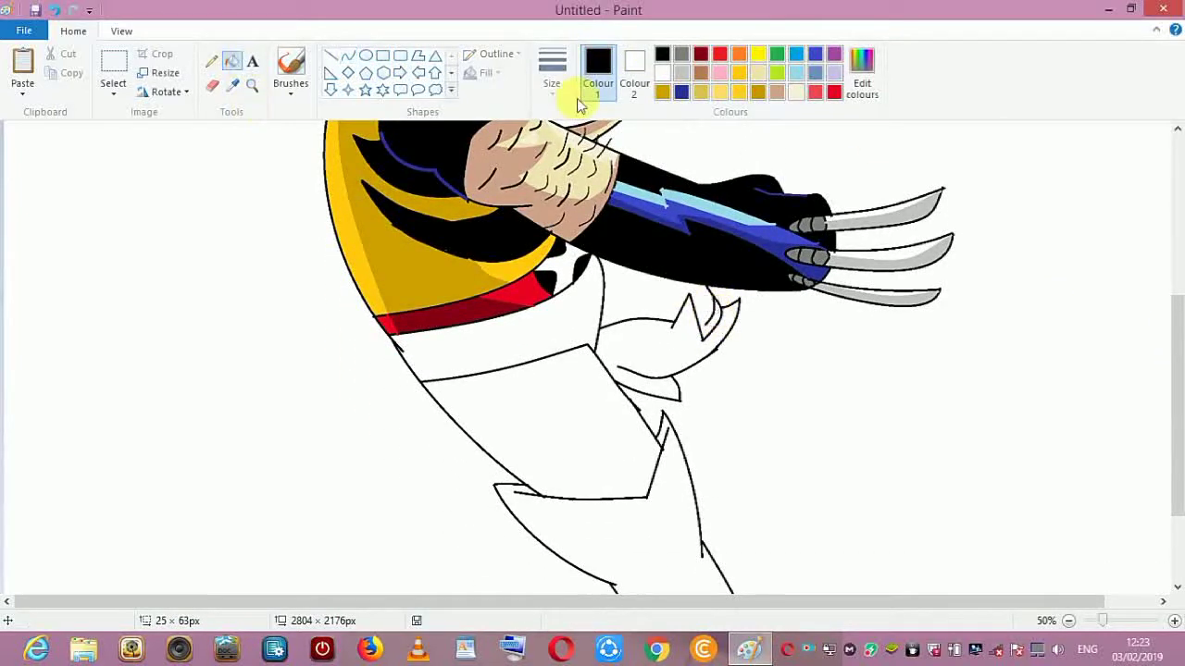
{"action": "left_click", "coordinate": [232, 86]}
{"action": "left_click", "coordinate": [427, 269]}
{"action": "left_click", "coordinate": [661, 320]}
- Draw a bright gold curve about 107 × 135 px on the far thigh and fill the knee side beyond it with bright gold
{"action": "left_click", "coordinate": [348, 56]}
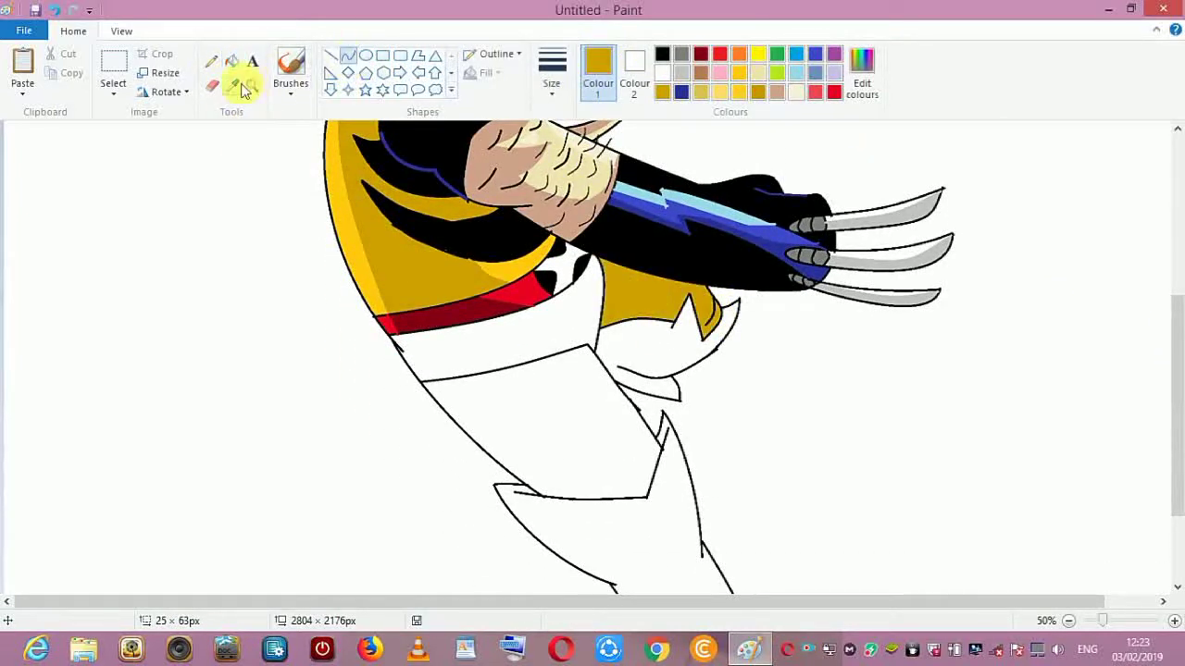
{"action": "left_click_drag", "start_coordinate": [666, 282], "coordinate": [706, 338]}
{"action": "left_click", "coordinate": [705, 296]}
{"action": "left_click", "coordinate": [705, 296]}
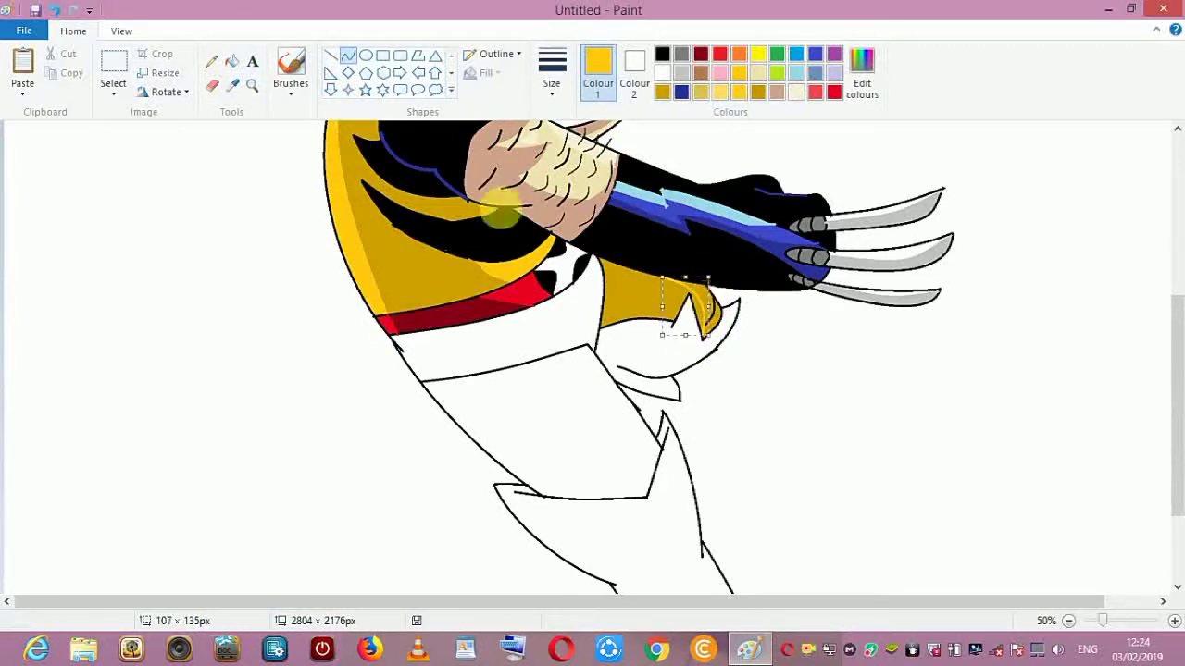
{"action": "left_click", "coordinate": [231, 61]}
{"action": "left_click", "coordinate": [713, 313]}
- Outline a pointed bright gold highlight along the front edge of the near thigh with curves
{"action": "left_click_drag", "start_coordinate": [1177, 338], "coordinate": [1177, 399]}
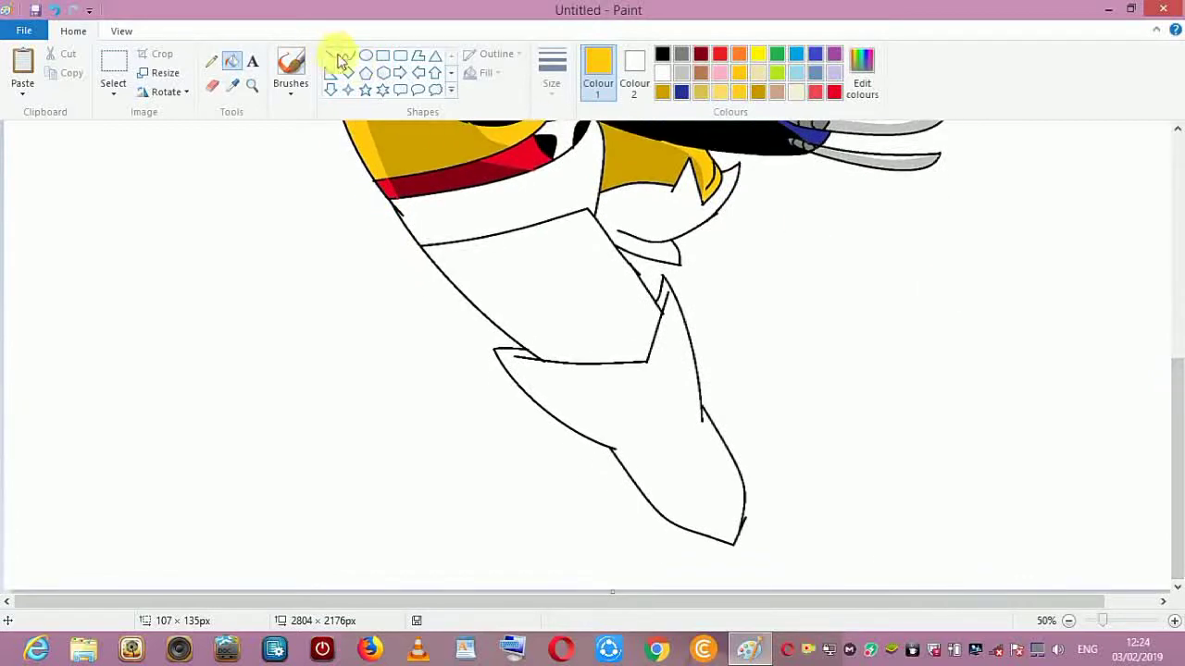
{"action": "left_click", "coordinate": [347, 56]}
{"action": "left_click_drag", "start_coordinate": [582, 228], "coordinate": [617, 296]}
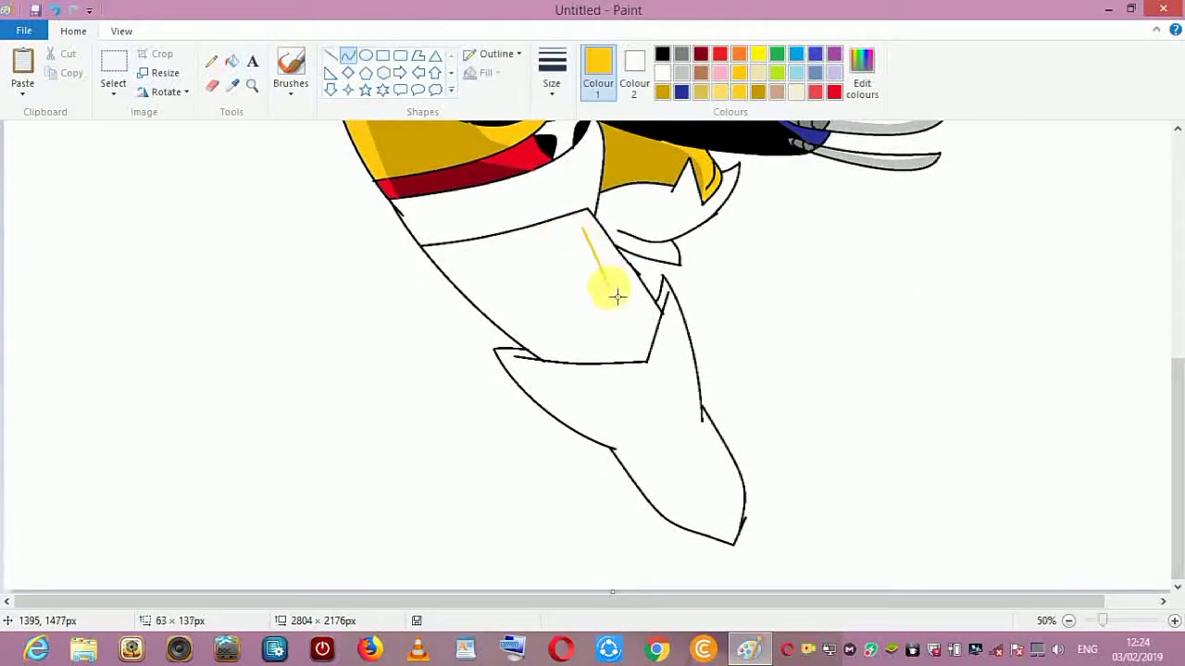
{"action": "left_click", "coordinate": [345, 56]}
{"action": "left_click_drag", "start_coordinate": [583, 226], "coordinate": [595, 230]}
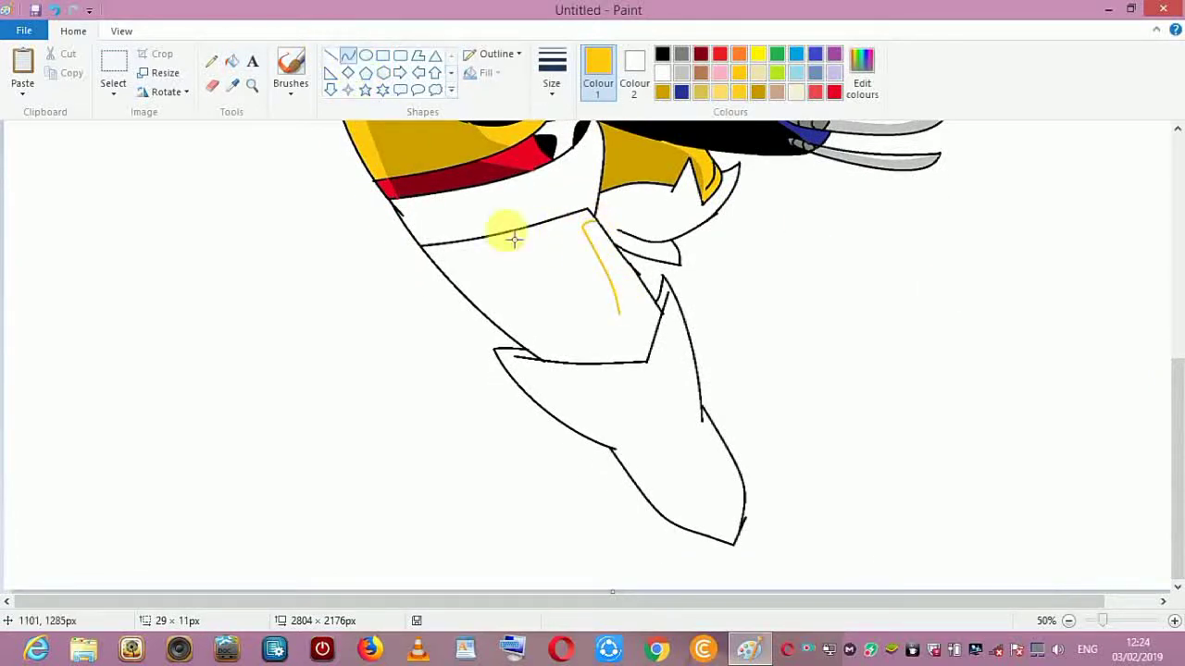
{"action": "left_click_drag", "start_coordinate": [621, 315], "coordinate": [635, 271]}
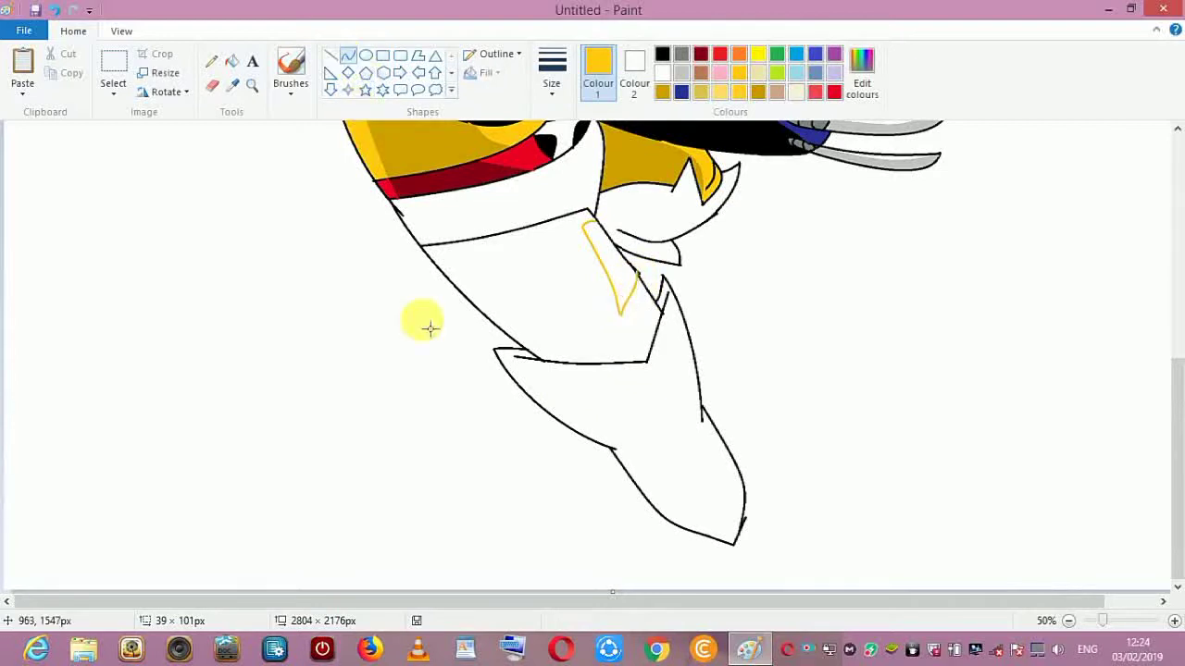
- Draw a bright gold curve about 221 × 265 px along the back of the near thigh and fill both thigh highlights with bright gold
{"action": "left_click_drag", "start_coordinate": [438, 246], "coordinate": [541, 358]}
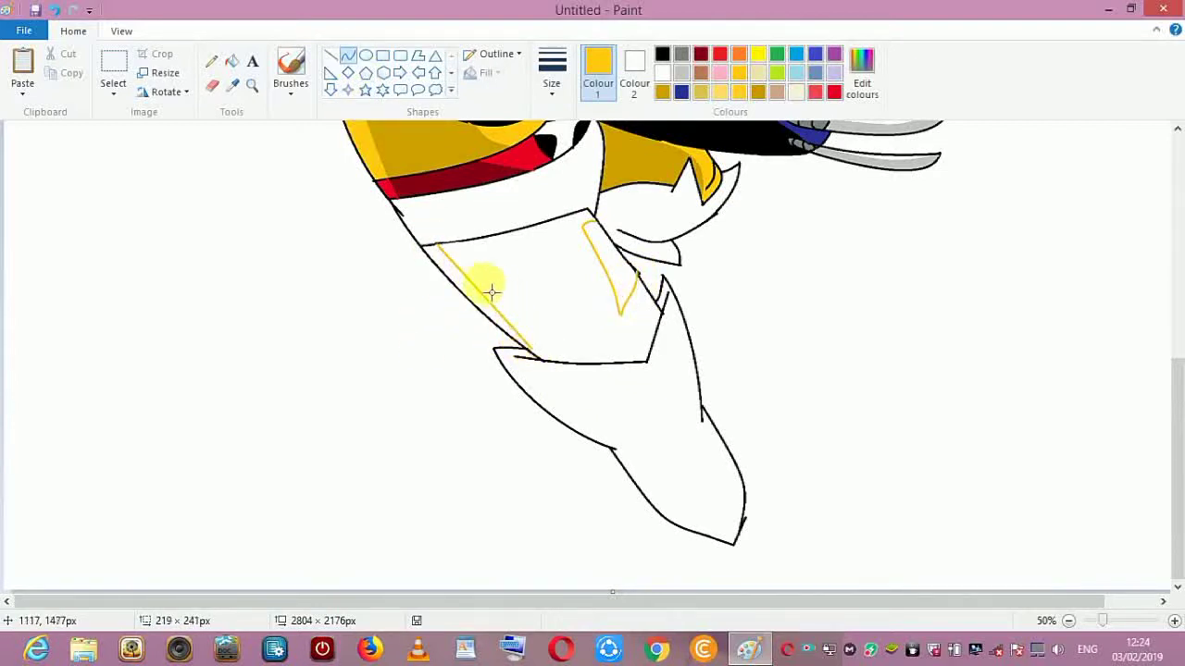
{"action": "left_click", "coordinate": [494, 292]}
{"action": "left_click", "coordinate": [538, 364]}
{"action": "left_click", "coordinate": [232, 63]}
{"action": "left_click", "coordinate": [437, 259]}
{"action": "left_click", "coordinate": [602, 247]}
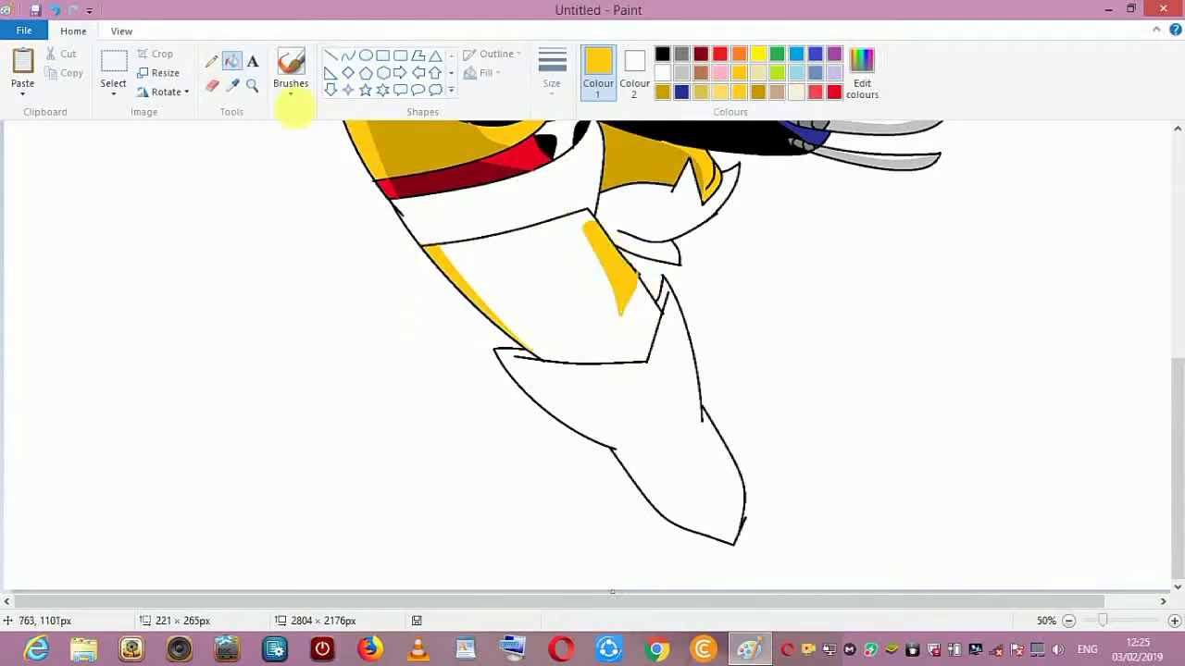
- Sample the torso's dark gold and fill the rest of the near thigh with it
{"action": "left_click", "coordinate": [232, 86]}
{"action": "left_click", "coordinate": [391, 148]}
{"action": "left_click", "coordinate": [557, 261]}
- Draw black knee creases on the near leg: two curves, one about 125 × 21 px, and two short strokes about 15 × 15 px
{"action": "left_click", "coordinate": [348, 56]}
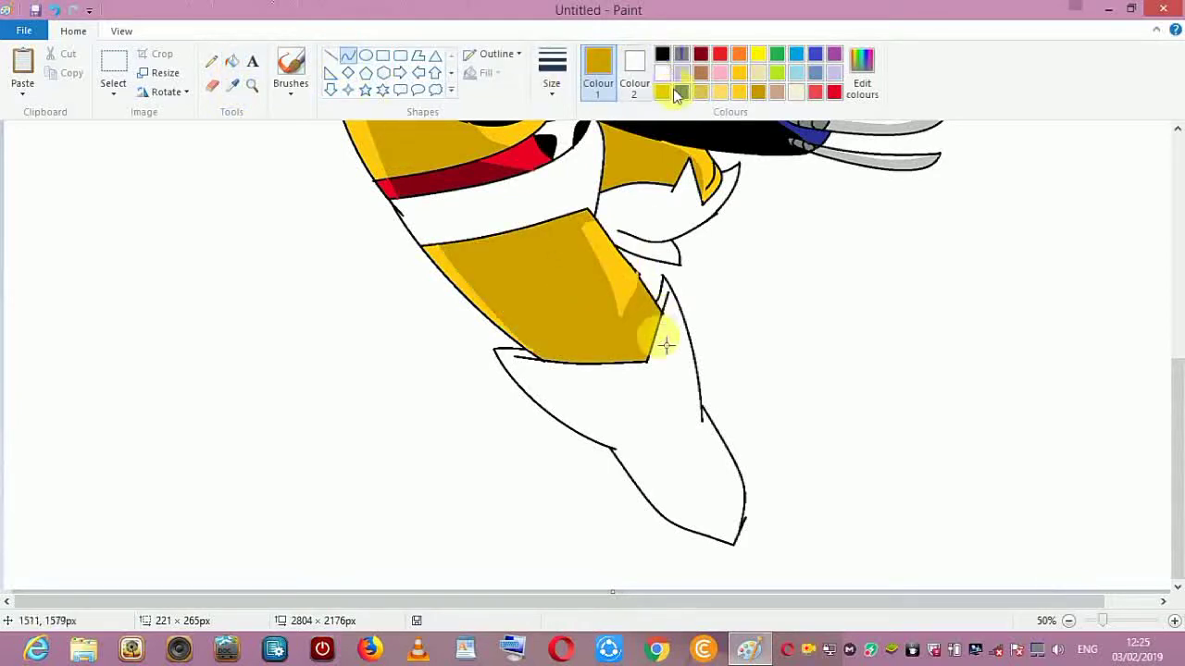
{"action": "mouse_move", "coordinate": [636, 326]}
{"action": "left_mouse_down"}
{"action": "mouse_move", "coordinate": [639, 351]}
{"action": "mouse_move", "coordinate": [635, 333]}
{"action": "mouse_move", "coordinate": [601, 363]}
{"action": "left_mouse_up"}
{"action": "left_click", "coordinate": [349, 61]}
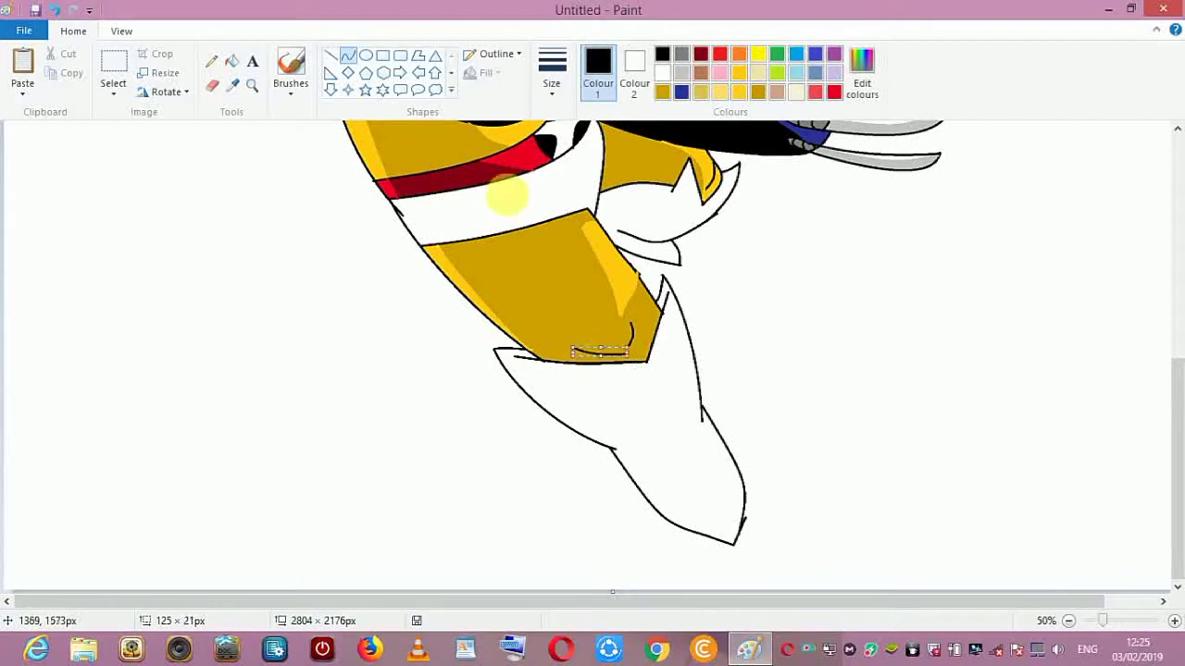
{"action": "left_click", "coordinate": [332, 57]}
{"action": "left_click_drag", "start_coordinate": [531, 350], "coordinate": [537, 356]}
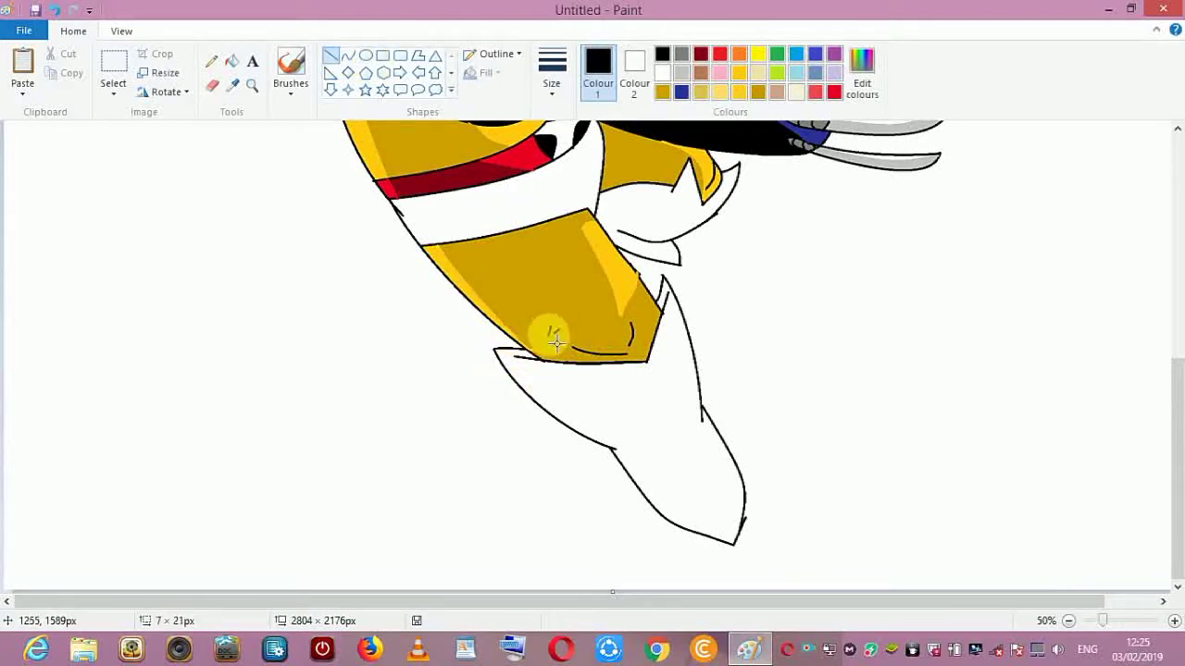
{"action": "left_click", "coordinate": [368, 83]}
- Fill the near boot with black and trace its upper rim with indigo curves about 281 × 17 px and 45 × 161 px
{"action": "left_click", "coordinate": [231, 61]}
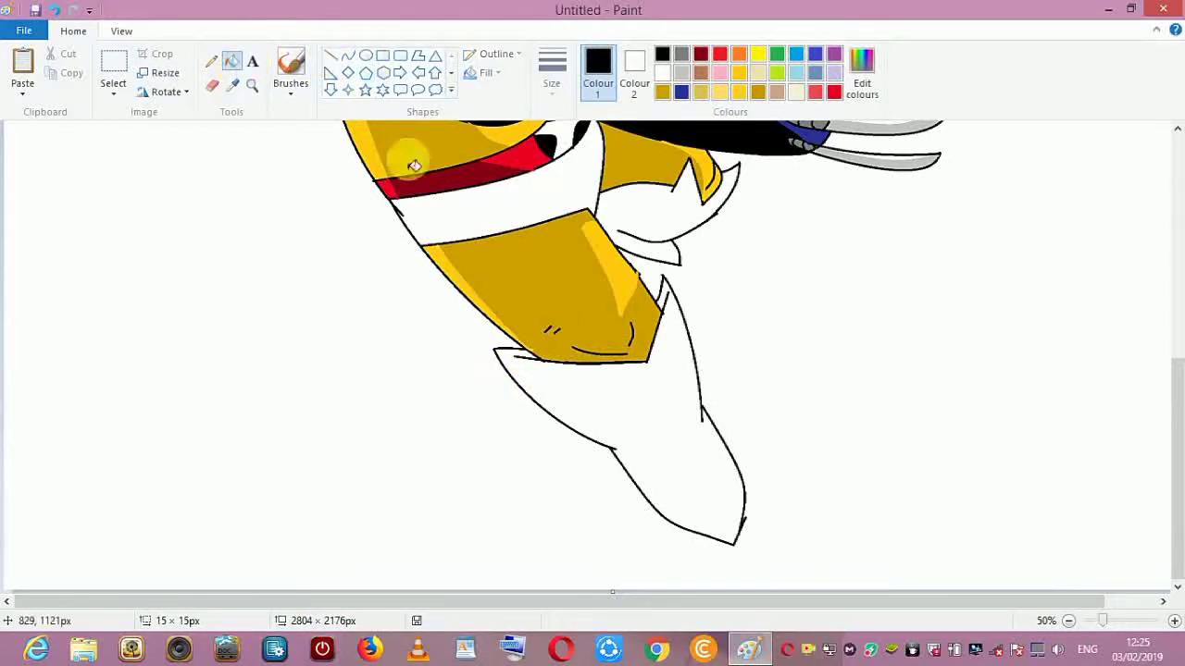
{"action": "left_click", "coordinate": [655, 402]}
{"action": "left_click", "coordinate": [681, 92]}
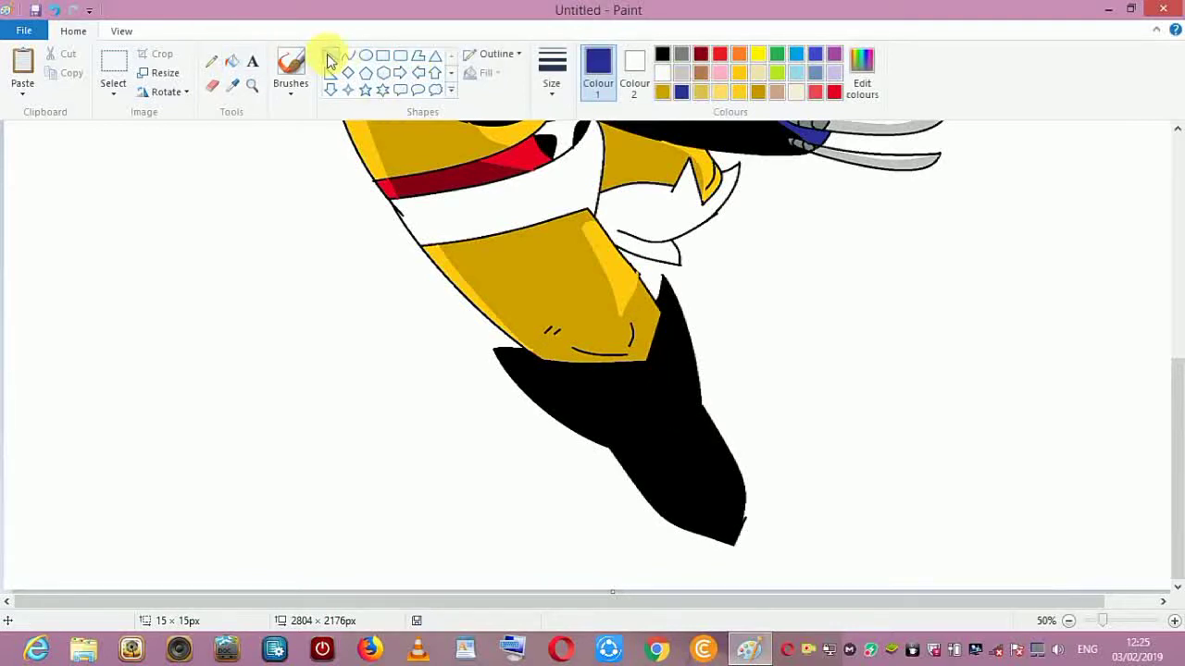
{"action": "left_click", "coordinate": [347, 56]}
{"action": "left_click_drag", "start_coordinate": [519, 365], "coordinate": [648, 367]}
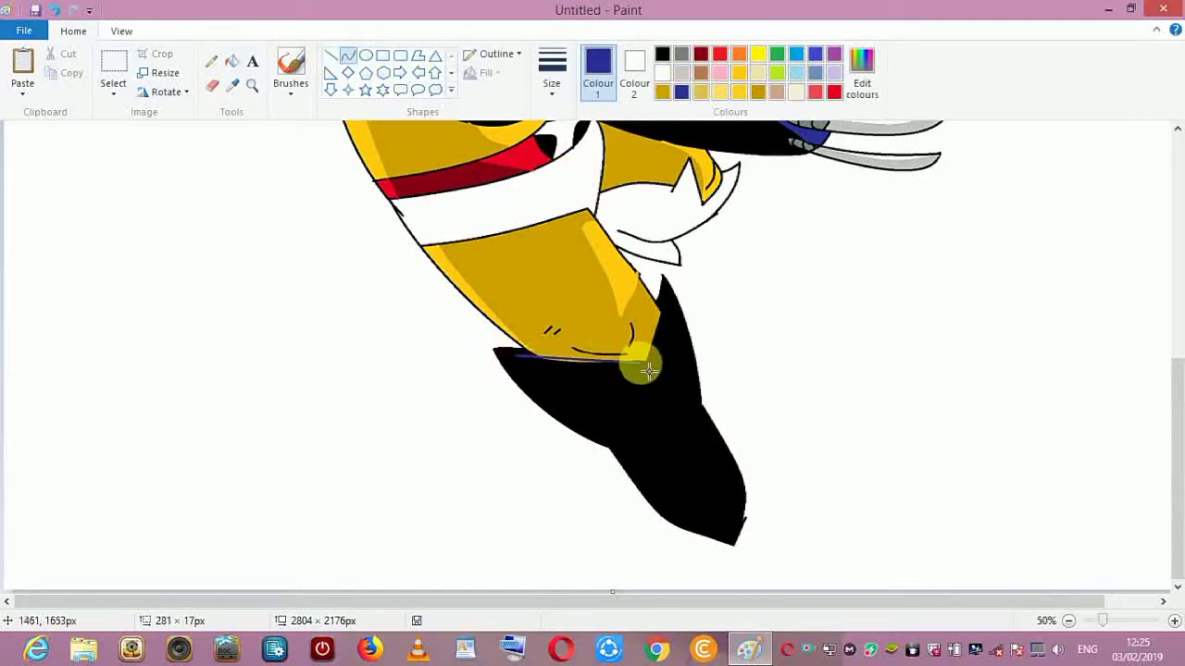
{"action": "left_click_drag", "start_coordinate": [560, 364], "coordinate": [588, 370]}
{"action": "left_click", "coordinate": [348, 59]}
{"action": "left_click_drag", "start_coordinate": [663, 276], "coordinate": [680, 343]}
{"action": "left_click", "coordinate": [348, 58]}
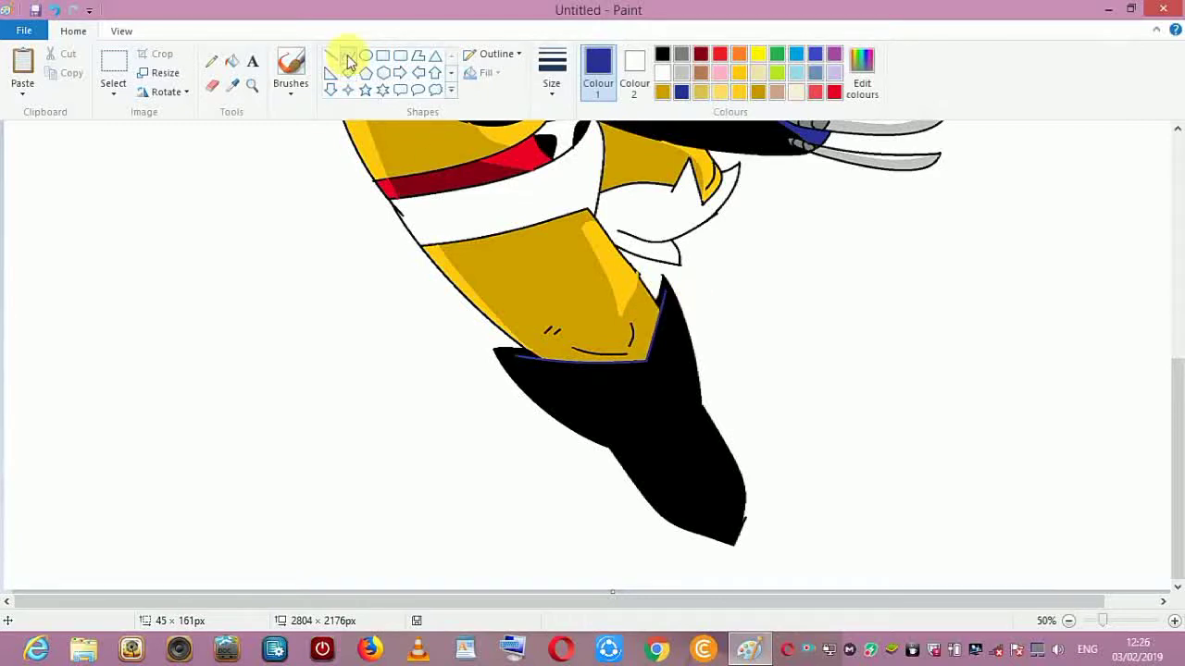
- Outline a forked indigo stripe down the middle of the near boot with straight lines, including one about 133 × 293 px
{"action": "left_click", "coordinate": [330, 62]}
{"action": "left_click", "coordinate": [330, 57]}
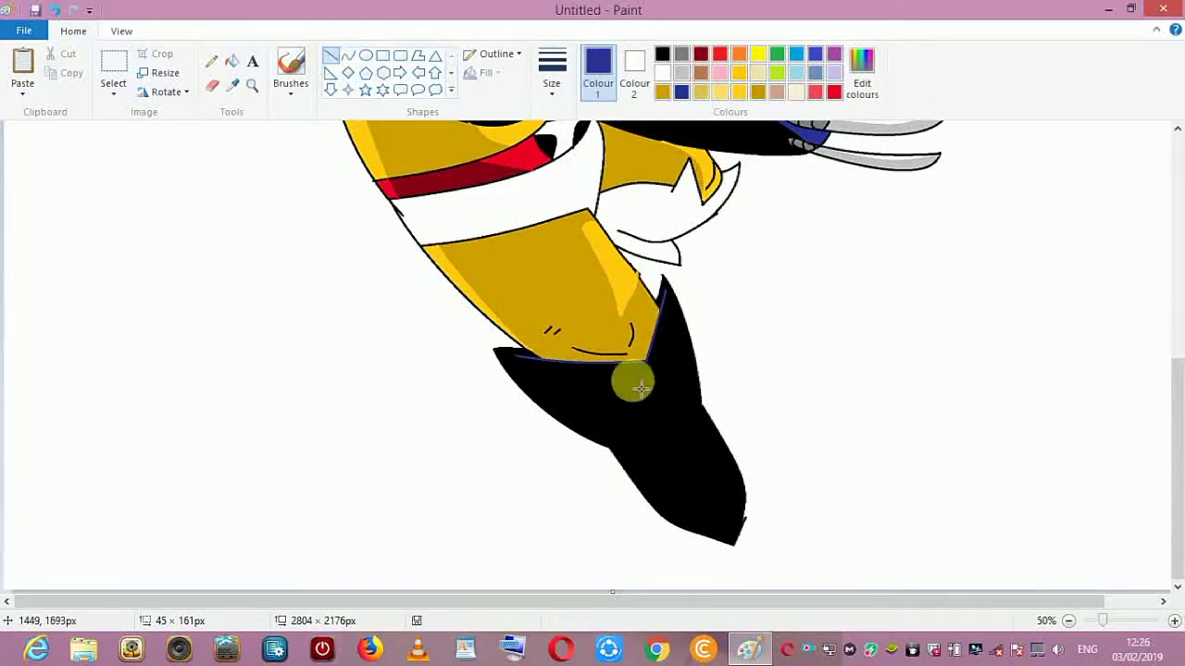
{"action": "left_click_drag", "start_coordinate": [653, 379], "coordinate": [669, 417]}
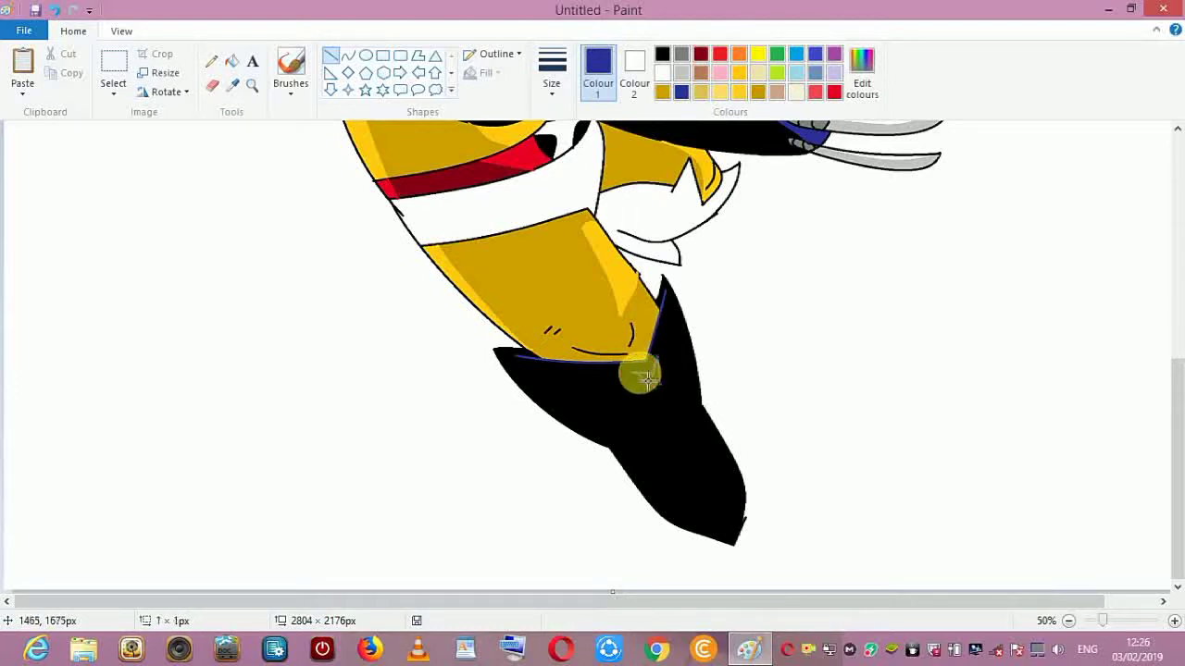
{"action": "left_click_drag", "start_coordinate": [658, 370], "coordinate": [712, 515]}
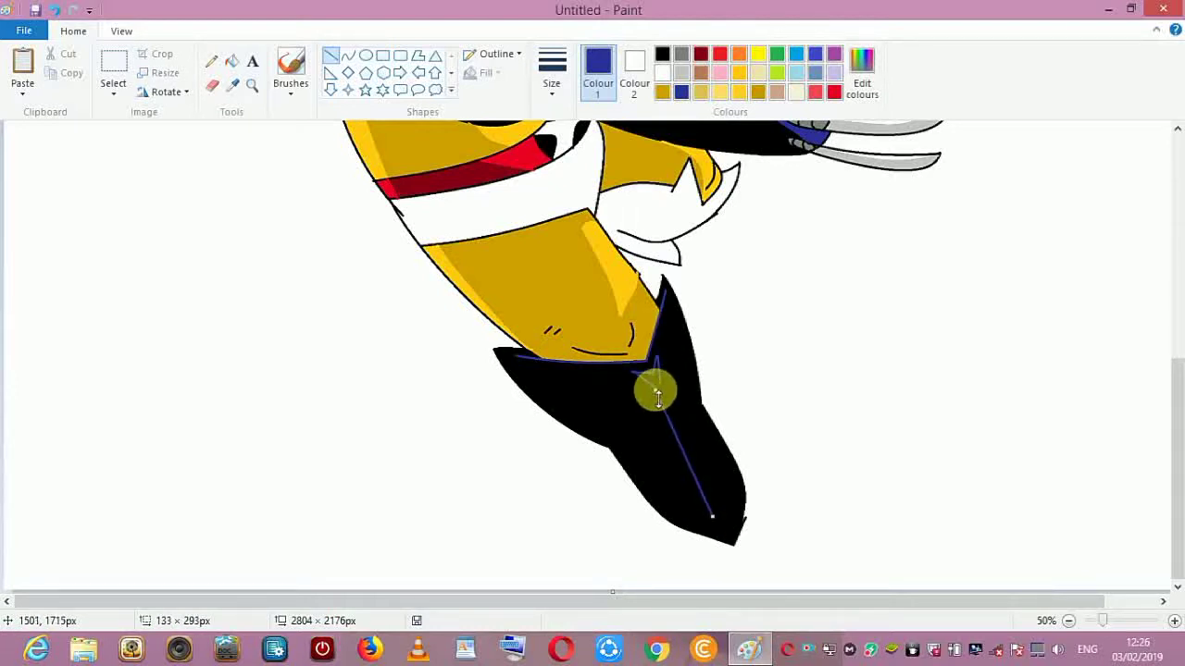
{"action": "mouse_move", "coordinate": [659, 381]}
{"action": "left_mouse_down"}
{"action": "mouse_move", "coordinate": [660, 368]}
{"action": "mouse_move", "coordinate": [727, 534]}
{"action": "left_mouse_up"}
{"action": "left_click", "coordinate": [645, 373]}
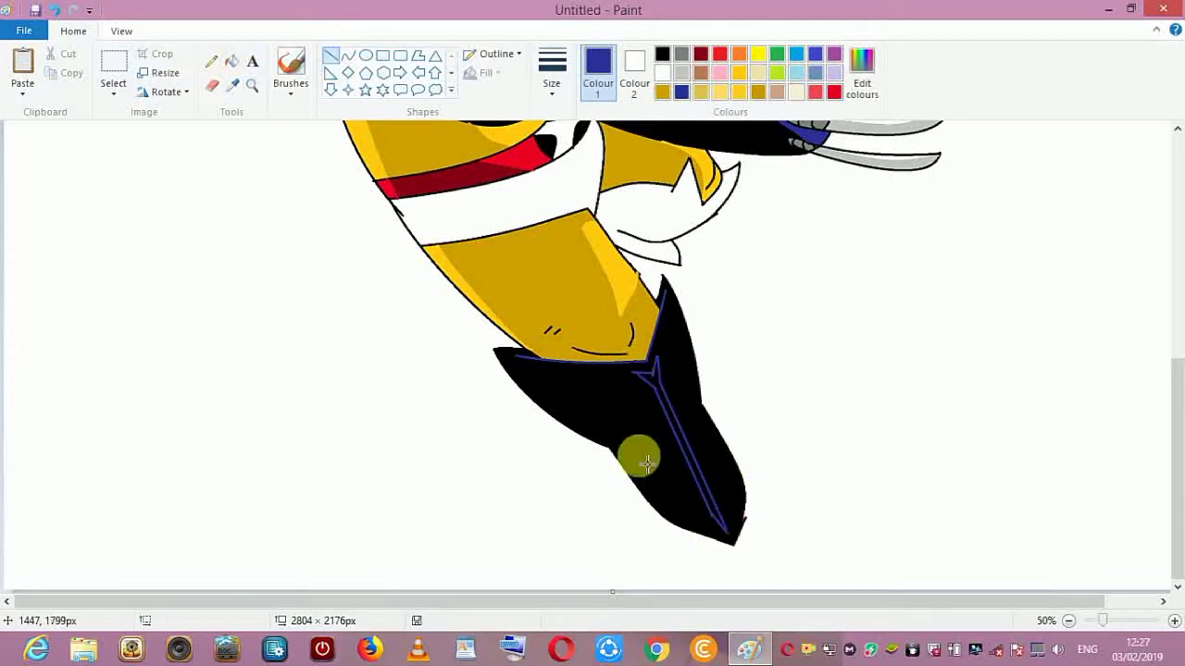
- Outline two small indigo four-sided patches along the rear edge of the near boot
{"action": "mouse_move", "coordinate": [626, 451]}
{"action": "left_mouse_down"}
{"action": "mouse_move", "coordinate": [657, 455]}
{"action": "mouse_move", "coordinate": [661, 475]}
{"action": "mouse_move", "coordinate": [651, 449]}
{"action": "mouse_move", "coordinate": [632, 472]}
{"action": "mouse_move", "coordinate": [670, 482]}
{"action": "mouse_move", "coordinate": [632, 470]}
{"action": "mouse_move", "coordinate": [655, 494]}
{"action": "left_mouse_up"}
{"action": "left_click", "coordinate": [685, 452]}
{"action": "left_click_drag", "start_coordinate": [634, 470], "coordinate": [675, 502]}
{"action": "left_click", "coordinate": [694, 478]}
{"action": "left_click", "coordinate": [702, 486]}
{"action": "left_click_drag", "start_coordinate": [653, 492], "coordinate": [651, 491]}
{"action": "left_click", "coordinate": [696, 478]}
- Outline a slim indigo highlight along the front edge of the near boot
{"action": "left_click_drag", "start_coordinate": [704, 417], "coordinate": [737, 495]}
{"action": "left_click", "coordinate": [700, 463]}
{"action": "mouse_move", "coordinate": [709, 436]}
{"action": "left_mouse_down"}
{"action": "mouse_move", "coordinate": [699, 450]}
{"action": "mouse_move", "coordinate": [709, 433]}
{"action": "mouse_move", "coordinate": [739, 497]}
{"action": "left_mouse_up"}
{"action": "left_click", "coordinate": [348, 55]}
{"action": "left_click", "coordinate": [731, 459]}
- Fill the near boot's centre stripe, front highlight and two rear patches with indigo
{"action": "left_click", "coordinate": [232, 62]}
{"action": "left_click", "coordinate": [654, 382]}
{"action": "left_click", "coordinate": [712, 429]}
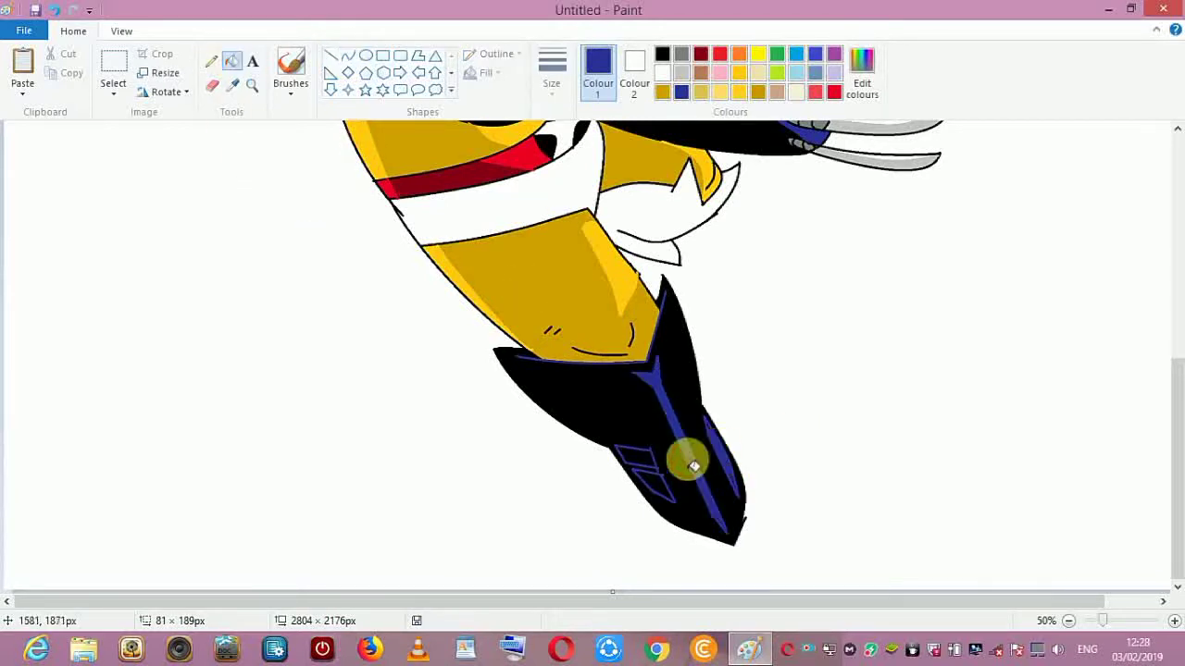
{"action": "left_click", "coordinate": [637, 457]}
{"action": "left_click", "coordinate": [652, 487]}
- Fill the far boot with black
{"action": "left_click", "coordinate": [348, 56]}
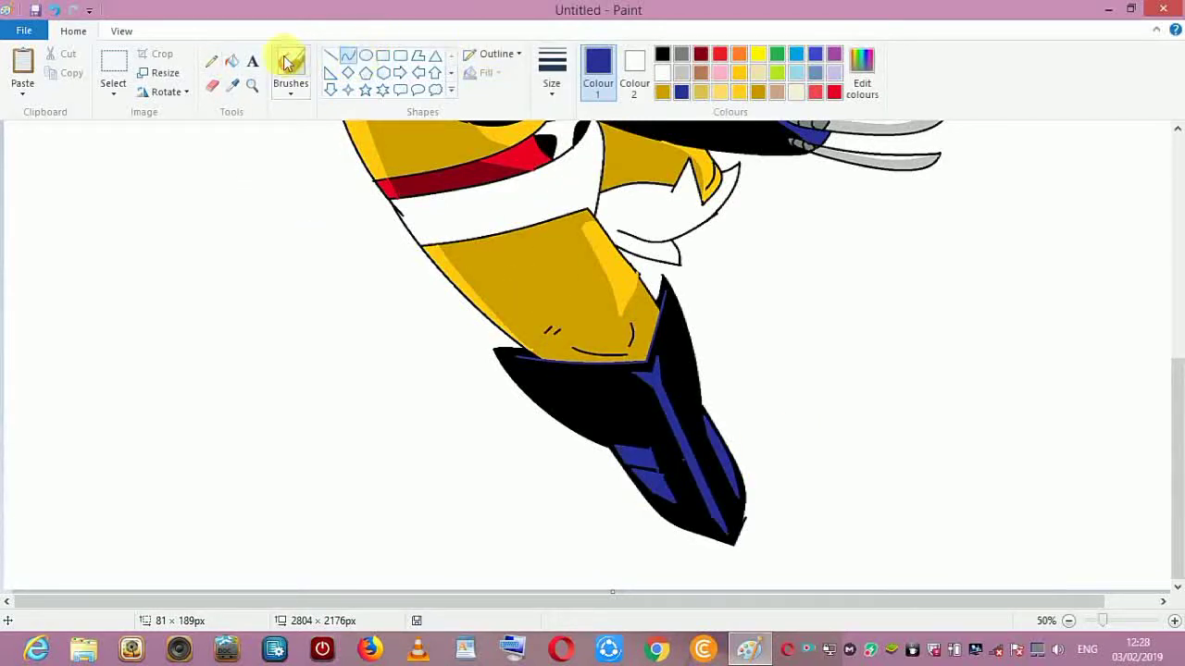
{"action": "left_click", "coordinate": [232, 62]}
{"action": "left_click", "coordinate": [662, 55]}
{"action": "left_click", "coordinate": [681, 212]}
- Draw thin indigo outlines on the black far boot, down from its upper spike, along its lower crease and across its lower point
{"action": "left_click", "coordinate": [348, 55]}
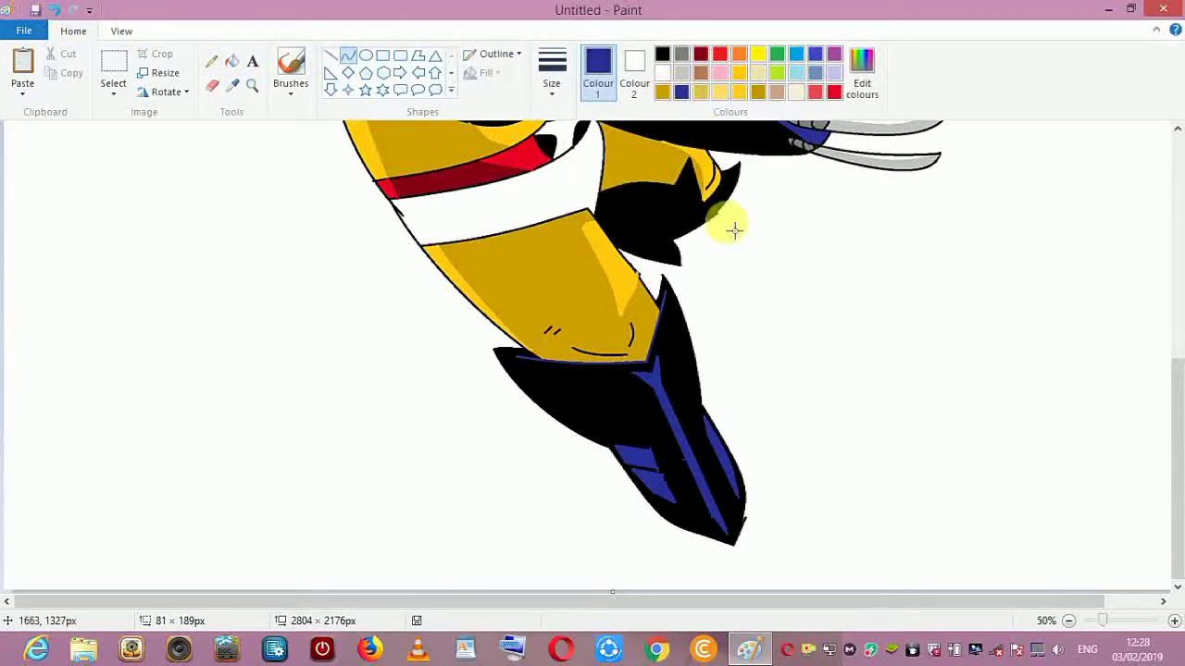
{"action": "mouse_move", "coordinate": [688, 187]}
{"action": "left_mouse_down"}
{"action": "mouse_move", "coordinate": [690, 222]}
{"action": "mouse_move", "coordinate": [673, 219]}
{"action": "mouse_move", "coordinate": [668, 236]}
{"action": "mouse_move", "coordinate": [614, 198]}
{"action": "left_mouse_up"}
{"action": "left_click", "coordinate": [331, 56]}
{"action": "left_click", "coordinate": [348, 55]}
{"action": "left_click", "coordinate": [348, 57]}
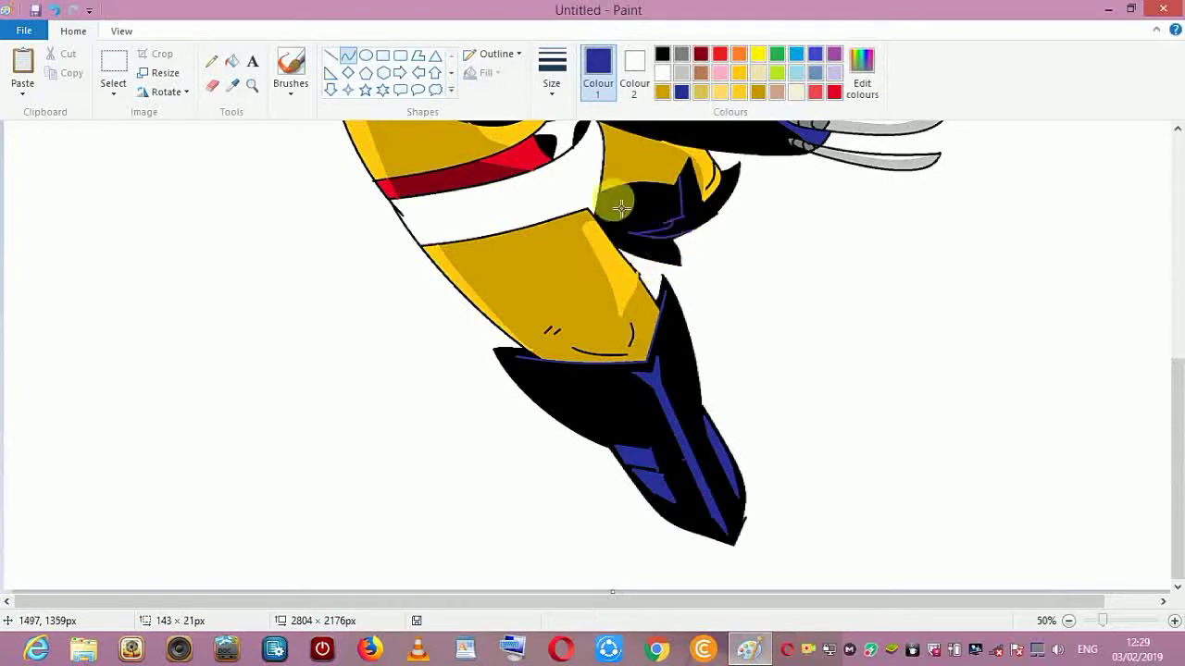
{"action": "left_click", "coordinate": [335, 56]}
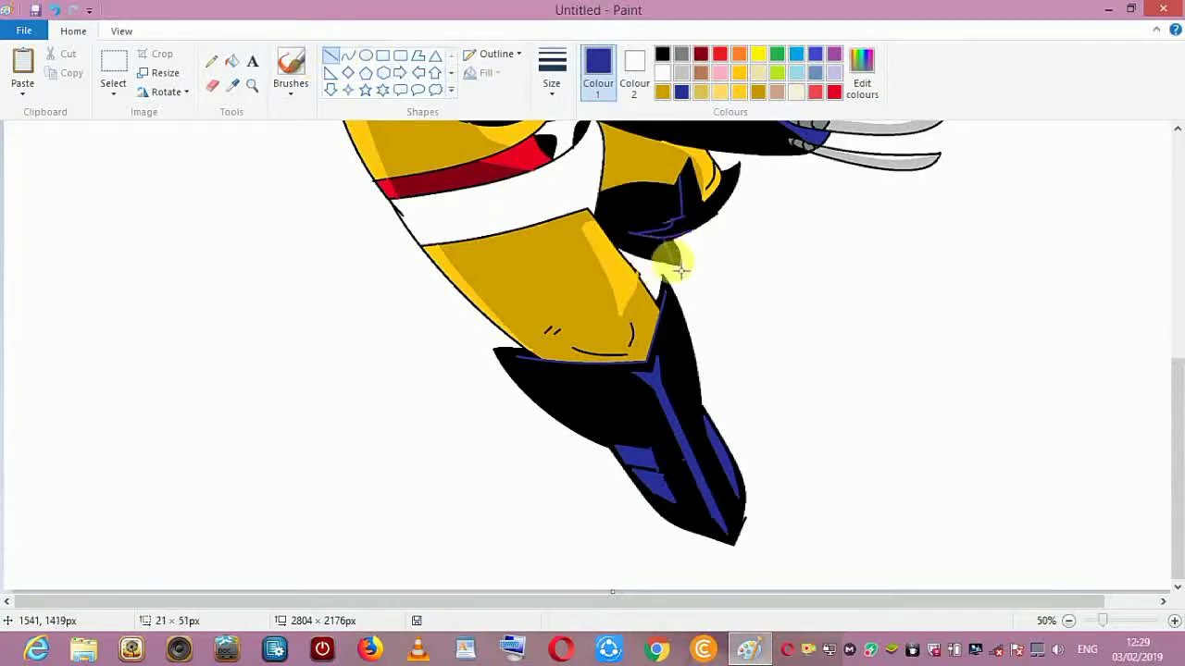
{"action": "left_click", "coordinate": [232, 61]}
{"action": "left_click", "coordinate": [665, 209]}
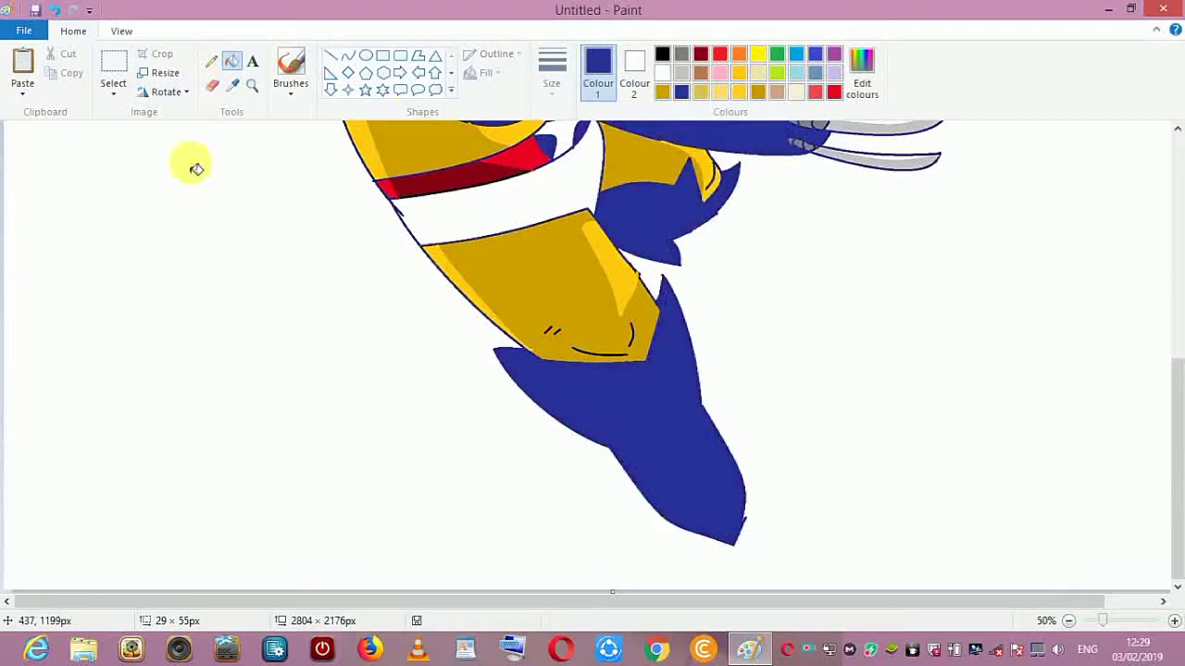
{"action": "left_click", "coordinate": [55, 10]}
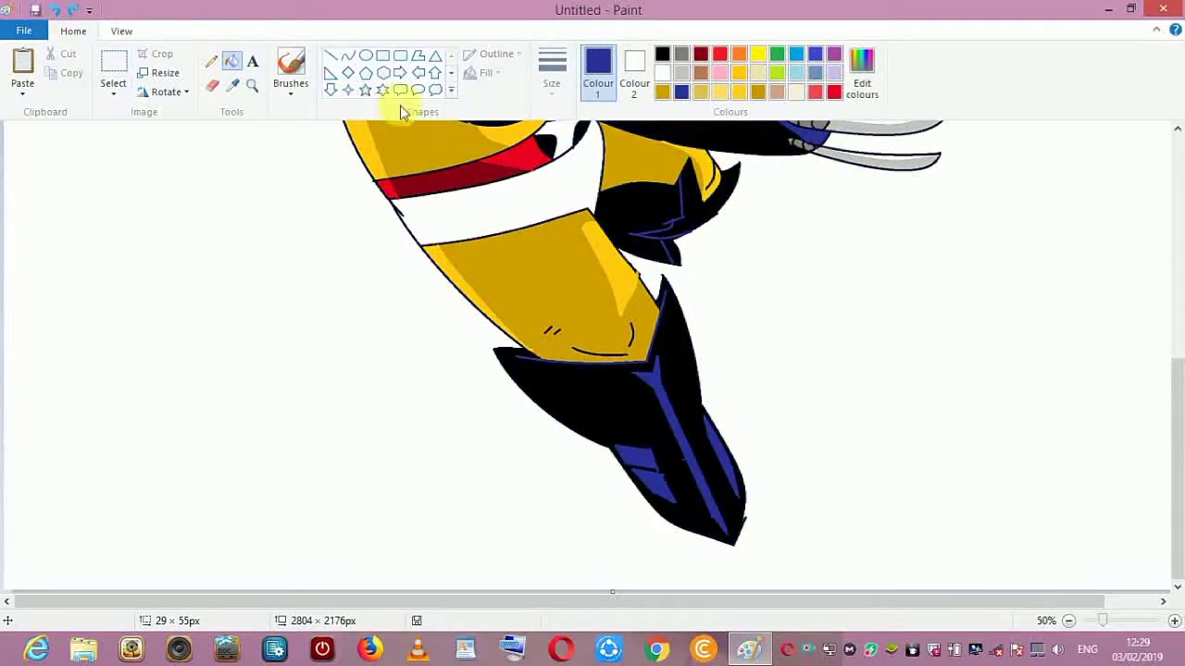
- Close the indigo outline along the far boot's top and rear edges and fill the enclosed area with indigo
{"action": "left_click", "coordinate": [352, 56]}
{"action": "mouse_move", "coordinate": [602, 193]}
{"action": "left_mouse_down"}
{"action": "mouse_move", "coordinate": [679, 184]}
{"action": "mouse_move", "coordinate": [622, 182]}
{"action": "left_mouse_up"}
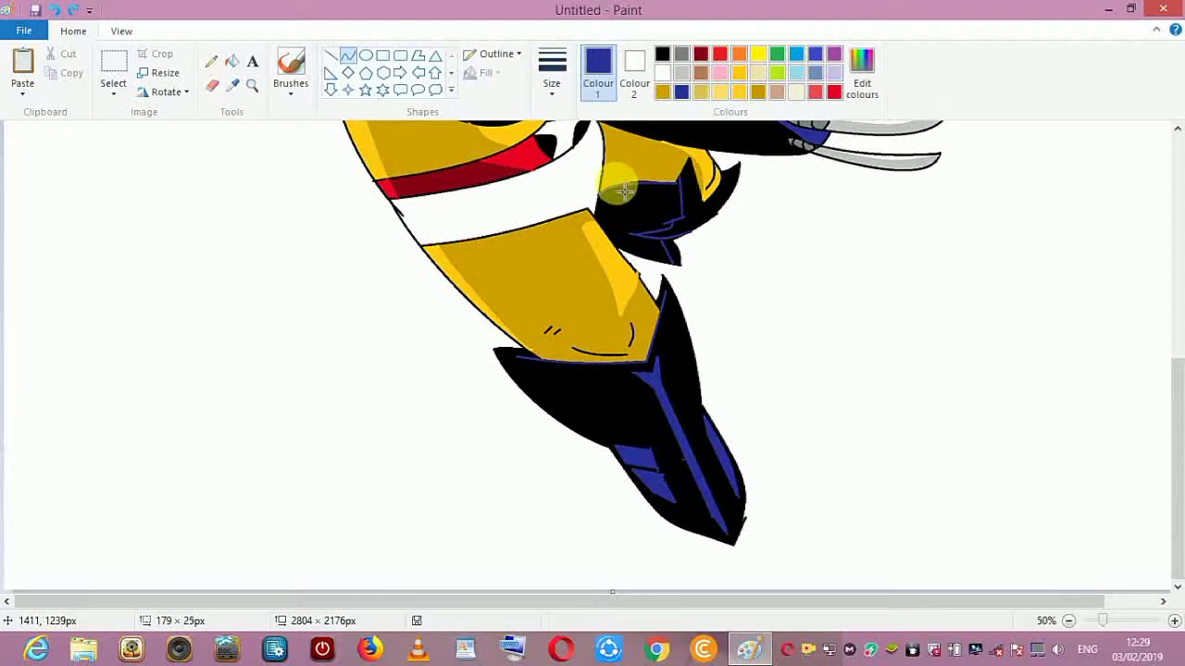
{"action": "left_click", "coordinate": [331, 56]}
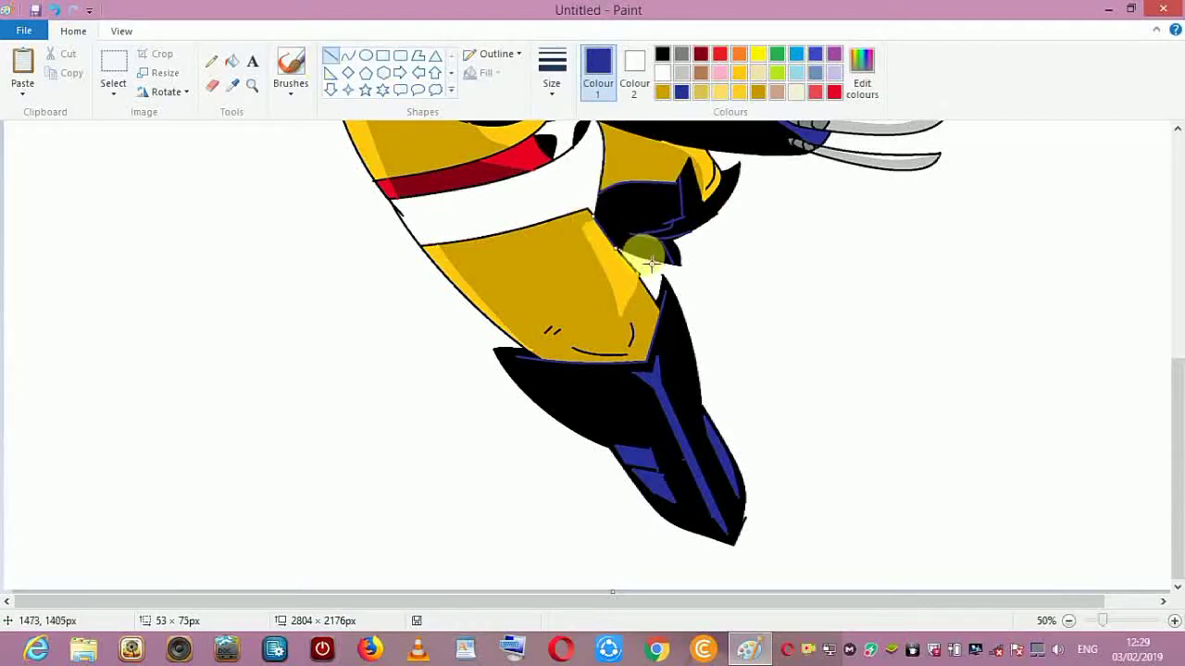
{"action": "left_click", "coordinate": [231, 61]}
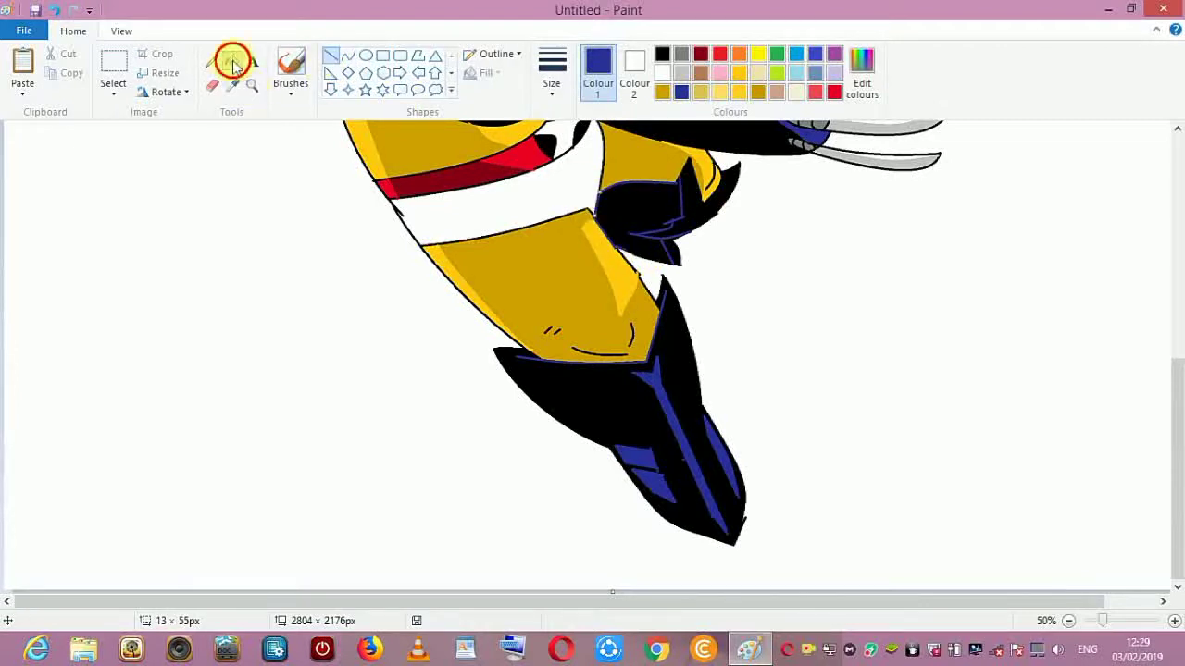
{"action": "left_click", "coordinate": [637, 211]}
- Draw a curved black crease across the lower part of the far boot's indigo area and thicken it towards the front
{"action": "left_click", "coordinate": [347, 56]}
{"action": "left_click_drag", "start_coordinate": [633, 233], "coordinate": [691, 234]}
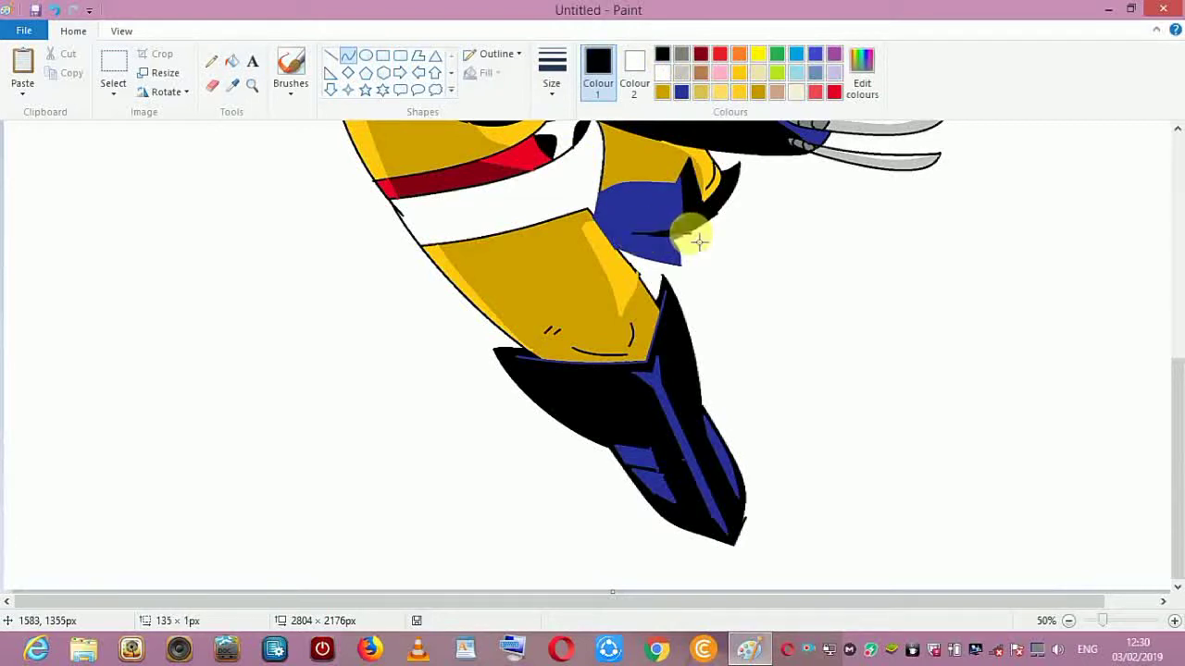
{"action": "left_click", "coordinate": [666, 243]}
{"action": "left_click", "coordinate": [552, 76]}
{"action": "left_click", "coordinate": [589, 172]}
{"action": "mouse_move", "coordinate": [653, 236]}
{"action": "left_mouse_down"}
{"action": "mouse_move", "coordinate": [695, 233]}
{"action": "mouse_move", "coordinate": [680, 245]}
{"action": "mouse_move", "coordinate": [716, 205]}
{"action": "left_mouse_up"}
{"action": "left_click", "coordinate": [53, 9]}
{"action": "left_click", "coordinate": [347, 55]}
{"action": "left_click", "coordinate": [331, 56]}
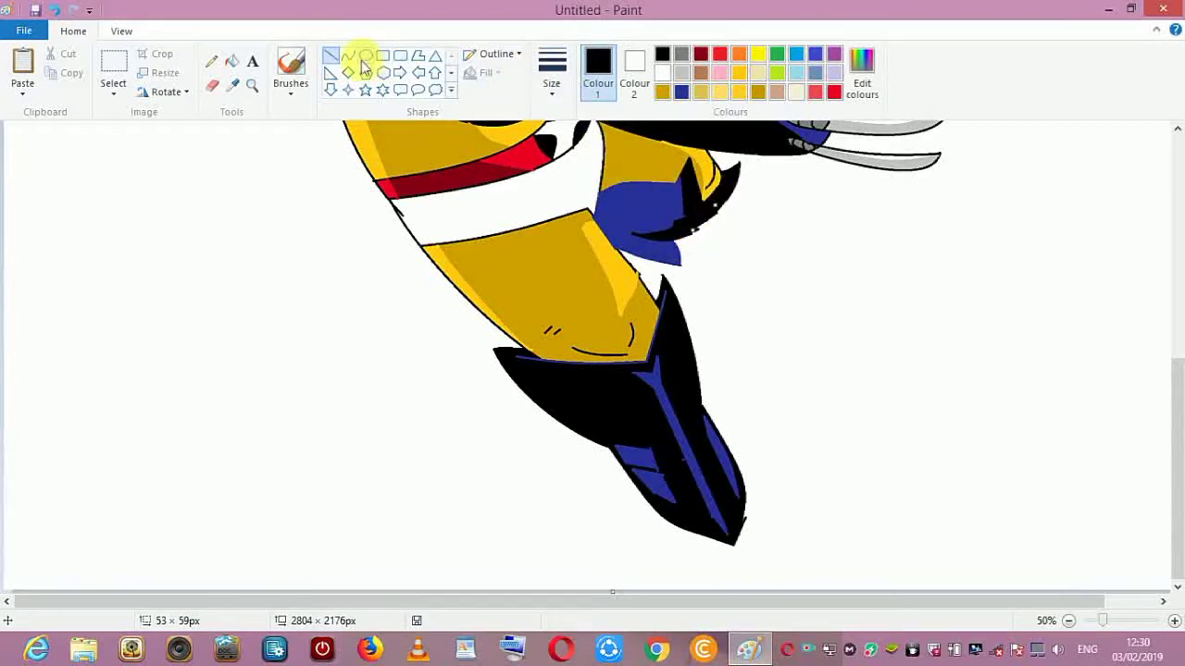
- Define a darker indigo as a custom colour and fill the far boot's indigo areas with it
{"action": "left_click", "coordinate": [240, 70]}
{"action": "left_click", "coordinate": [859, 85]}
{"action": "left_click", "coordinate": [430, 438]}
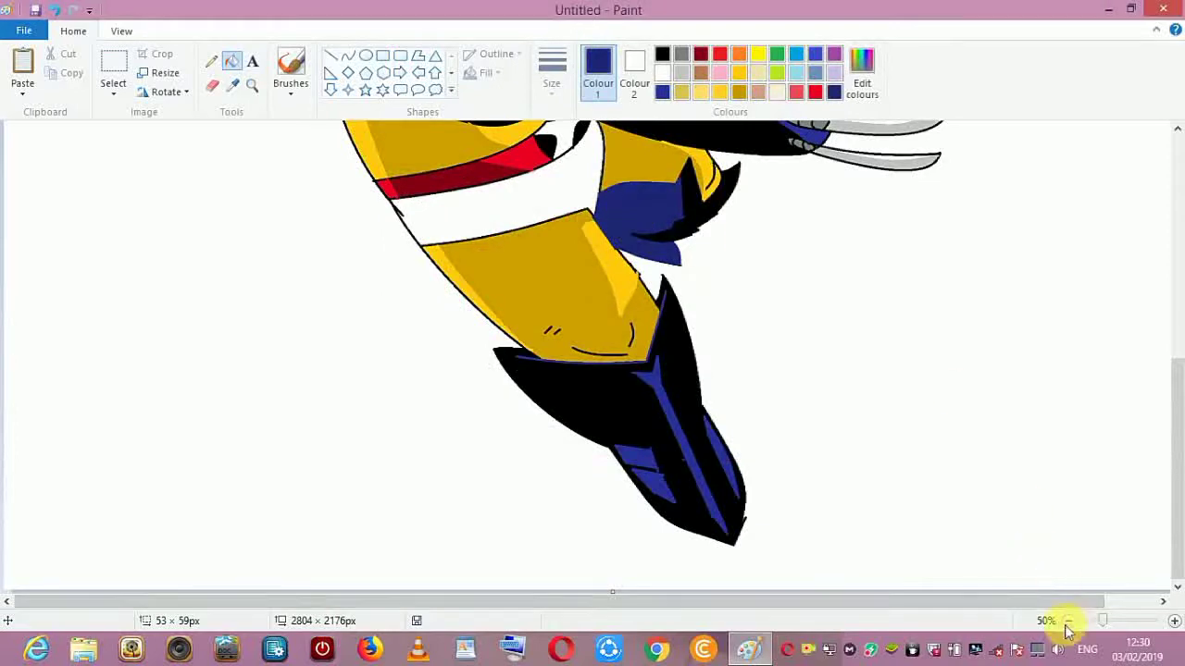
- Fill the white hip band below the red belt with black
{"action": "left_click", "coordinate": [1068, 622]}
{"action": "left_click", "coordinate": [663, 55]}
{"action": "left_click", "coordinate": [292, 389]}
- Outline a curved four-sided patch in dark indigo on the black hip band and fill it with the same colour
{"action": "left_click", "coordinate": [1174, 622]}
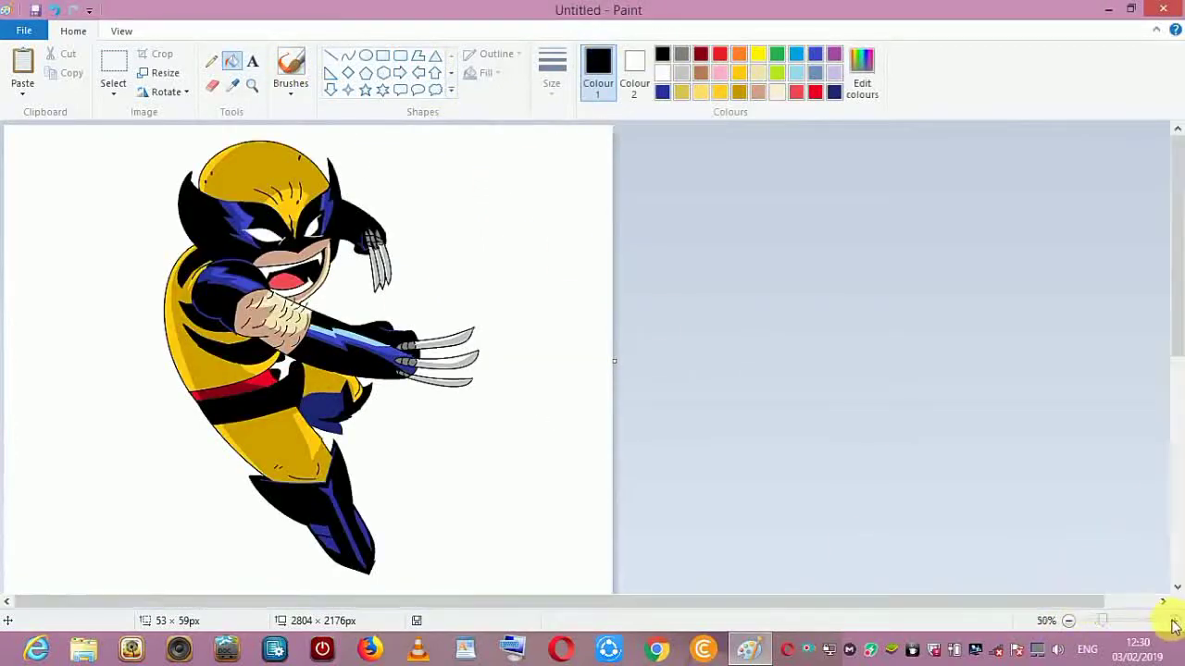
{"action": "left_click_drag", "start_coordinate": [1177, 331], "coordinate": [1177, 499]}
{"action": "left_click", "coordinate": [348, 56]}
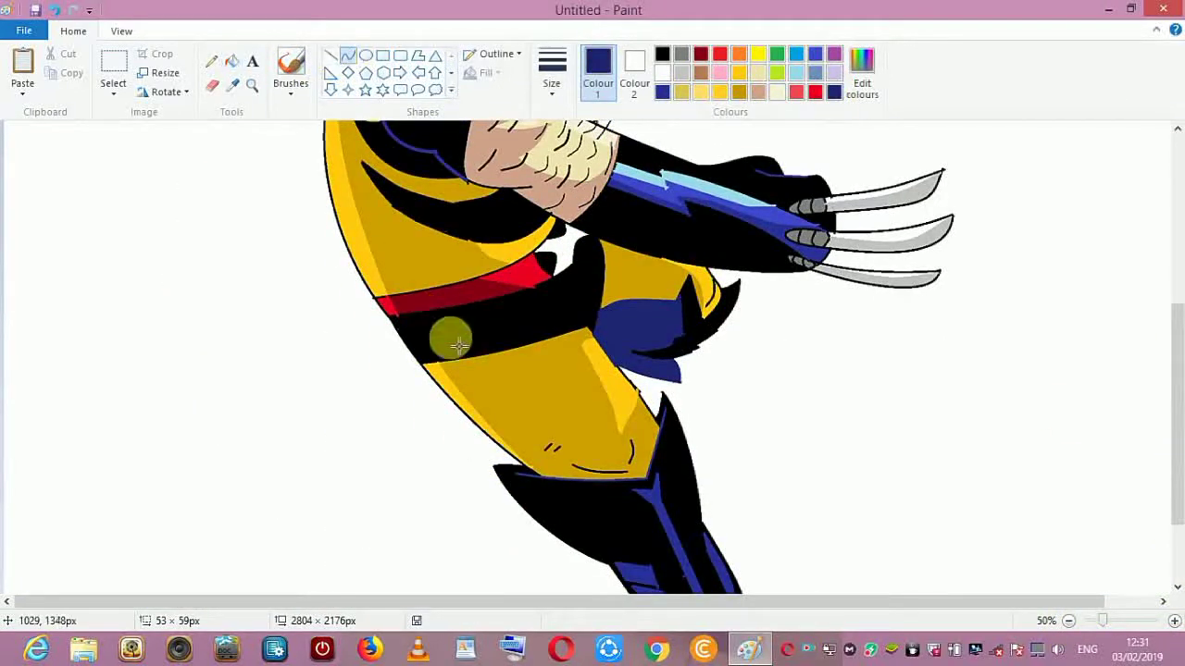
{"action": "left_click_drag", "start_coordinate": [455, 307], "coordinate": [510, 349]}
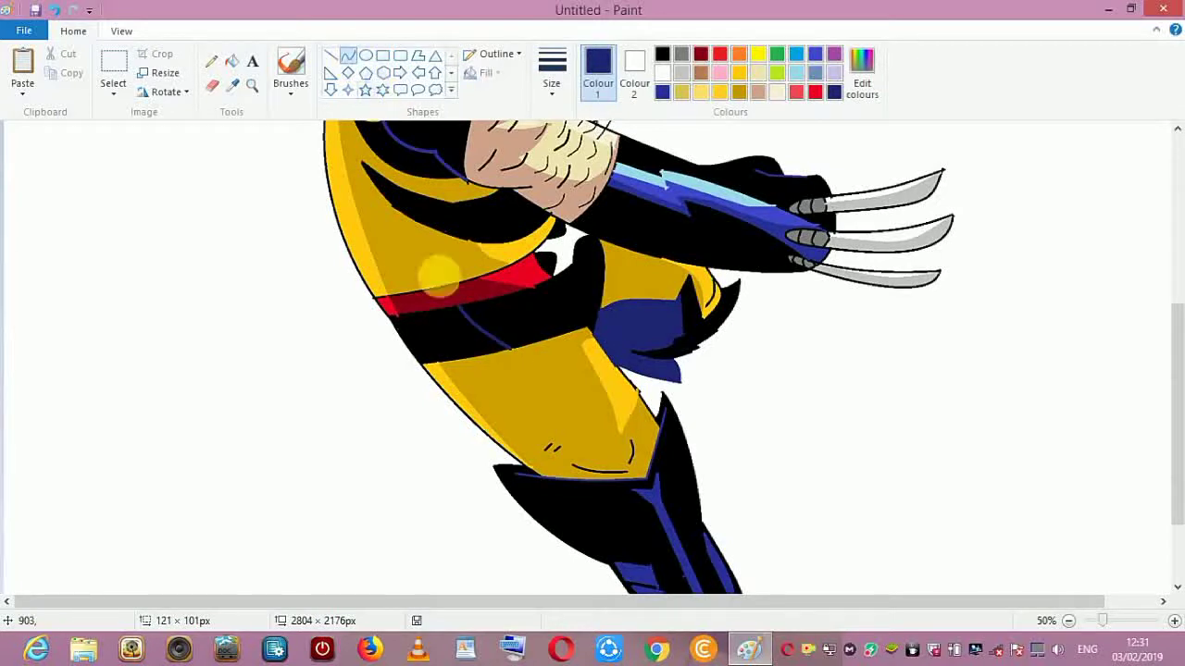
{"action": "left_click_drag", "start_coordinate": [439, 274], "coordinate": [517, 358]}
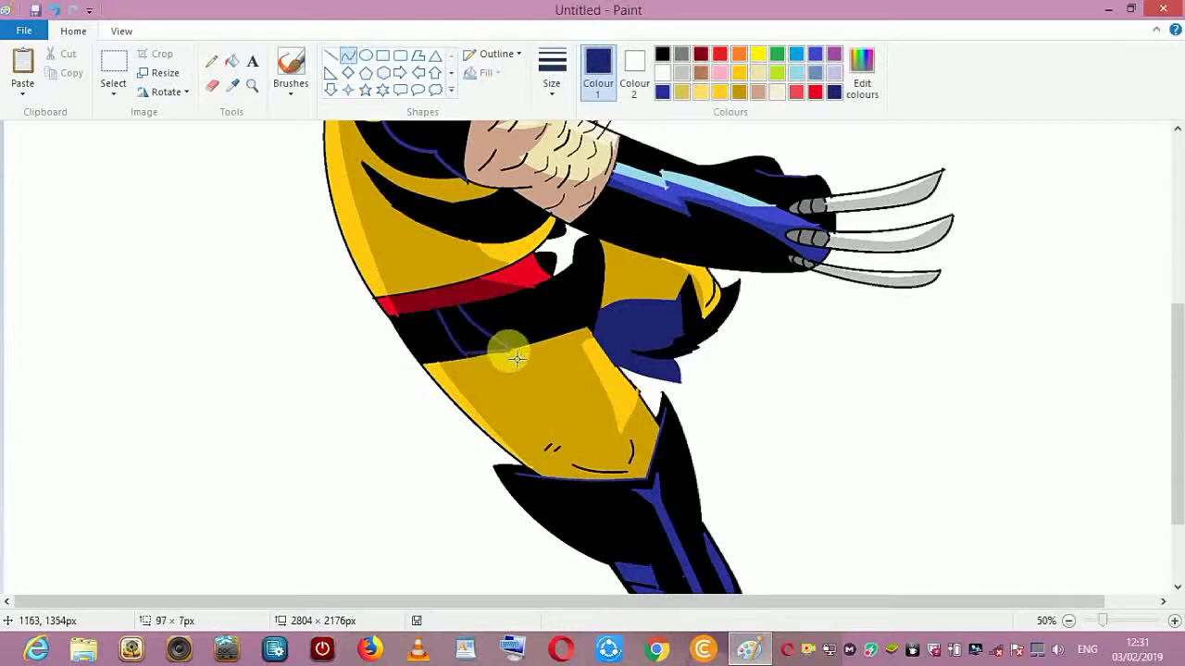
{"action": "left_click", "coordinate": [482, 364]}
{"action": "left_click", "coordinate": [333, 56]}
{"action": "left_click_drag", "start_coordinate": [439, 310], "coordinate": [467, 306]}
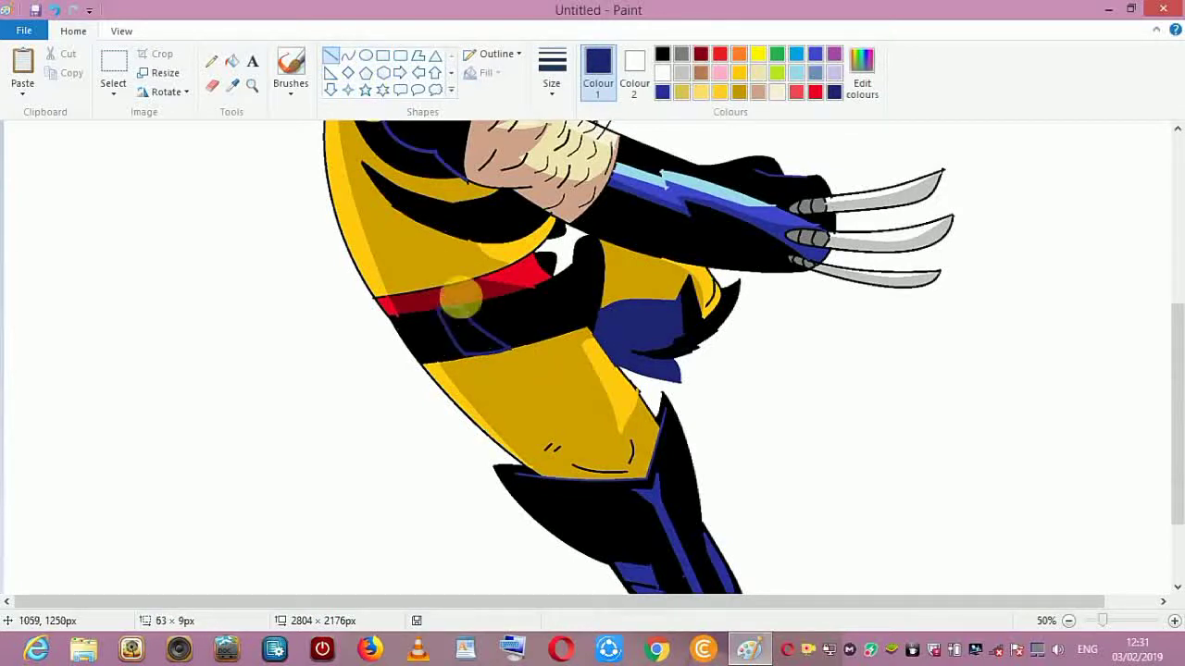
{"action": "left_click", "coordinate": [233, 61]}
- Widen the canvas to 3372 px to make room beside the character
{"action": "left_click", "coordinate": [1068, 621]}
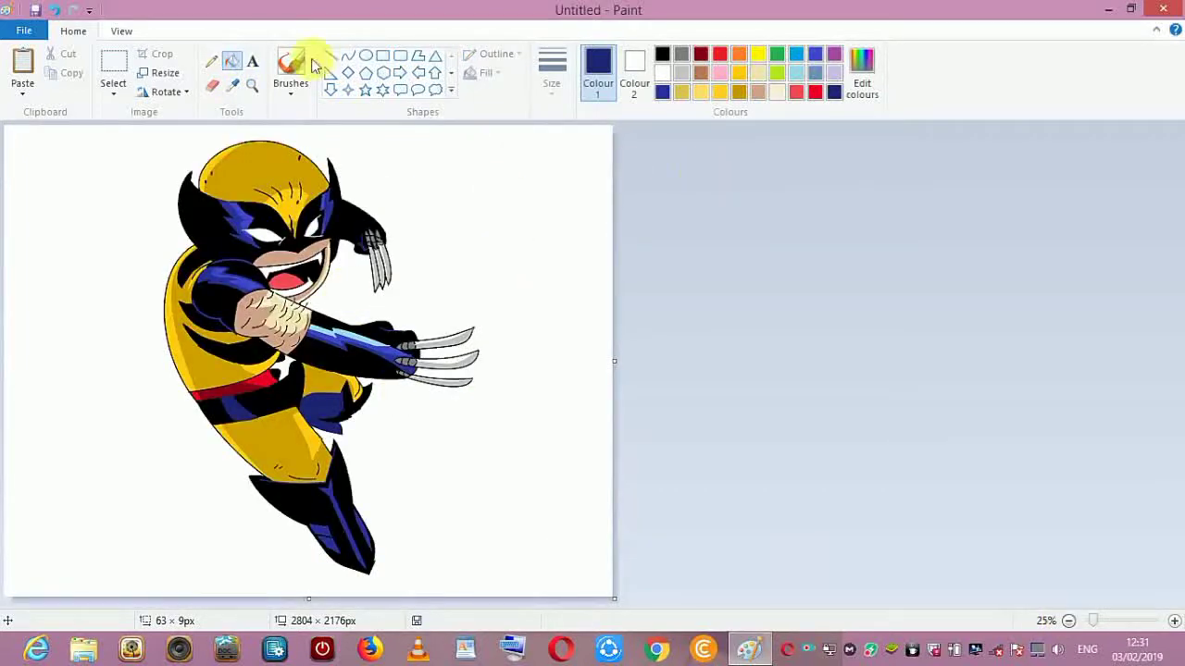
{"action": "left_click", "coordinate": [347, 55]}
{"action": "left_click_drag", "start_coordinate": [614, 361], "coordinate": [737, 361]}
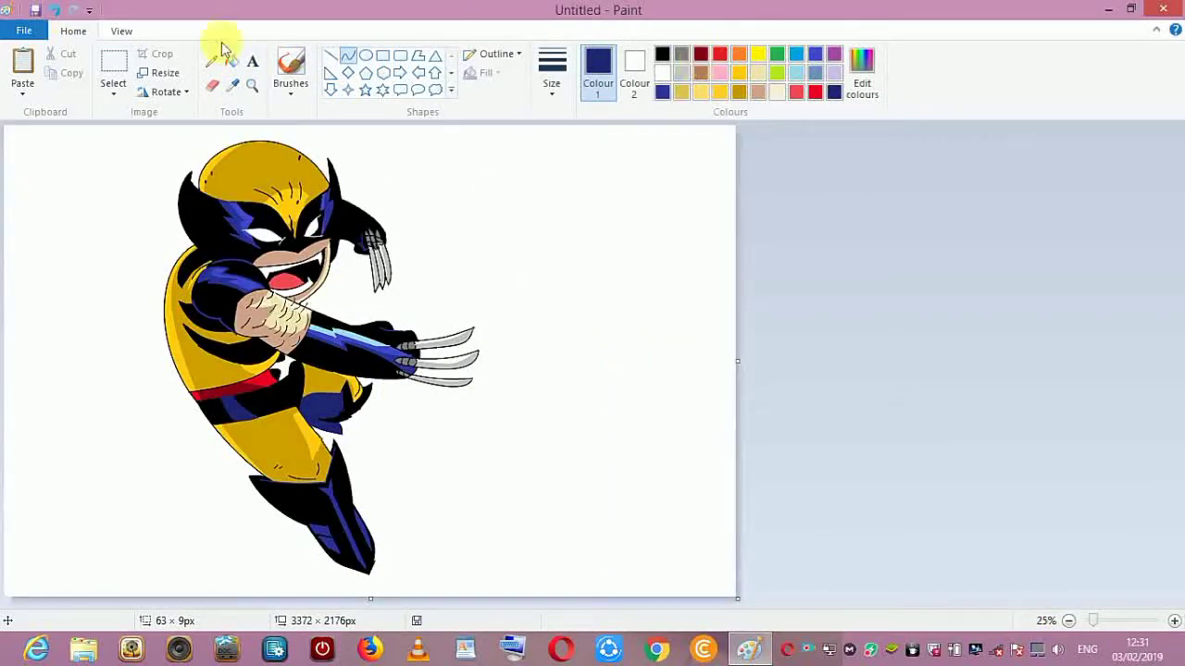
- Fill the white background around the character with orange
{"action": "left_click", "coordinate": [738, 53]}
{"action": "left_click", "coordinate": [232, 61]}
{"action": "left_click", "coordinate": [544, 230]}
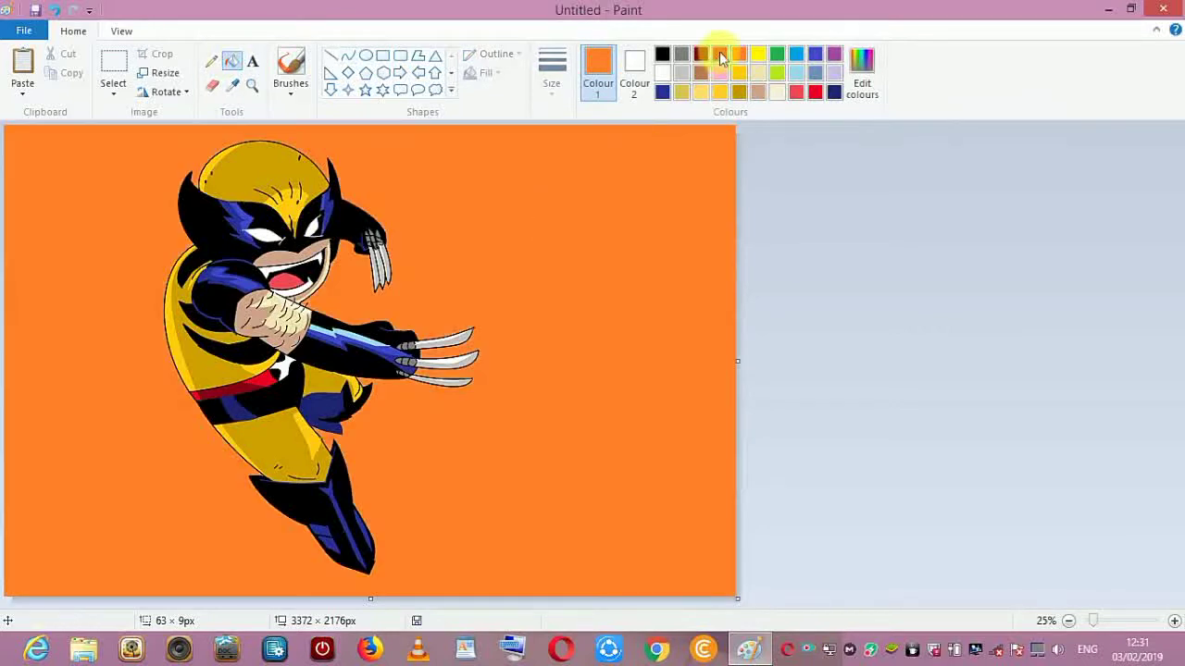
- Add the red text "subscribe dan like" in the empty area beside the character's head
{"action": "left_click", "coordinate": [719, 53]}
{"action": "left_click", "coordinate": [252, 61]}
{"action": "left_click_drag", "start_coordinate": [403, 203], "coordinate": [555, 277]}
{"action": "type", "text": "subscribe dan"}
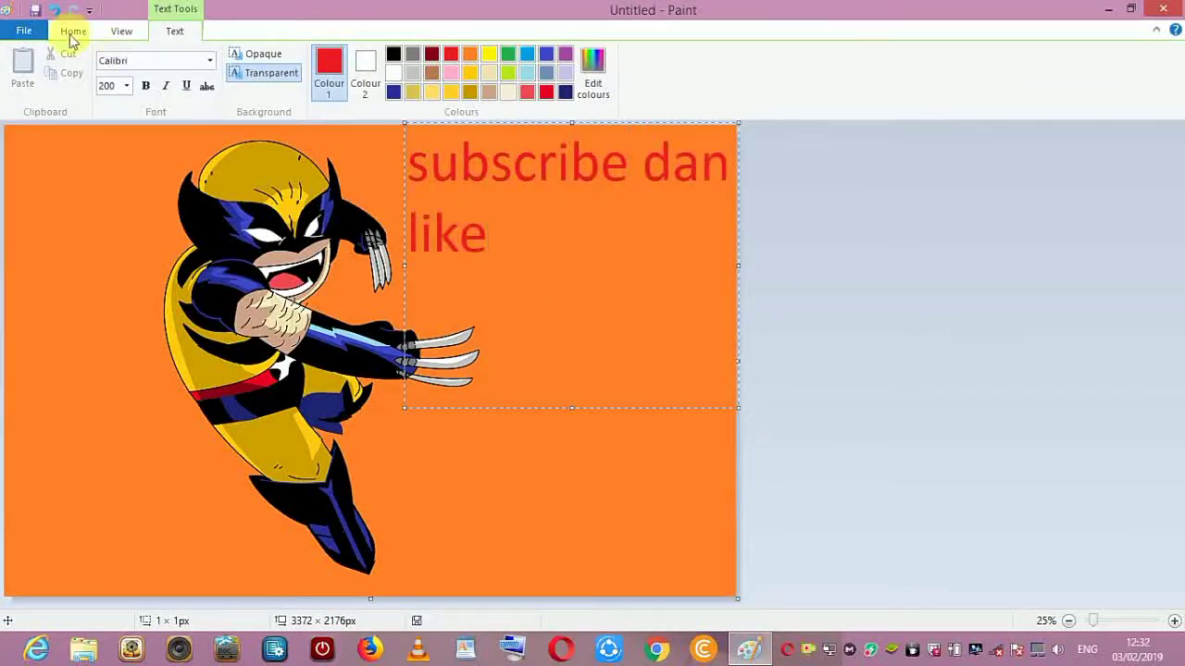
- Add the dark red text "share ke temen2 kalian" below the first caption and shift it clear of the claws
{"action": "left_click", "coordinate": [72, 34]}
{"action": "left_click", "coordinate": [700, 54]}
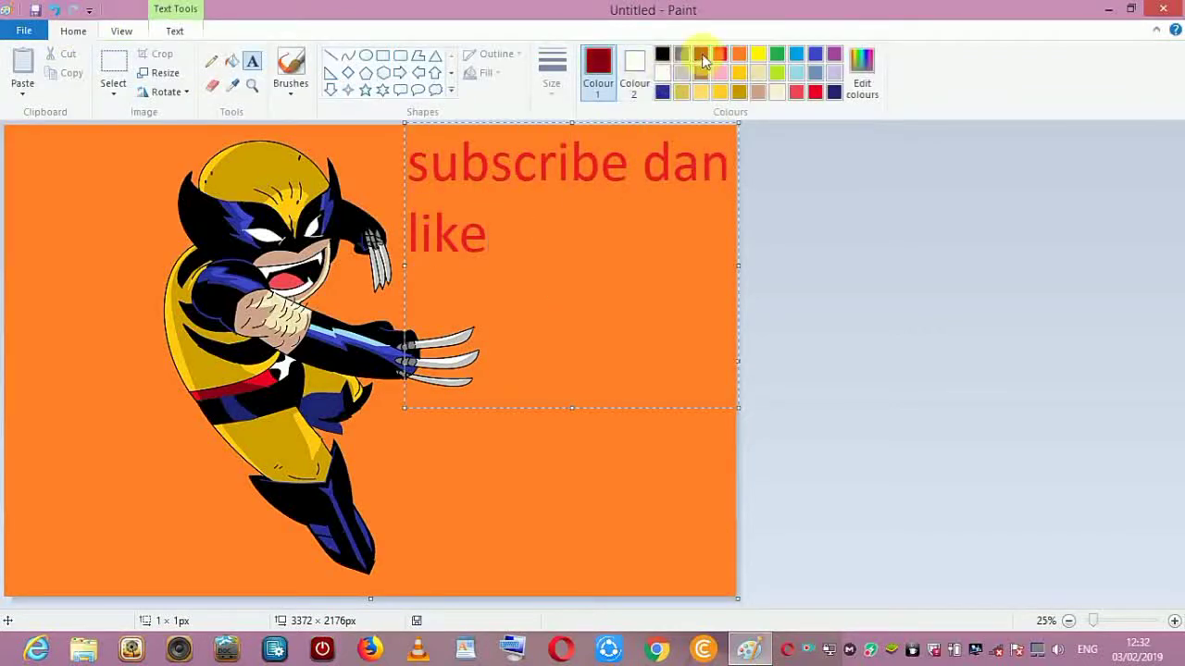
{"action": "left_click", "coordinate": [437, 481]}
{"action": "left_click", "coordinate": [425, 282]}
{"action": "type", "text": "share ke temen2 kalian"}
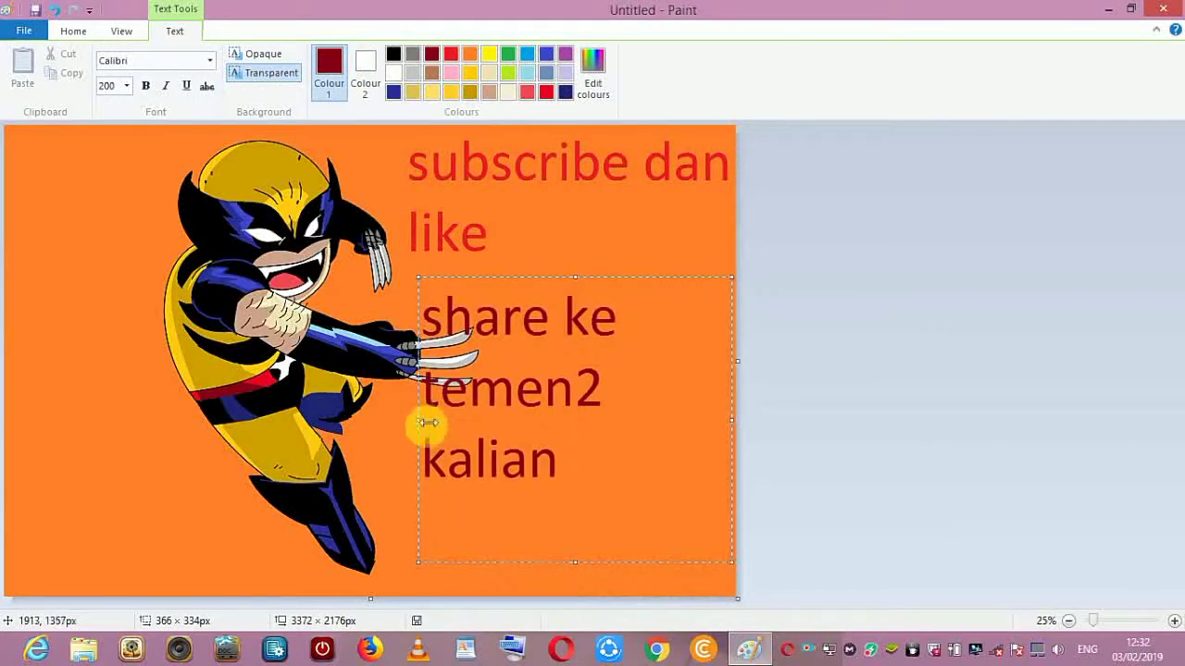
{"action": "left_click_drag", "start_coordinate": [425, 423], "coordinate": [511, 418]}
- Move the "subscribe dan like" caption slightly down and shrink it, and move the "share ke temen2 kalian" caption lower
{"action": "left_click", "coordinate": [73, 31]}
{"action": "left_click", "coordinate": [113, 69]}
{"action": "left_click_drag", "start_coordinate": [374, 132], "coordinate": [768, 264]}
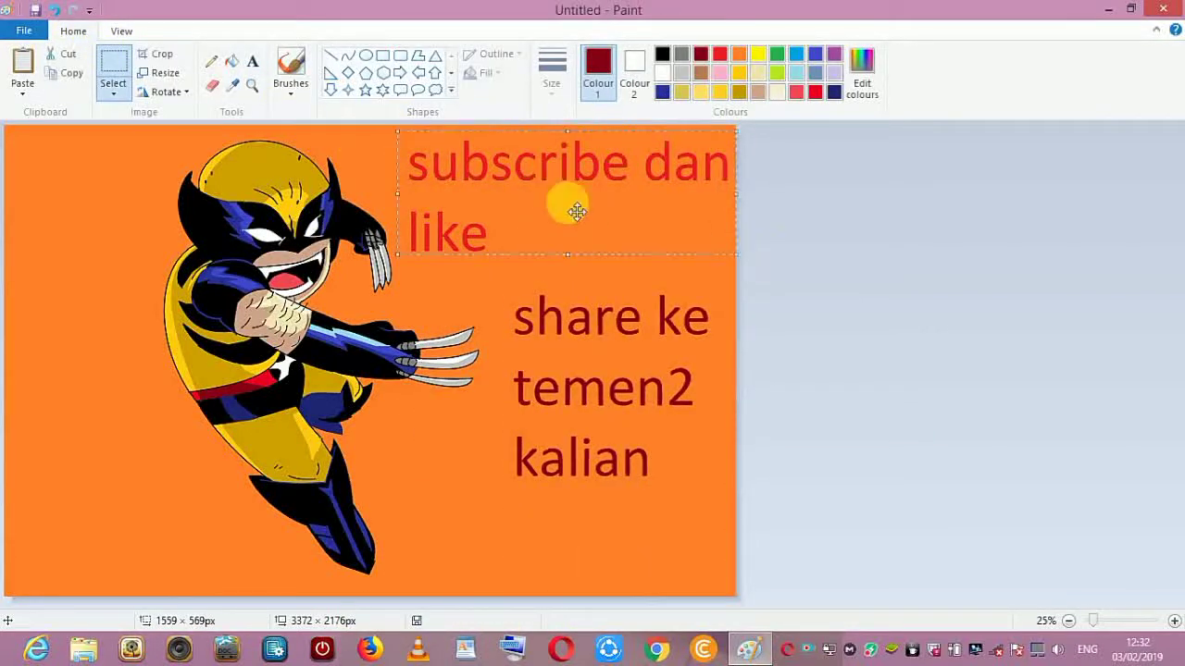
{"action": "mouse_move", "coordinate": [551, 193]}
{"action": "left_mouse_down"}
{"action": "mouse_move", "coordinate": [524, 200]}
{"action": "mouse_move", "coordinate": [565, 204]}
{"action": "left_mouse_up"}
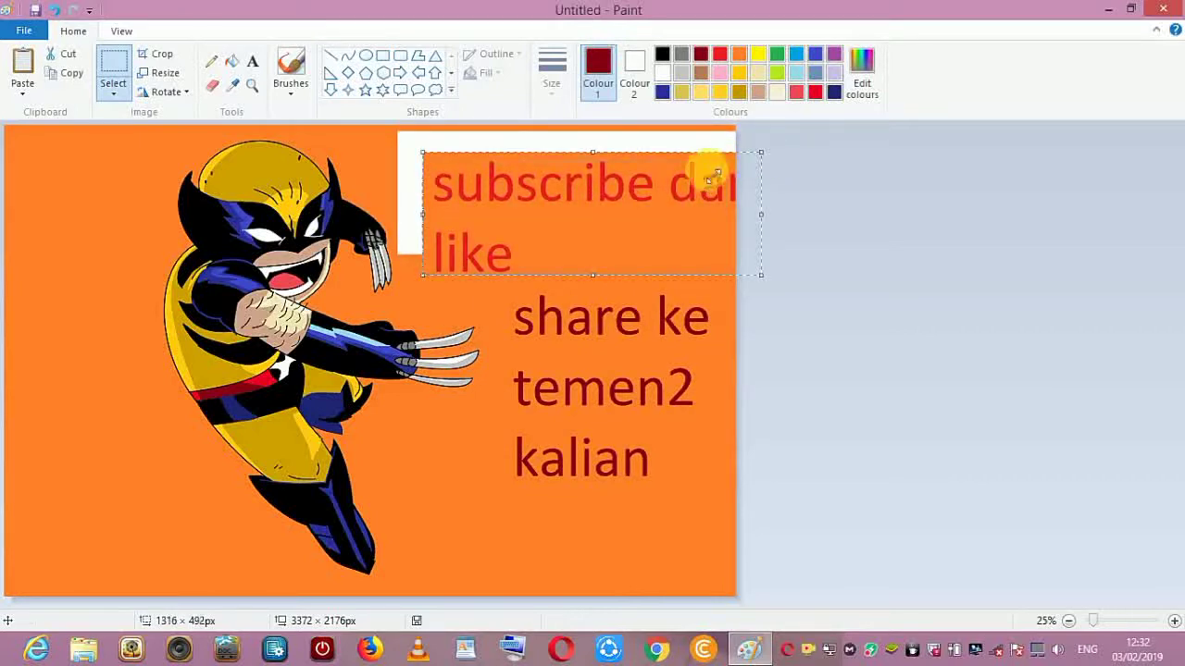
{"action": "left_click_drag", "start_coordinate": [764, 153], "coordinate": [697, 175]}
{"action": "left_click_drag", "start_coordinate": [497, 290], "coordinate": [723, 504]}
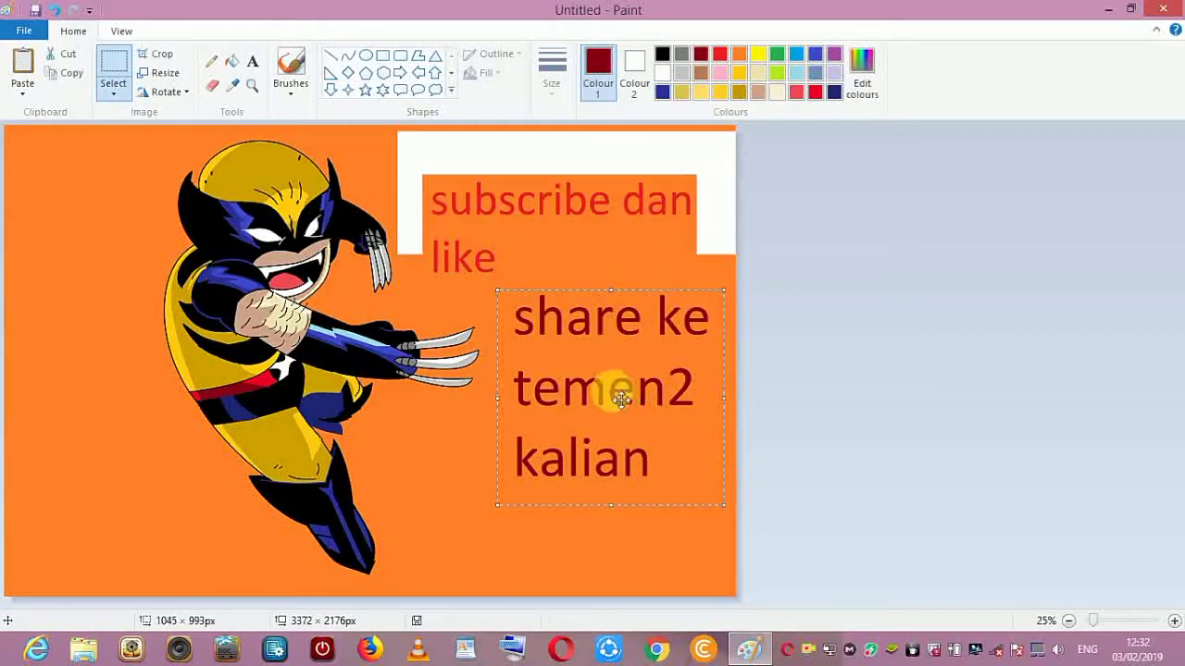
{"action": "left_click_drag", "start_coordinate": [614, 391], "coordinate": [613, 453]}
- Fill the white gaps around both captions with indigo and recolour the orange background light turquoise
{"action": "left_click", "coordinate": [815, 54]}
{"action": "left_click", "coordinate": [231, 61]}
{"action": "left_click", "coordinate": [460, 144]}
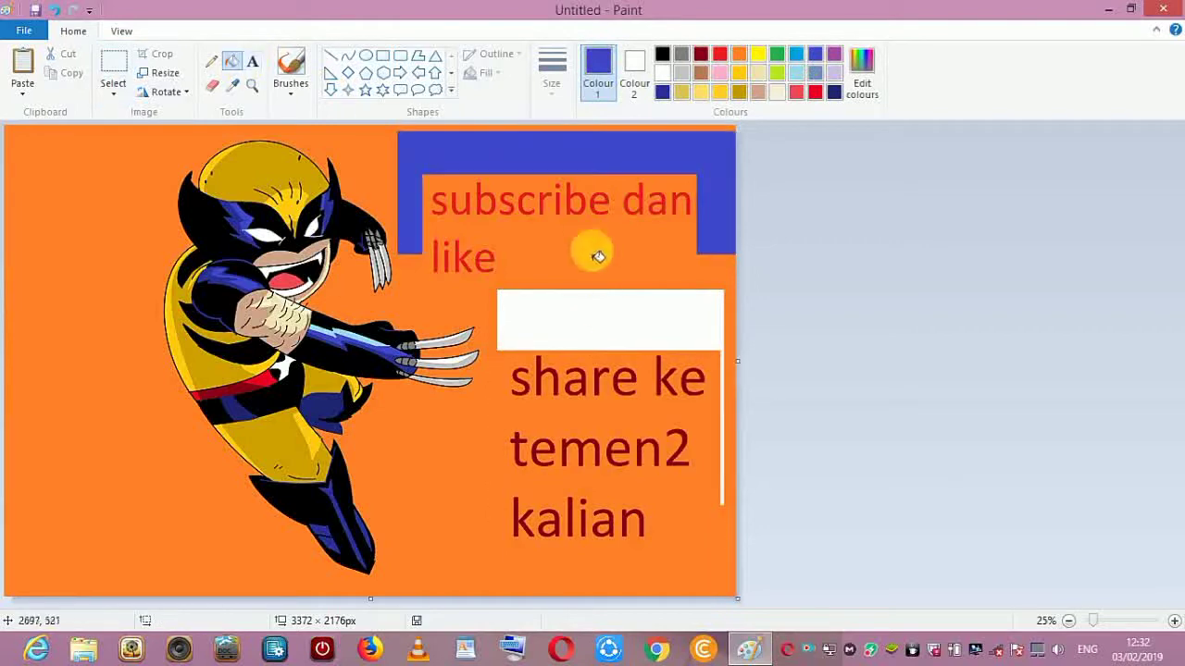
{"action": "left_click", "coordinate": [639, 319]}
{"action": "left_click", "coordinate": [436, 142]}
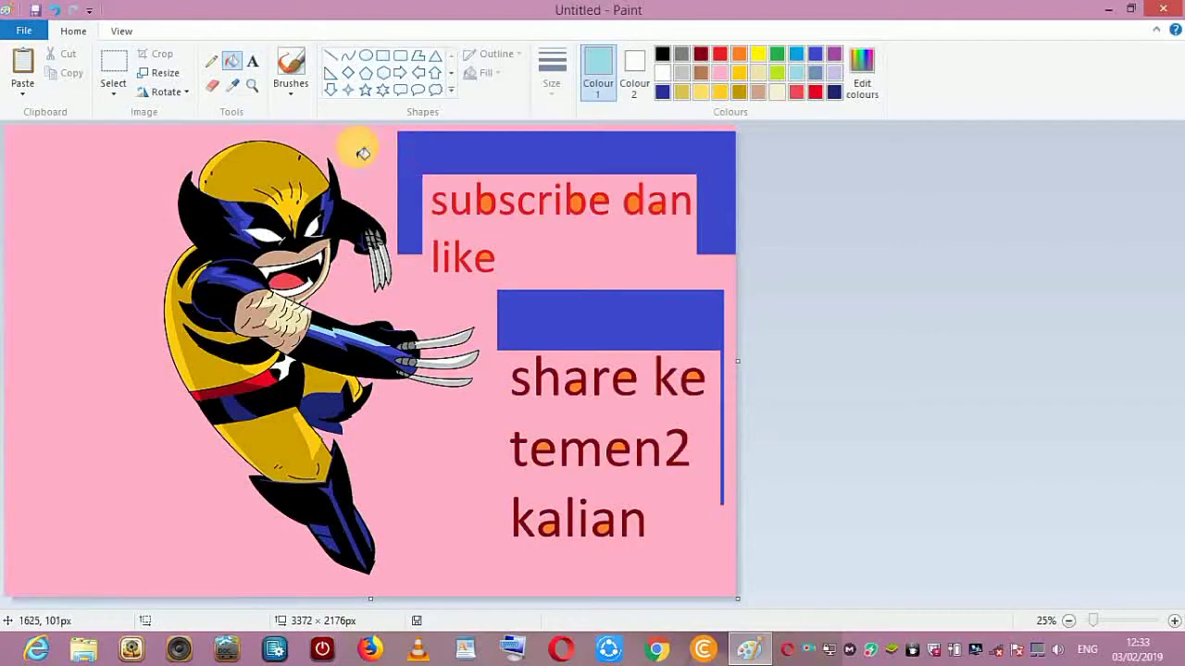
- Add the green text "wolverine" and move it down beside the character's near boot
{"action": "left_click", "coordinate": [251, 61]}
{"action": "left_click", "coordinate": [777, 53]}
{"action": "left_click", "coordinate": [21, 172]}
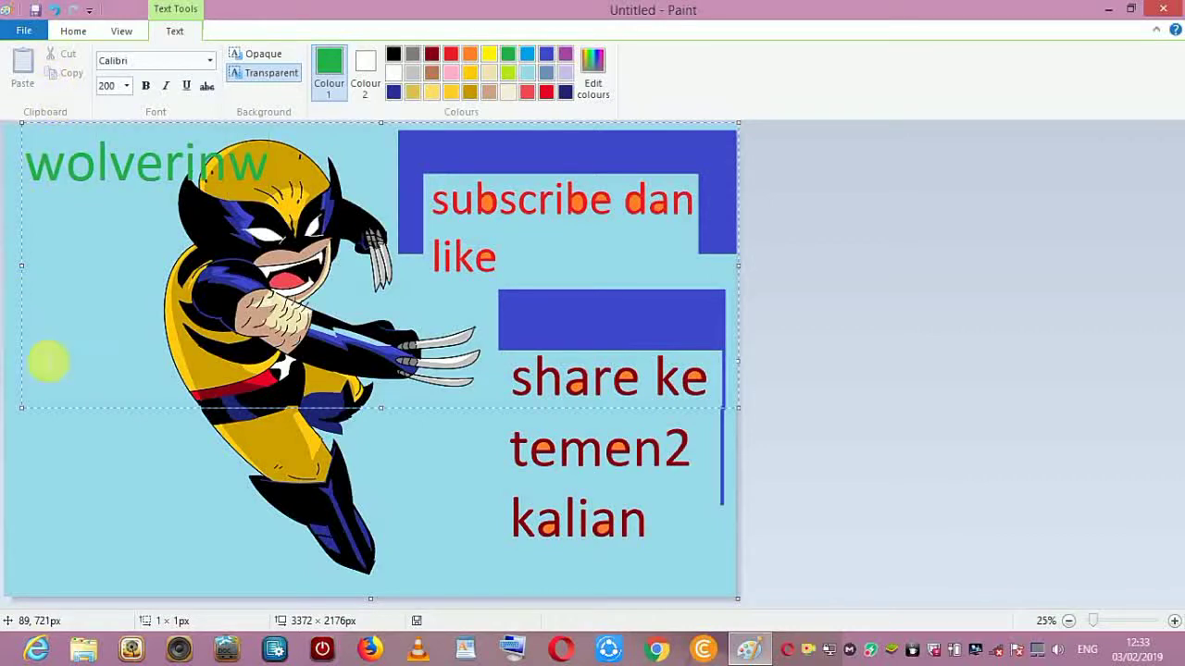
{"action": "left_click_drag", "start_coordinate": [22, 405], "coordinate": [98, 618]}
{"action": "left_click_drag", "start_coordinate": [385, 339], "coordinate": [389, 487]}
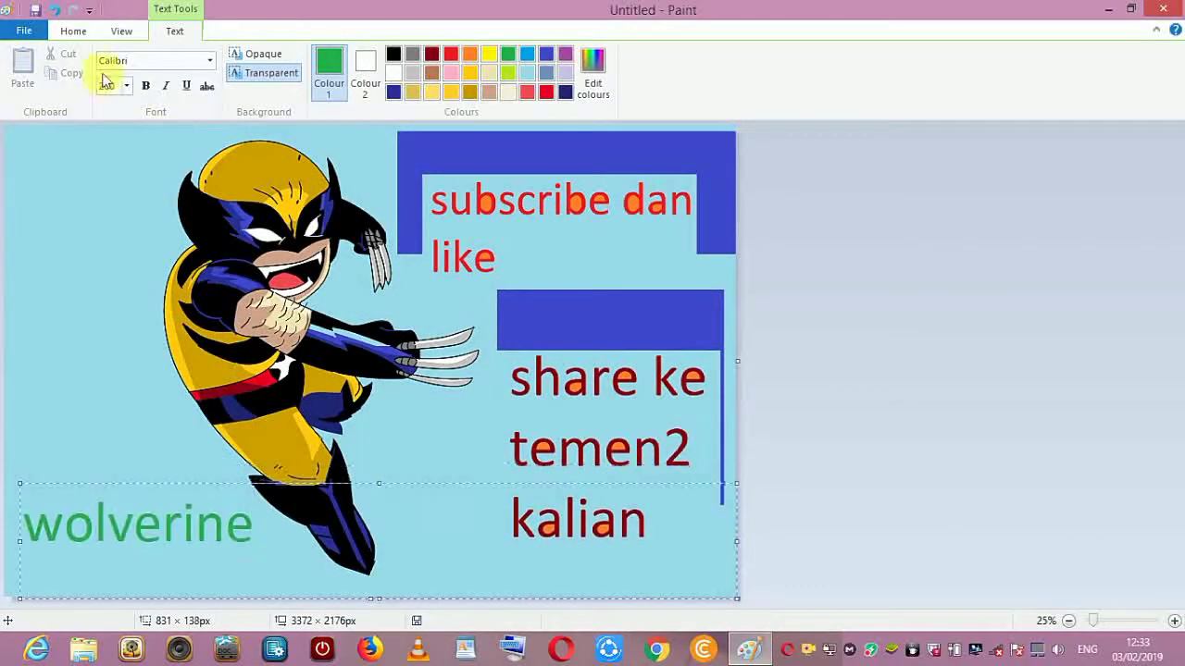
- Select the area containing the green "wolverine" caption
{"action": "left_click", "coordinate": [74, 32]}
{"action": "left_click", "coordinate": [114, 67]}
{"action": "left_click_drag", "start_coordinate": [19, 499], "coordinate": [272, 584]}
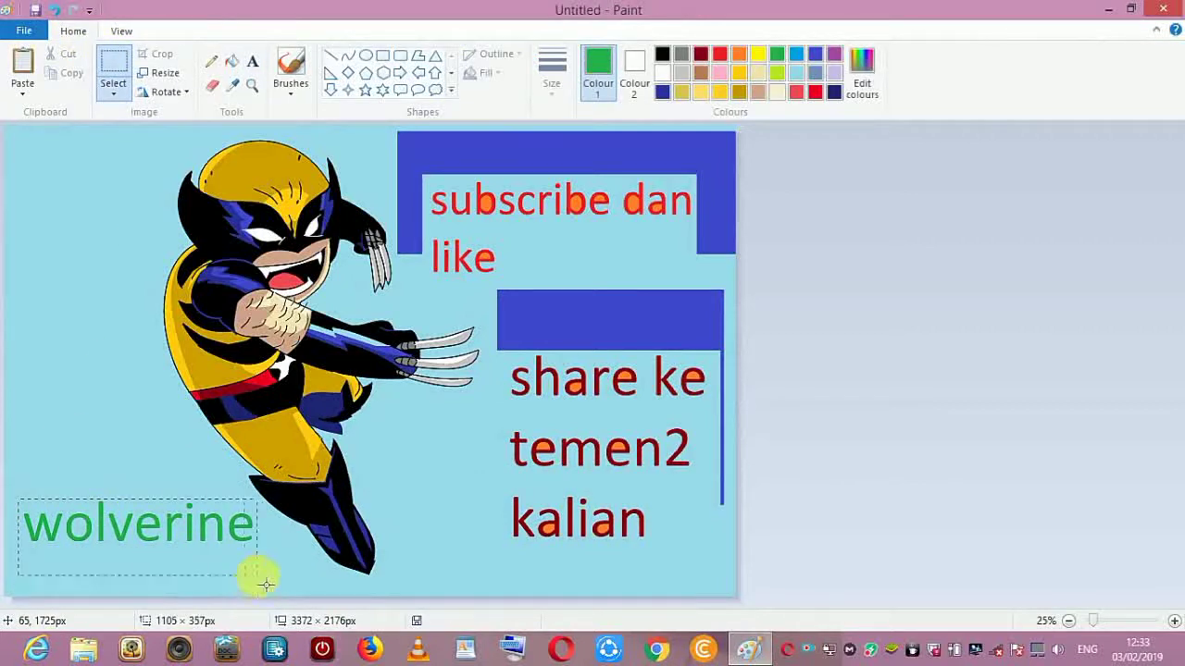